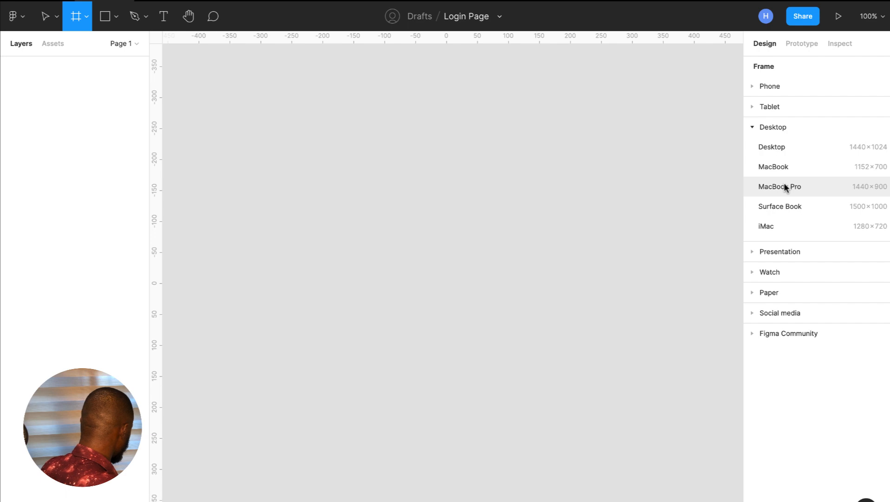
Create a MacBook Pro frame of 1440 × 900 and rename it Login.
click(785, 186)
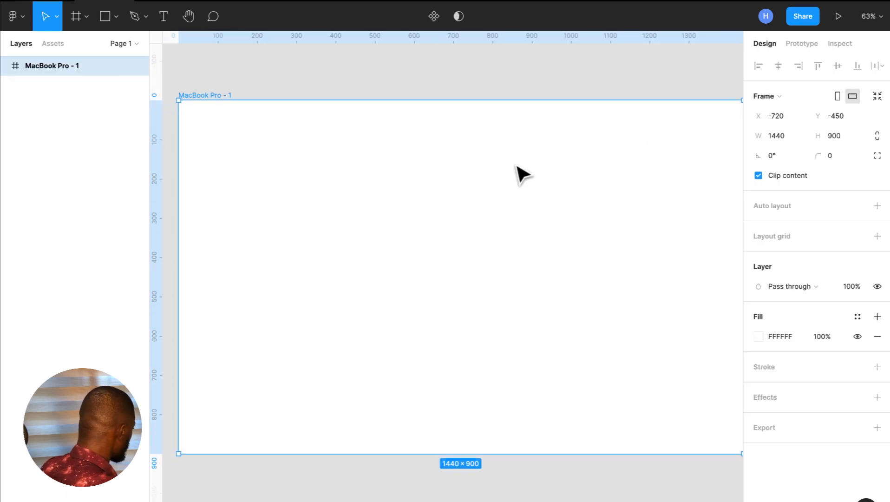
scroll(523, 174, down, 3)
scroll(523, 174, up, 1)
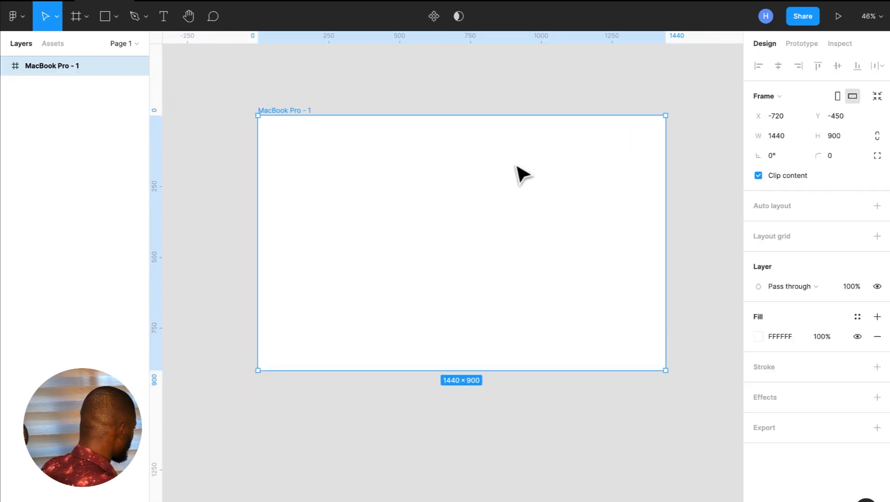
scroll(523, 174, up, 1)
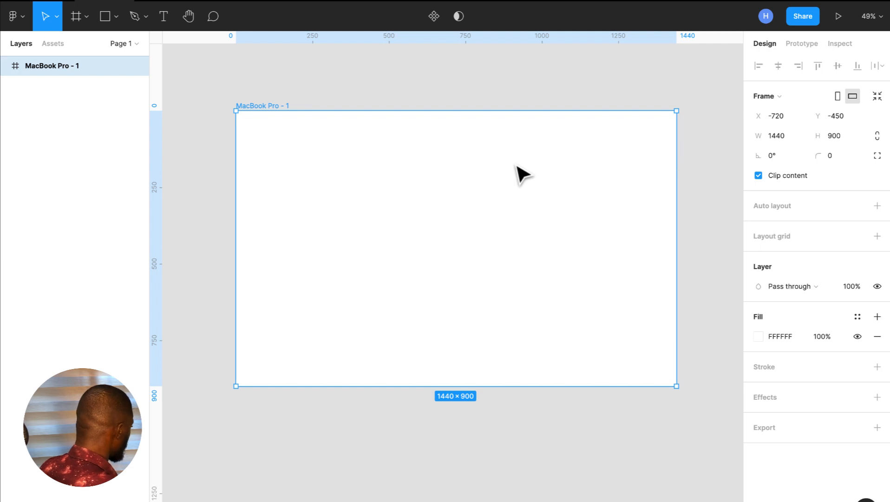
double_click(52, 68)
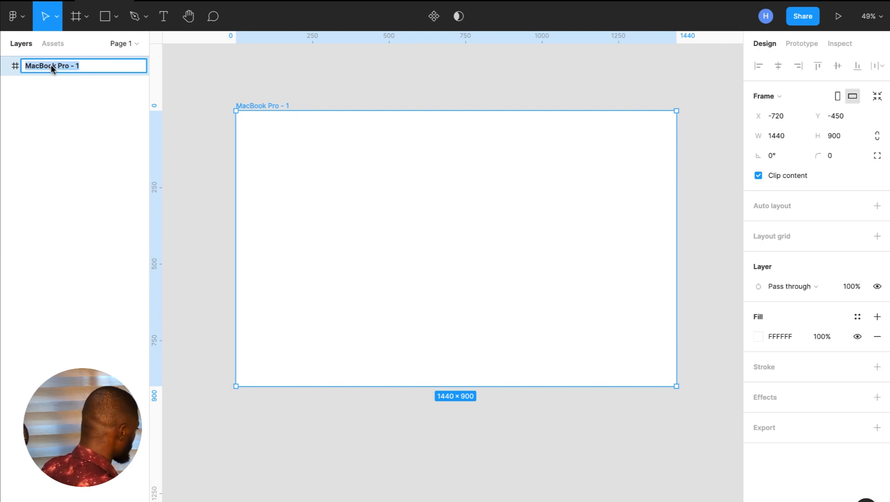
text(Login)
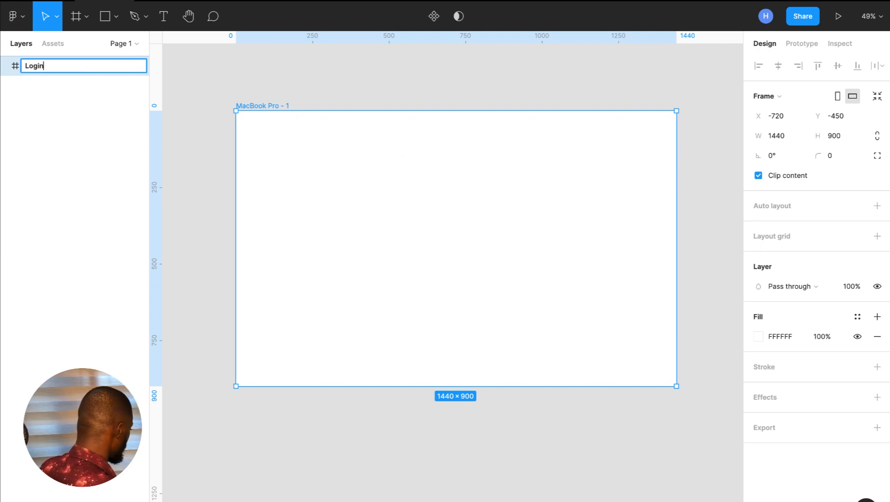
key(Return)
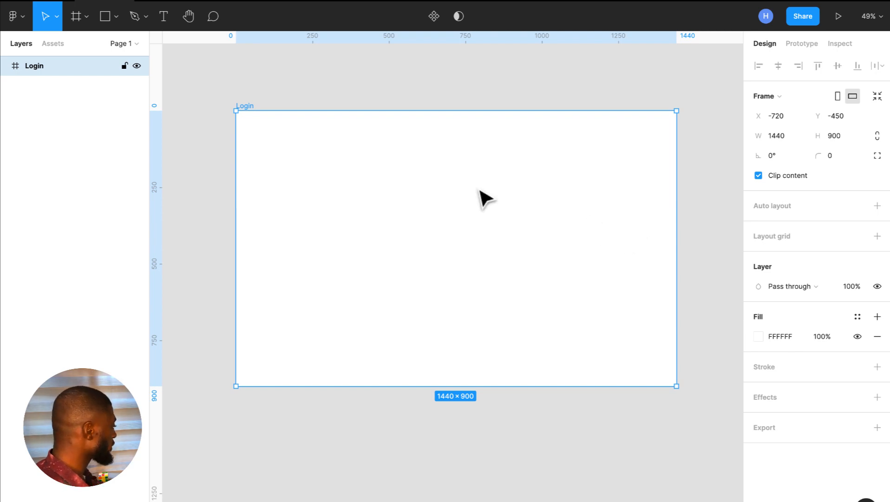
Examine the small and big nudge amounts in the preferences, and close the nudge settings.
click(16, 16)
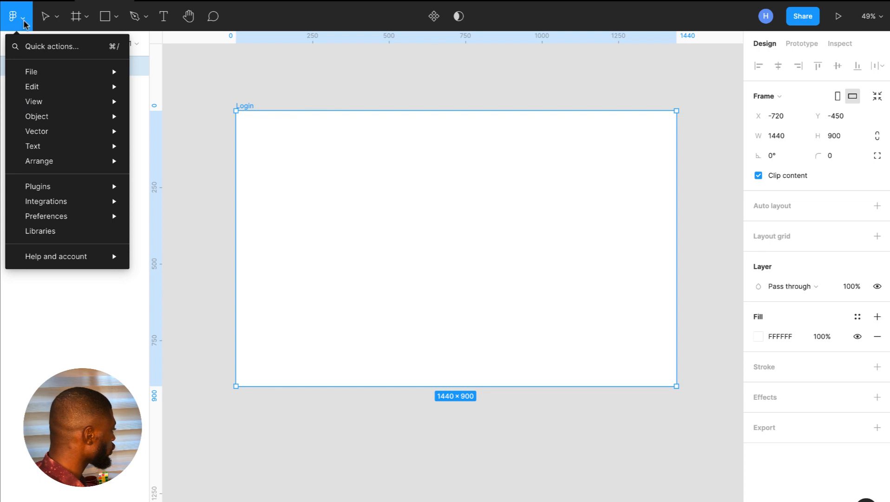
mouse_move(84, 201)
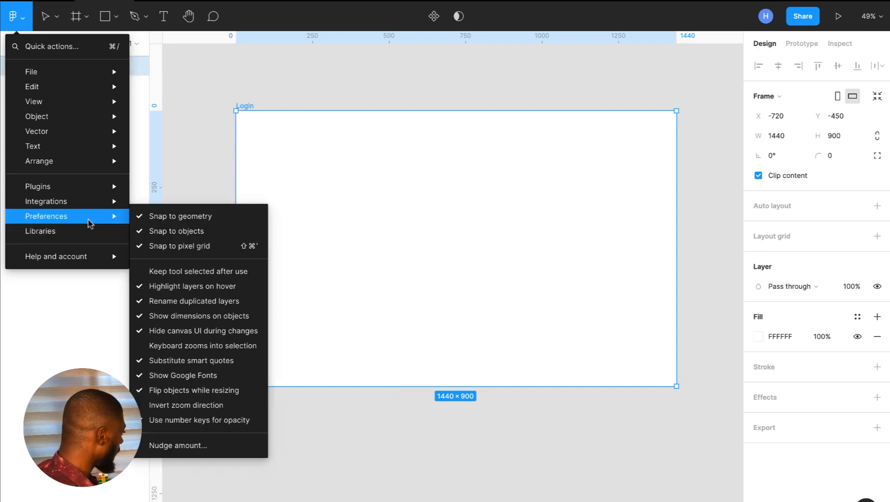
click(186, 445)
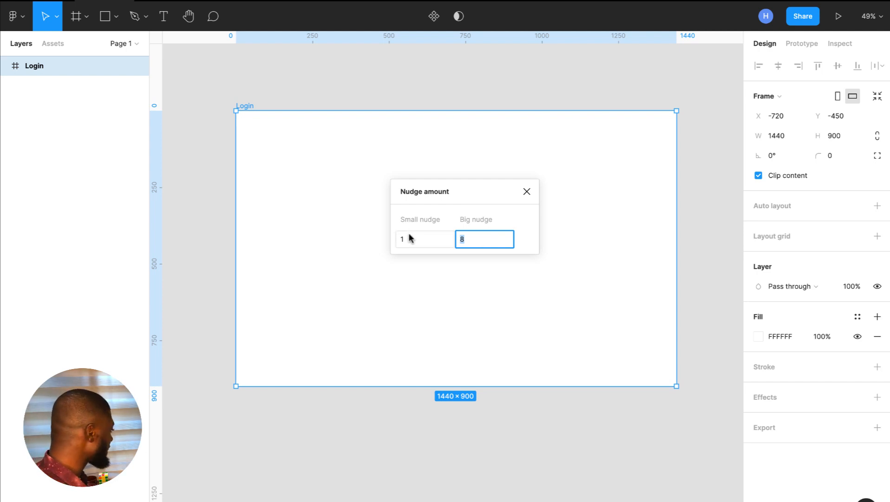
click(408, 234)
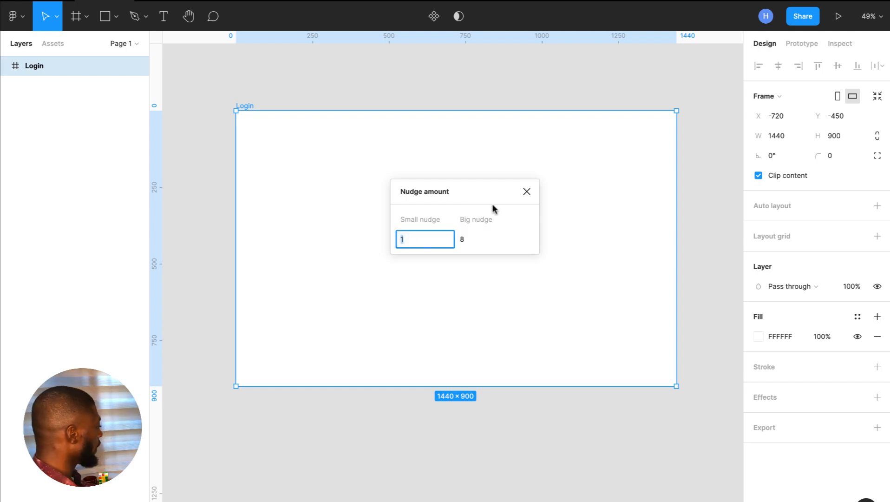
click(460, 240)
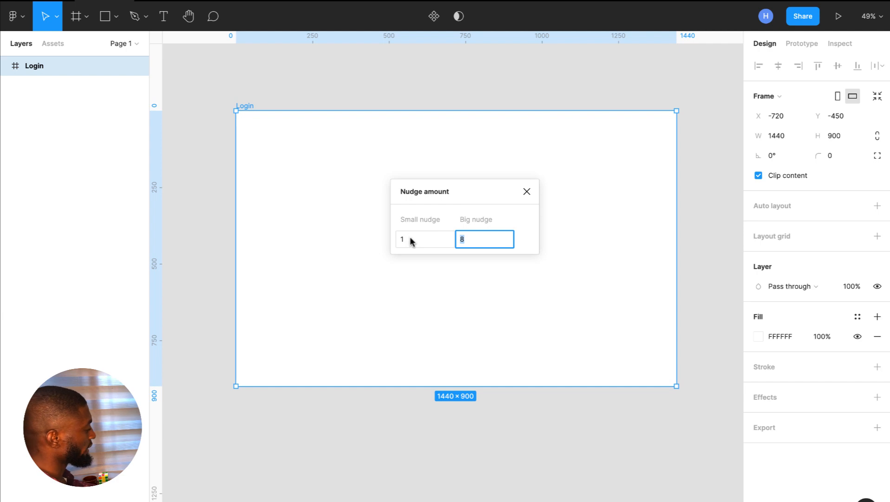
click(480, 239)
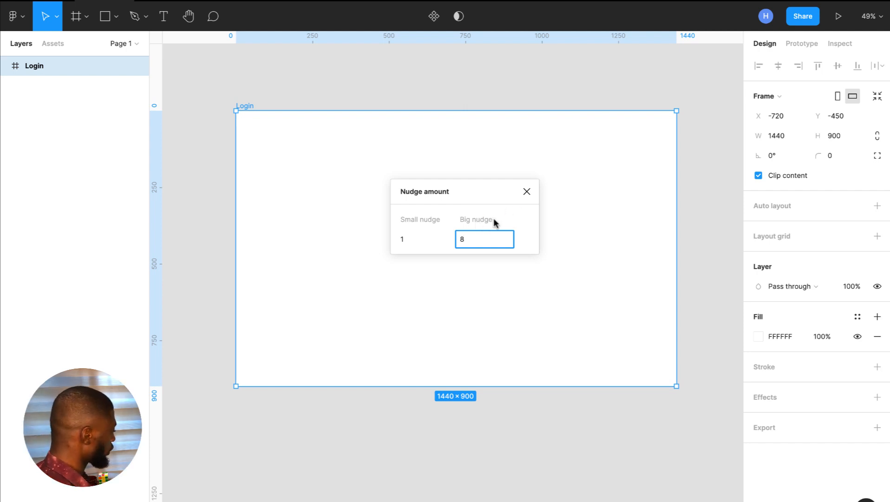
click(519, 196)
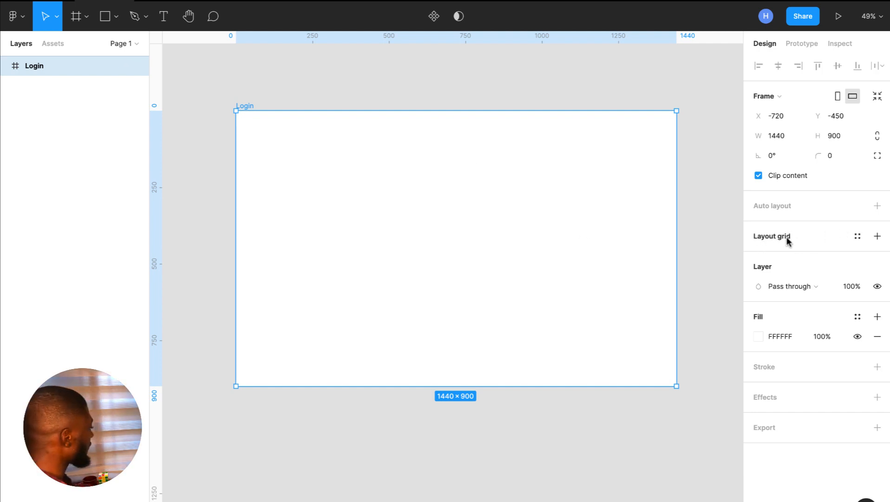
Add a layout grid to the Login frame, change it to Columns, and set the count to 12.
click(876, 237)
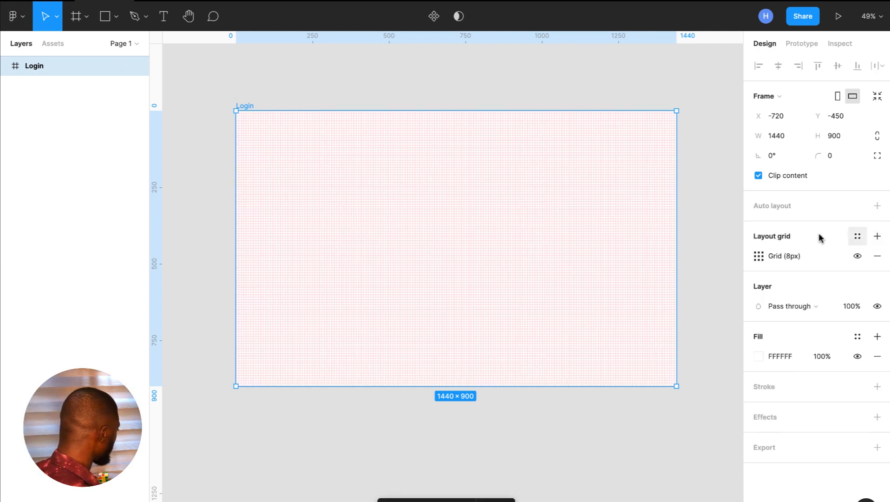
click(762, 253)
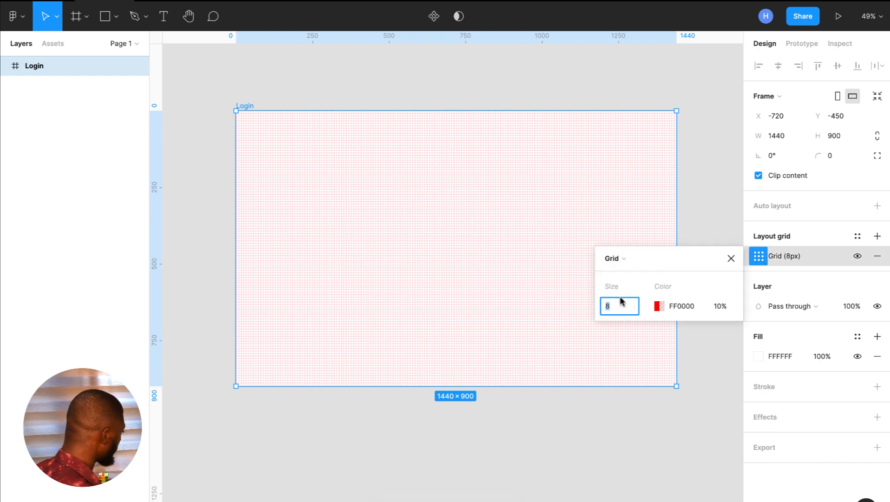
click(623, 261)
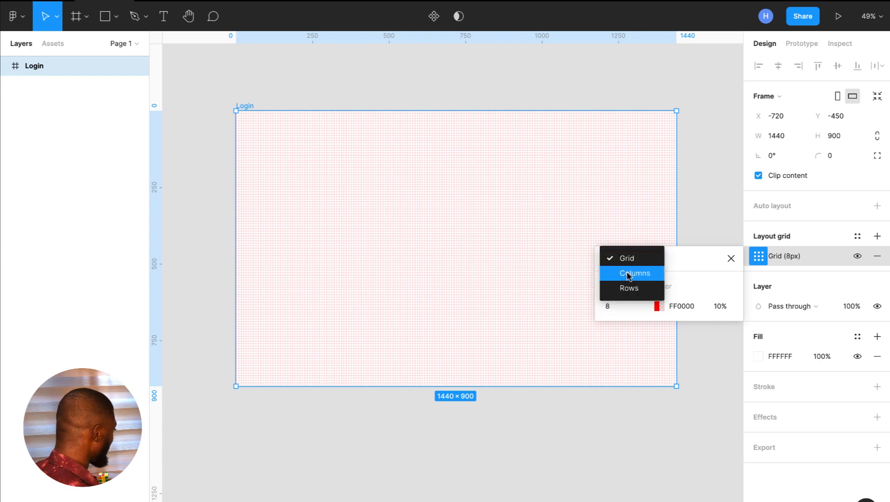
click(628, 274)
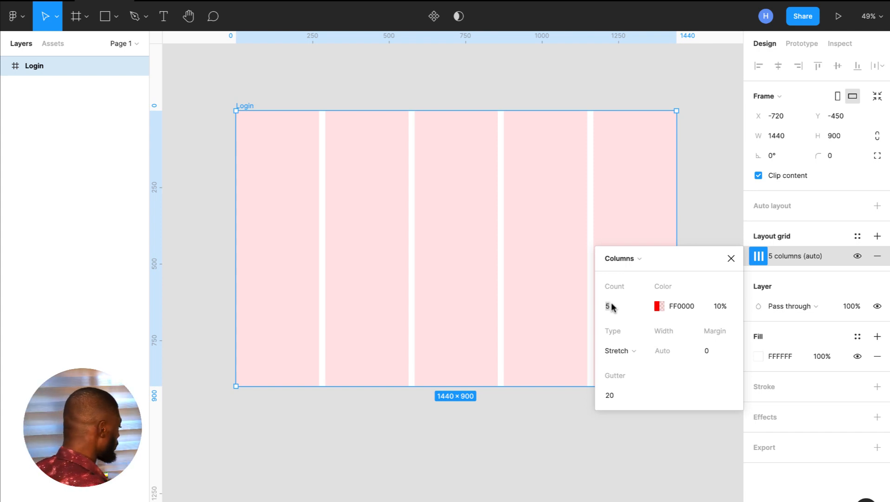
click(613, 307)
text(12)
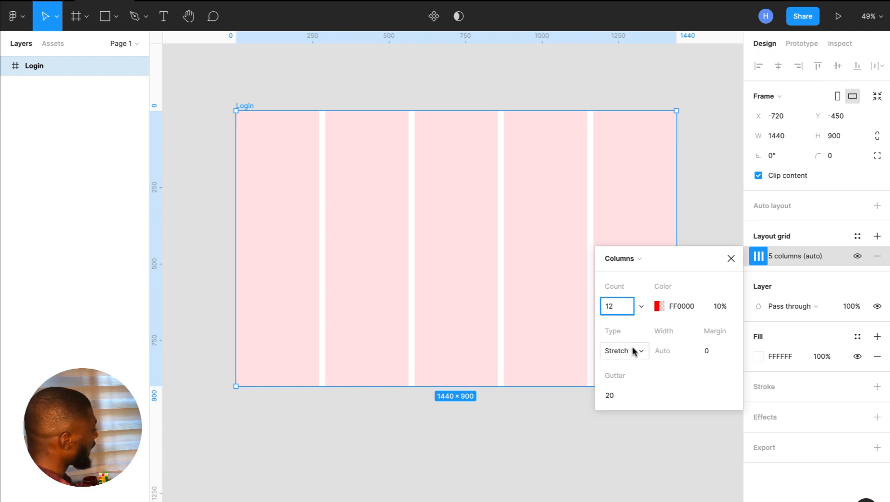
key(Return)
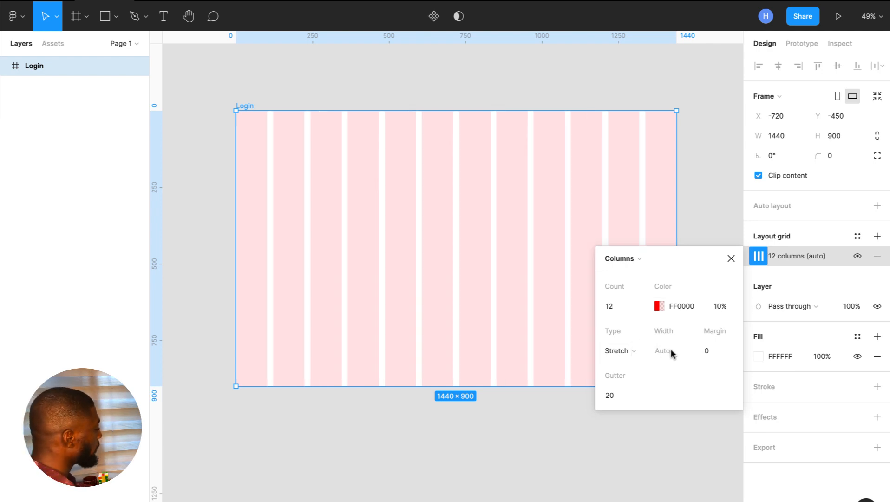
Keep the column grid's type as Stretch and set its margin to 70 and gutter to 24.
click(616, 352)
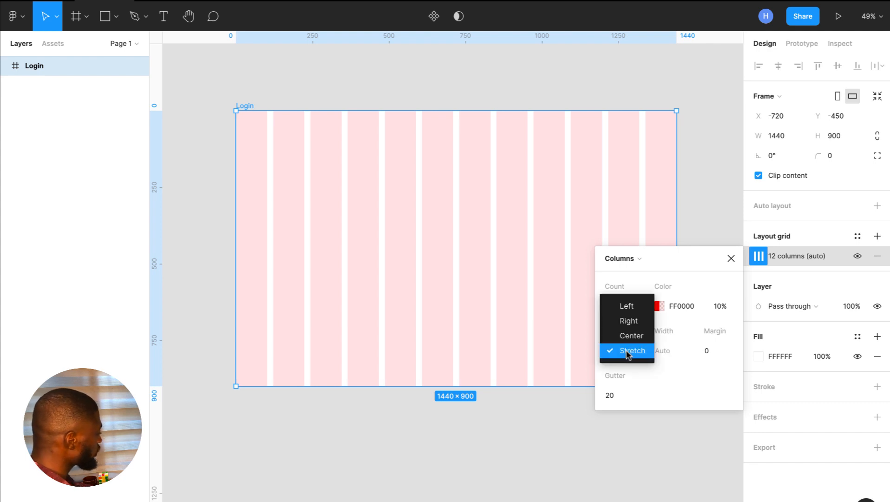
click(626, 351)
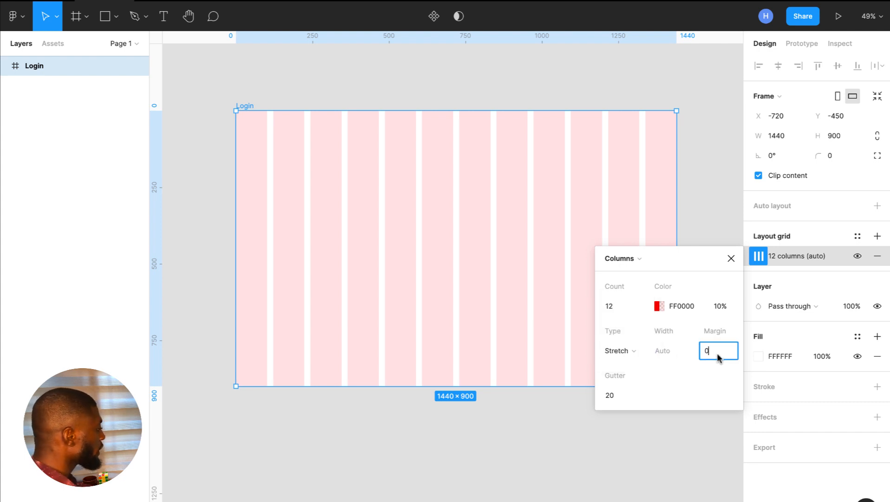
key(Return)
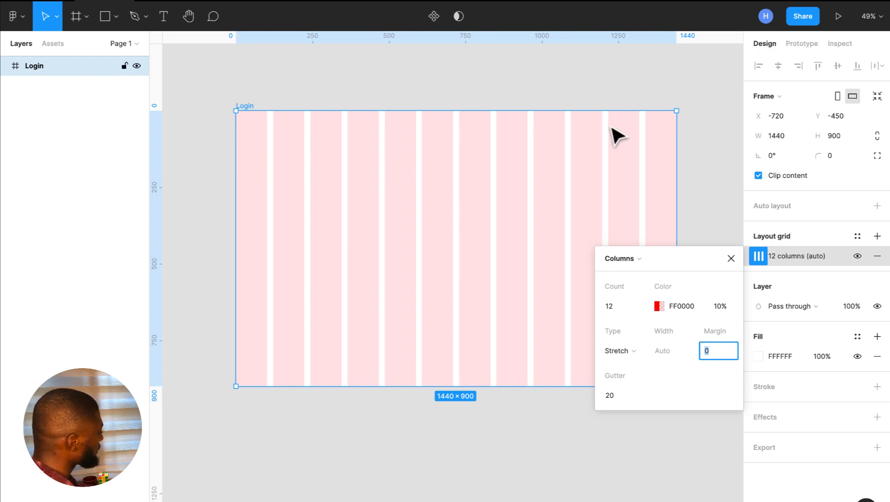
text(70)
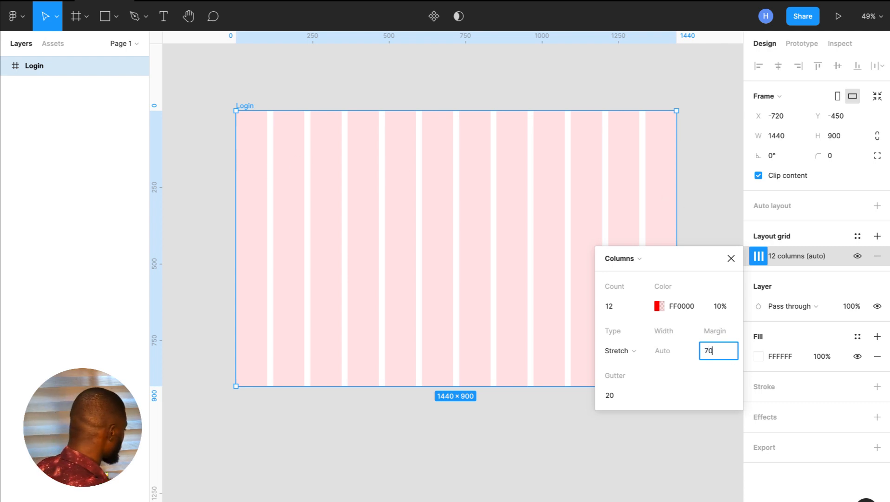
click(619, 395)
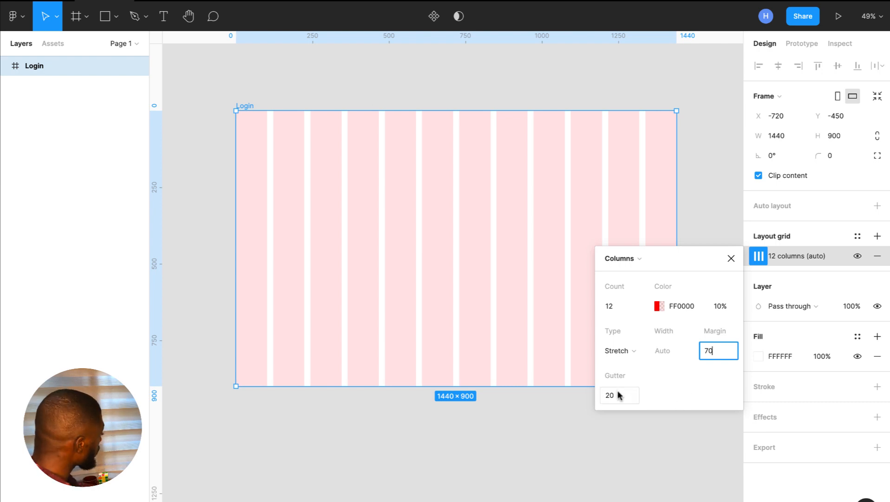
text(24)
key(Return)
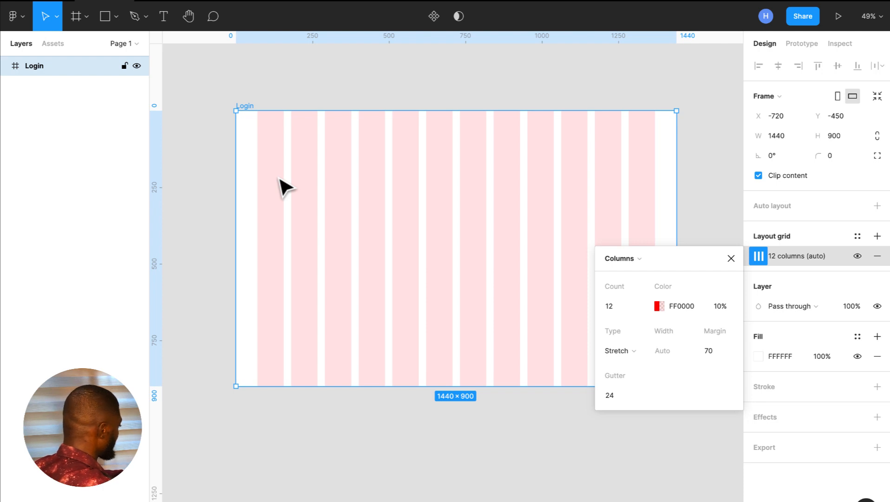
Set the column grid's margin to 150.
click(721, 350)
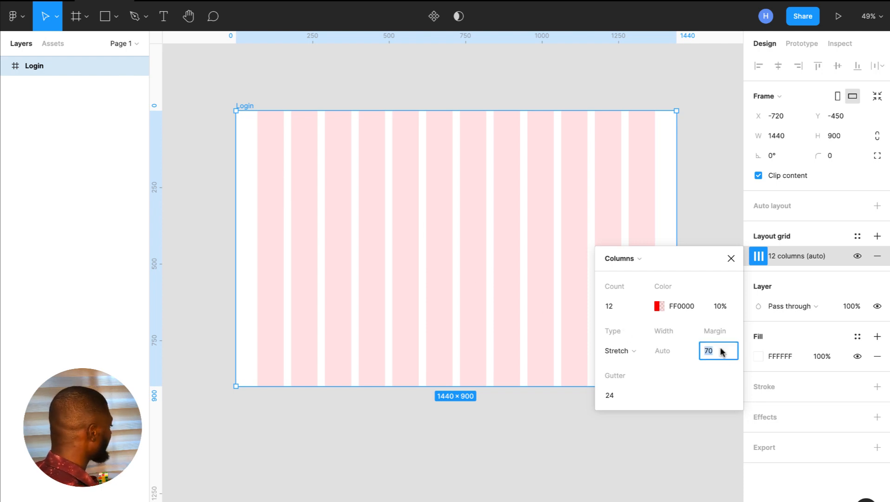
text(150)
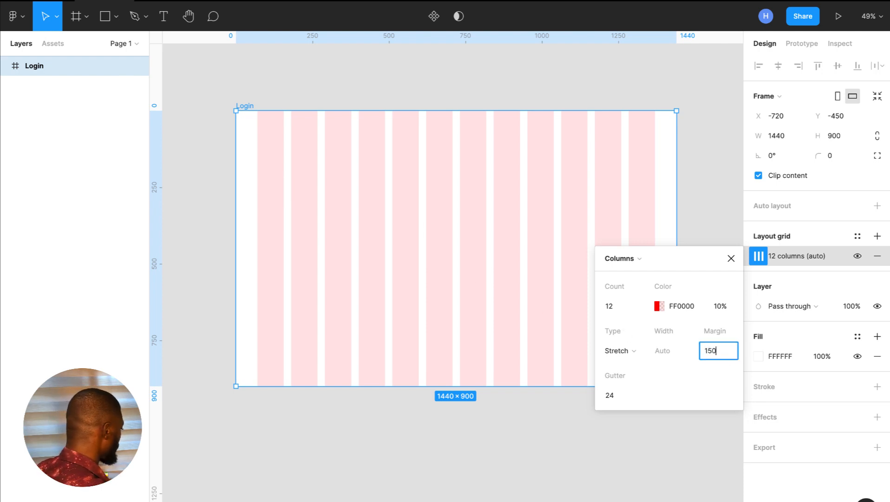
key(Return)
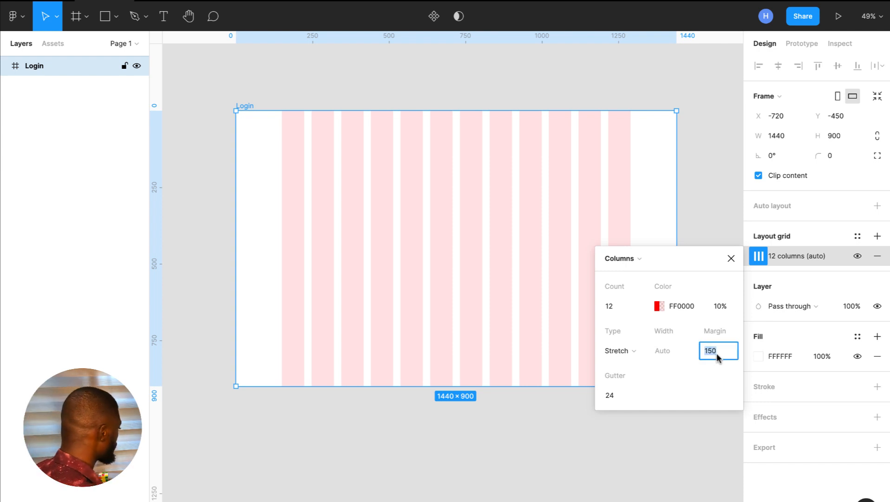
Set the column grid's margin back to 70 and close the grid settings.
text(70)
key(Return)
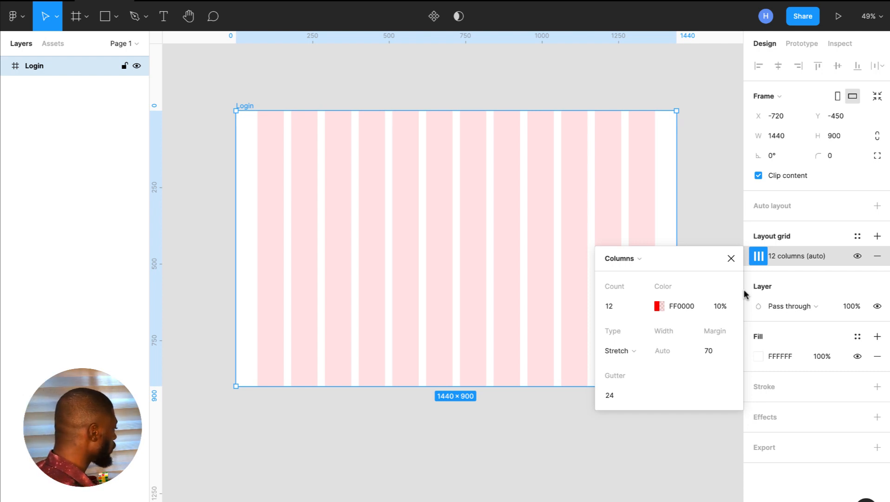
click(731, 258)
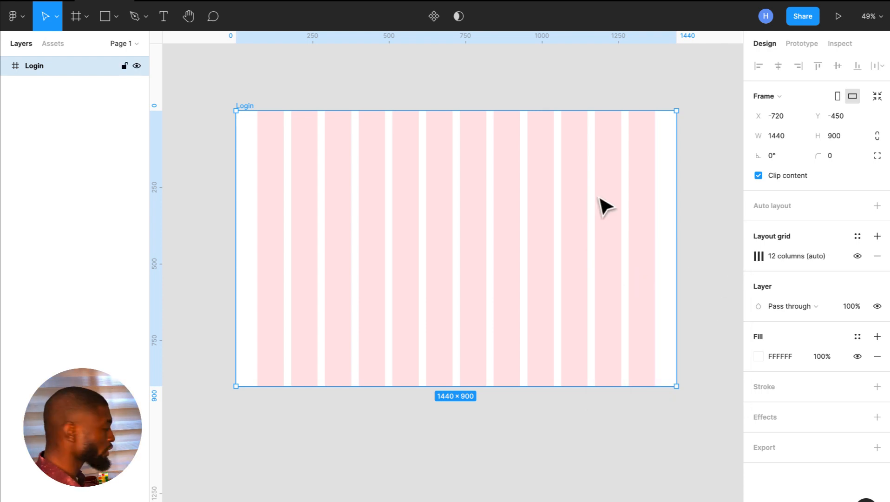
Draw a rectangle about 197 × 164 across the first two grid columns and duplicate it along the row until six rectangles span the grid.
scroll(606, 207, up, 2)
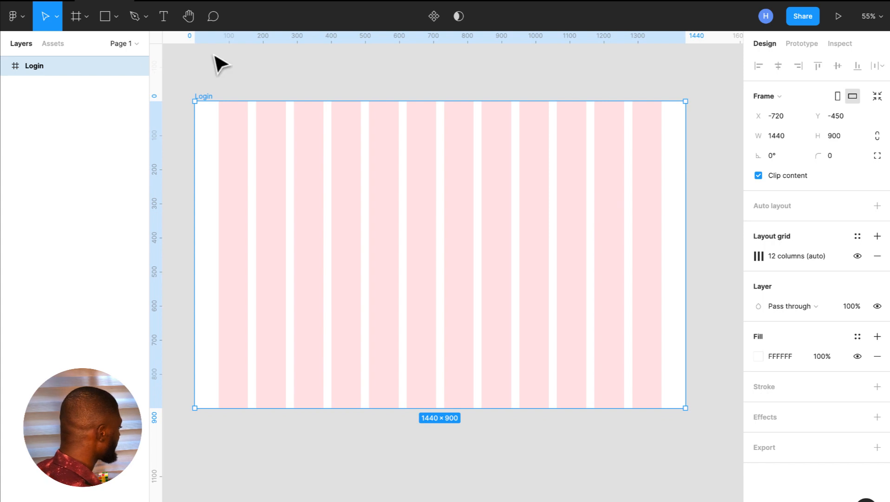
click(103, 21)
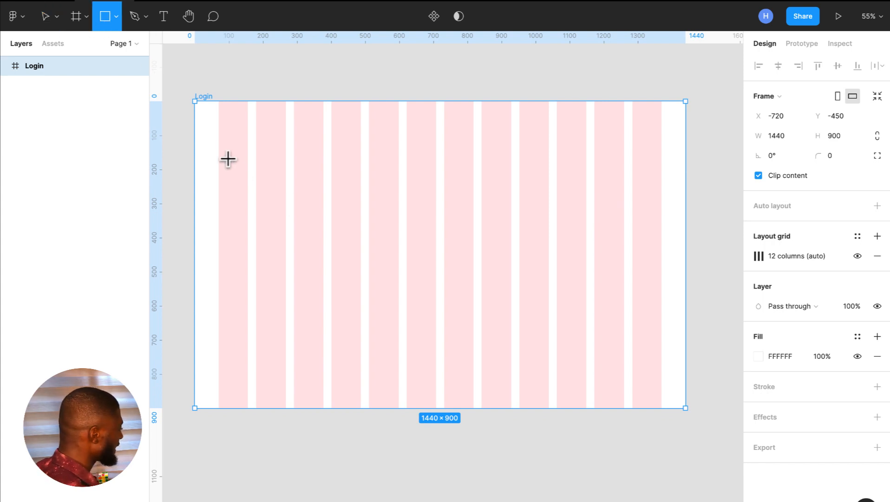
drag(219, 150, 336, 177)
key(ctrl+d)
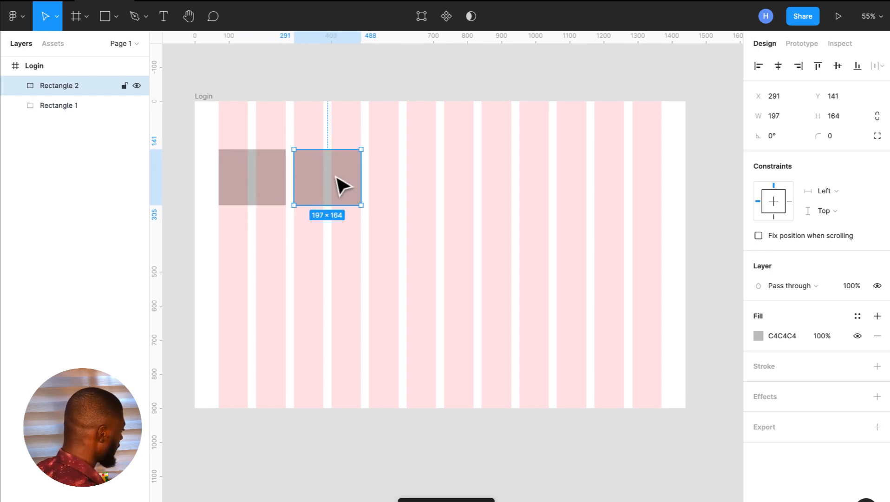
key(ctrl+d)
key(ctrl+d)
key(ctrl+d)
key(ctrl+d)
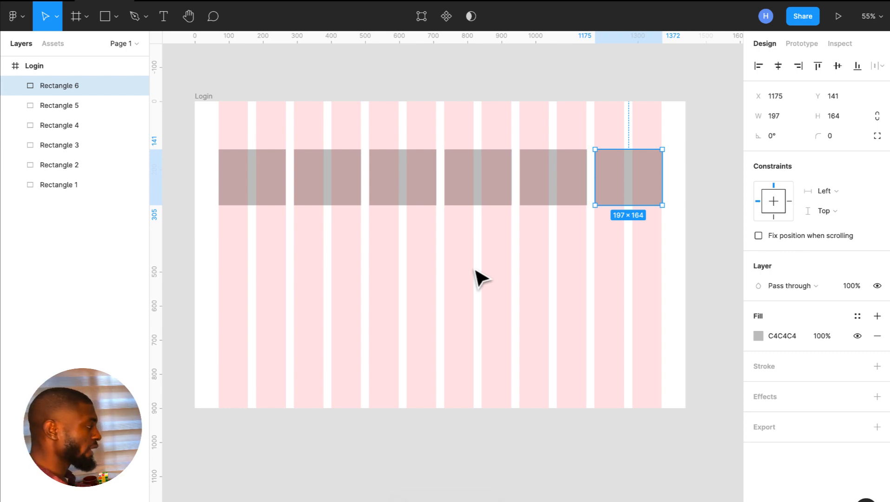
Undo the last four rectangle duplications and delete the remaining copy beside the first rectangle.
key(ctrl+z)
key(ctrl+z)
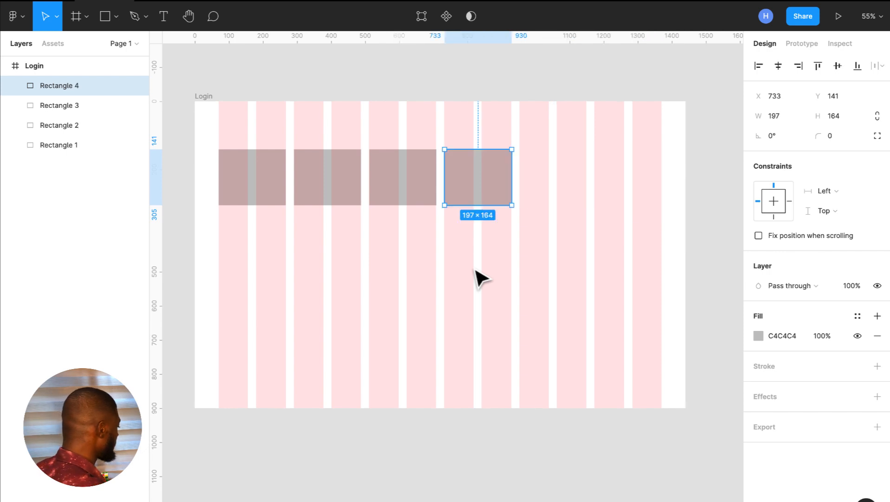
key(ctrl+z)
key(ctrl+z)
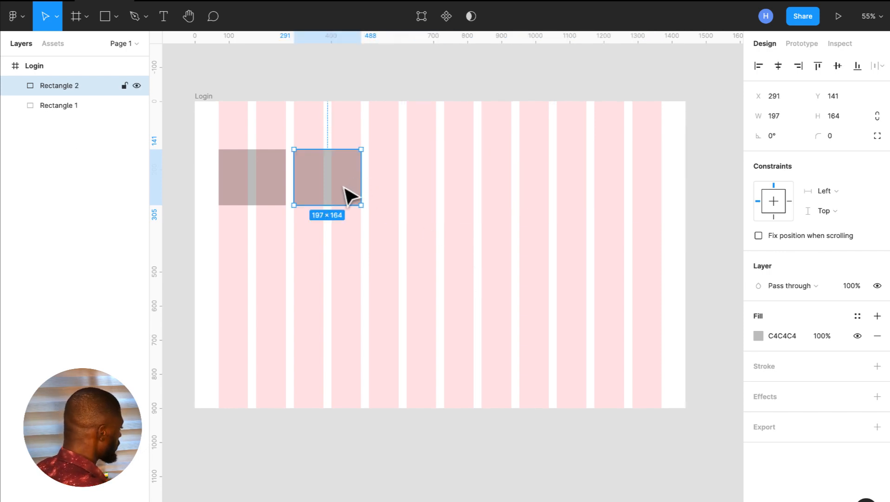
key(Delete)
Widen the remaining rectangle to about 307 across three grid columns and duplicate it along the row until four rectangles span the grid.
click(278, 188)
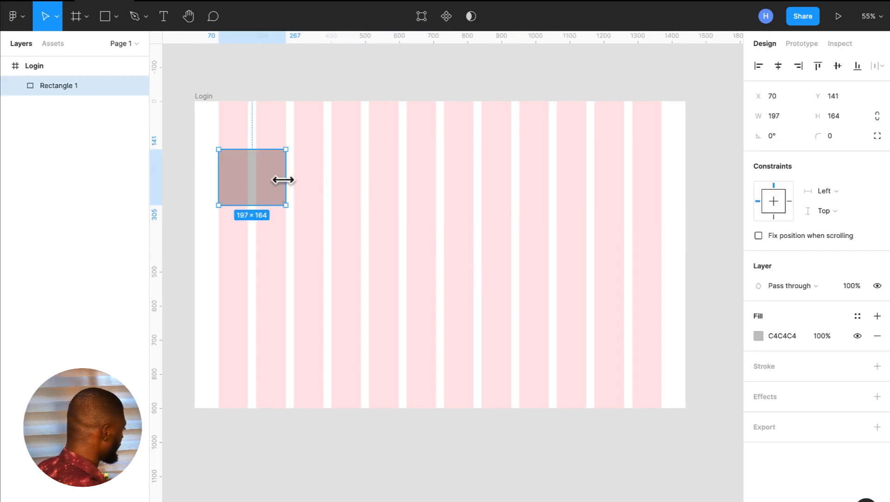
drag(285, 182, 418, 203)
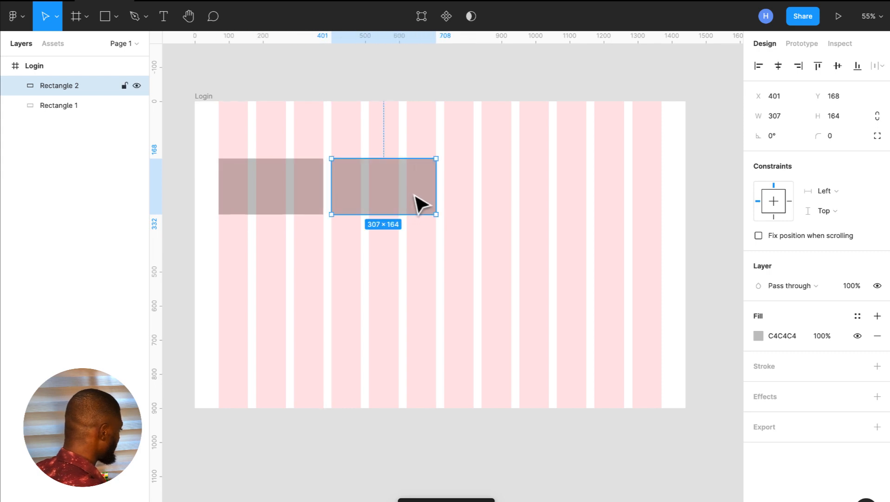
key(ctrl+d)
key(ctrl+d)
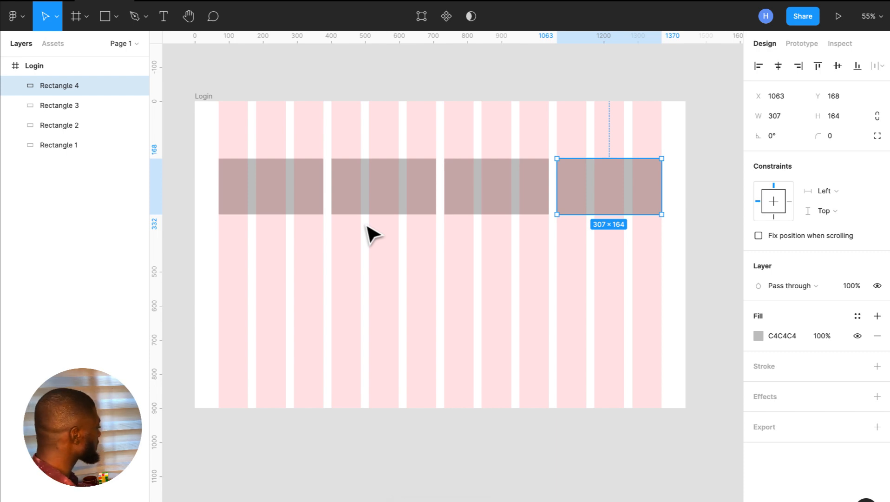
Delete all four rectangles from the Login frame.
click(430, 205)
key(Delete)
click(492, 202)
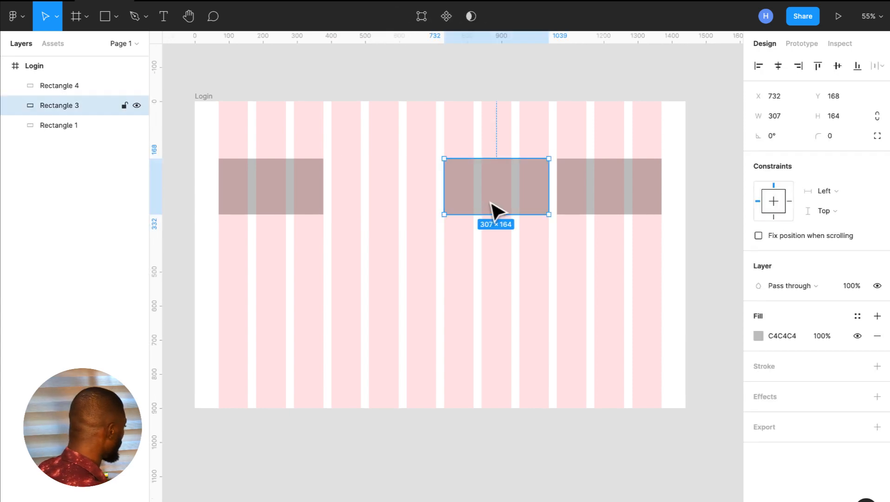
key(Delete)
click(572, 193)
key(Delete)
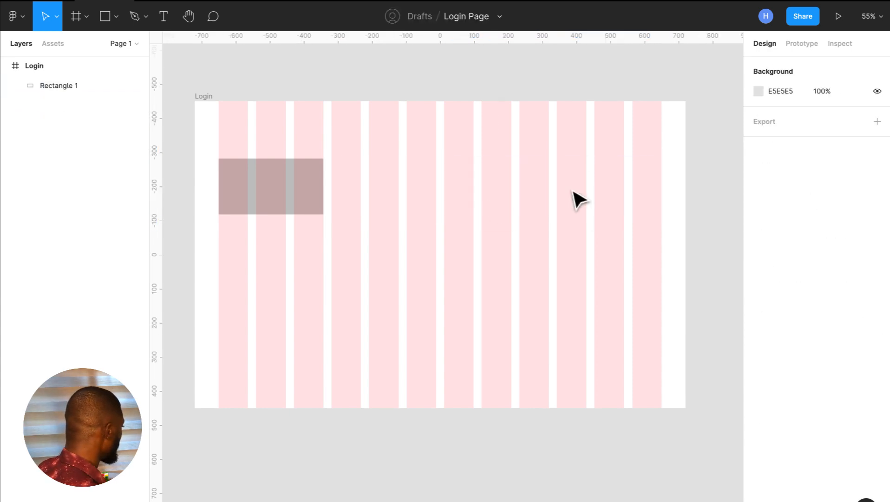
click(238, 189)
key(Delete)
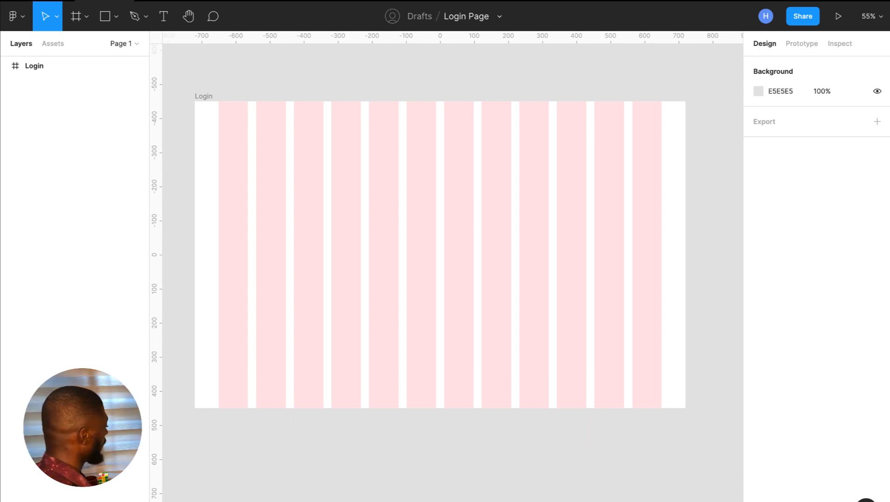
Add a second layout grid to the Login frame and change its kind to Rows.
click(207, 97)
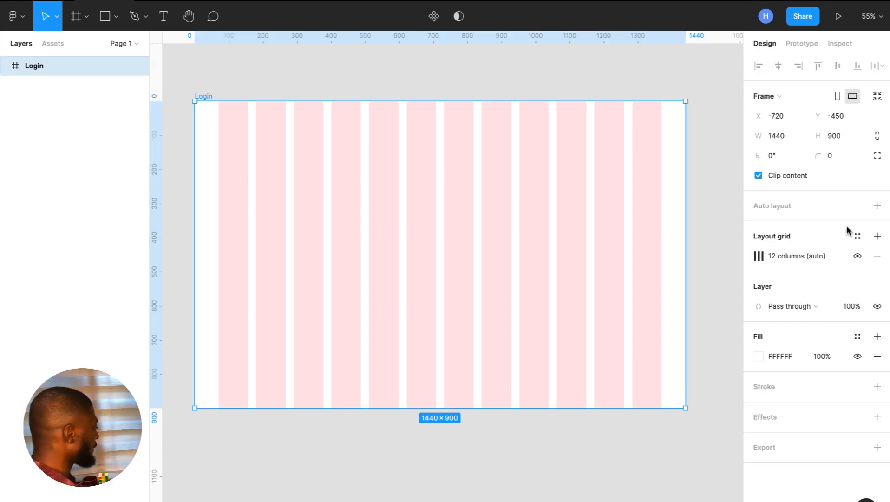
click(878, 236)
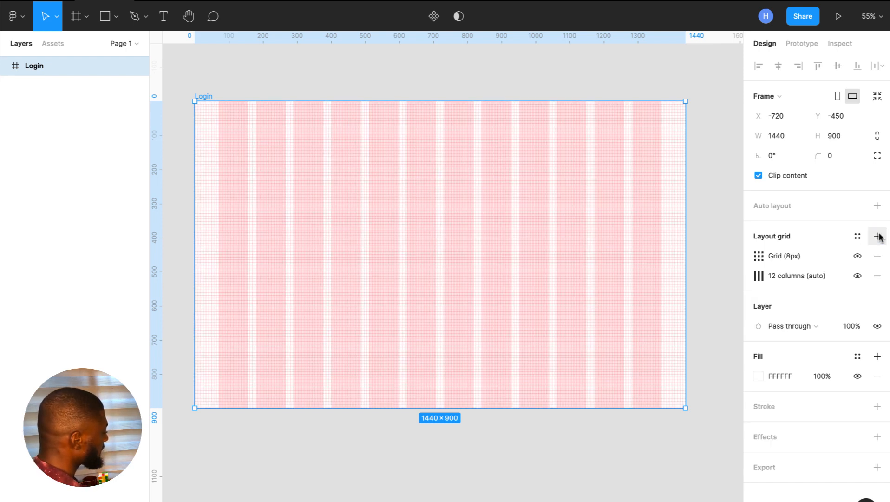
click(759, 255)
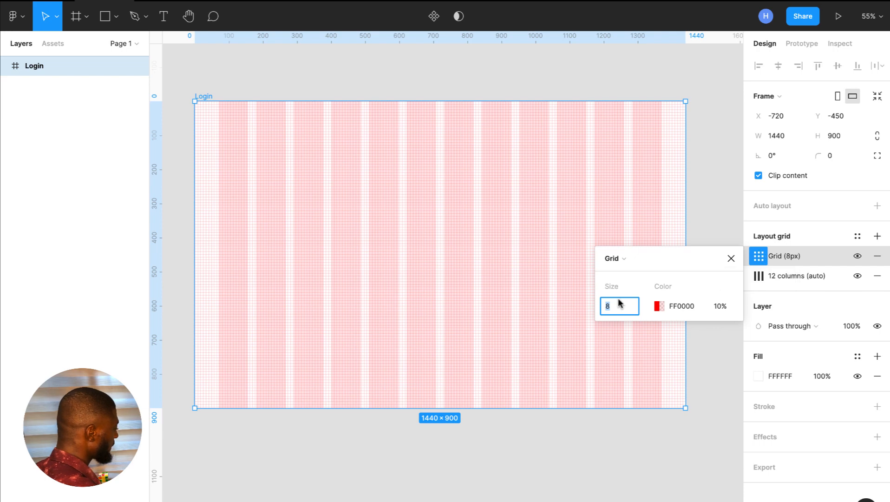
click(620, 259)
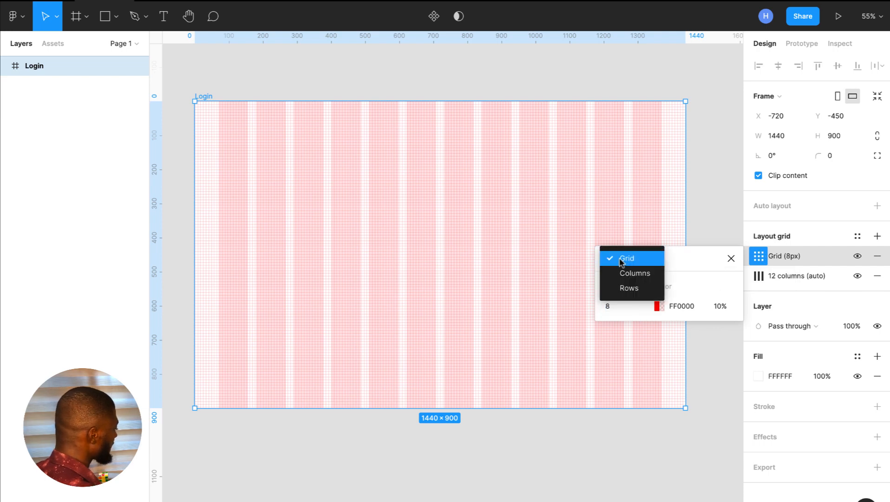
click(626, 287)
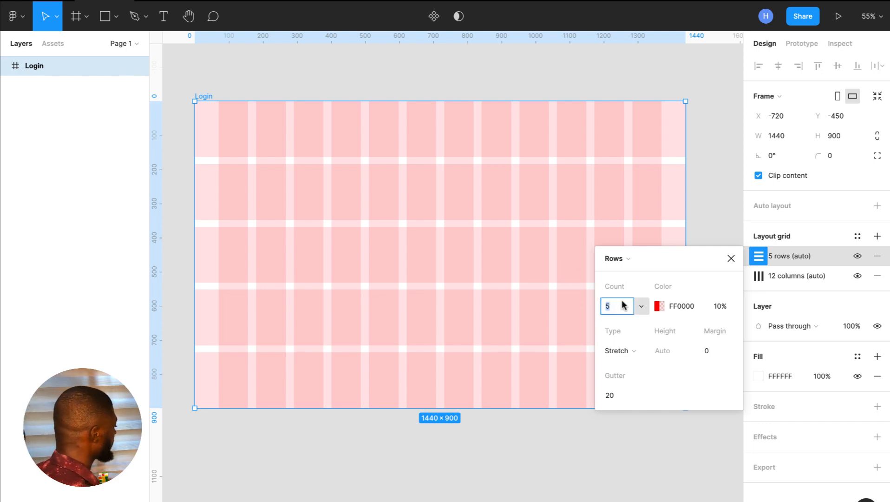
Try row counts of 10 and 200 for the row grid.
text(10)
key(Return)
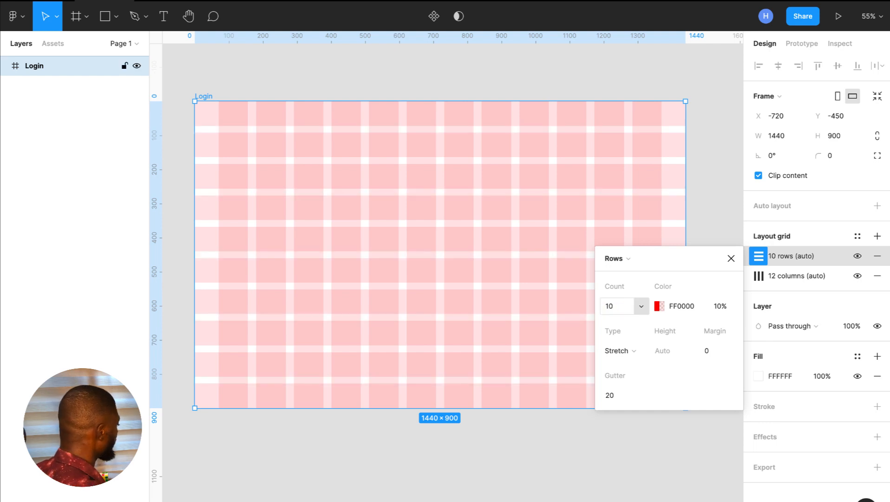
click(622, 305)
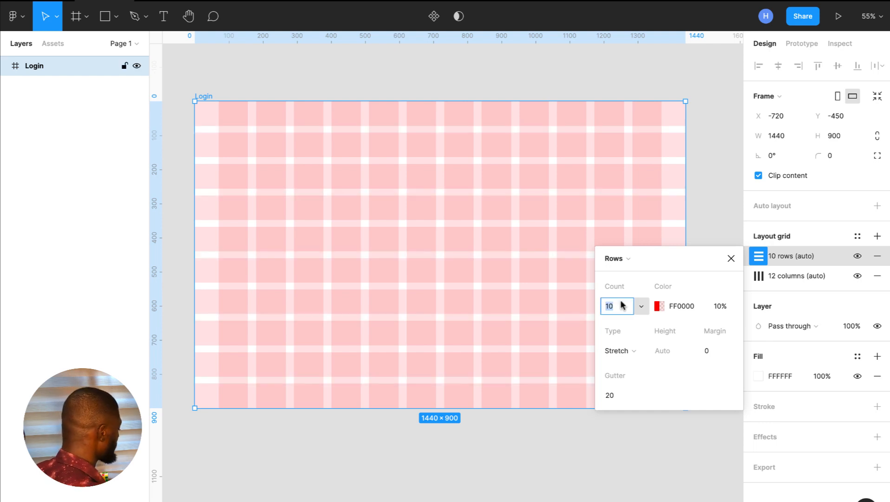
text(200)
key(Return)
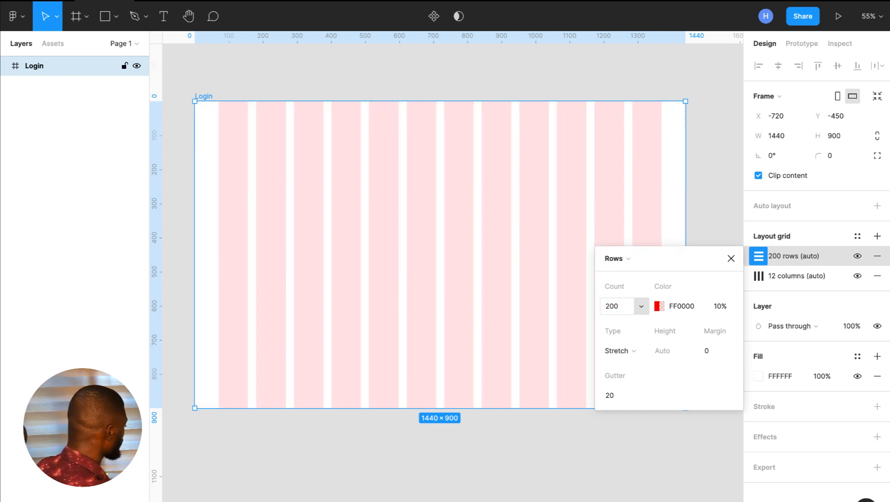
Set the row grid's count to 300 and its type to Top.
click(618, 309)
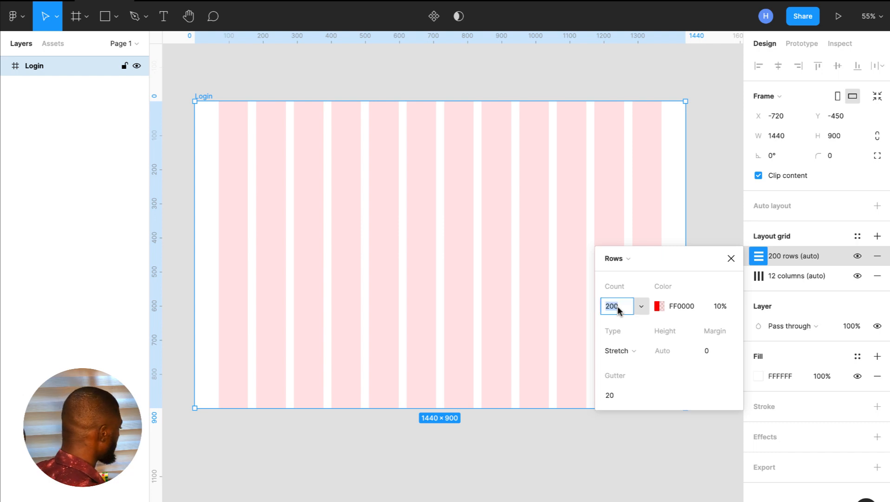
text(300)
key(Return)
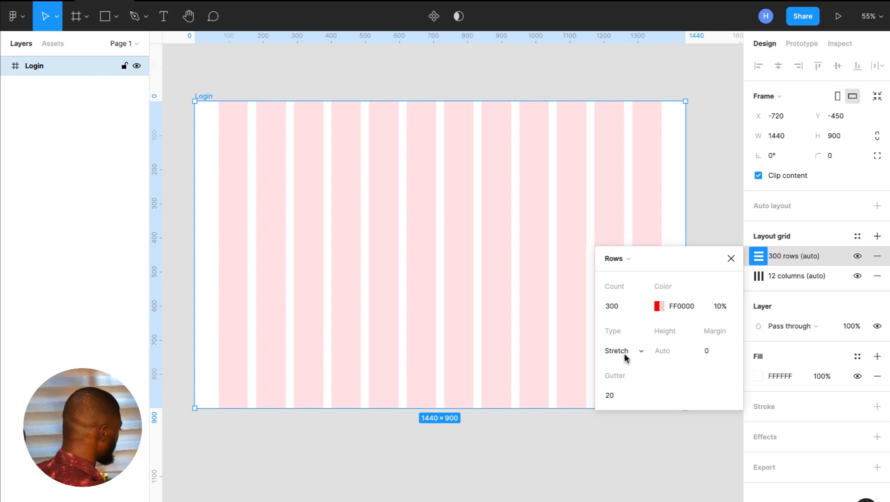
click(621, 351)
click(627, 307)
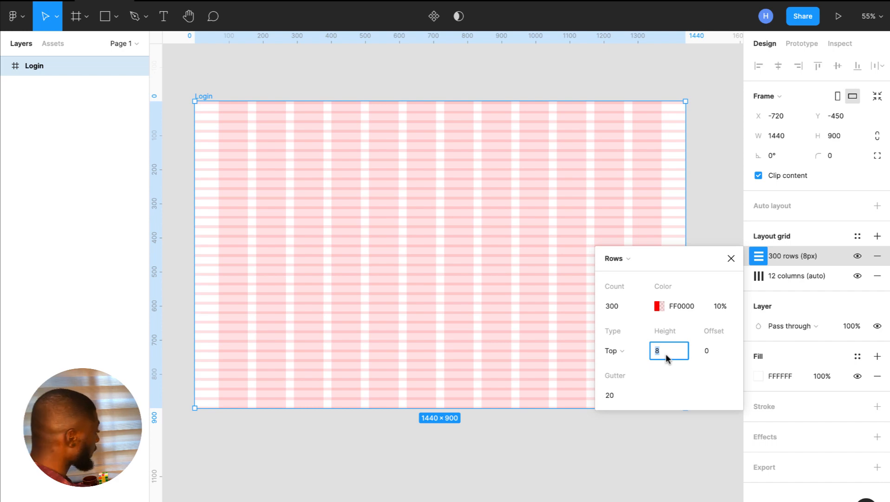
Set the row grid's gutter to 0 and close the grid settings.
click(617, 393)
text(0)
key(Return)
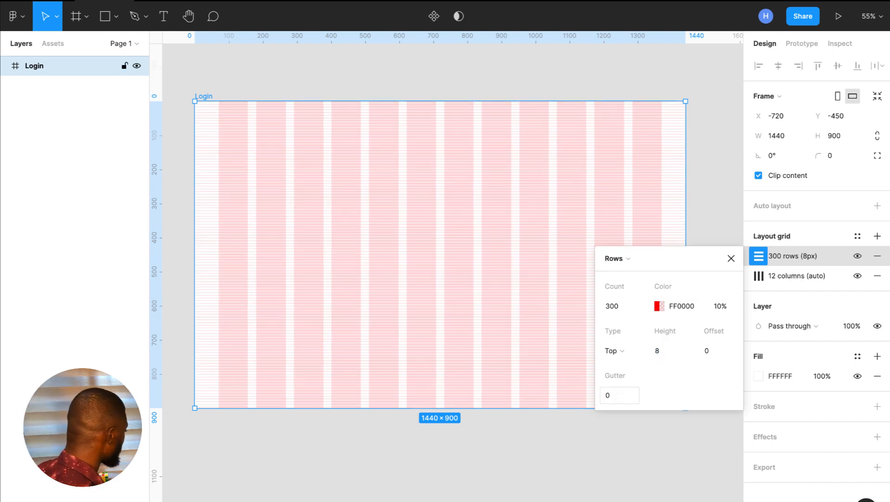
click(730, 258)
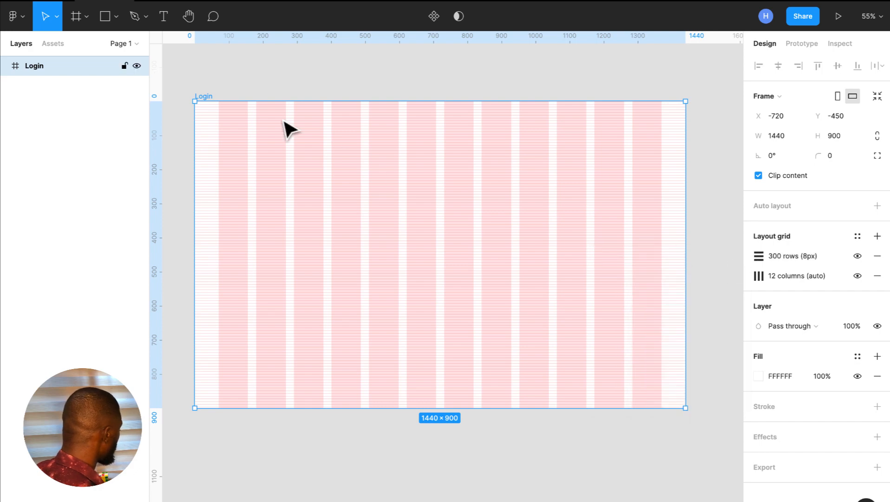
Draw a rectangle about 86 × 80 across the first grid column, starting two rows below the frame's top edge.
scroll(285, 129, up, 3)
scroll(285, 128, up, 5)
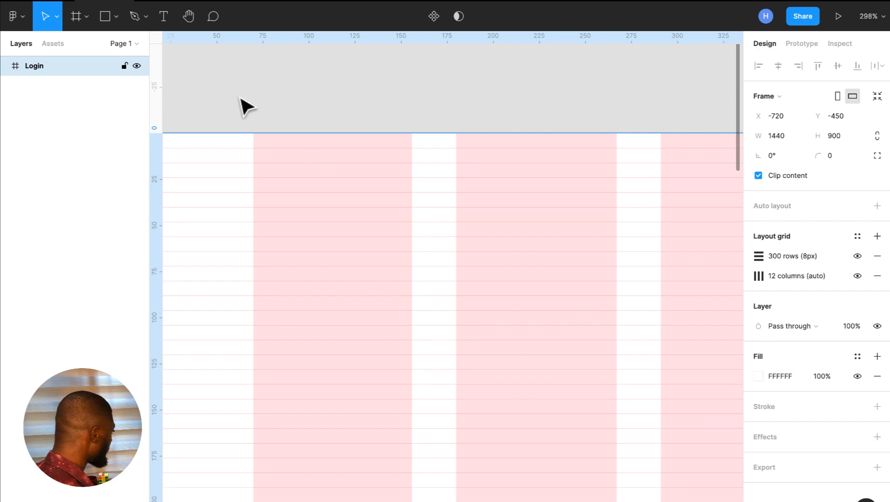
scroll(325, 135, down, 5)
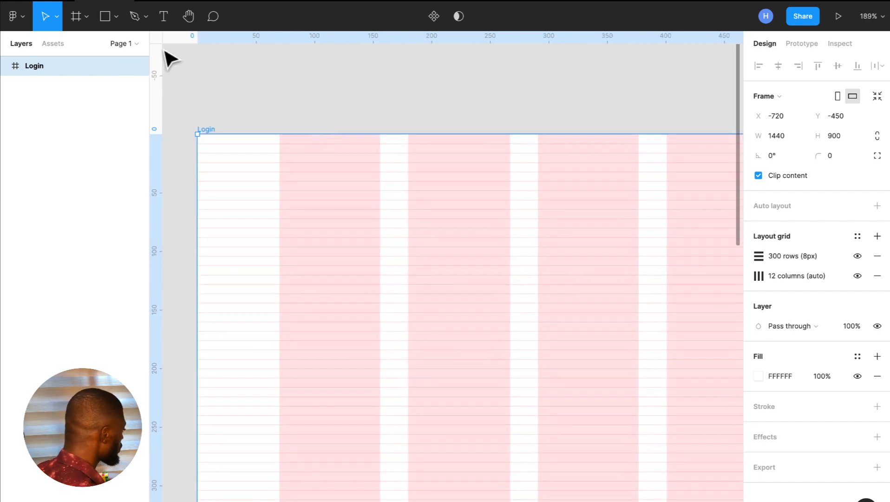
click(100, 19)
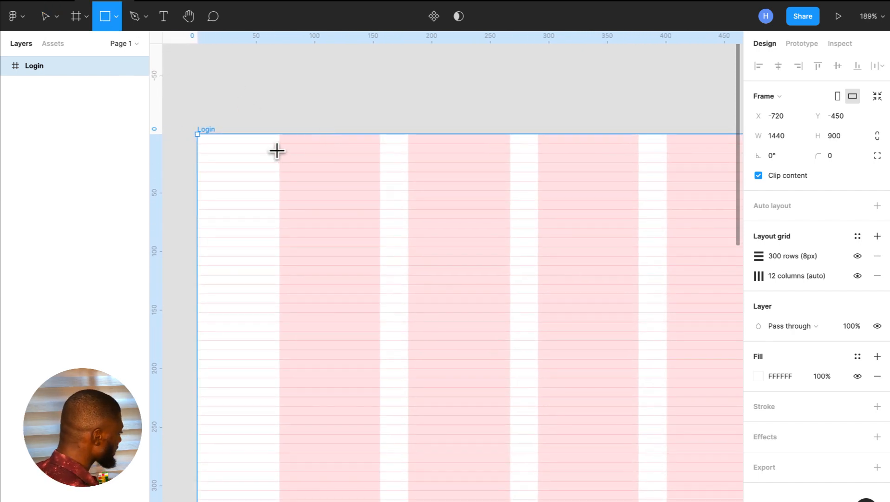
drag(280, 153, 378, 244)
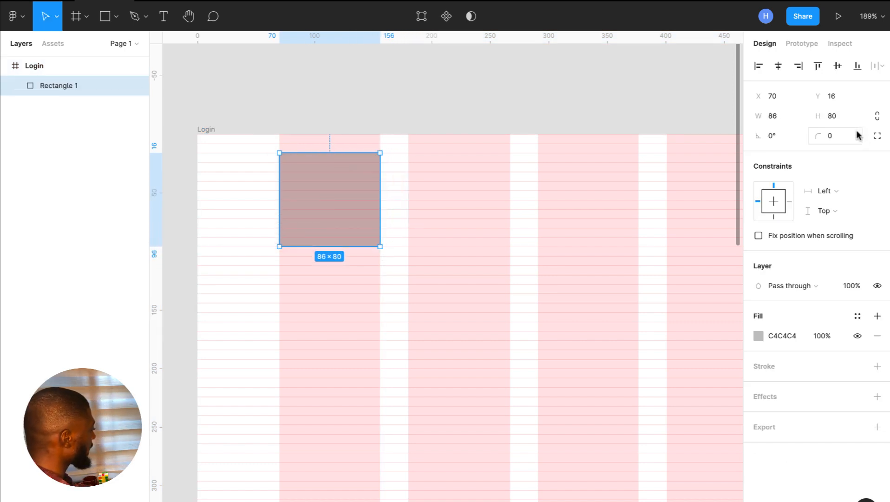
Stretch the rectangle downward along the row grid to a height of 88 and further to 112.
click(843, 120)
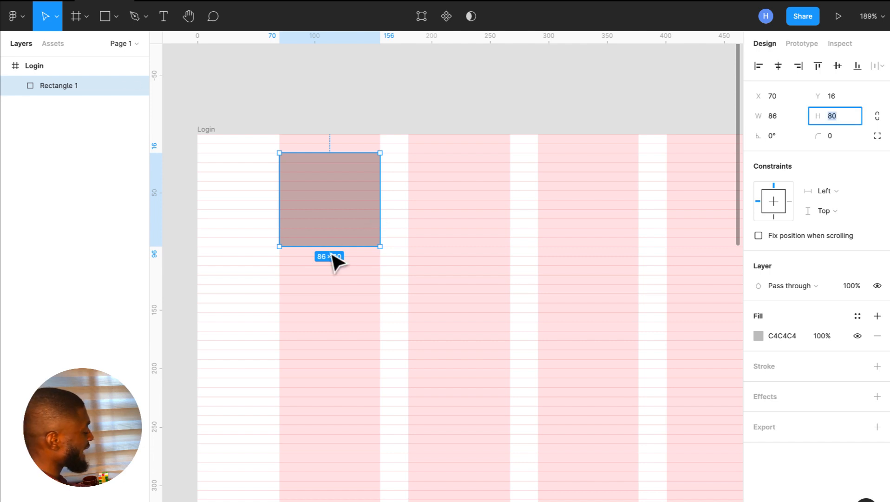
scroll(332, 257, up, 5)
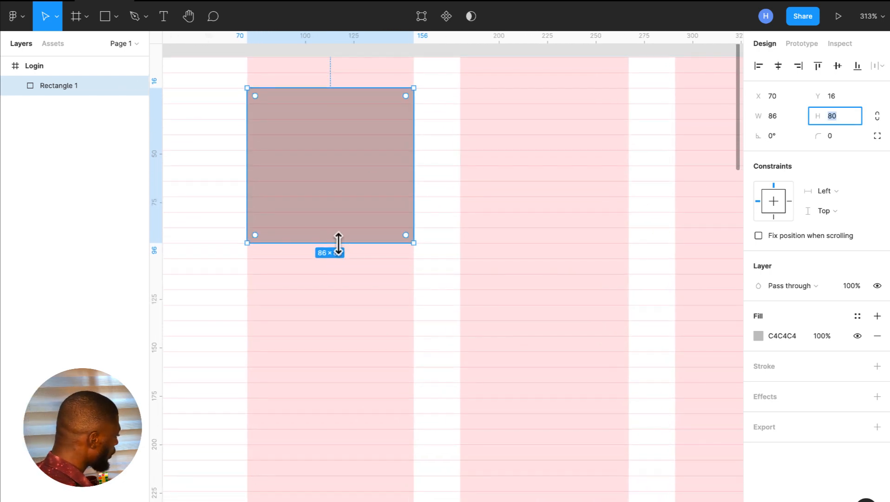
click(339, 244)
drag(339, 242, 338, 256)
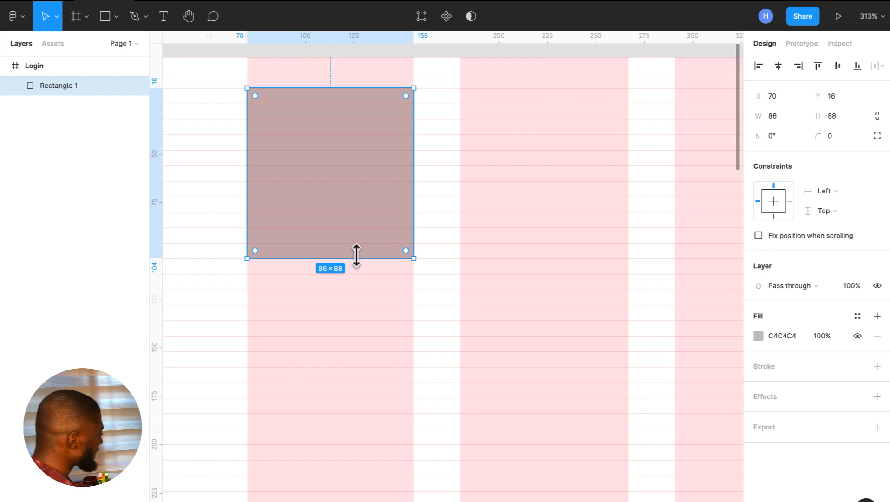
drag(355, 258, 357, 304)
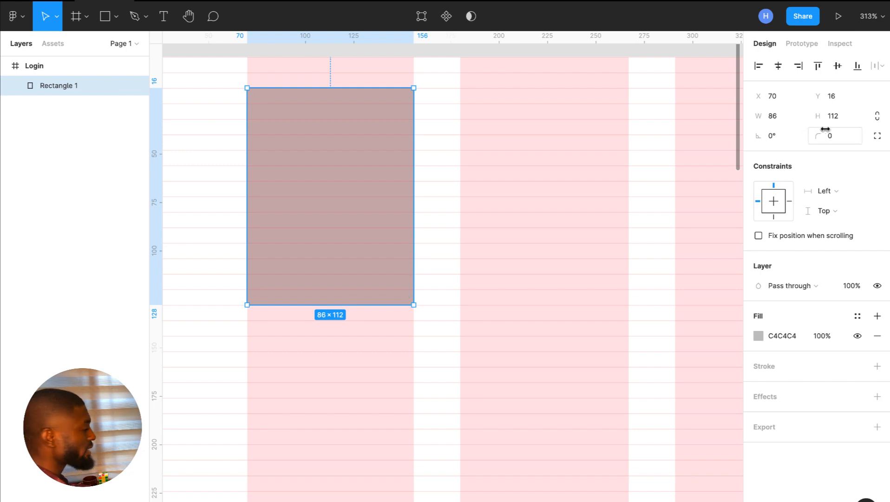
Delete the rectangle in the first grid column and bring the whole Login frame into view.
scroll(498, 218, down, 3)
scroll(499, 218, down, 3)
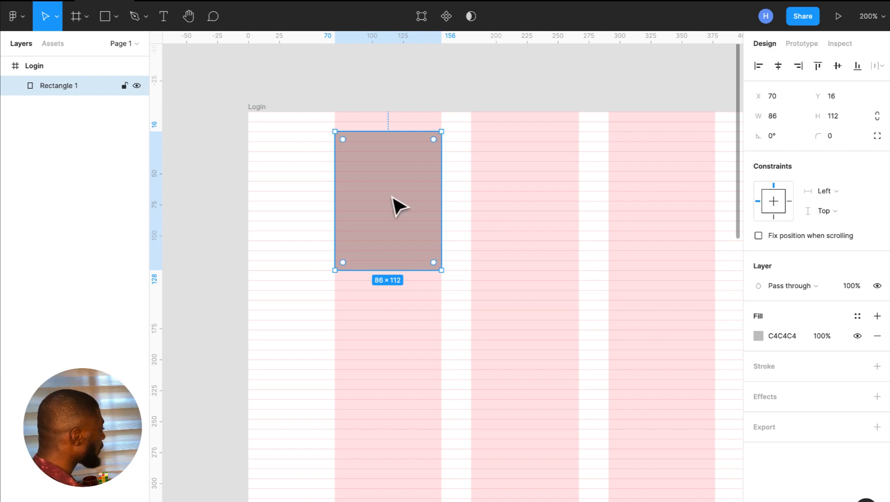
key(Delete)
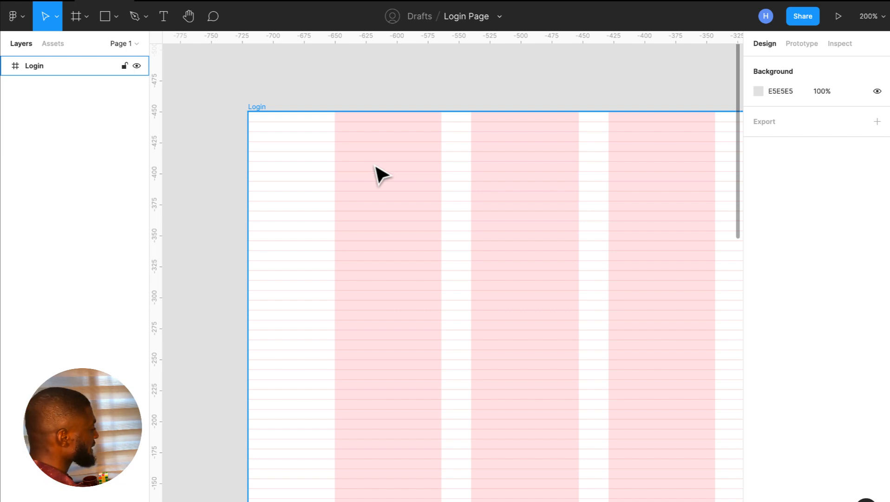
scroll(376, 165, down, 3)
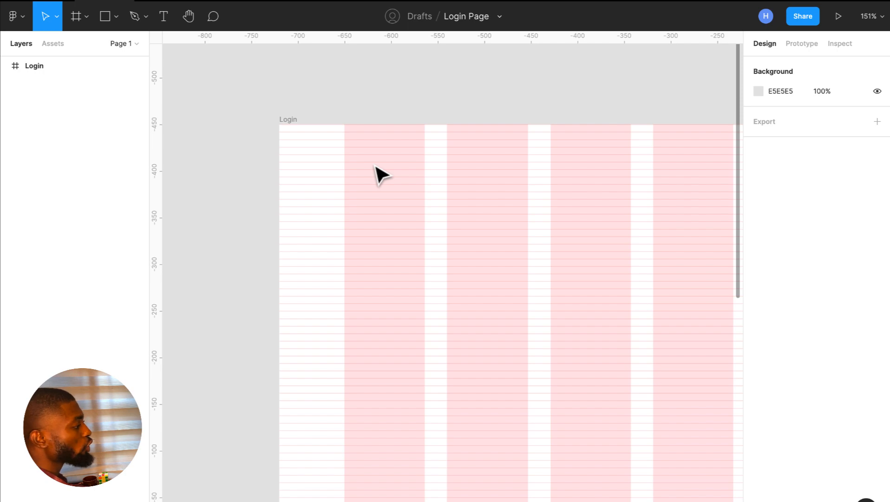
scroll(376, 167, down, 5)
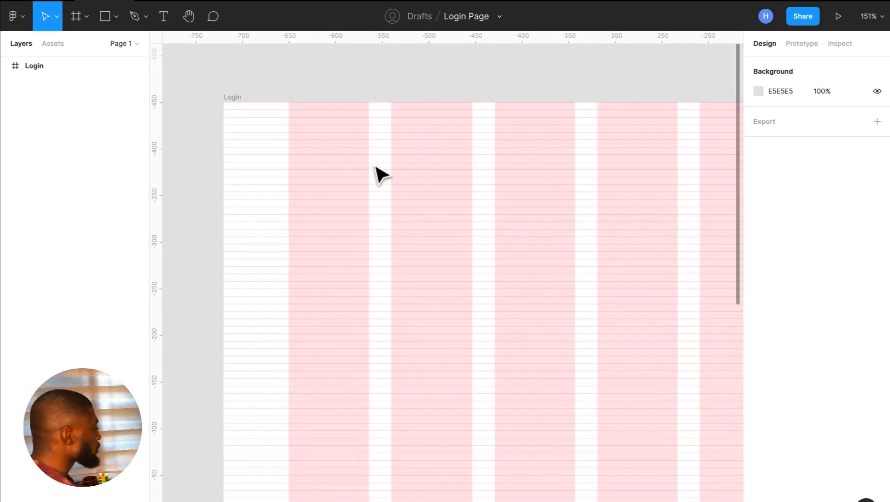
scroll(376, 167, down, 5)
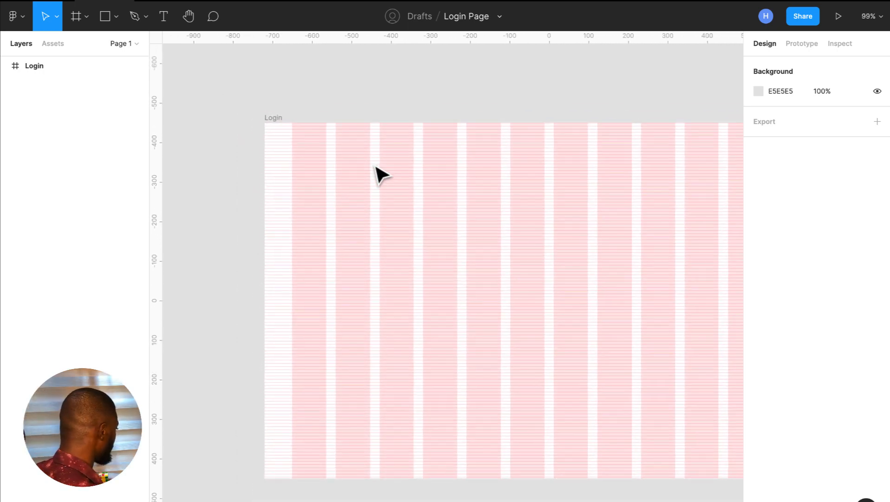
scroll(377, 170, down, 1)
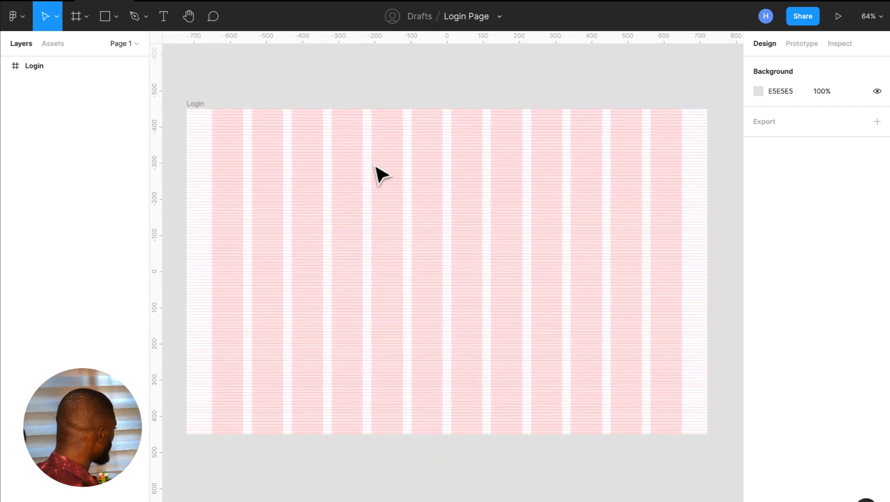
Hide the Login frame's row grid and column grid.
click(205, 107)
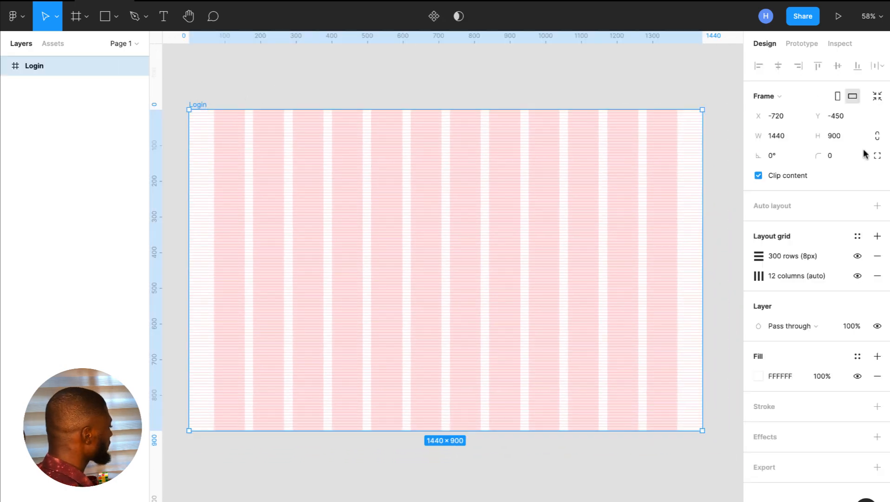
click(856, 260)
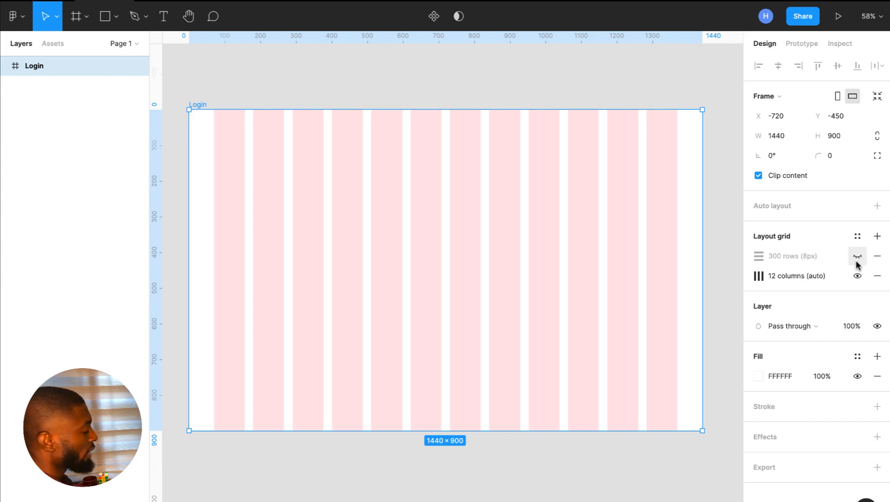
click(858, 276)
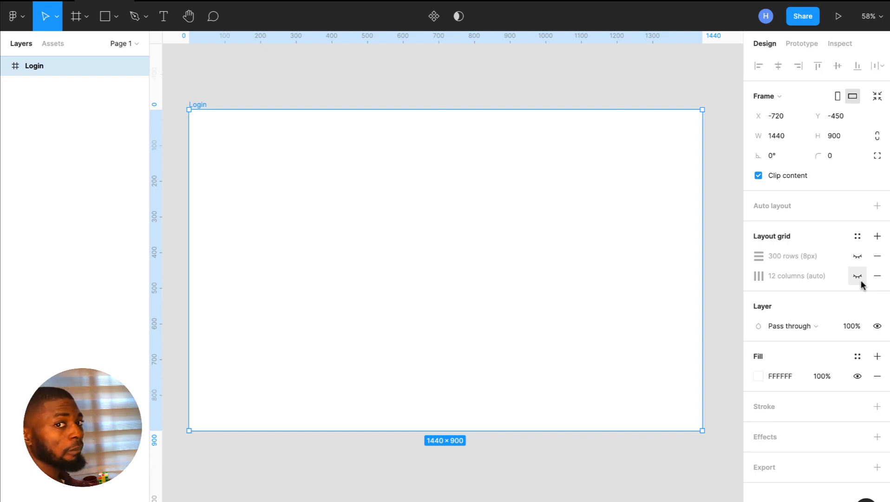
Switch to the browser, look through UI Store Design's free illustrations and open the Nikuu 3D illustration pack.
key(ctrl+Right)
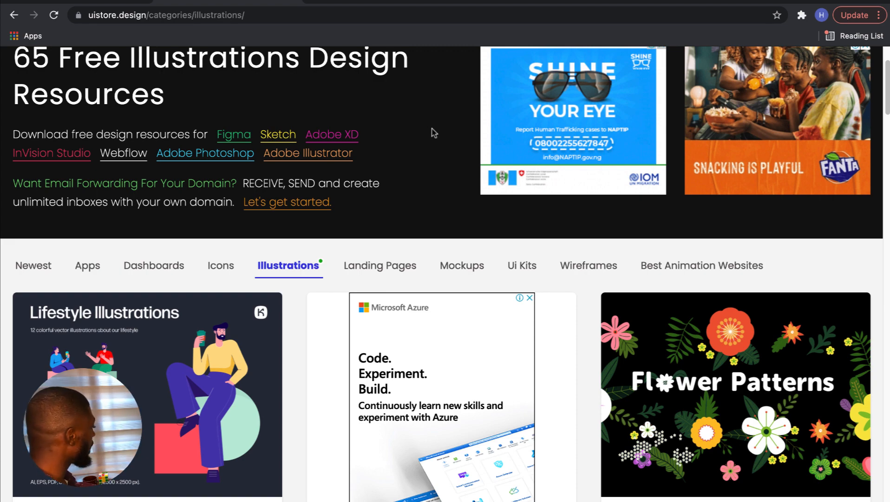
scroll(434, 133, down, 1)
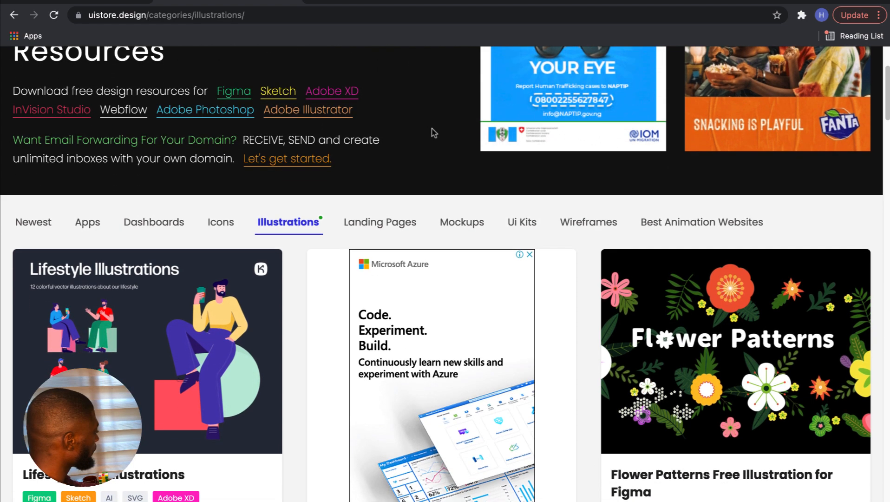
scroll(433, 133, down, 1)
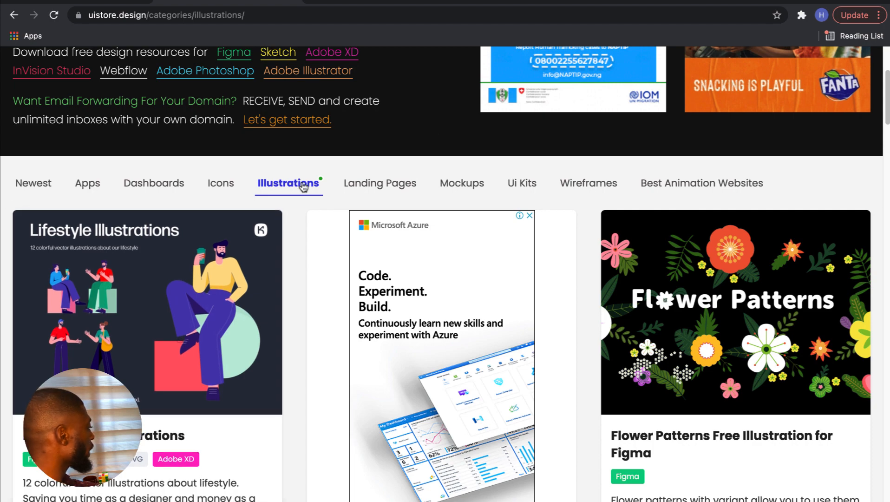
scroll(337, 256, down, 10)
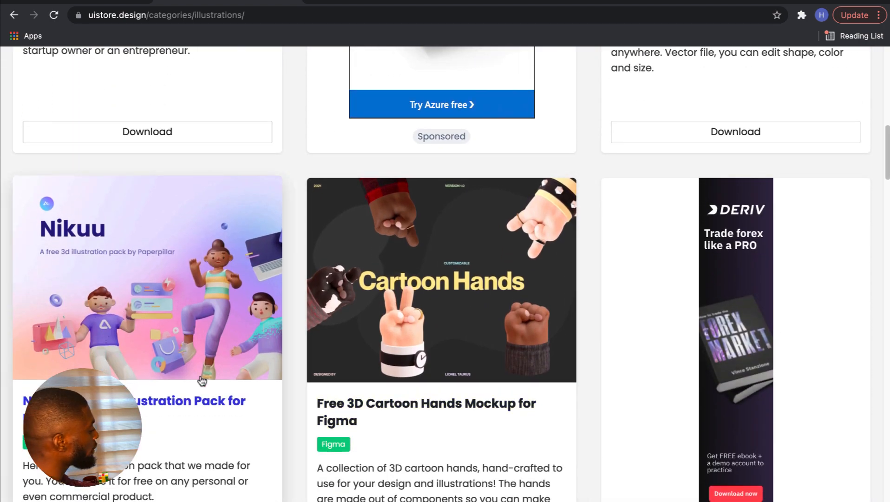
scroll(202, 381, down, 1)
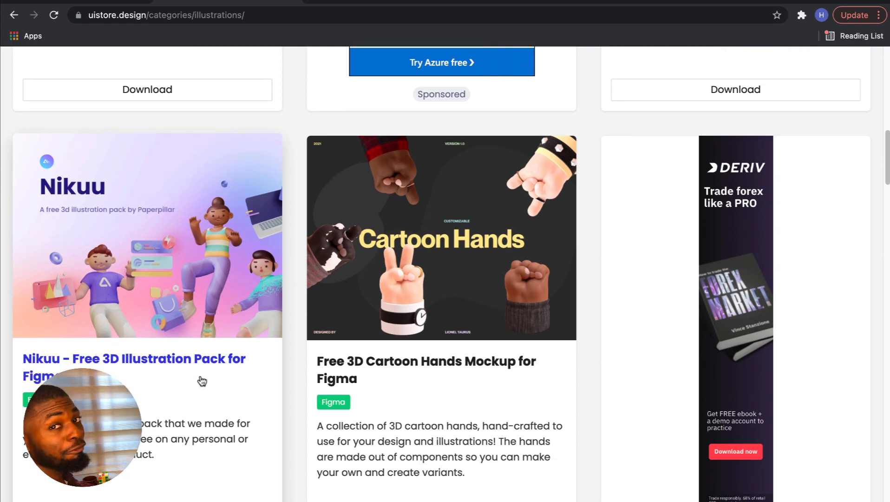
click(209, 306)
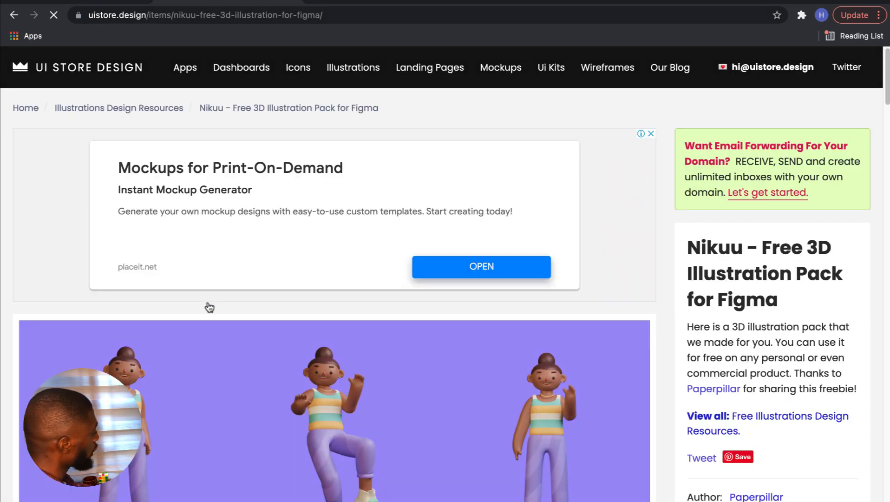
Examine the characters and objects in the Nikuu pack for an illustration that suits the login page.
scroll(209, 306, down, 6)
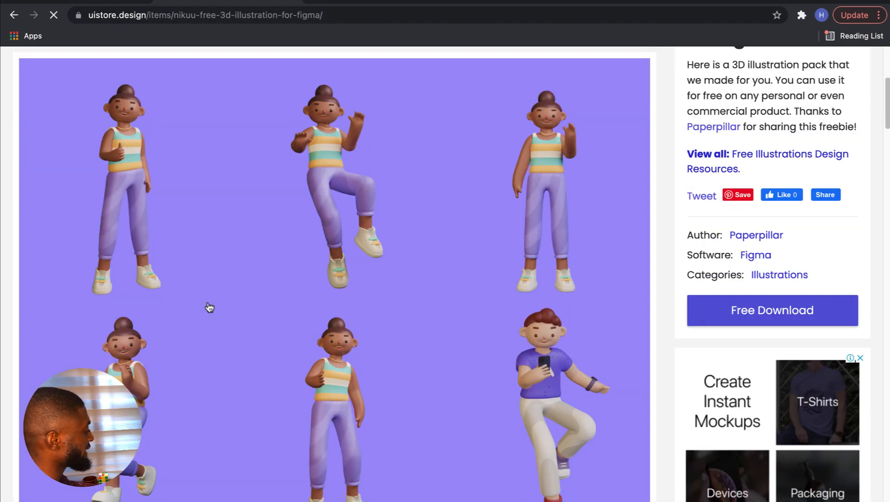
scroll(209, 307, down, 15)
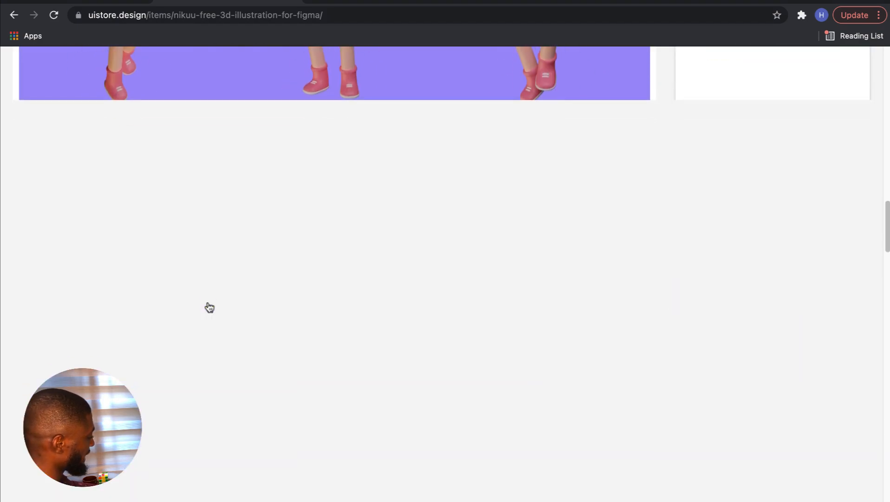
scroll(209, 307, up, 2)
scroll(209, 308, down, 7)
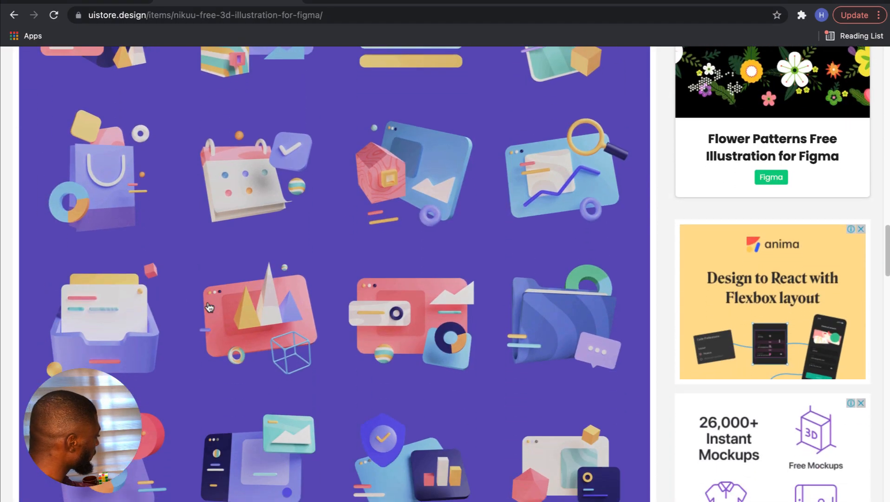
scroll(209, 306, down, 6)
scroll(210, 307, up, 1)
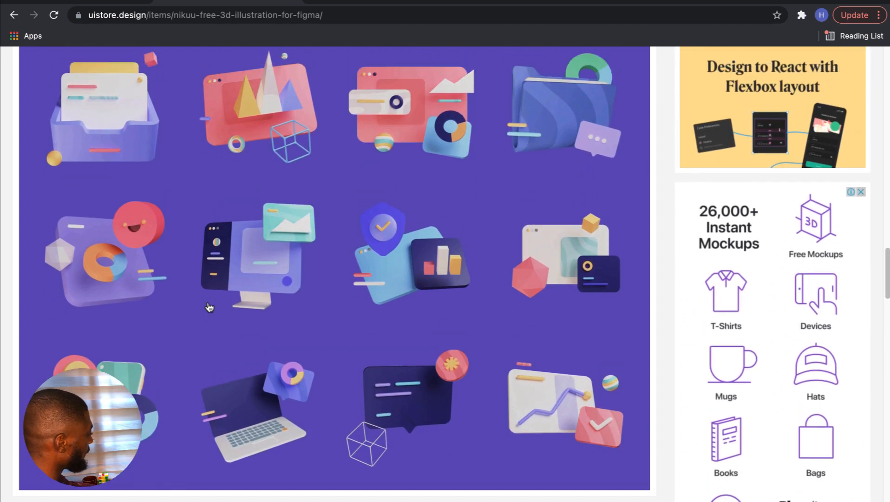
scroll(210, 307, up, 2)
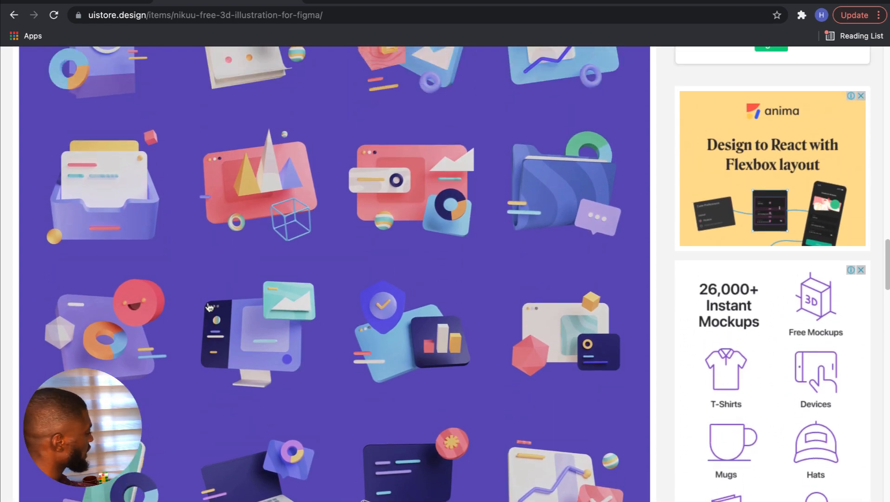
scroll(209, 307, up, 3)
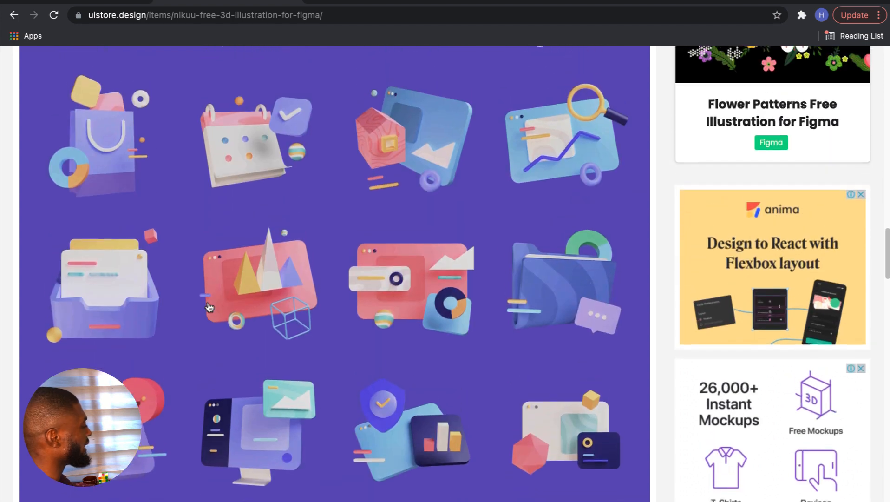
scroll(209, 307, down, 3)
scroll(209, 307, down, 2)
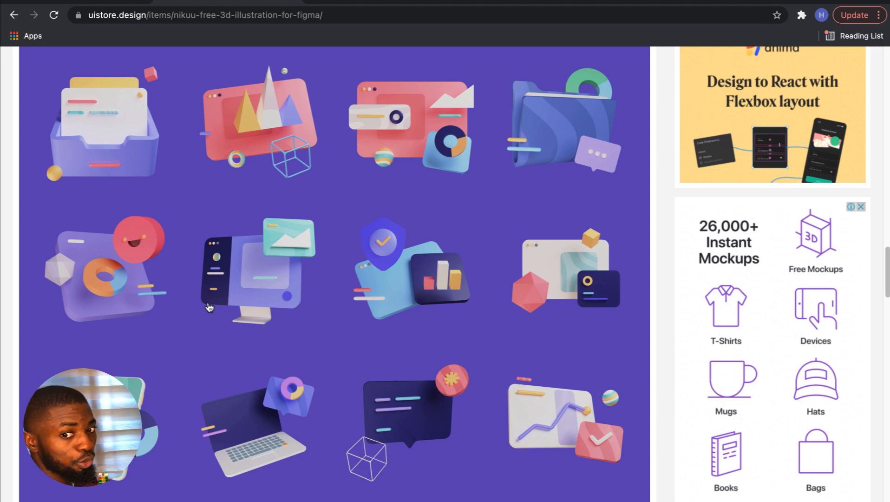
scroll(208, 307, down, 1)
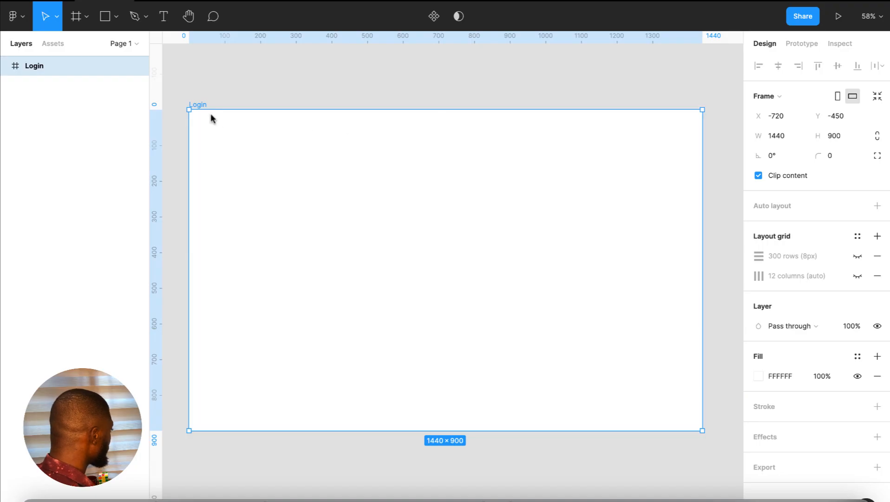
In Figma, add the 670 × 670 laptop illustration to the Login frame and move it to about X 678, Y 56.
click(236, 71)
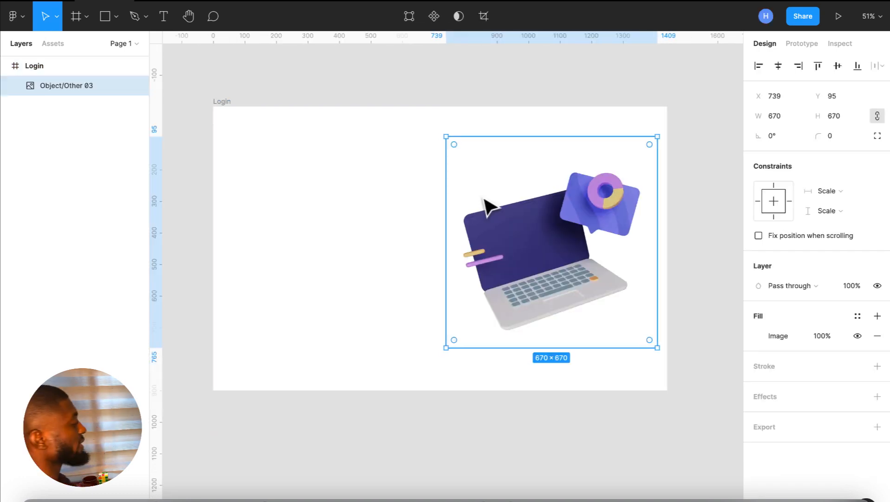
drag(527, 248, 513, 236)
Review the Nikuu pack's object and character illustrations in the browser again and return to Figma.
scroll(384, 197, up, 15)
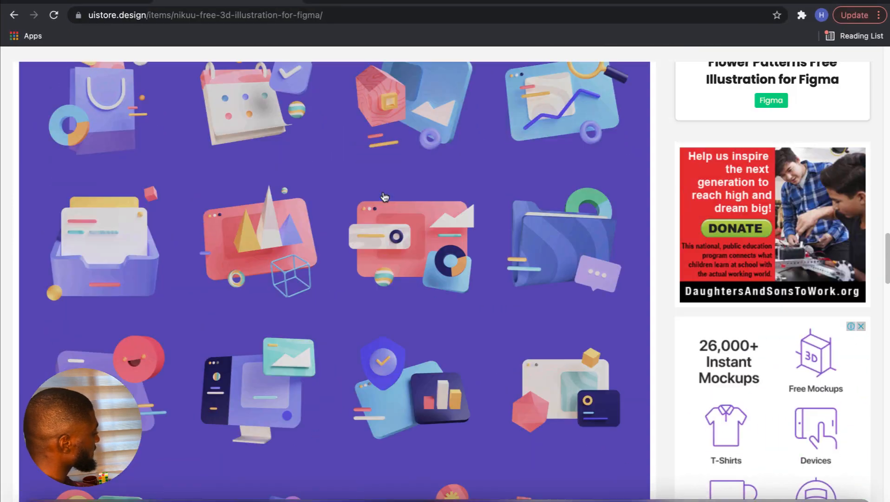
scroll(385, 197, up, 1)
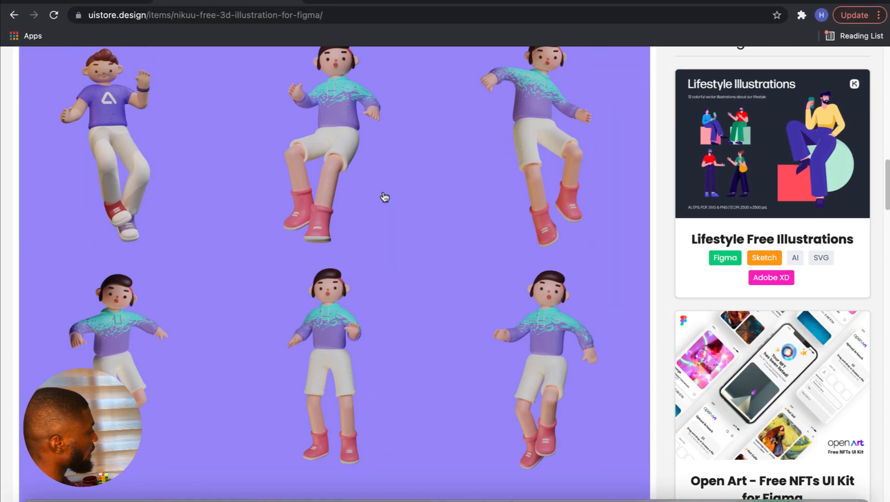
key(ctrl+Left)
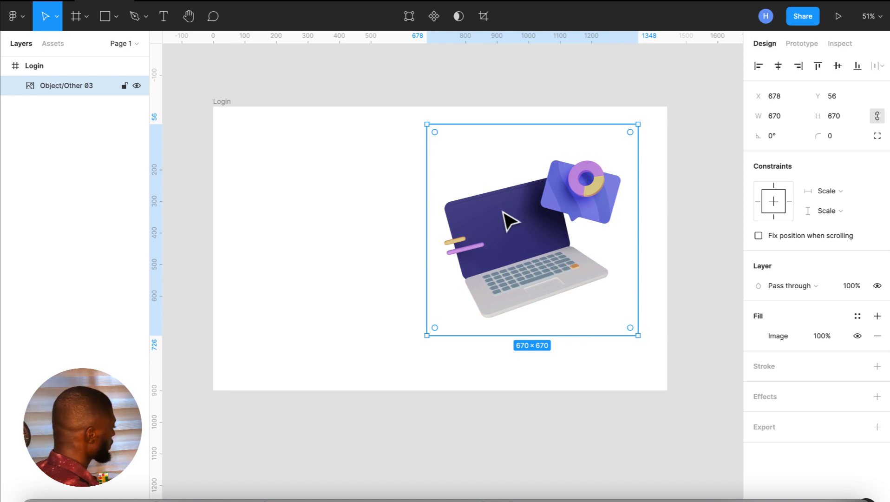
Move the Login frame to about X -956, Y -331 and place the laptop illustration outside it on the right.
click(222, 101)
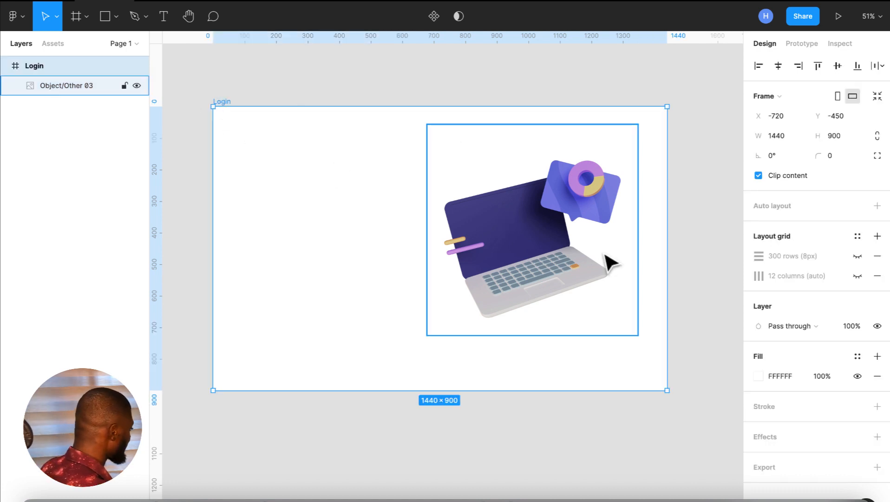
scroll(552, 250, down, 3)
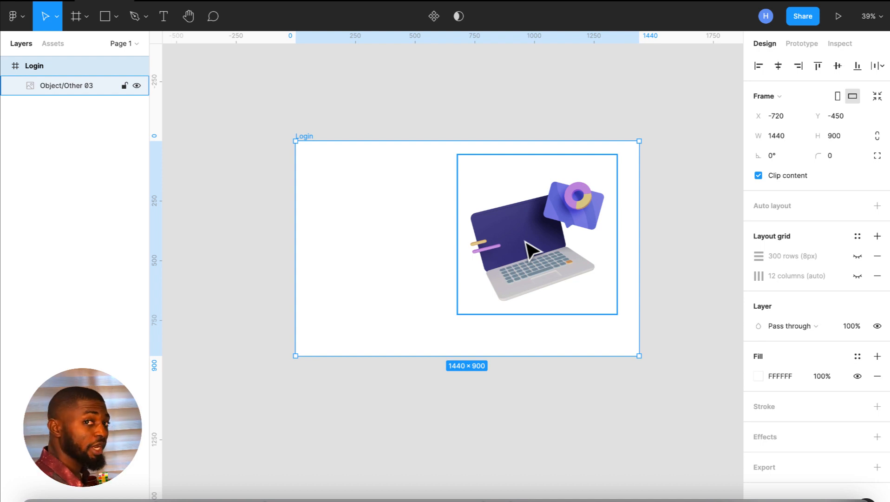
scroll(616, 258, left, 1)
scroll(477, 278, right, 3)
scroll(477, 279, up, 2)
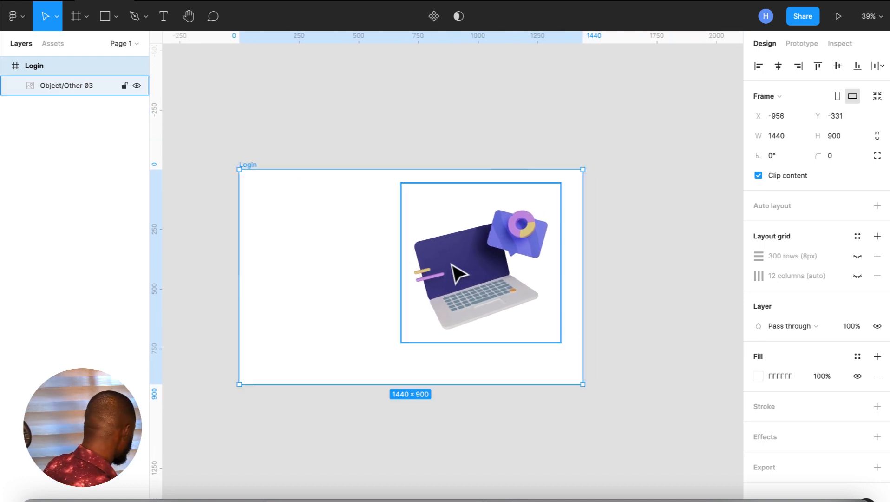
click(456, 274)
drag(457, 273, 655, 248)
Show the Login frame's column grid and draw a full-height rectangle, about 598 × 900, from the eighth column to the frame's right edge.
click(438, 211)
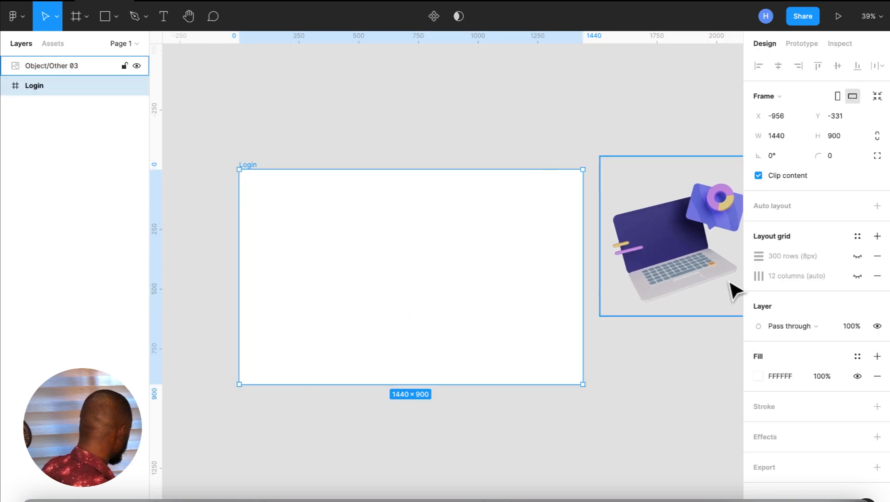
click(857, 277)
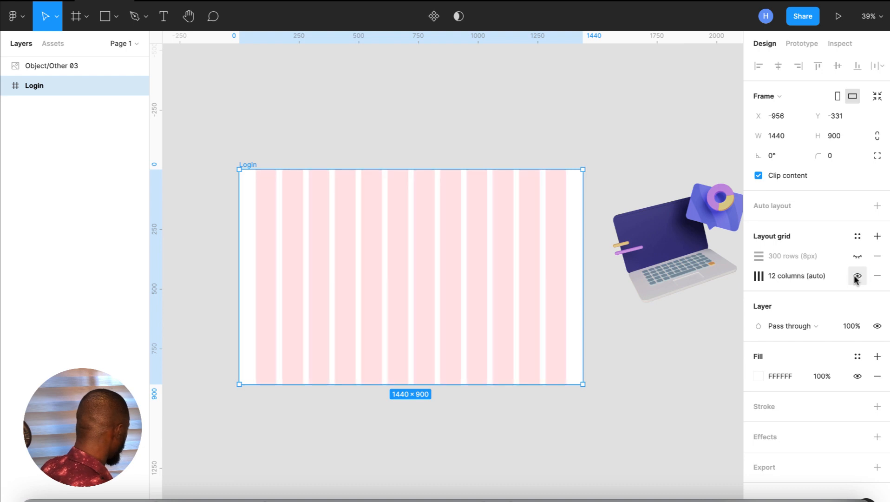
click(106, 18)
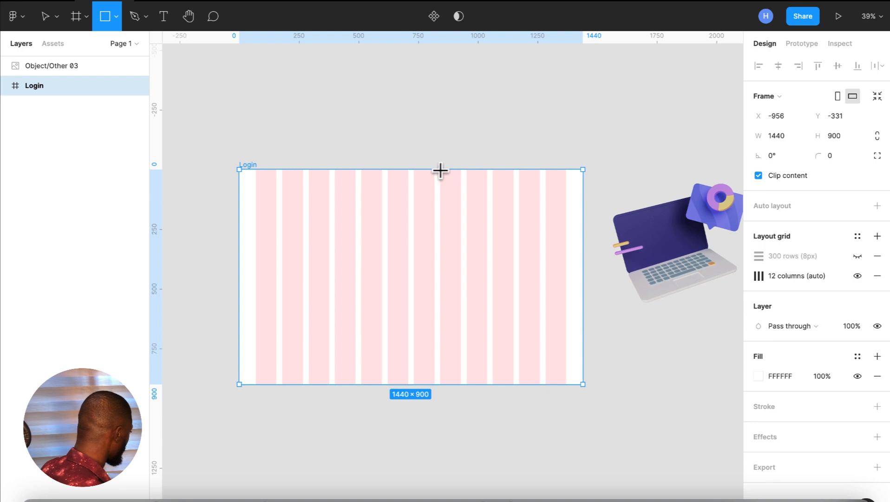
drag(440, 170, 574, 324)
drag(586, 354, 582, 384)
scroll(582, 384, up, 3)
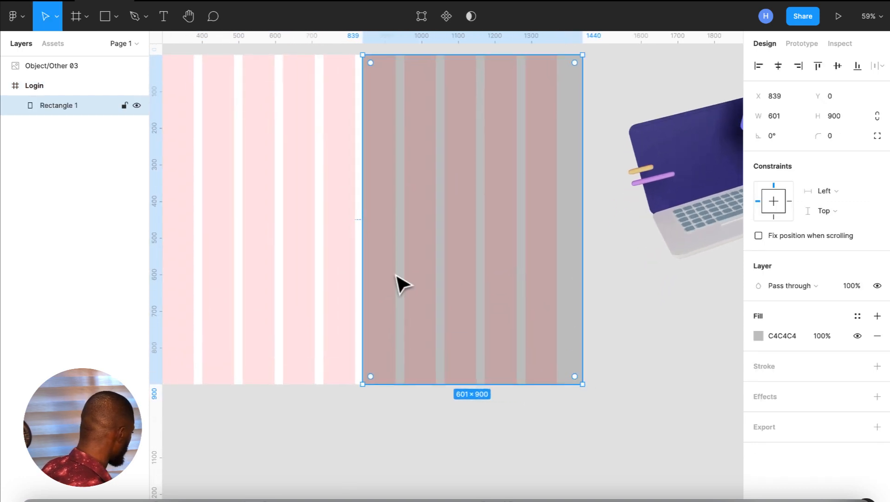
mouse_move(362, 264)
mouse_down()
mouse_move(395, 277)
mouse_move(364, 278)
mouse_up()
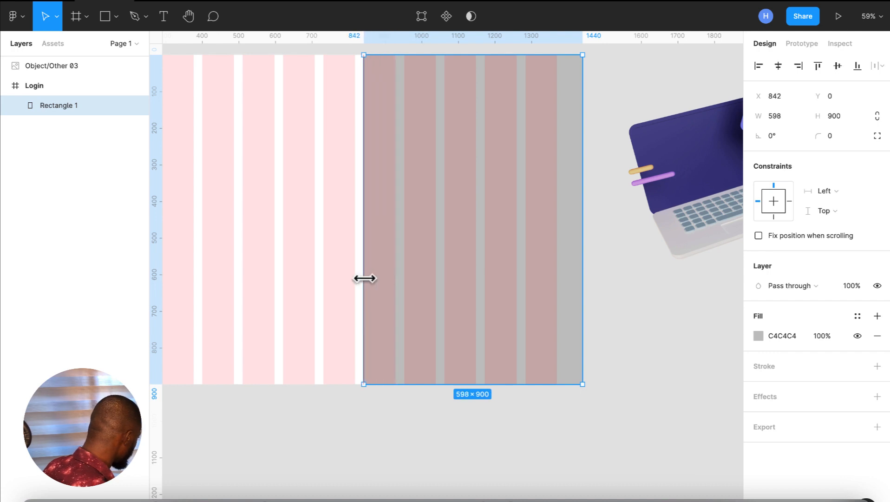
Fill the rectangle with the blue-violet 7D81E2 sampled from the laptop illustration's speech bubble.
scroll(364, 278, down, 3)
scroll(365, 277, up, 2)
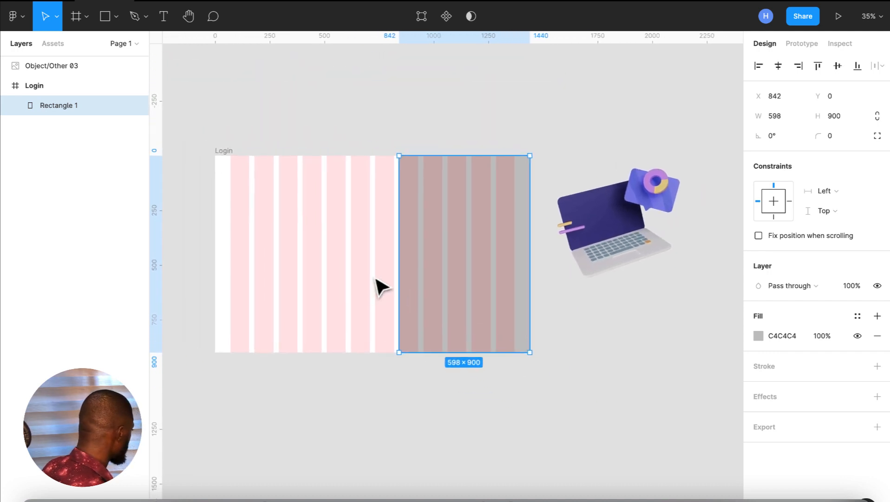
click(758, 335)
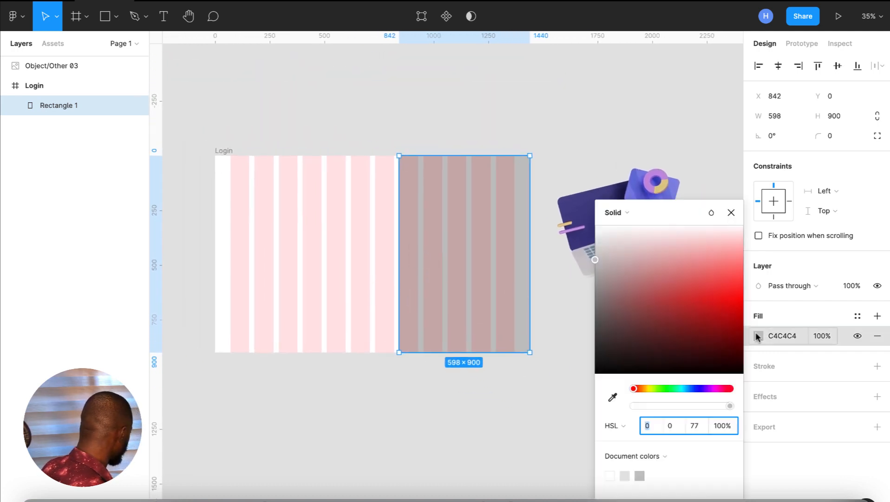
click(612, 397)
scroll(509, 234, right, 2)
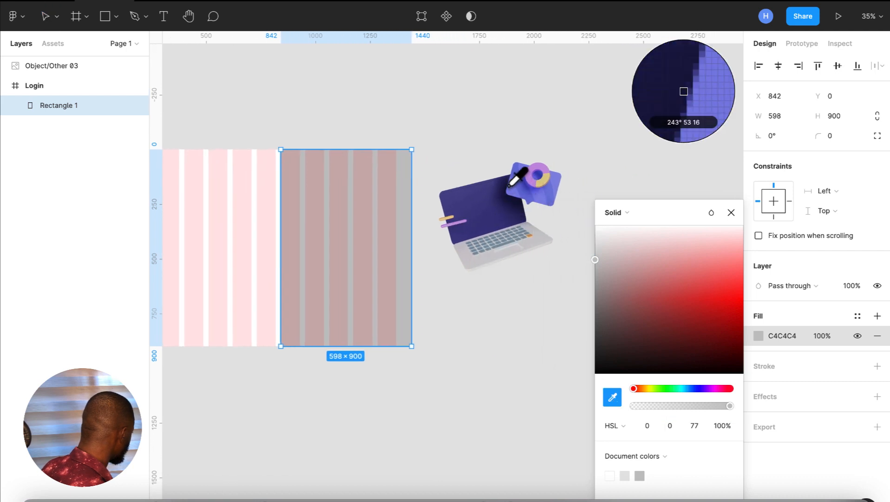
scroll(512, 185, up, 5)
click(511, 185)
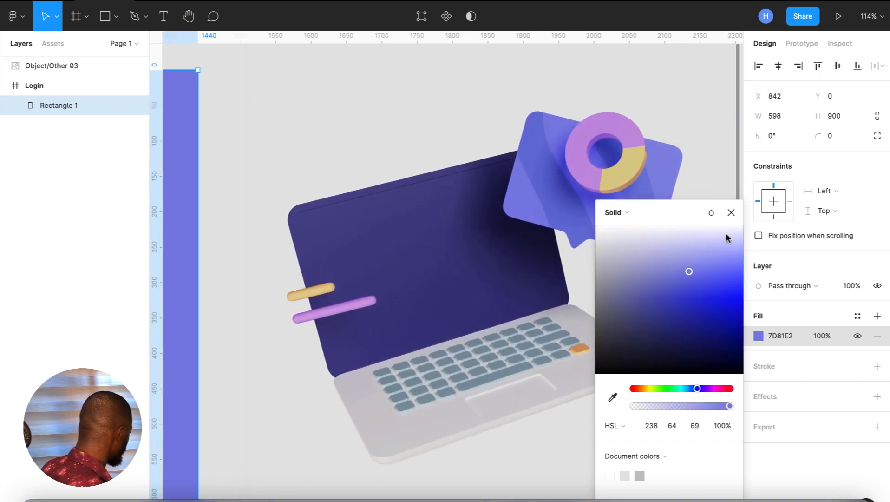
click(731, 212)
scroll(420, 147, down, 5)
scroll(420, 147, left, 2)
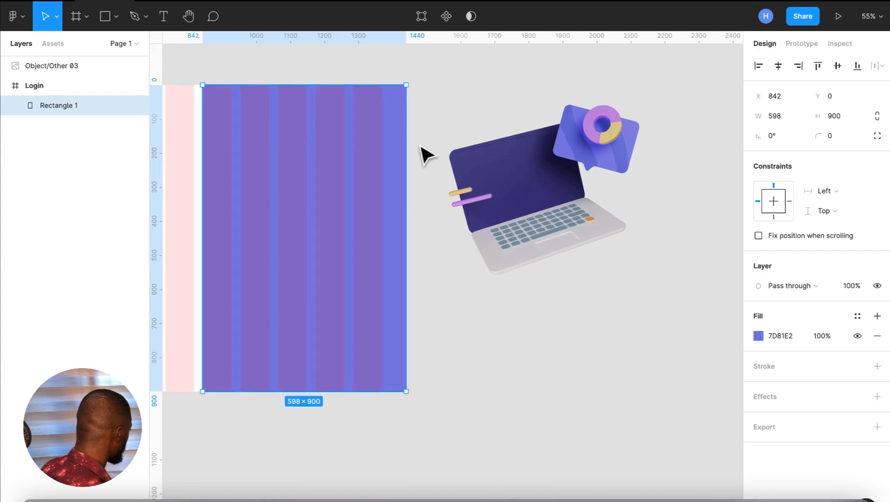
scroll(421, 147, down, 1)
scroll(420, 147, left, 2)
scroll(425, 153, down, 3)
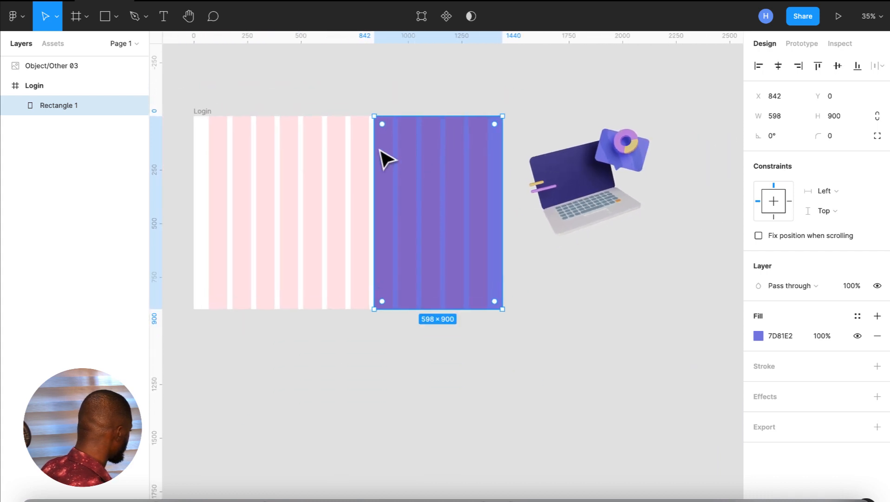
Hide the Login frame's 12-column layout grid and deselect the frame.
click(215, 125)
click(857, 275)
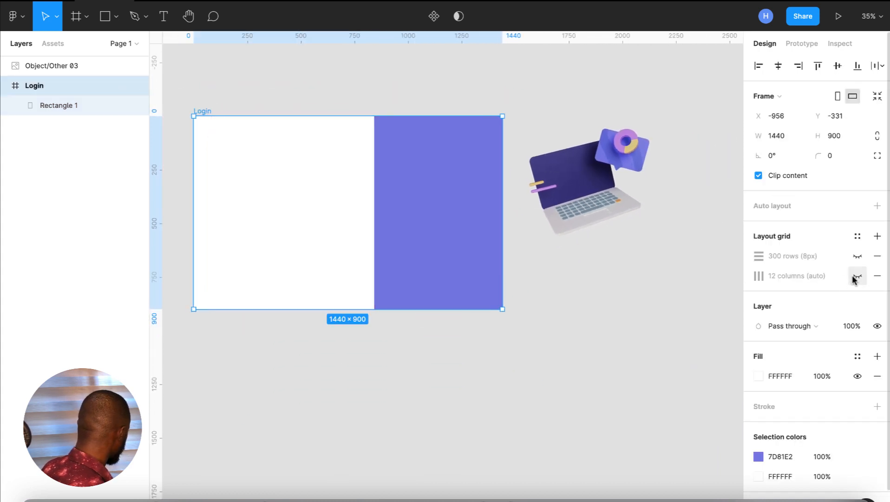
scroll(478, 348, left, 2)
scroll(479, 349, up, 1)
click(483, 355)
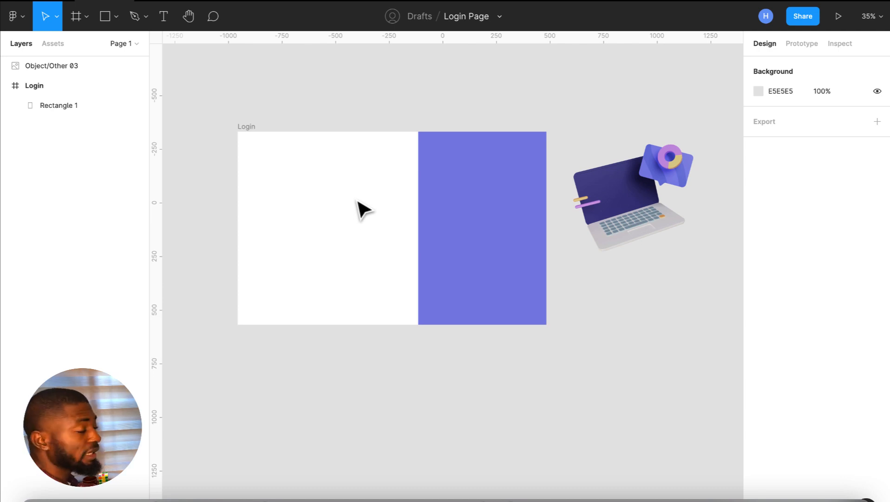
Move the laptop illustration into the Login frame at about X 670, Y 83, overlapping the blue-violet panel's left edge.
click(490, 203)
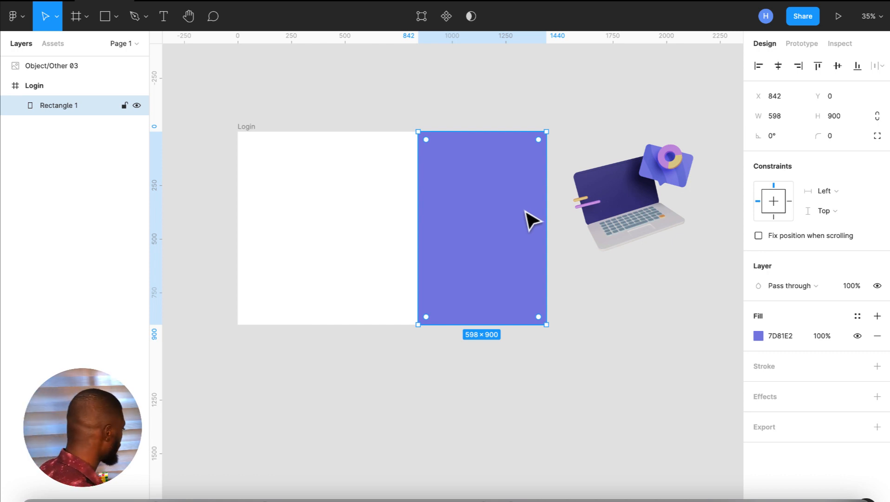
click(640, 184)
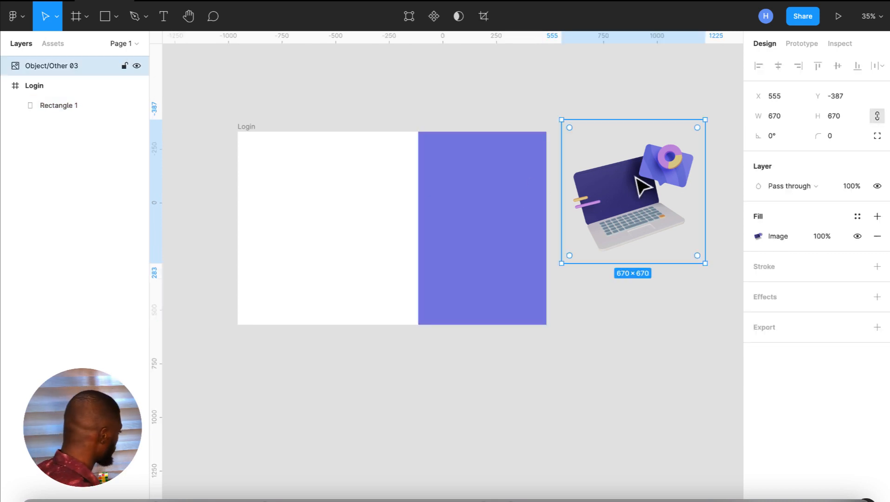
drag(637, 178, 456, 207)
scroll(485, 207, up, 2)
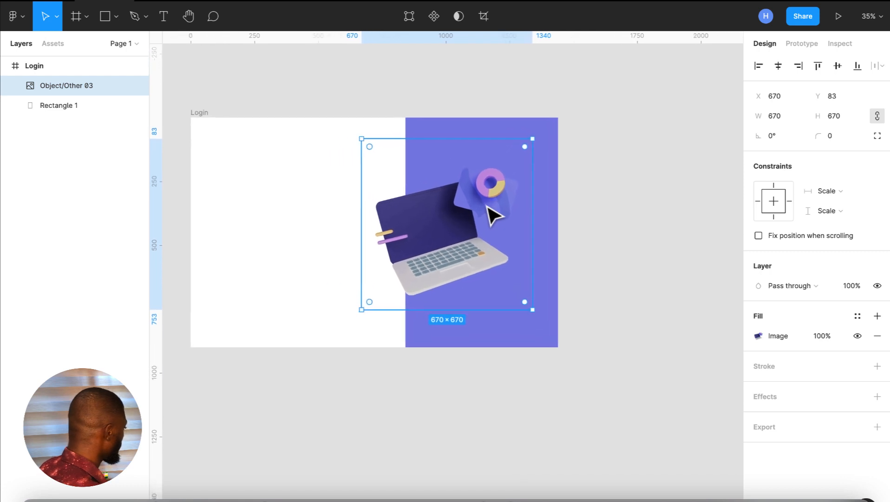
scroll(487, 206, left, 1)
click(603, 267)
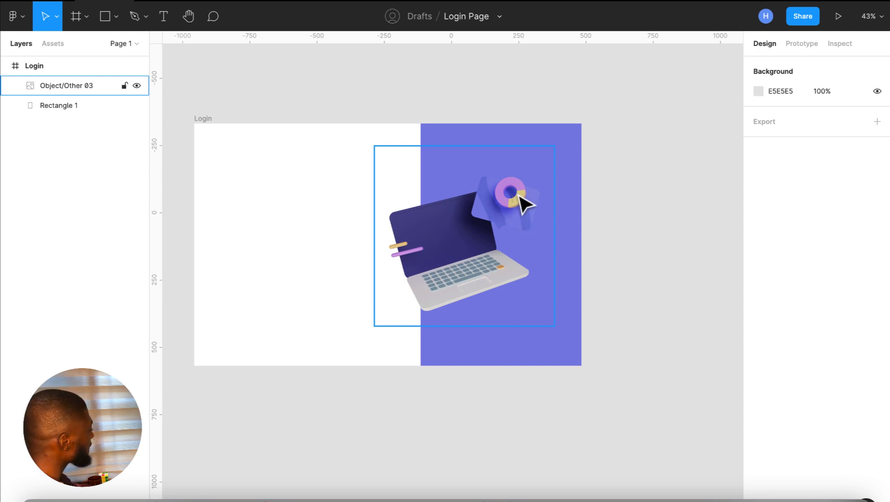
click(550, 138)
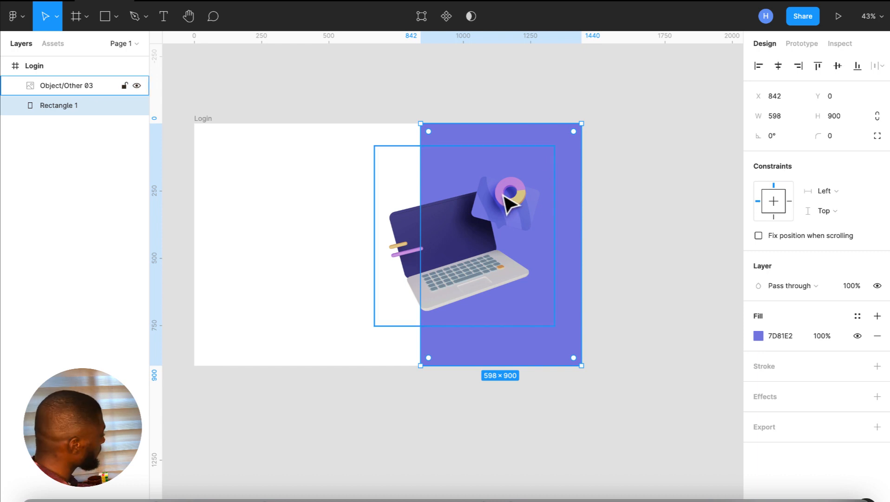
click(505, 230)
click(561, 133)
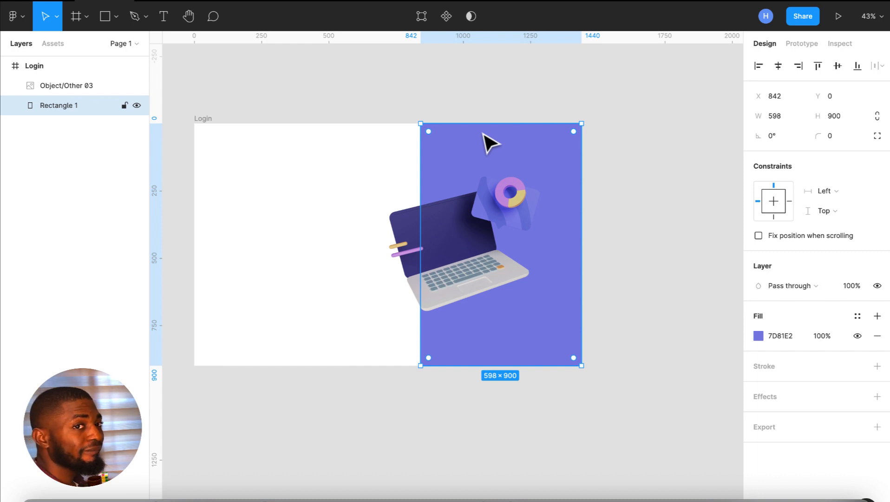
click(464, 254)
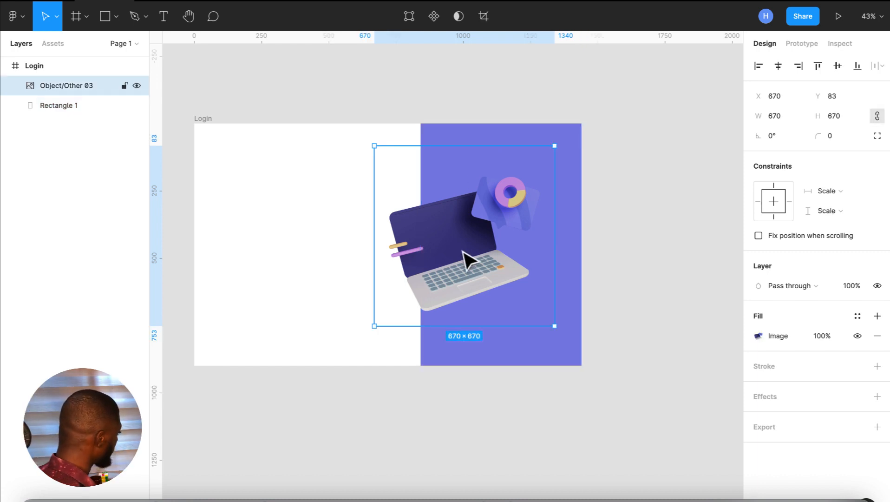
Lighten the blue-violet panel's fill to B9BDFF so the laptop's speech bubble stands out.
click(506, 145)
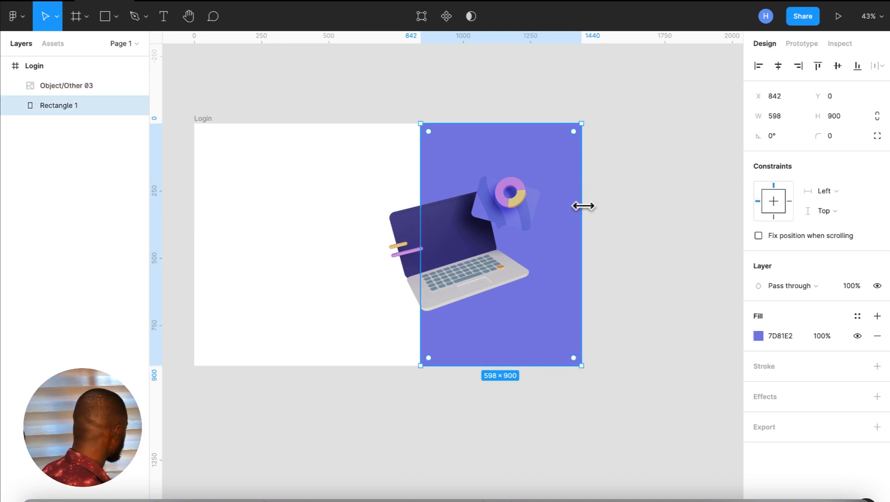
click(791, 338)
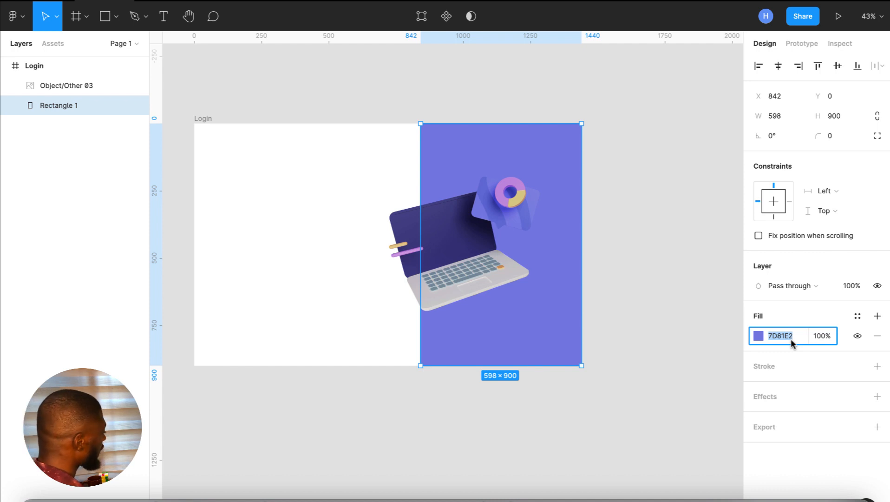
text(9B9FFF)
key(Return)
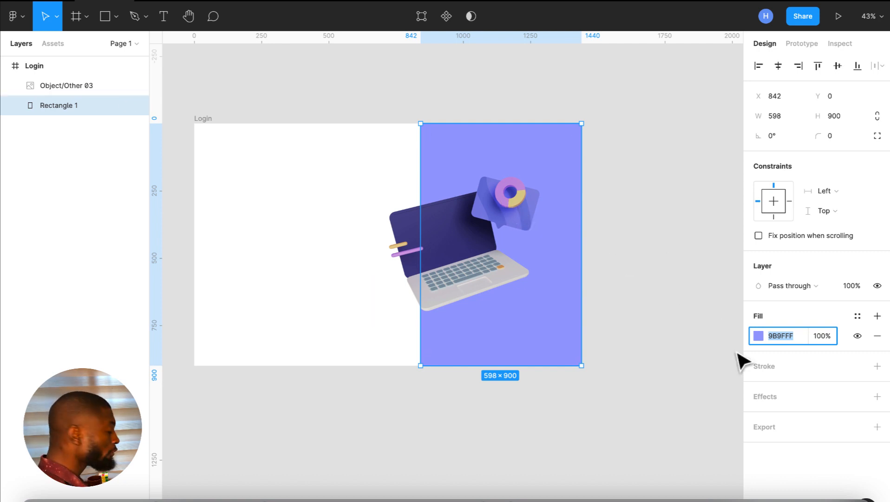
key(shift+Up)
key(shift+Up)
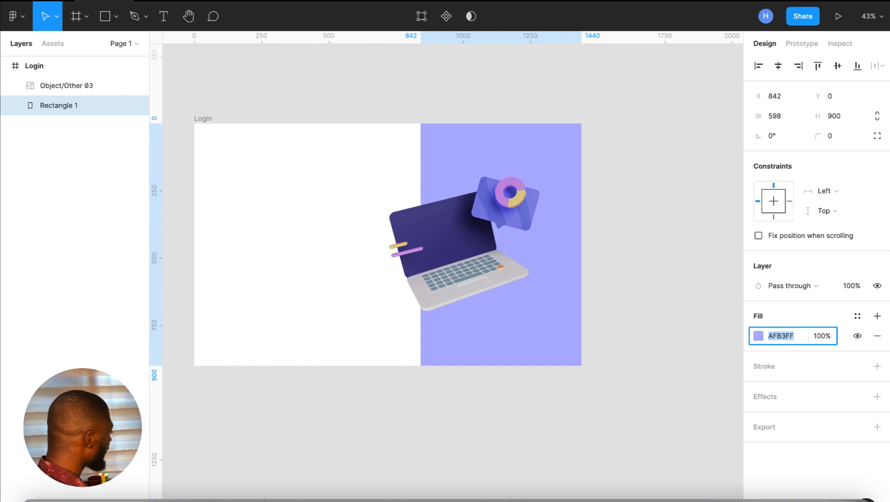
key(shift+Up)
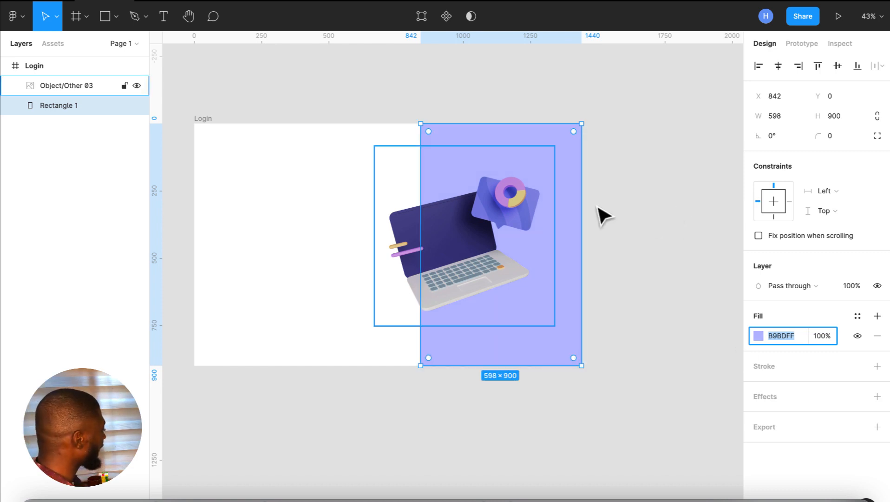
click(700, 209)
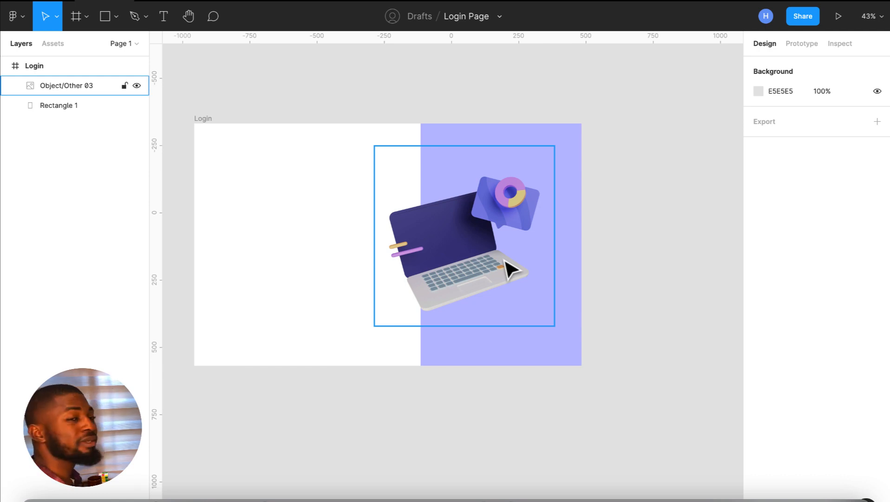
click(602, 185)
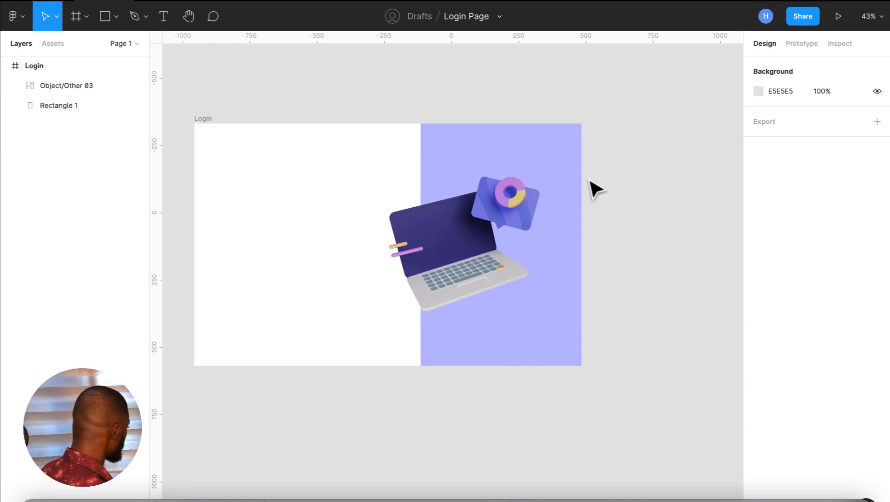
Place a 100 × 100 circle on the canvas above the Login frame's top-left corner, at about X -965, Y -545.
scroll(590, 181, up, 1)
scroll(591, 181, left, 2)
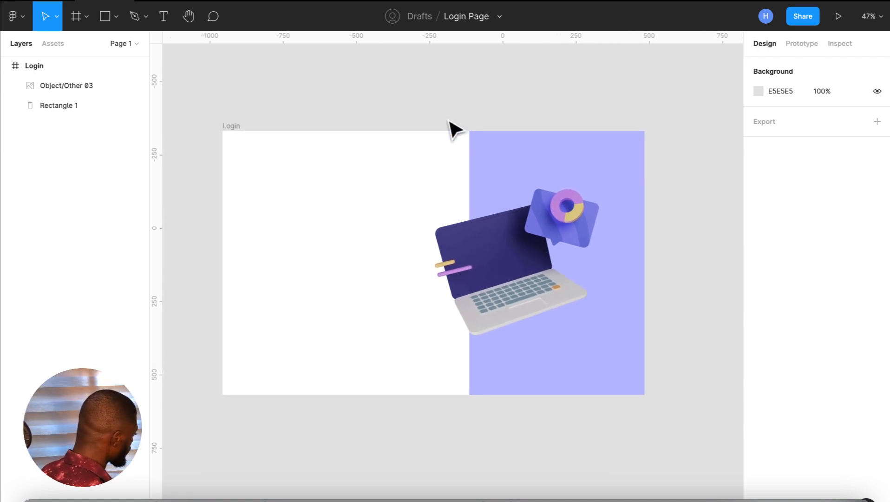
scroll(446, 122, up, 2)
scroll(445, 121, up, 1)
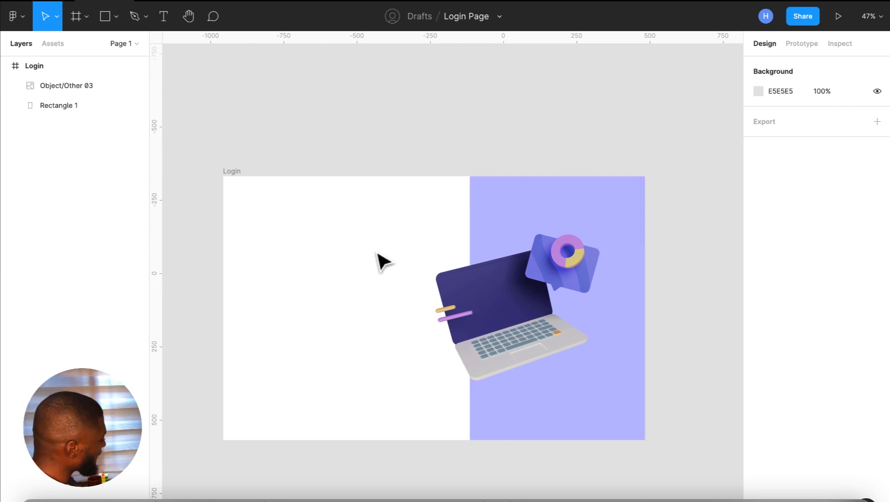
click(582, 187)
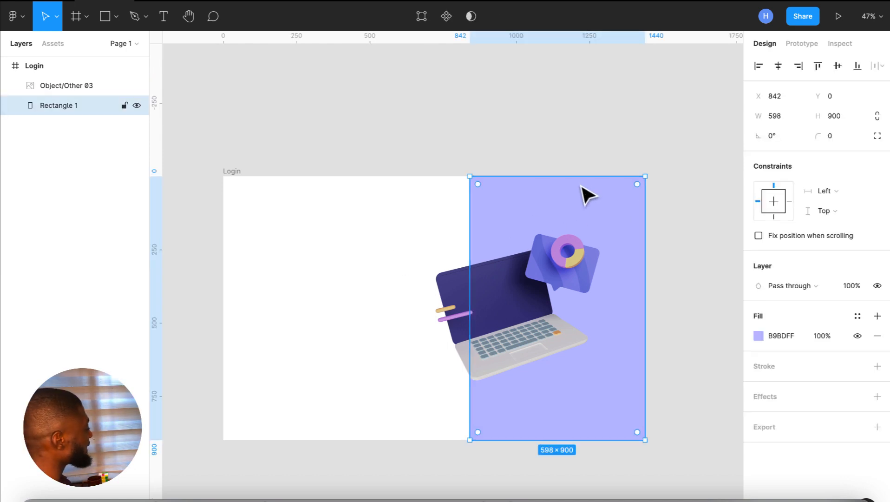
click(236, 188)
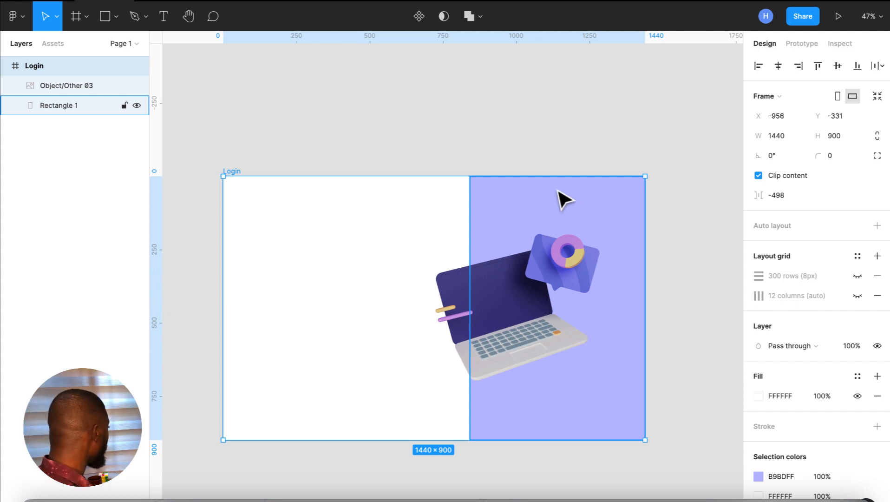
click(115, 17)
click(116, 90)
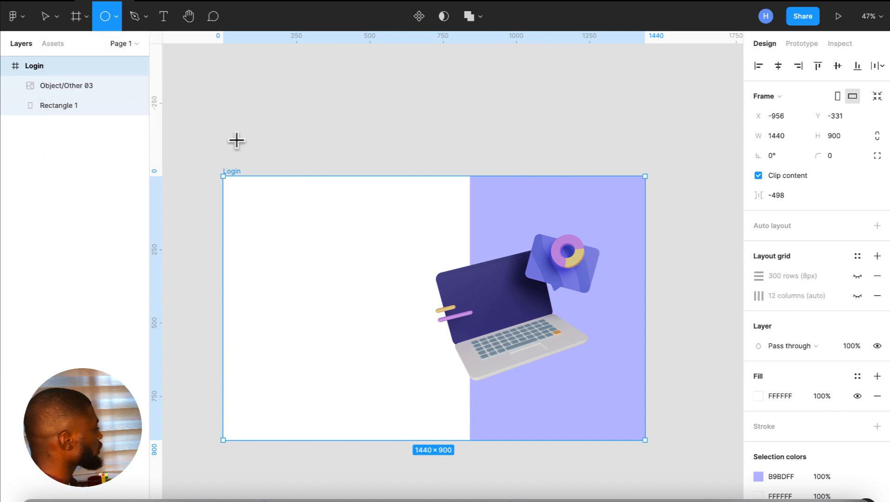
click(236, 129)
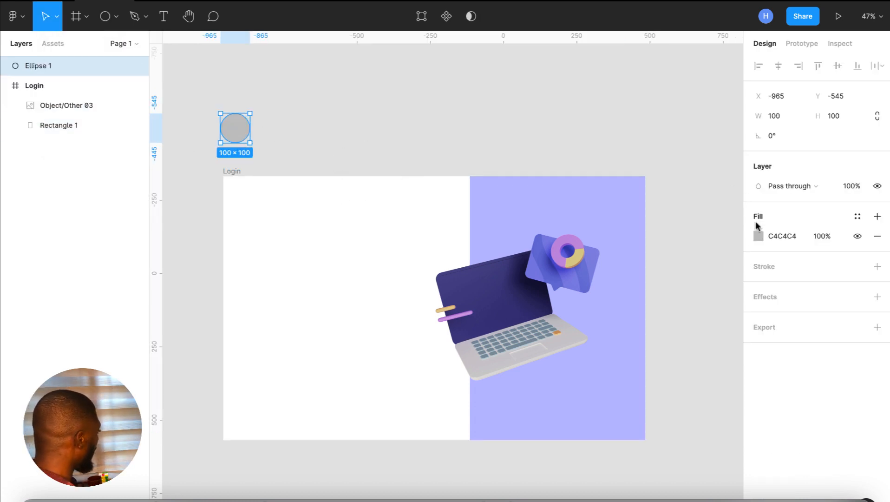
Fill the circle with the dark violet 353271 sampled from the illustration's laptop screen.
click(758, 236)
click(612, 397)
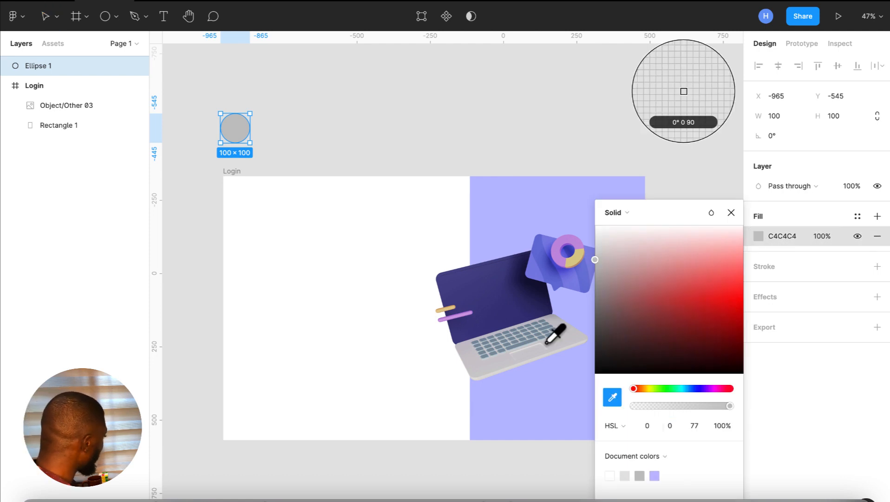
click(548, 337)
click(730, 213)
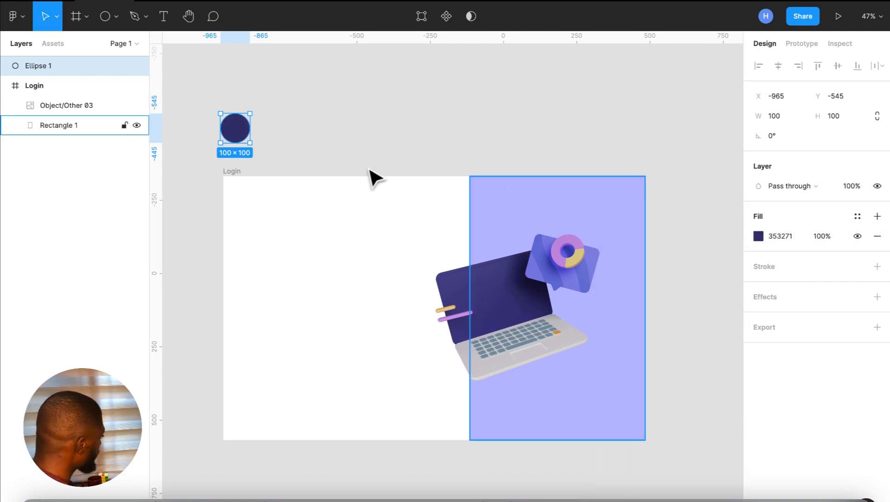
Duplicate the dark circle beside it at X -840, Y -545 and fill the copy with purple C38FDD sampled from the speech bubble's ring.
drag(237, 132, 304, 149)
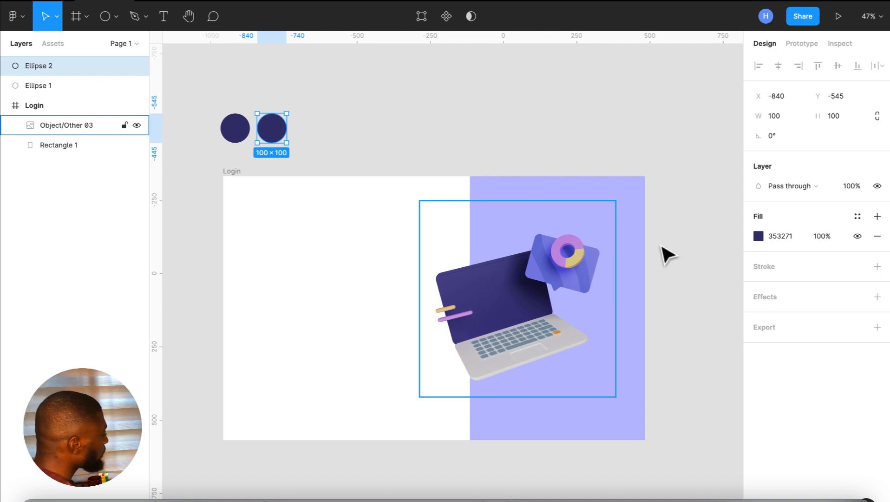
click(758, 236)
click(613, 399)
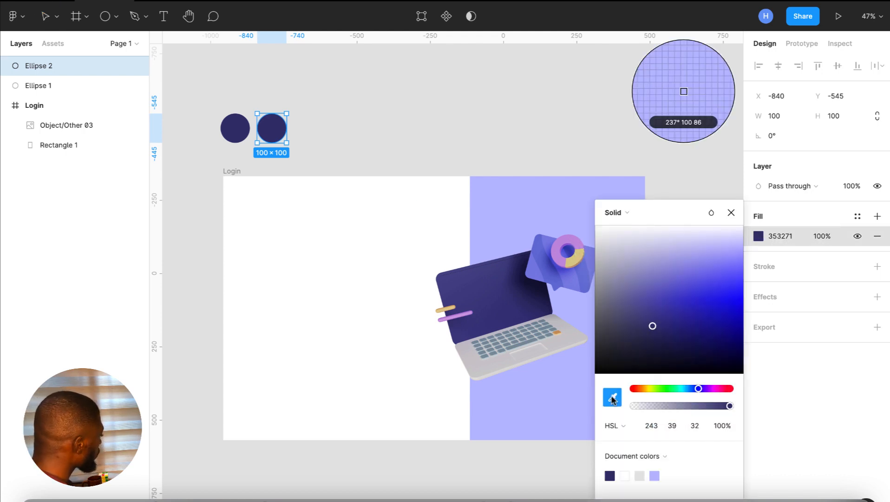
click(571, 239)
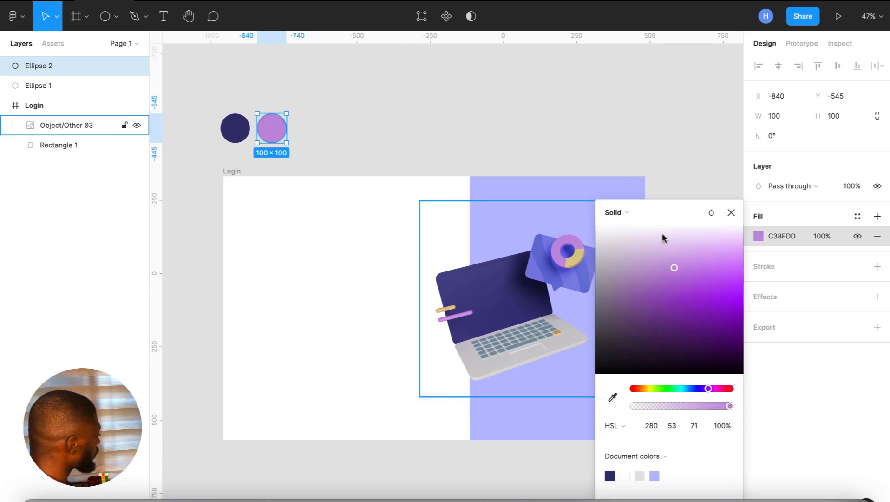
click(731, 212)
click(483, 112)
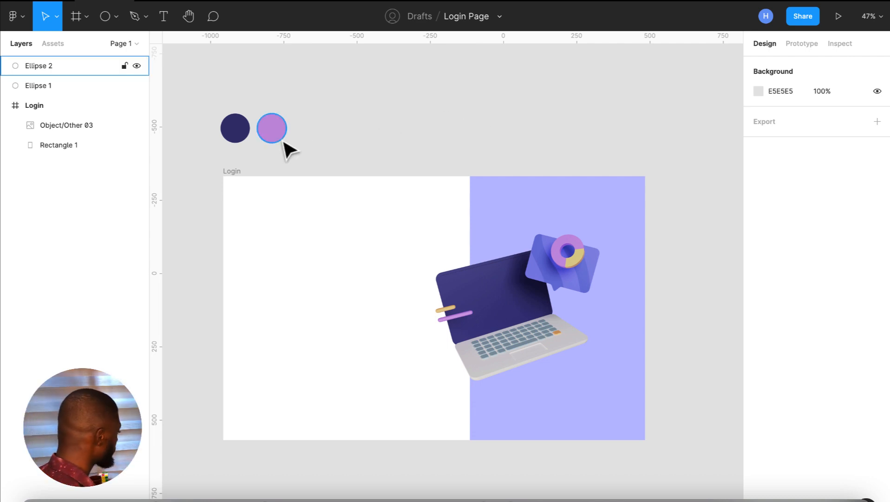
Duplicate the dark violet circle and place the copy directly above it at about X -965, Y -678.
click(241, 131)
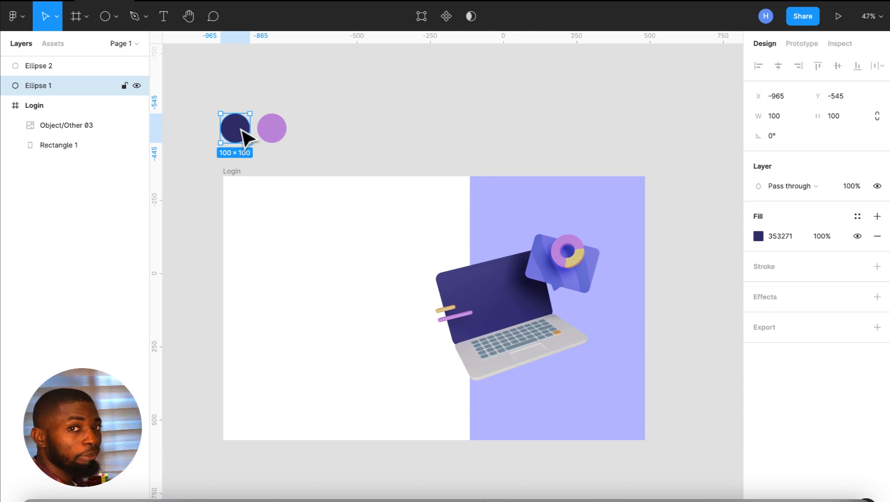
key(ctrl+d)
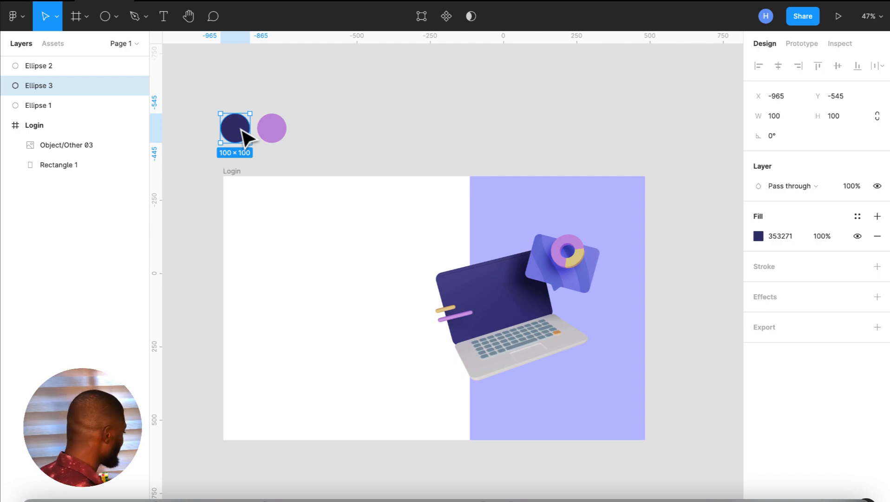
drag(242, 135, 246, 95)
scroll(246, 95, up, 1)
scroll(242, 98, up, 2)
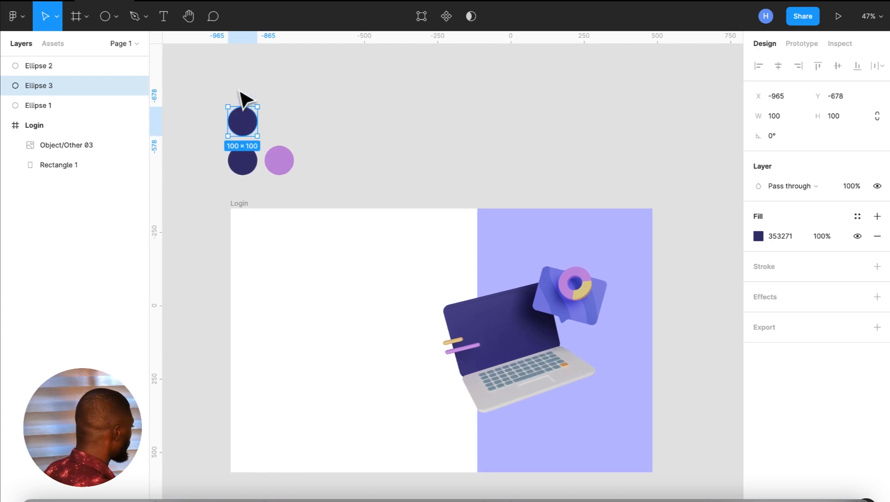
Set the HSL lightness of the upper dark circle's fill to 10, giving the near-black colour 111023.
click(759, 237)
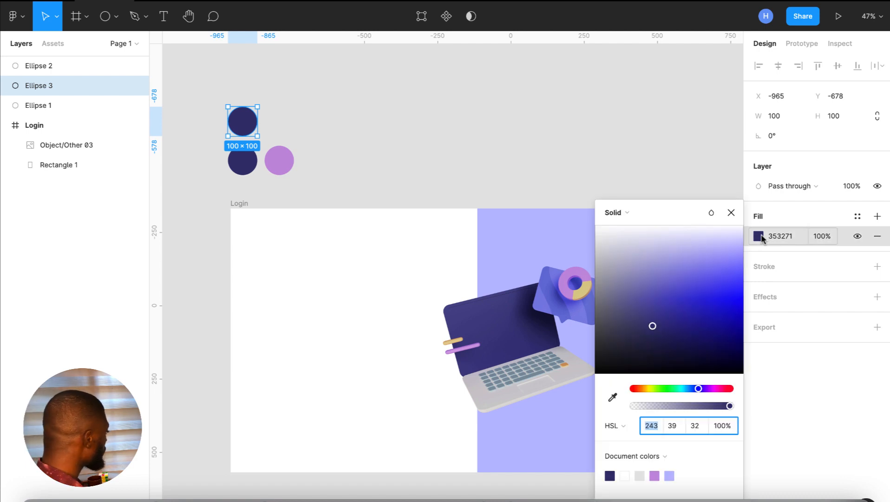
click(622, 426)
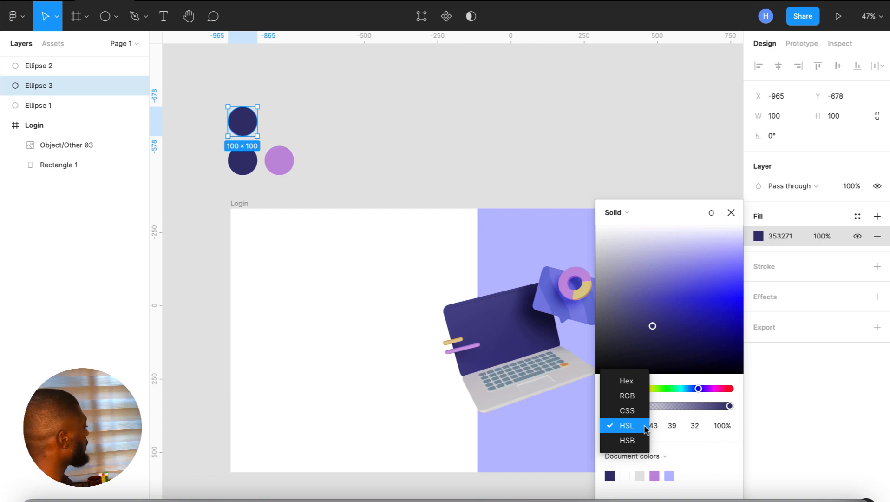
click(644, 426)
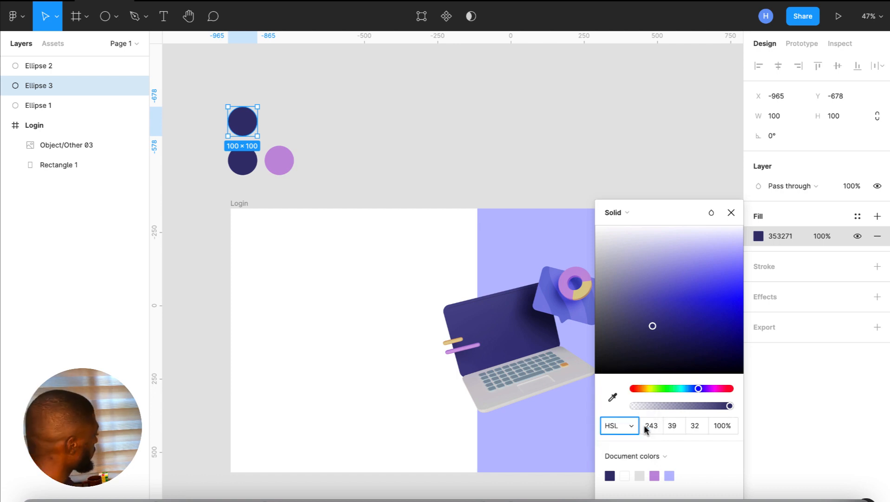
click(700, 430)
double_click(700, 429)
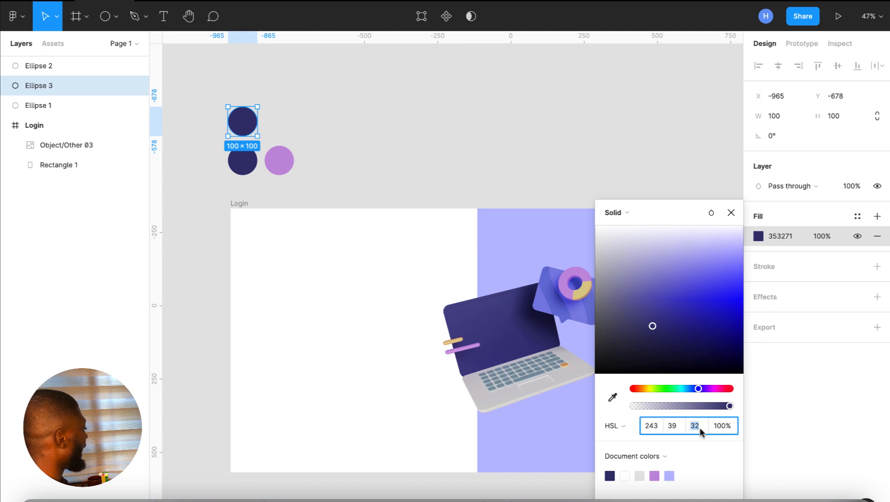
text(10)
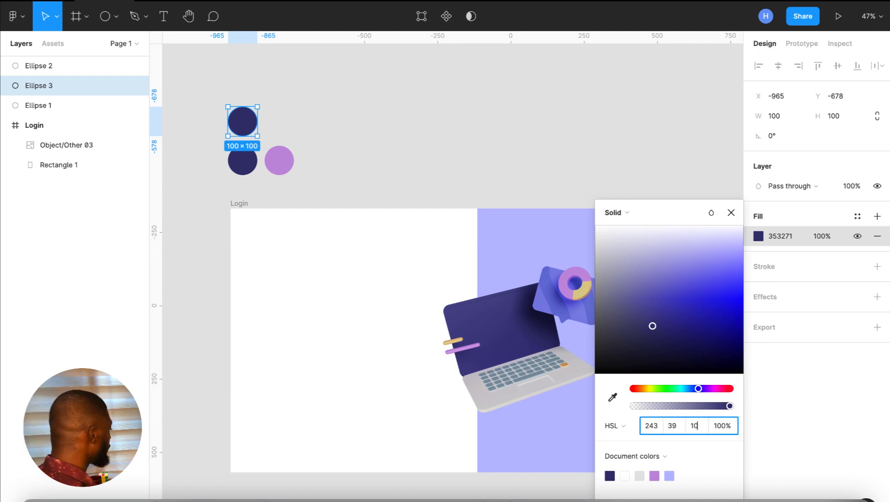
key(Return)
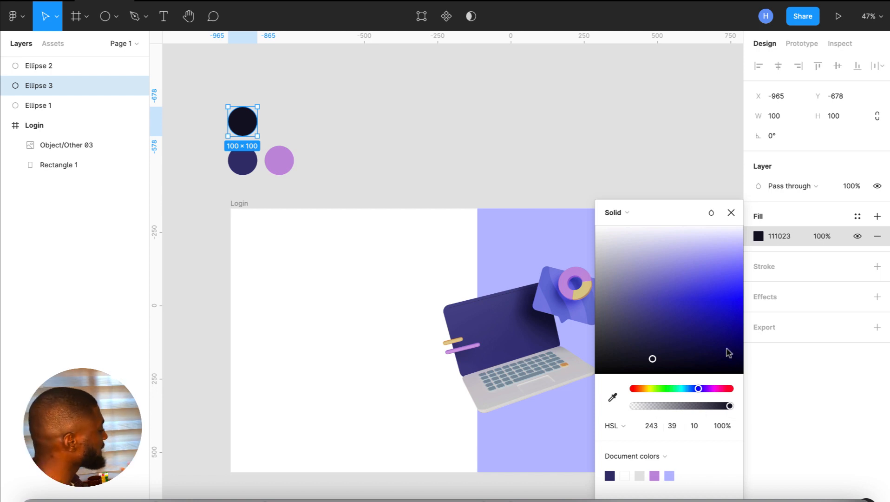
click(731, 213)
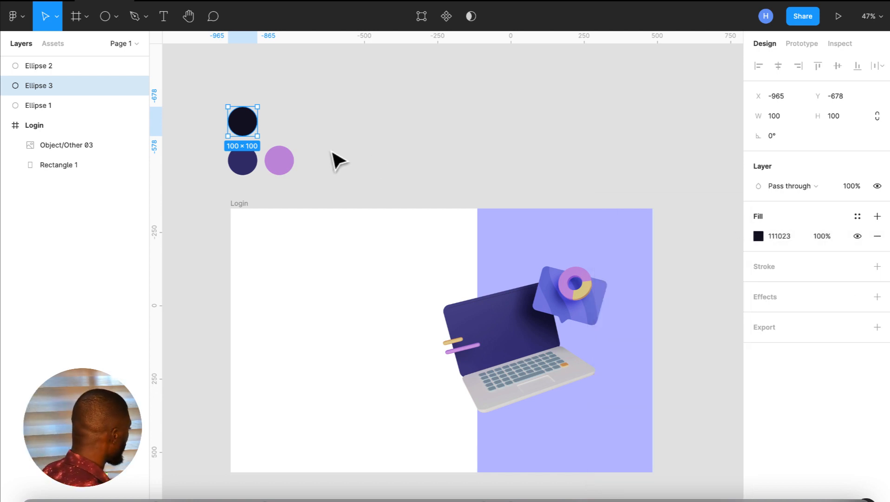
Duplicate the near-black circle directly above at Y -811 and set the copy's fill lightness to 98 for off-white F8F8FC.
key(ctrl+d)
click(758, 235)
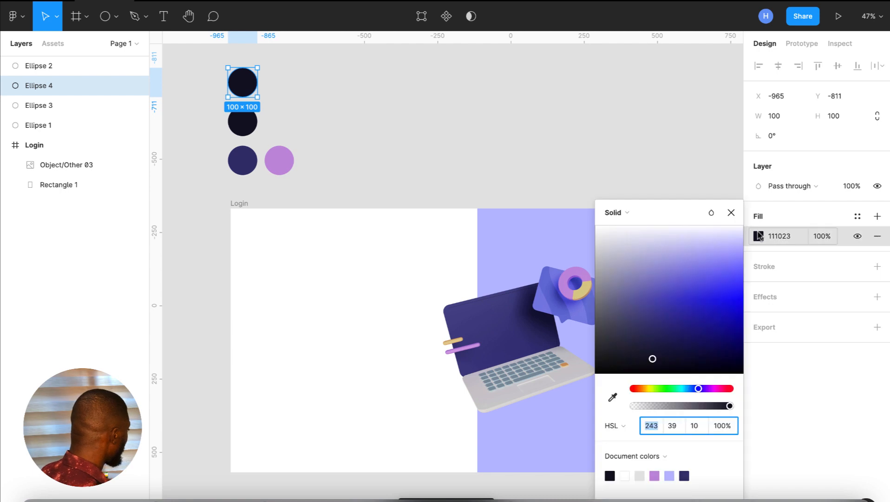
click(695, 425)
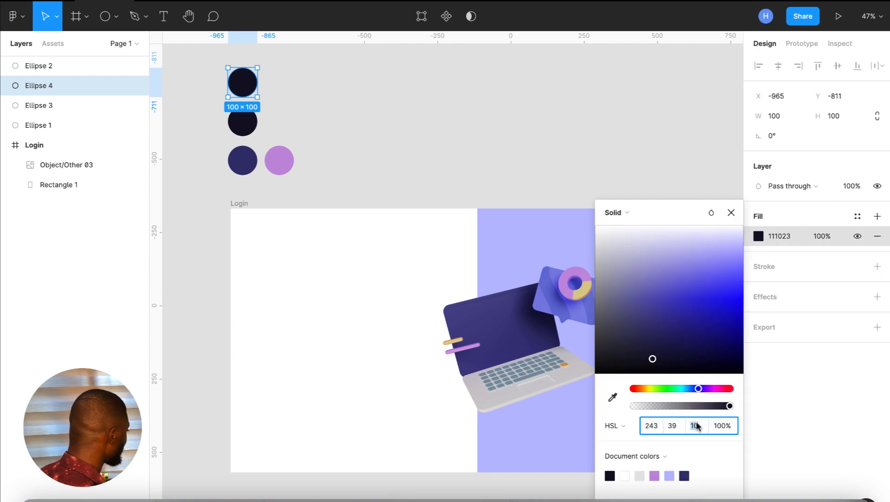
text(98)
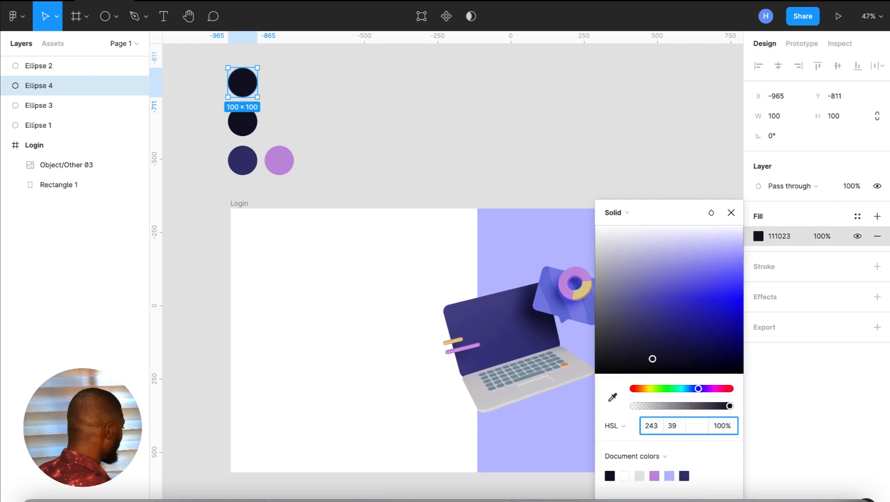
key(Return)
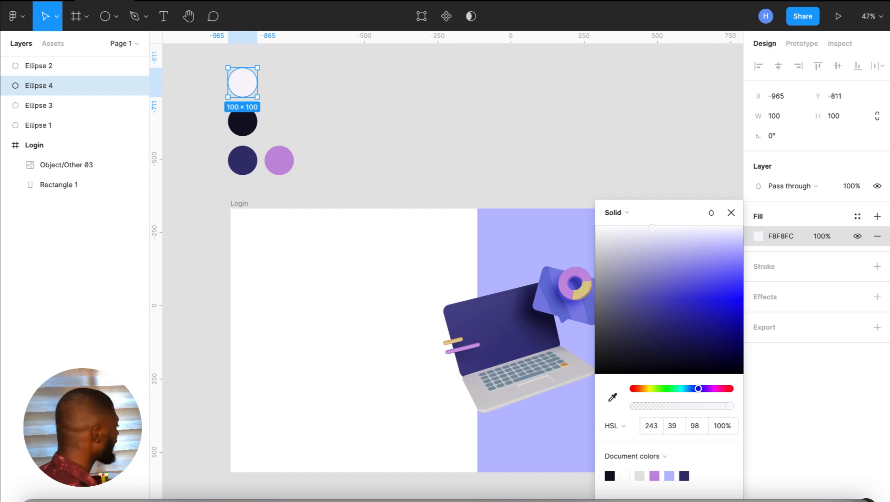
click(731, 213)
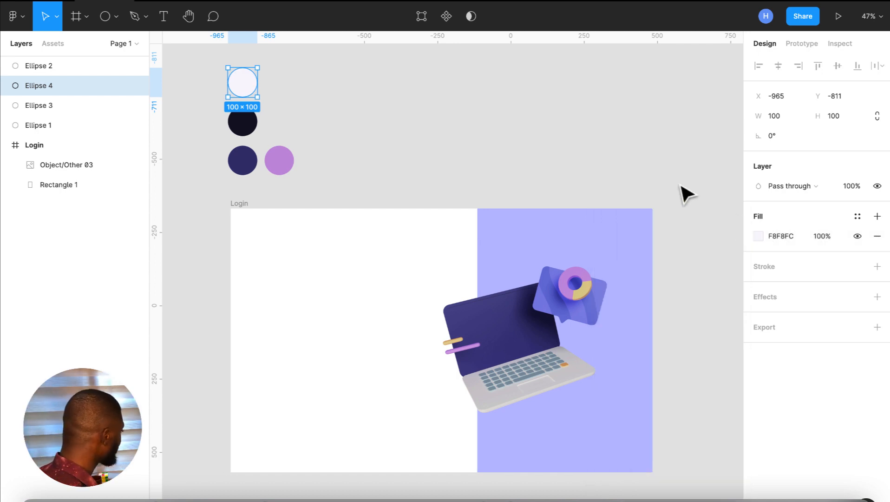
Review the four palette circles above the Login frame one by one: dark violet, purple, near-black and off-white.
scroll(683, 192, down, 1)
click(650, 159)
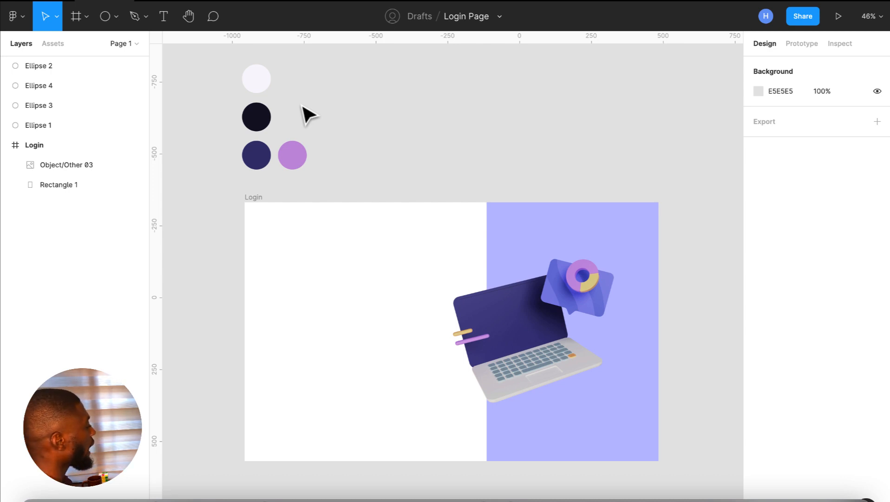
click(263, 160)
click(294, 165)
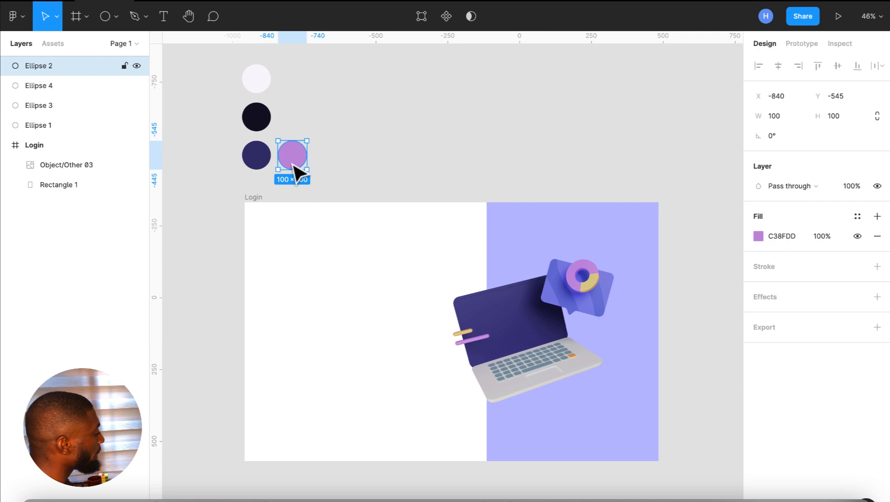
click(260, 124)
click(256, 84)
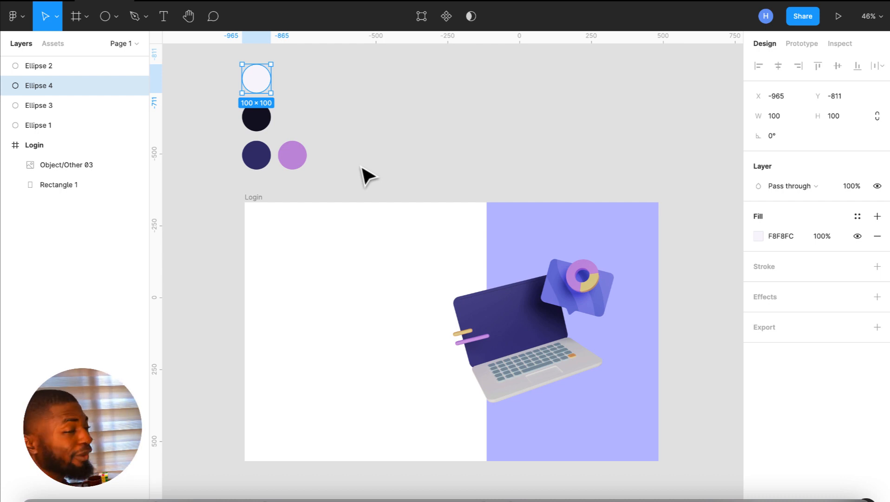
scroll(367, 175, down, 1)
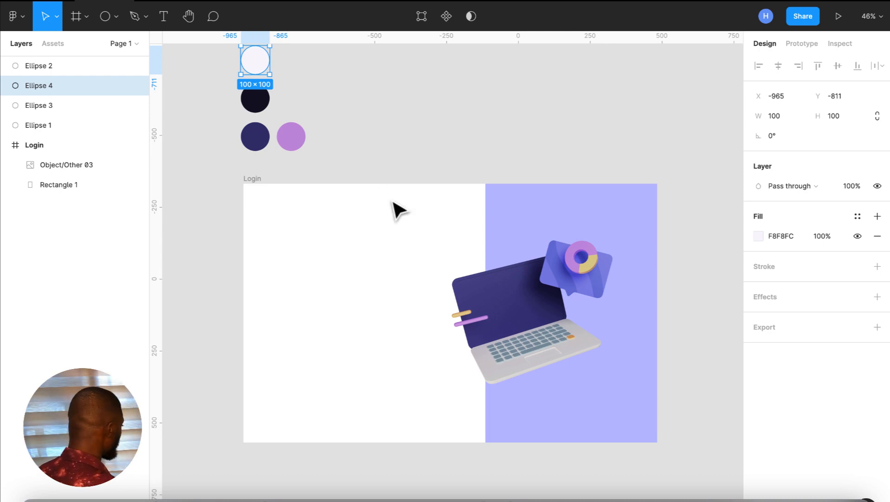
scroll(392, 206, up, 1)
click(419, 161)
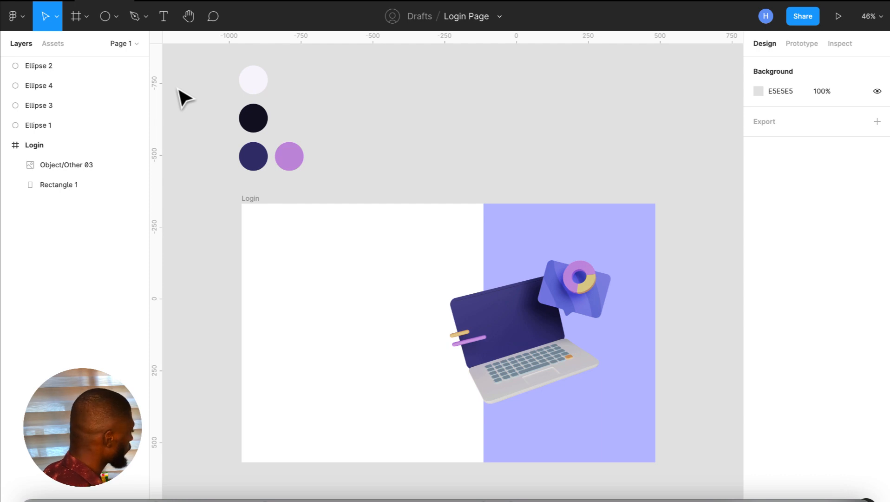
Fill the Login frame's background with off-white F8F8FC sampled from the lightest palette circle.
click(255, 202)
scroll(255, 206, down, 1)
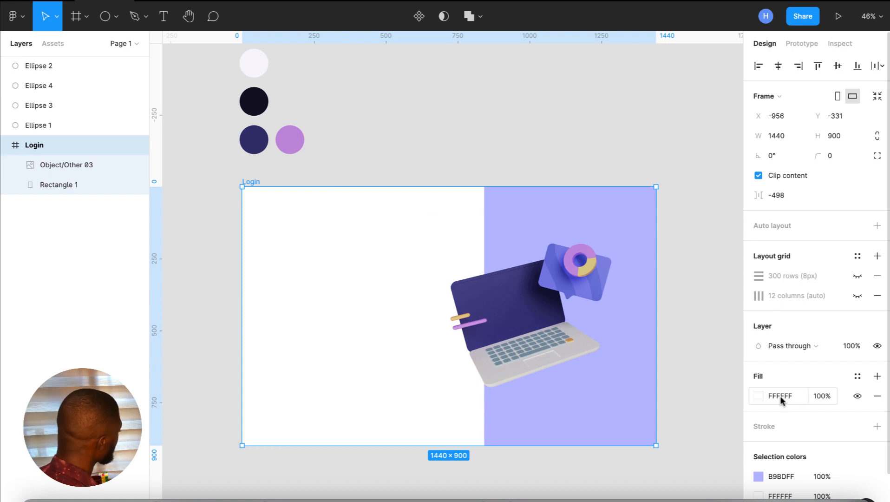
click(758, 395)
click(612, 399)
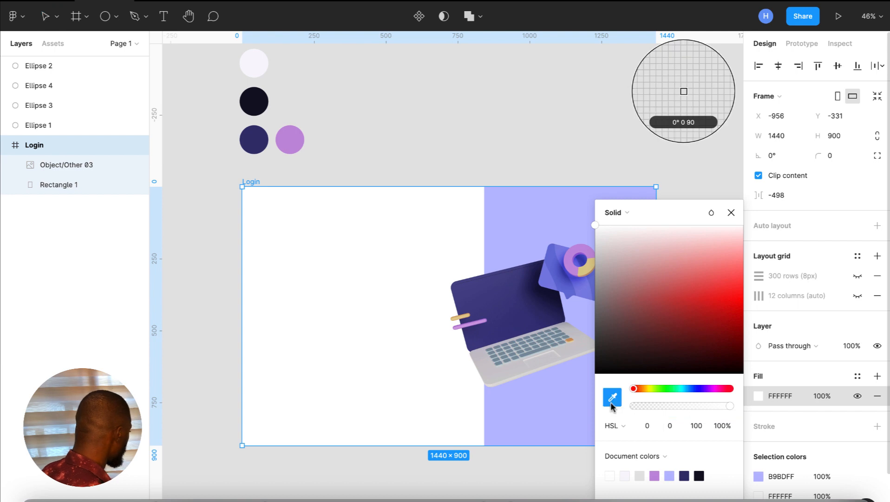
click(258, 66)
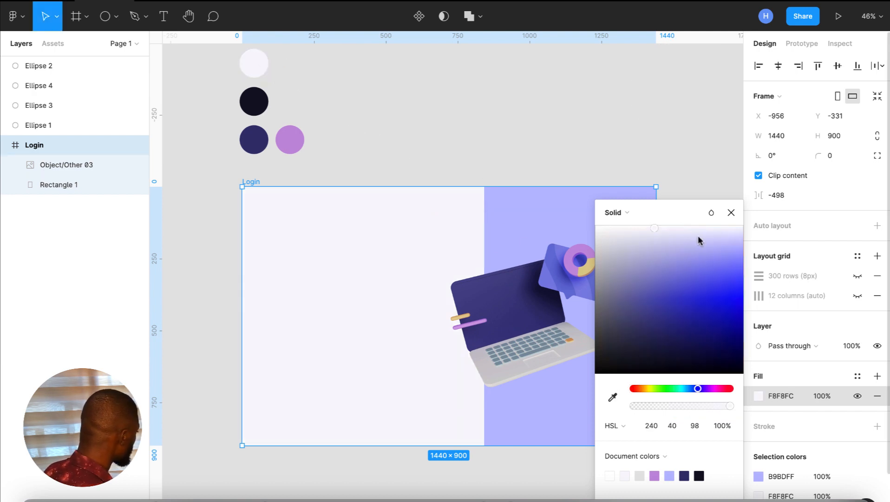
click(731, 213)
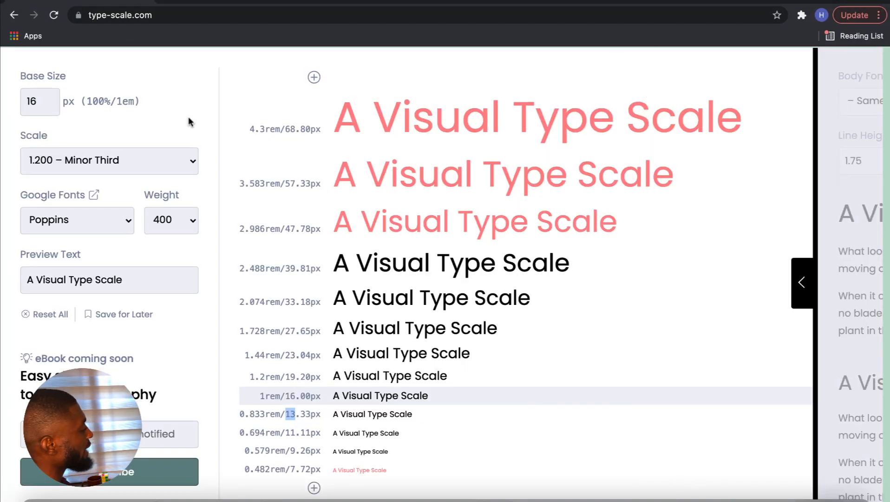
Switch to the browser and reload type-scale.com with its default type scale.
scroll(188, 117, up, 1)
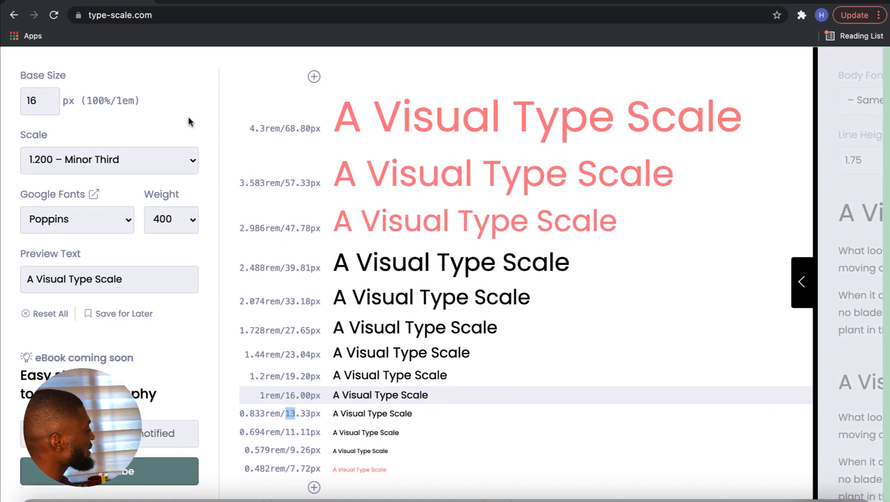
click(46, 100)
click(161, 13)
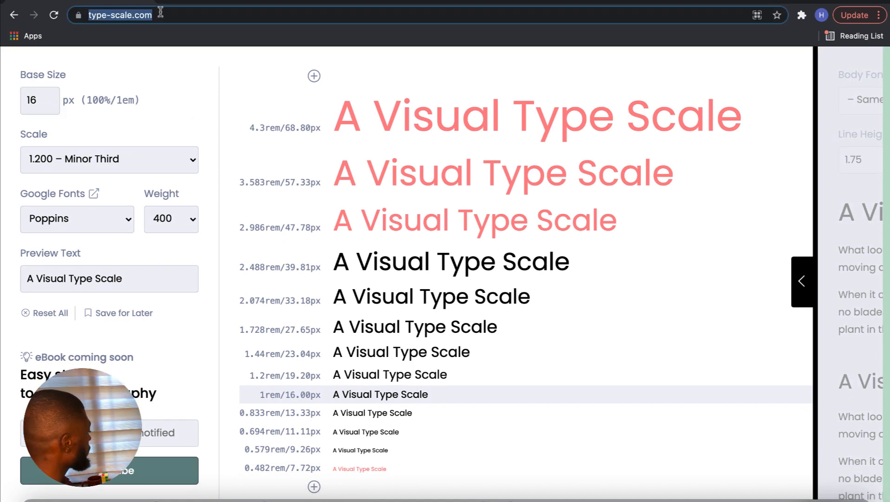
key(Return)
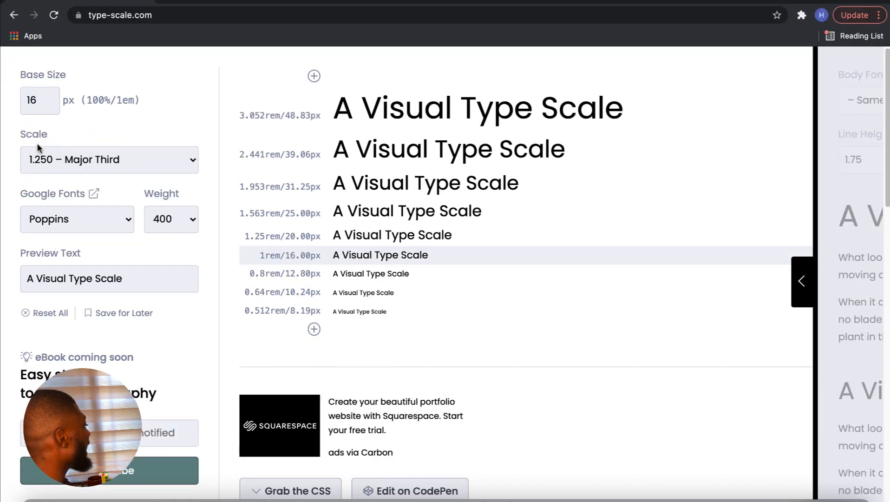
Keep the base size at 16 px and set the type scale ratio to 1.200 – Minor Third.
click(38, 100)
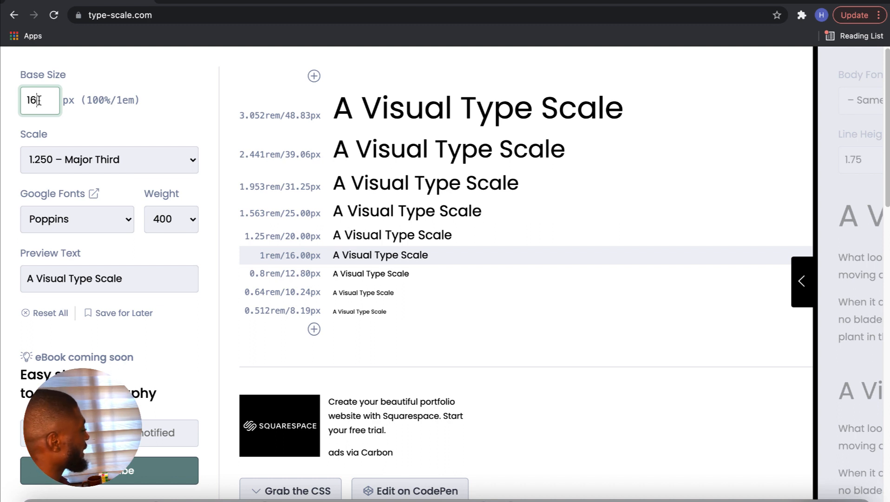
click(76, 160)
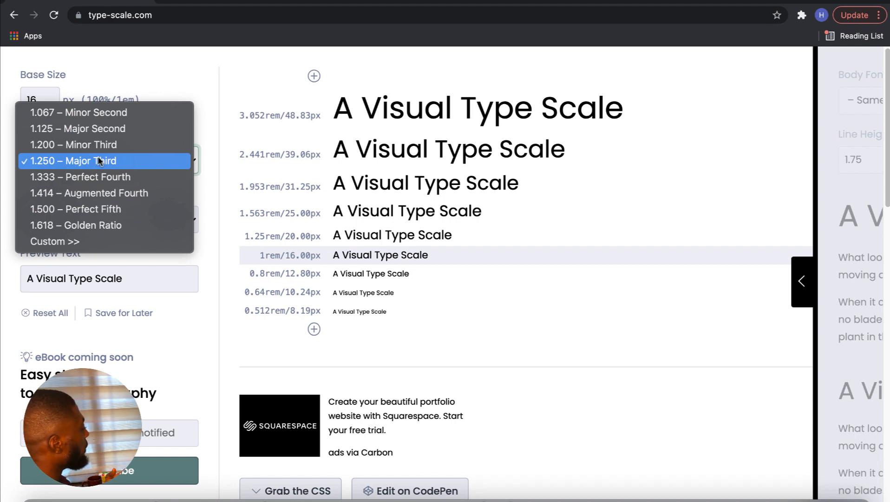
click(118, 145)
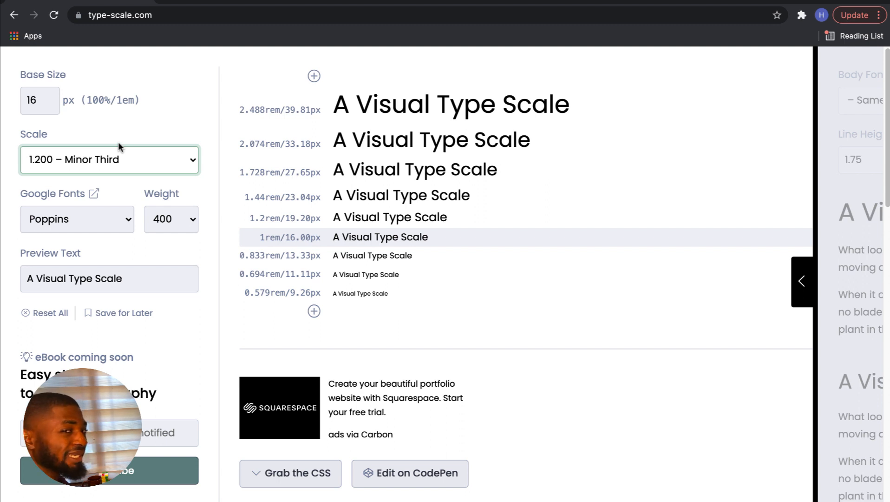
click(119, 152)
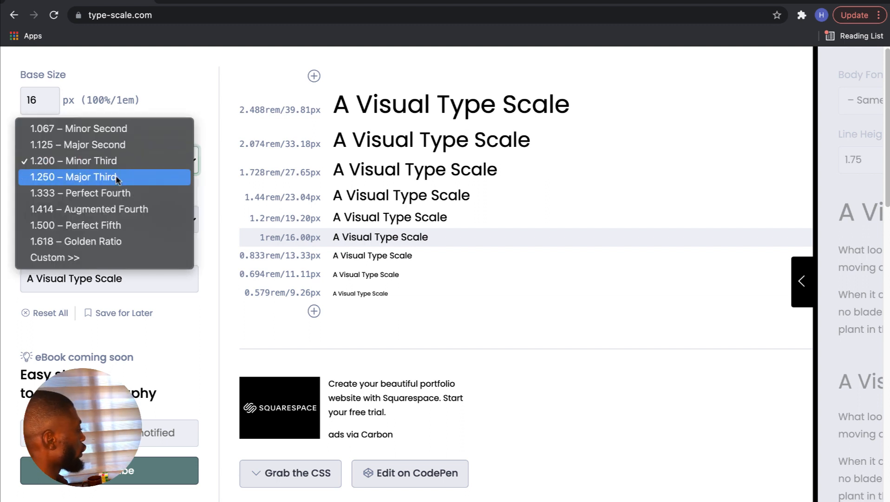
click(118, 161)
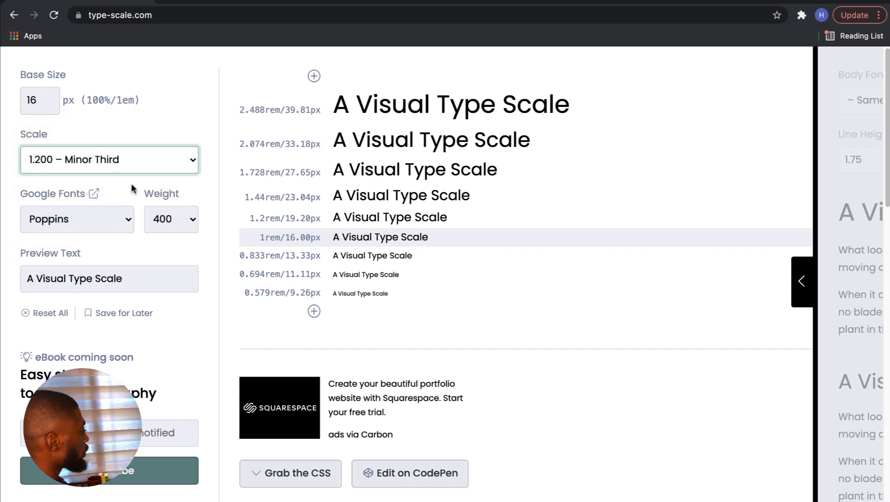
Keep Poppins as the type scale's Google font and choose weight 400.
click(93, 224)
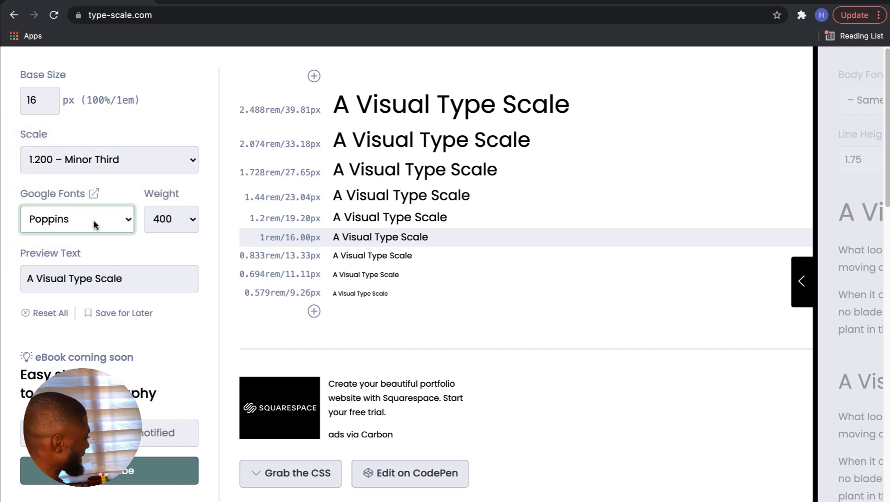
click(93, 220)
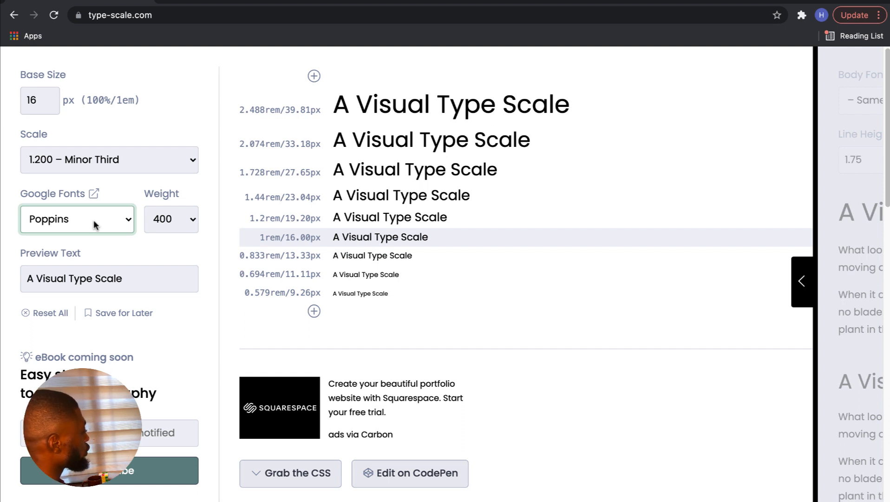
click(170, 223)
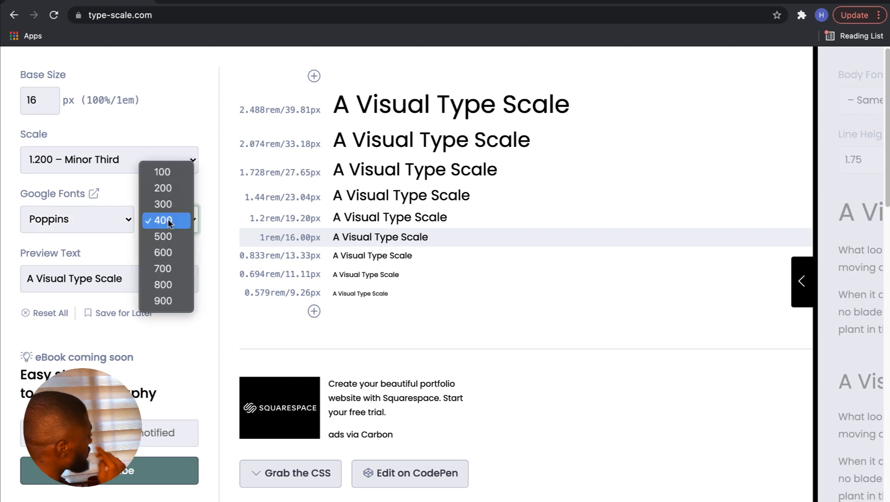
click(169, 222)
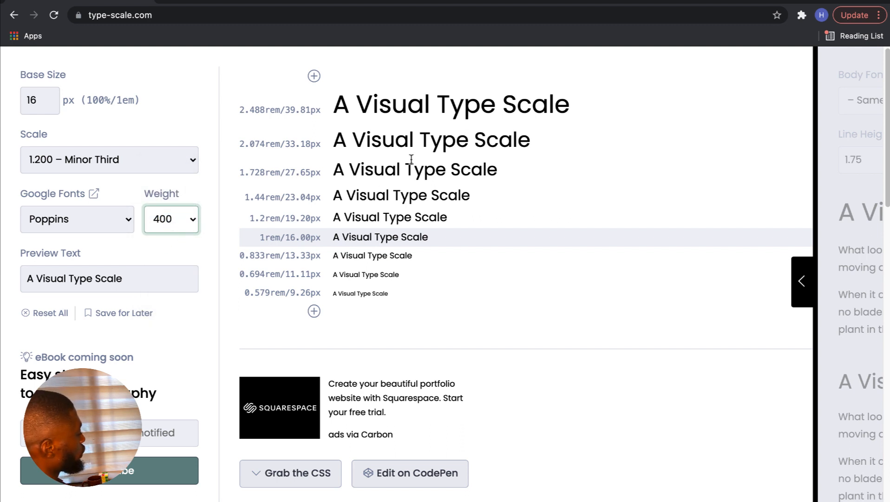
Examine the generated type scale sizes and highlight the sample text of the 16 px base row.
drag(397, 299, 237, 104)
click(255, 79)
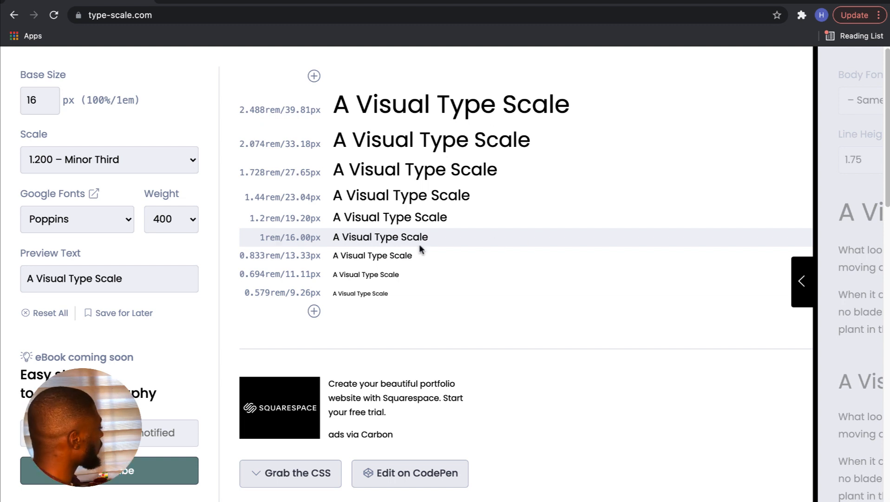
drag(427, 240, 333, 238)
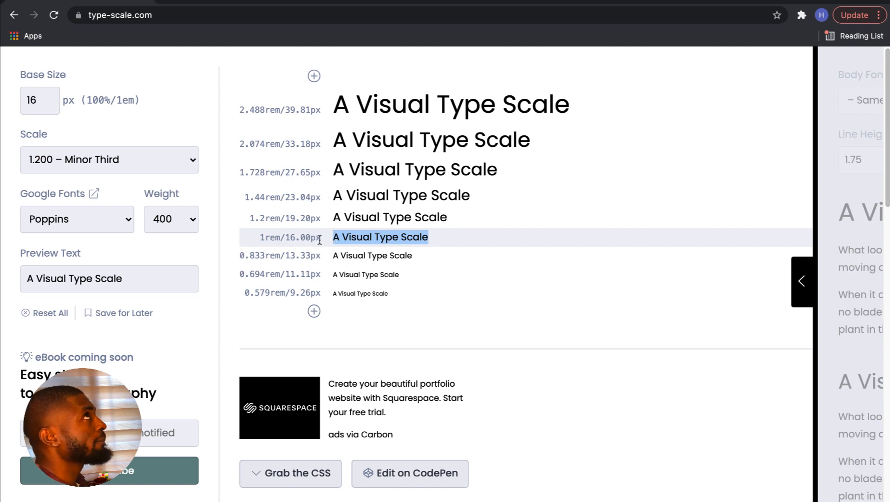
Examine the type scale's pixel sizes around the base row, highlighting values from 13.33px up to 39.81px.
click(325, 220)
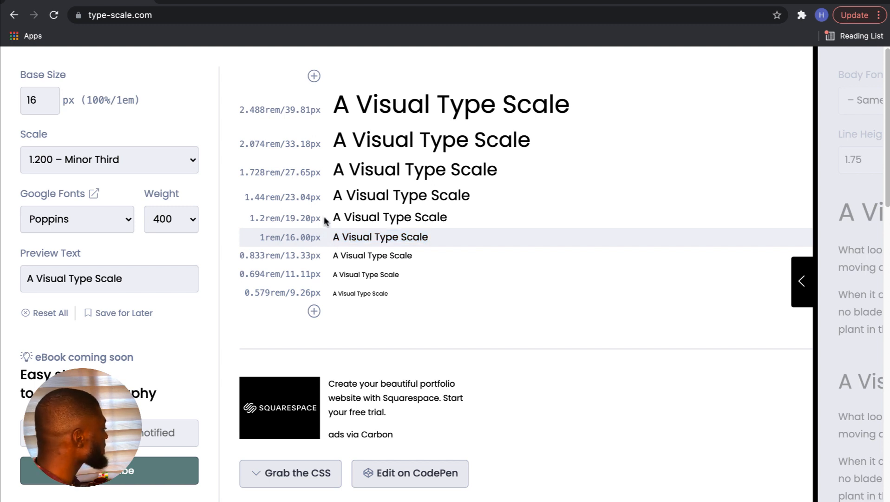
drag(324, 220, 284, 221)
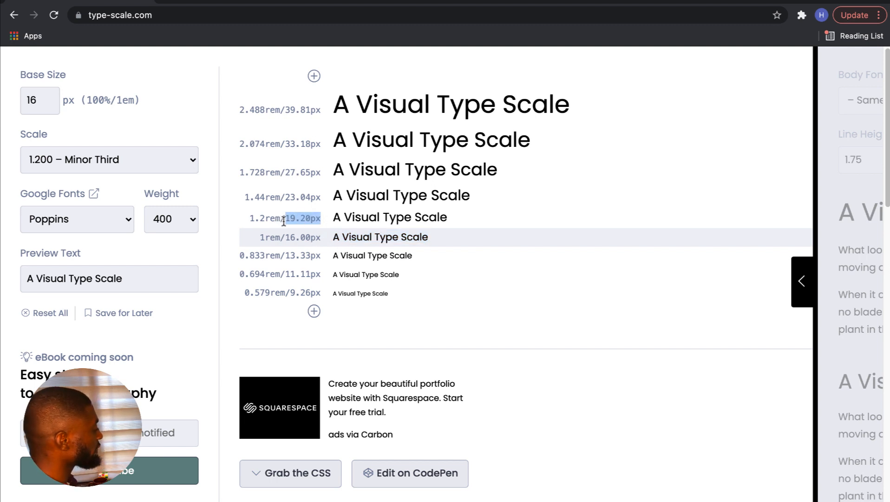
click(309, 262)
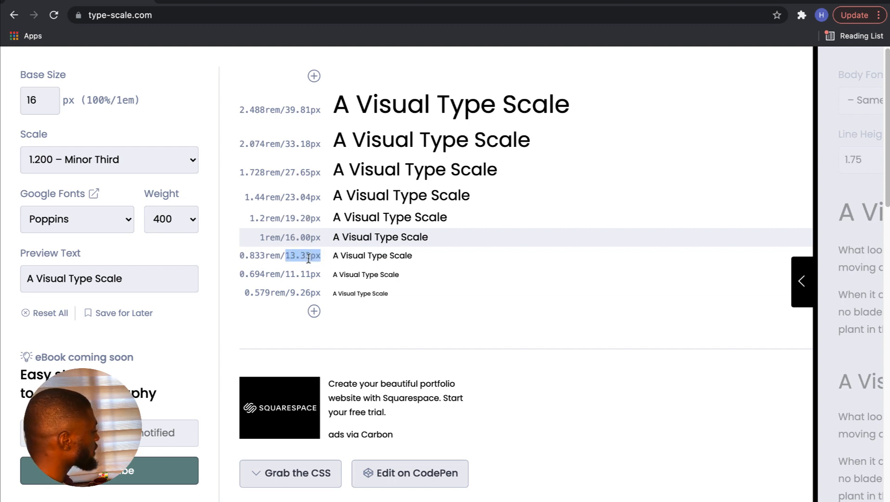
click(293, 239)
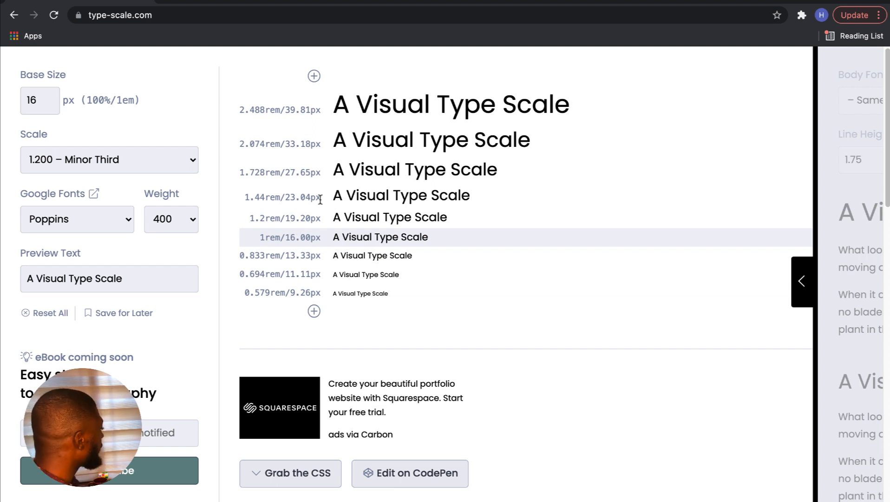
drag(320, 198, 287, 196)
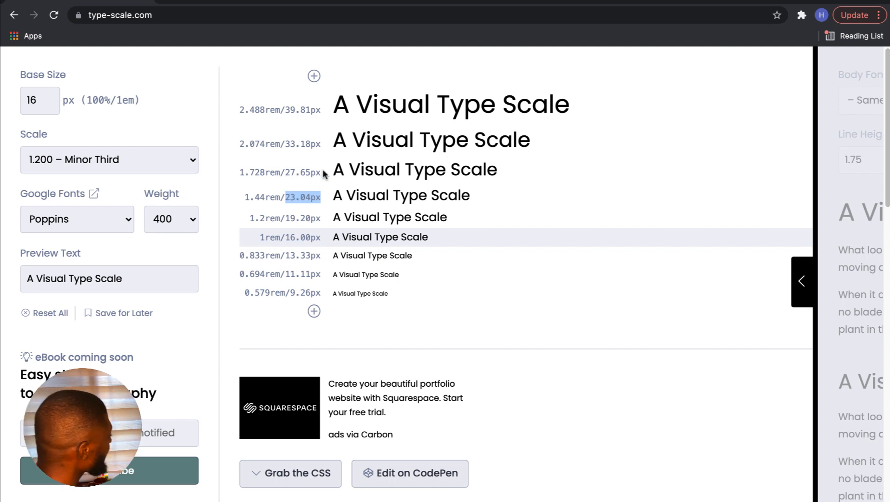
drag(323, 172, 292, 172)
drag(324, 144, 284, 144)
drag(325, 111, 283, 111)
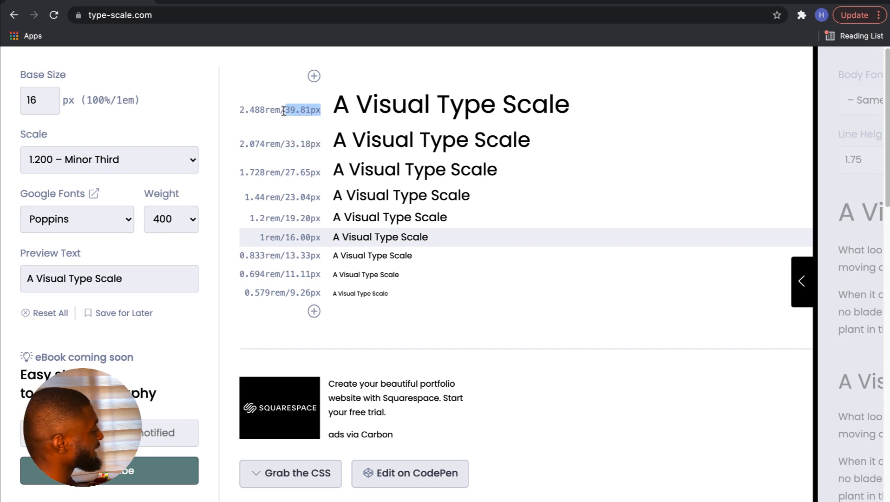
Extend the type scale with two larger sizes above the 39.81px row.
click(315, 78)
click(315, 77)
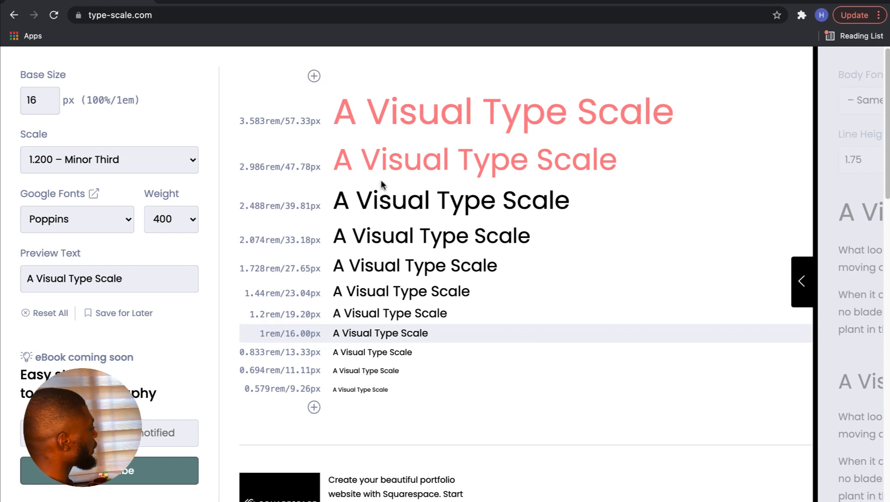
Switch to Figma to look over the Login frame, and return to type-scale.com to highlight the 13.33px size.
key(ctrl+Left)
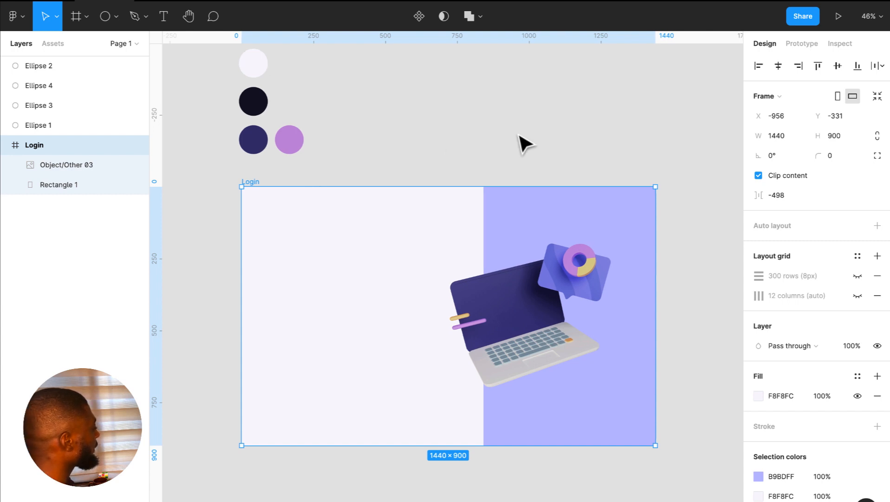
scroll(520, 143, right, 5)
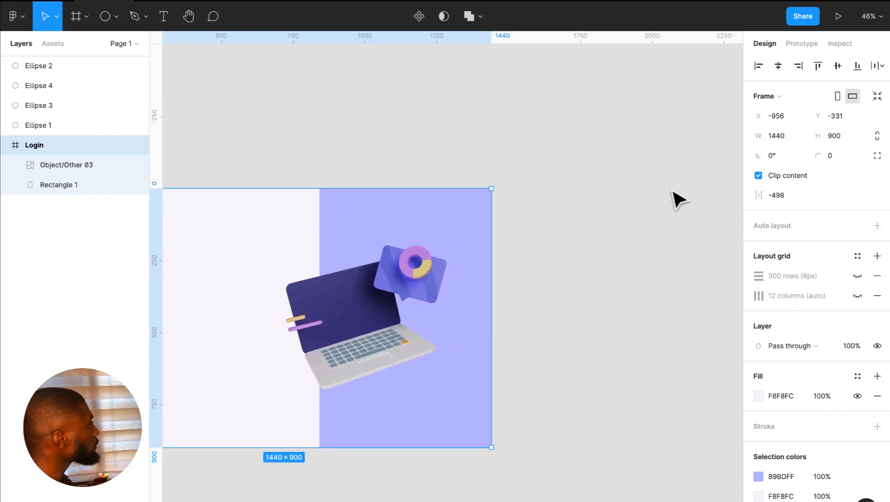
scroll(679, 200, left, 2)
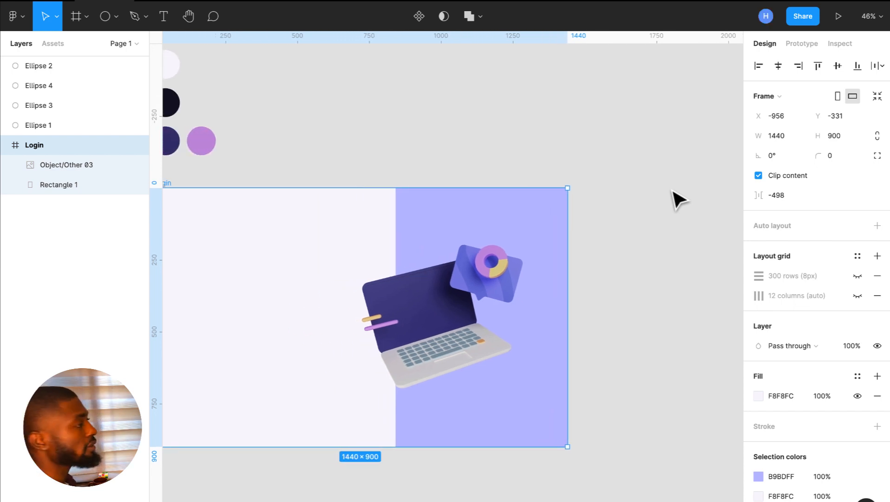
scroll(679, 200, left, 2)
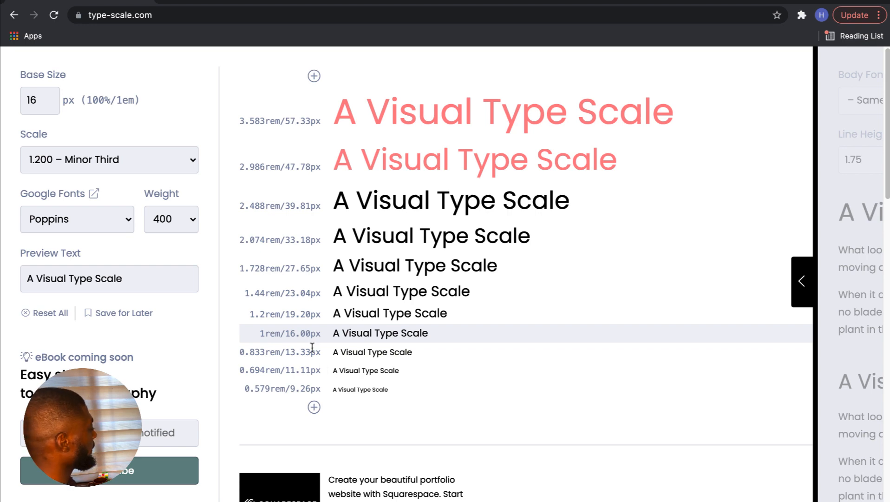
drag(328, 334, 285, 316)
drag(328, 356, 285, 354)
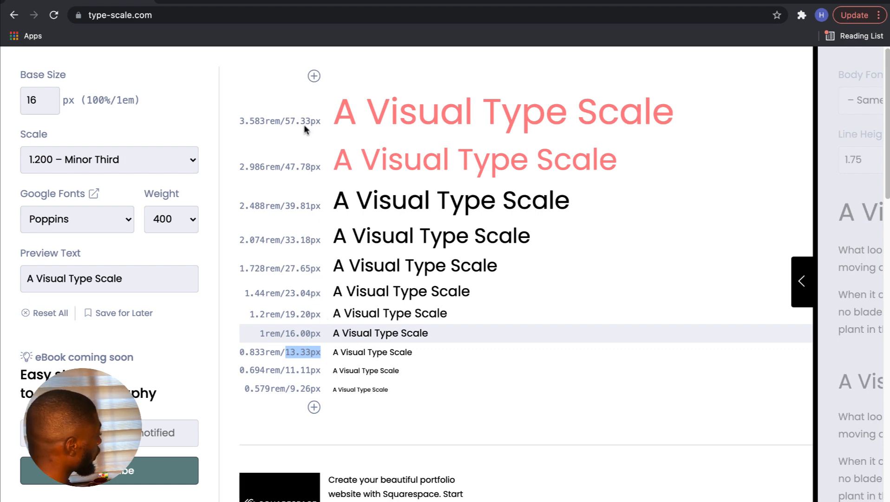
Switch to Figma and add the text "Free 3D" at size 36 in the upper part of the Login frame's light area.
key(ctrl+Left)
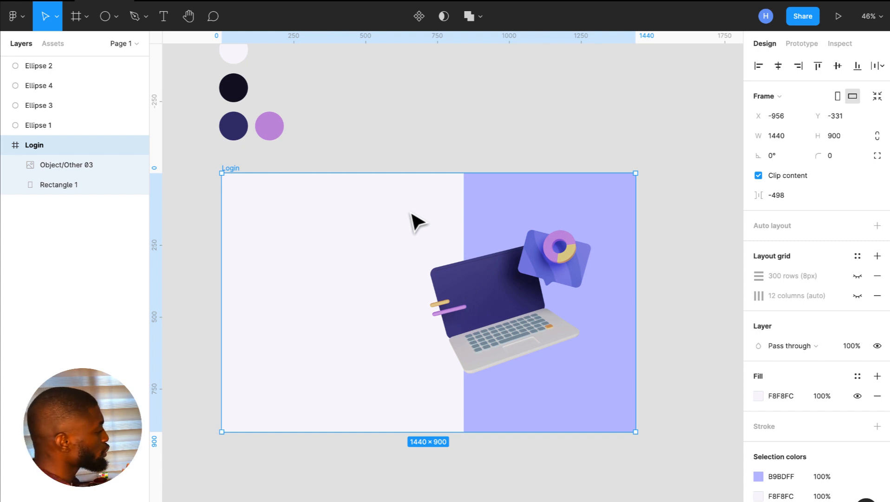
scroll(418, 222, up, 4)
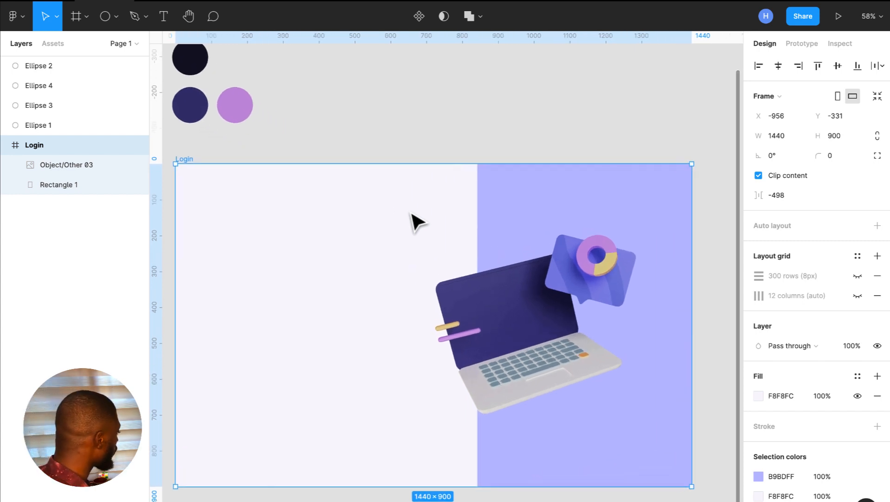
scroll(418, 222, right, 1)
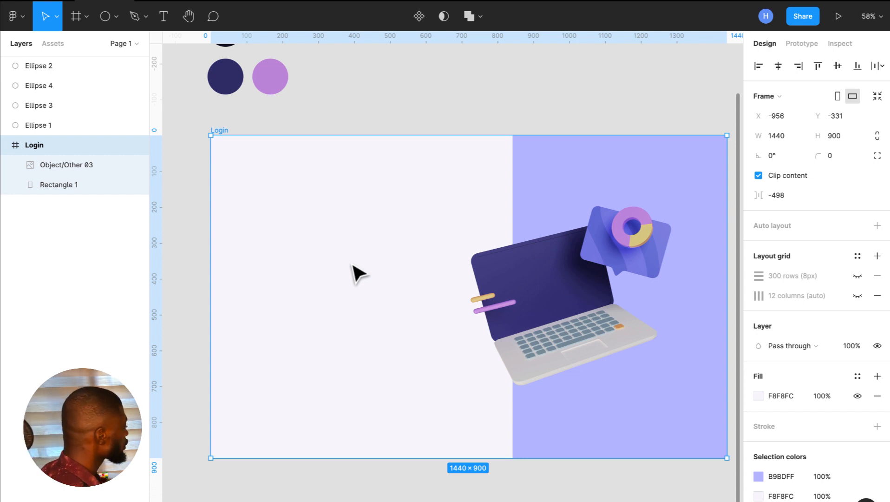
click(168, 26)
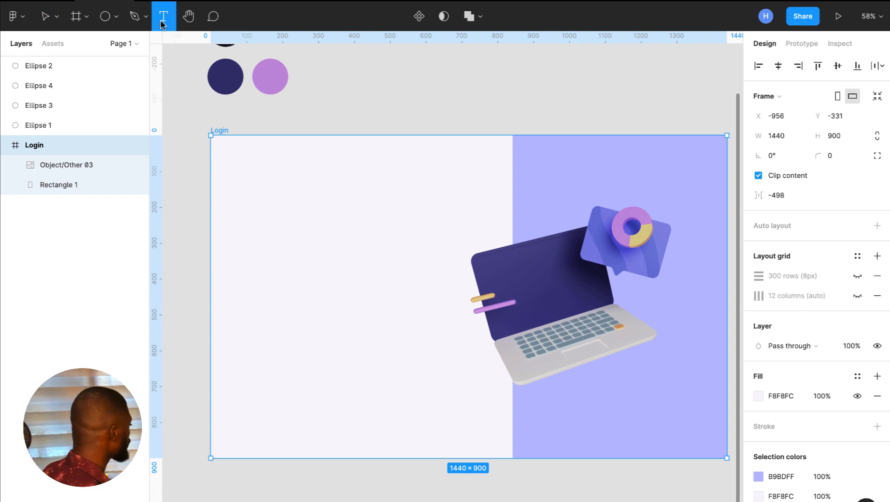
click(269, 182)
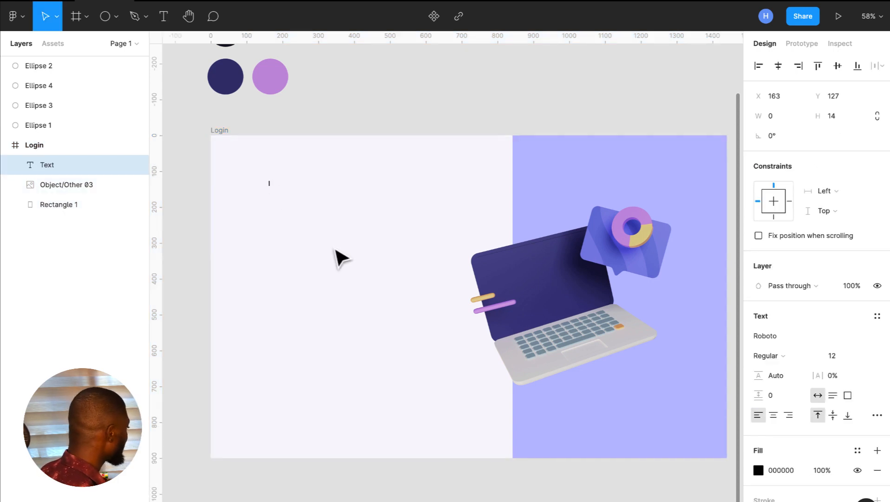
click(876, 357)
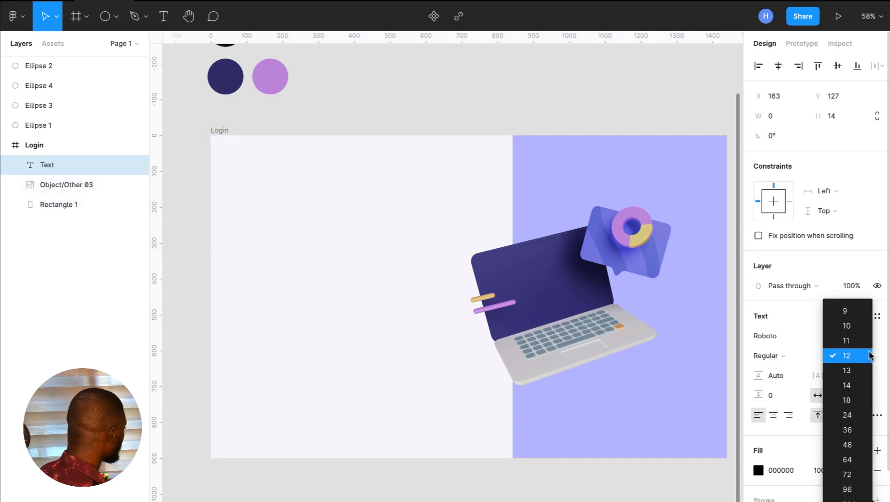
click(851, 432)
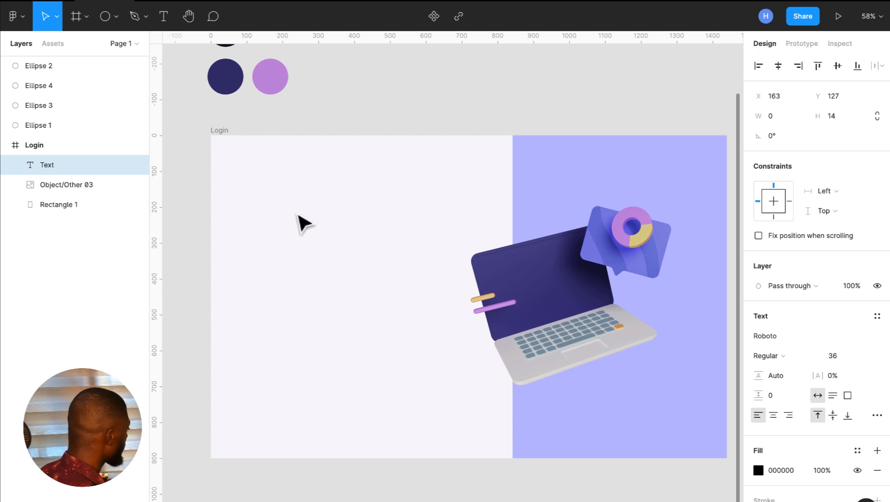
text(Fr)
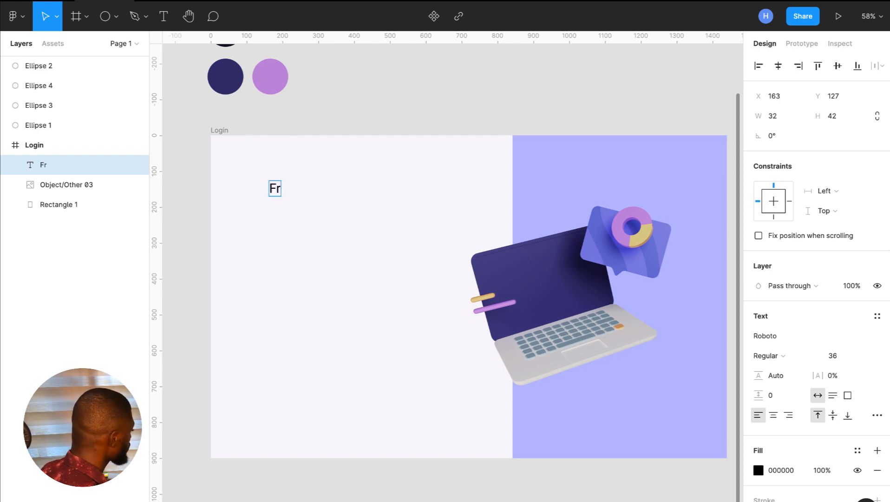
text(ee 3)
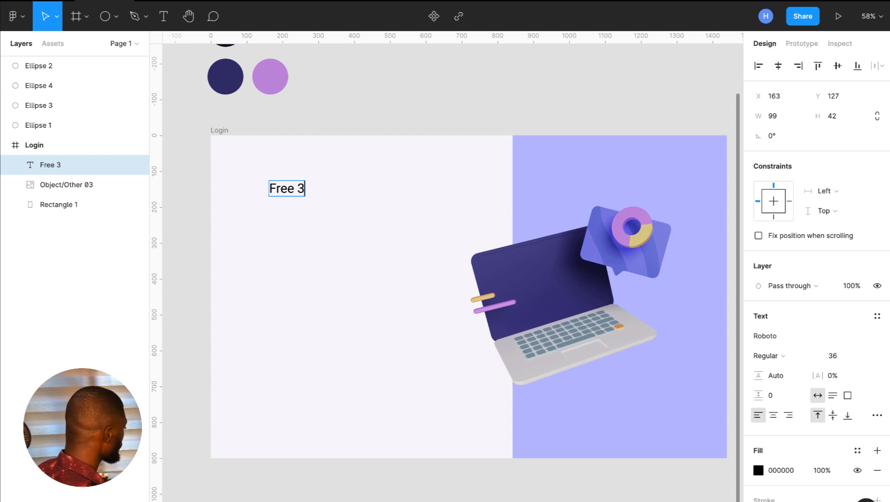
text(D)
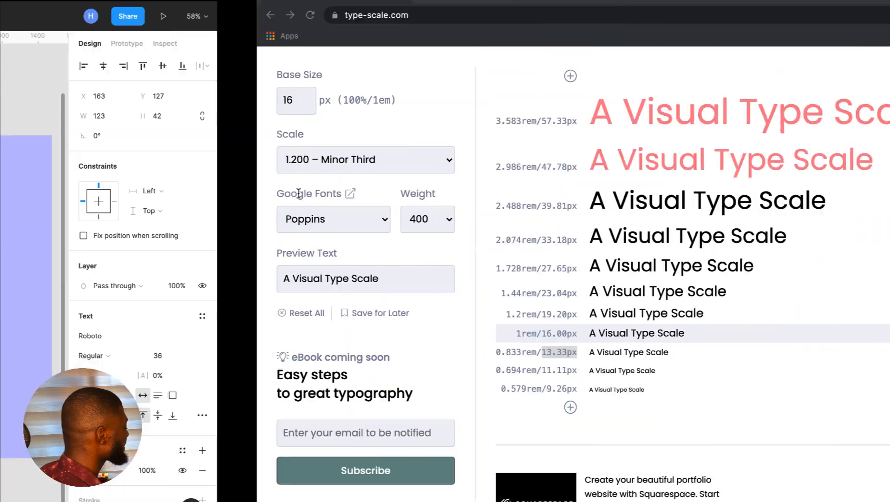
Copy the 27.65px size from type-scale.com and apply it as the font size of the "Free 3D" text in Figma.
click(316, 315)
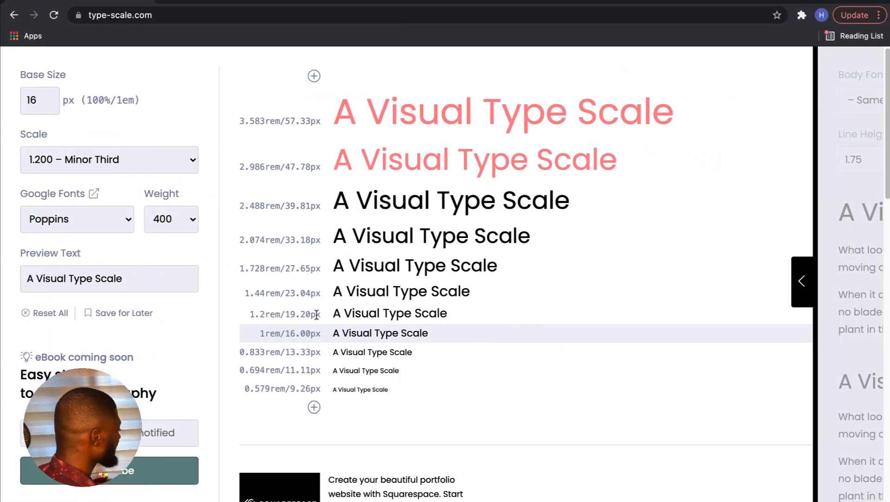
drag(316, 314, 260, 297)
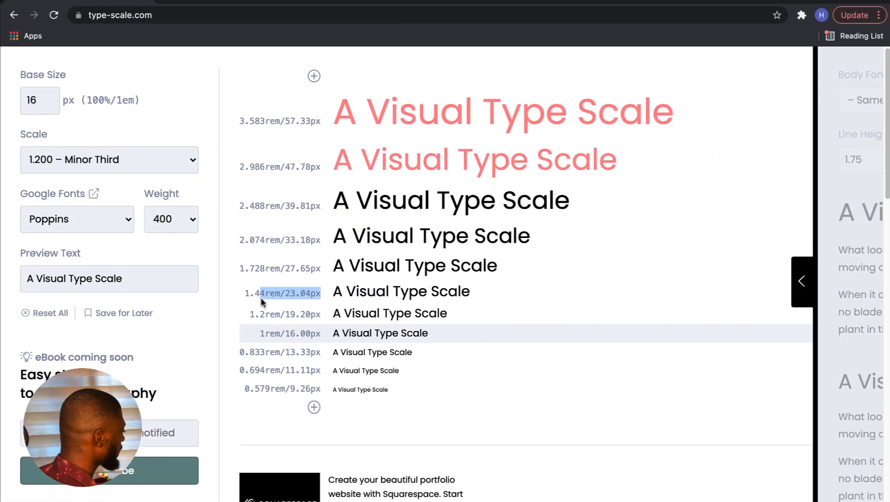
drag(322, 269, 282, 271)
key(ctrl+c)
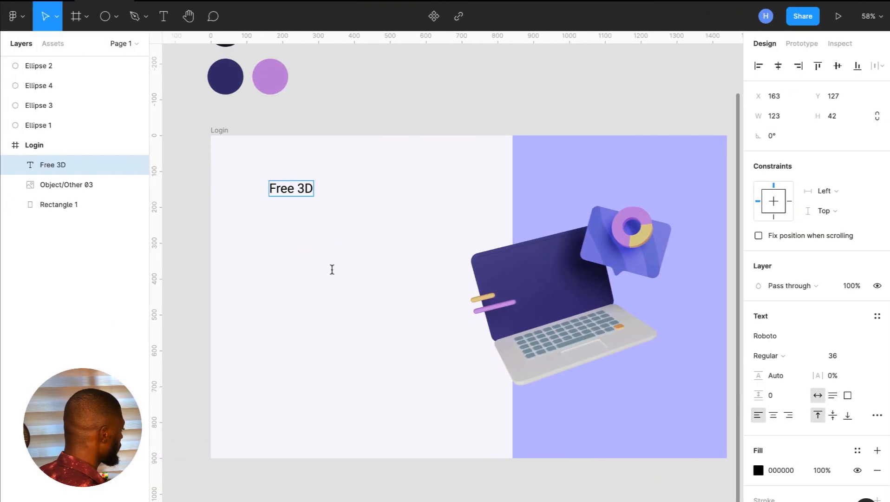
click(853, 352)
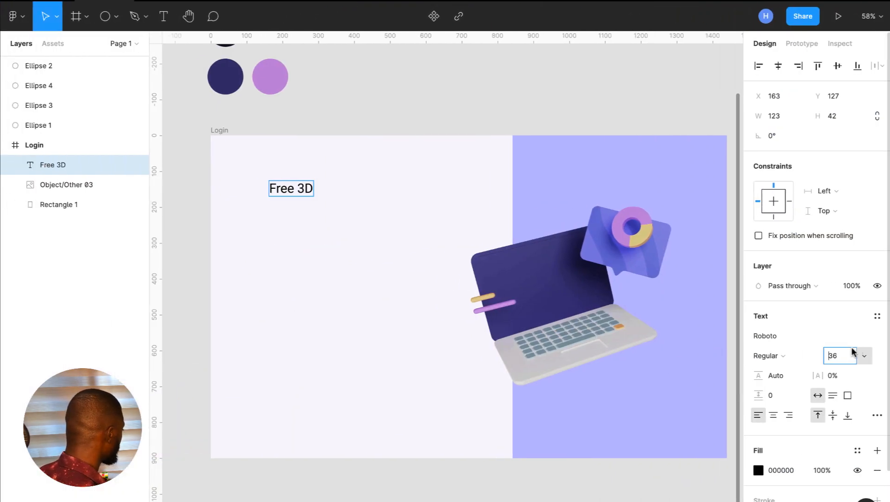
key(ctrl+v)
key(Return)
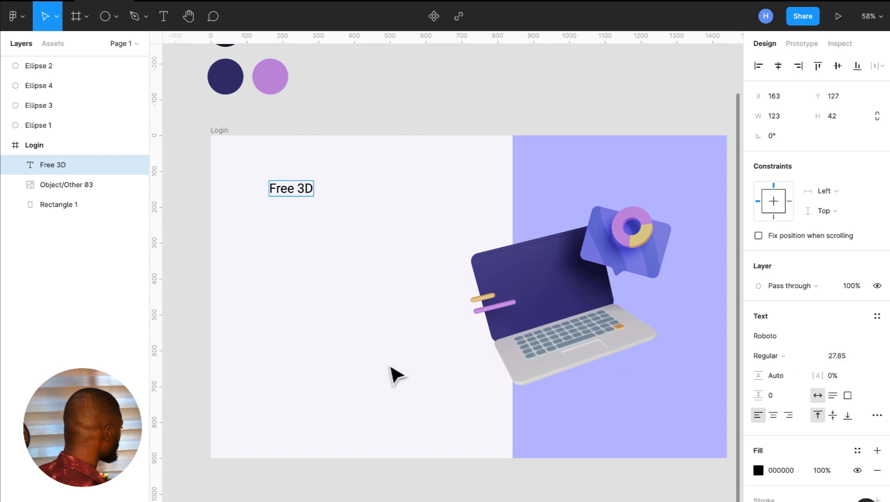
click(394, 374)
click(841, 356)
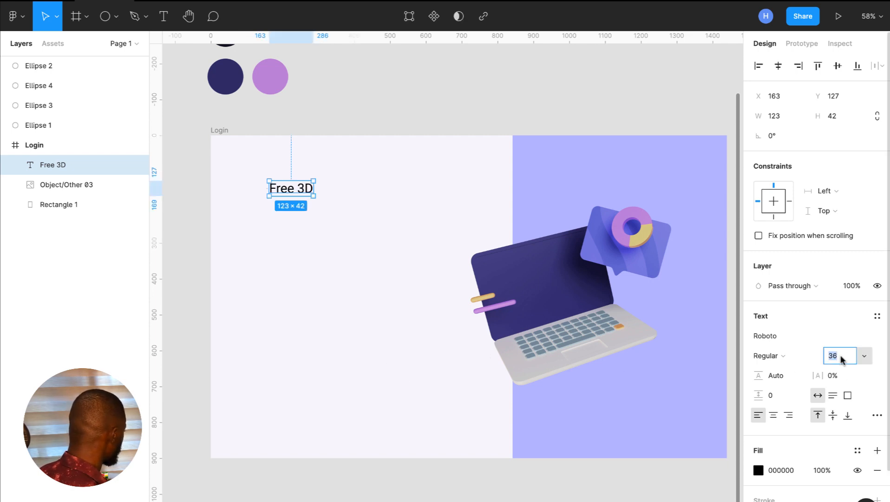
key(ctrl+v)
key(Return)
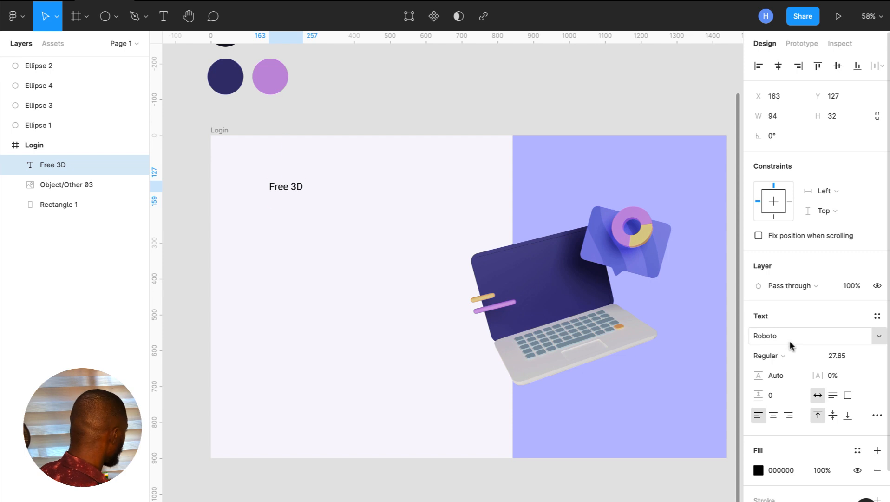
Change the font of the "Free 3D" text to Poppins.
click(789, 341)
text(Mont)
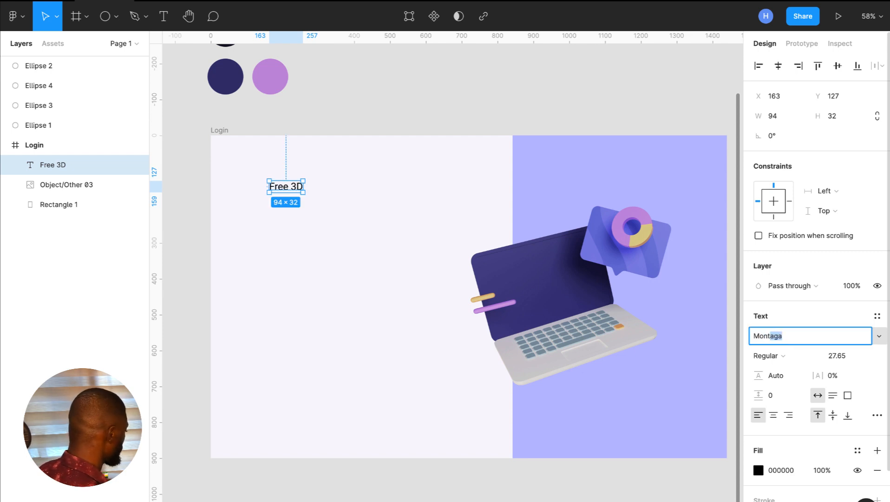
text(se)
key(BackSpace)
key(BackSpace)
key(BackSpace)
key(BackSpace)
key(BackSpace)
key(BackSpace)
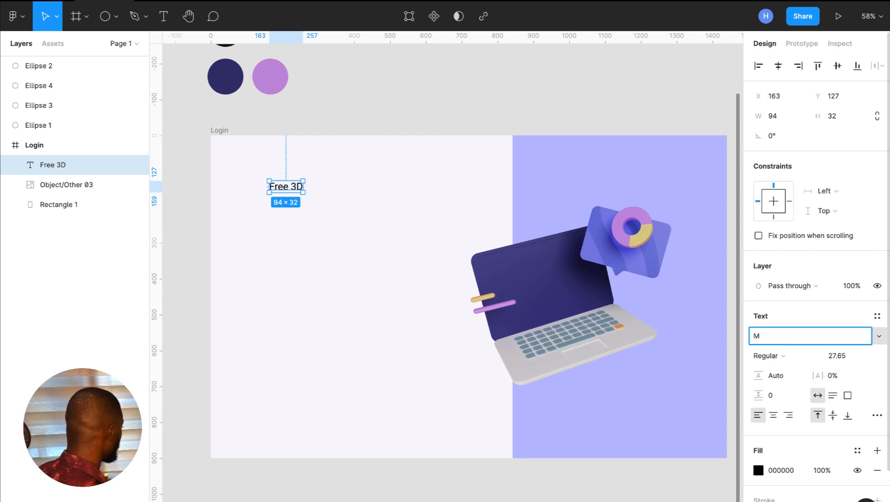
key(BackSpace)
text(Poppins)
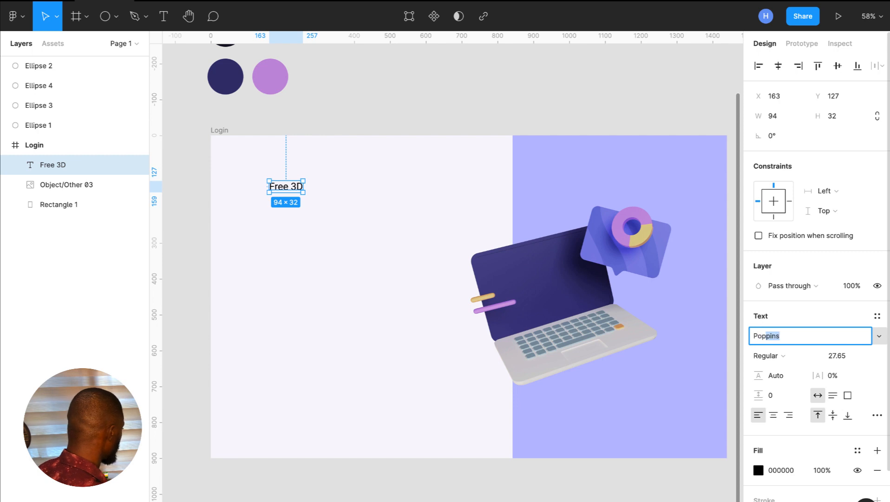
key(Return)
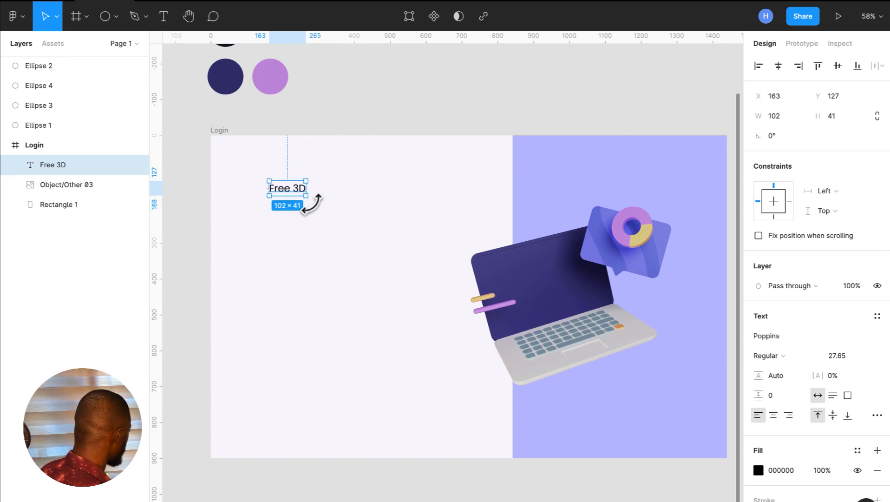
Set the letter spacing of the whole "Free 3D" text to 1.5%.
double_click(294, 191)
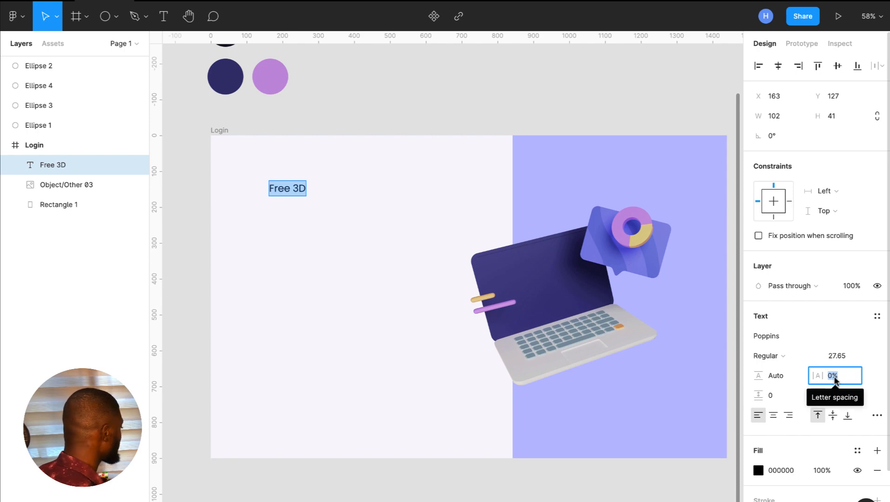
text(1.5)
key(Return)
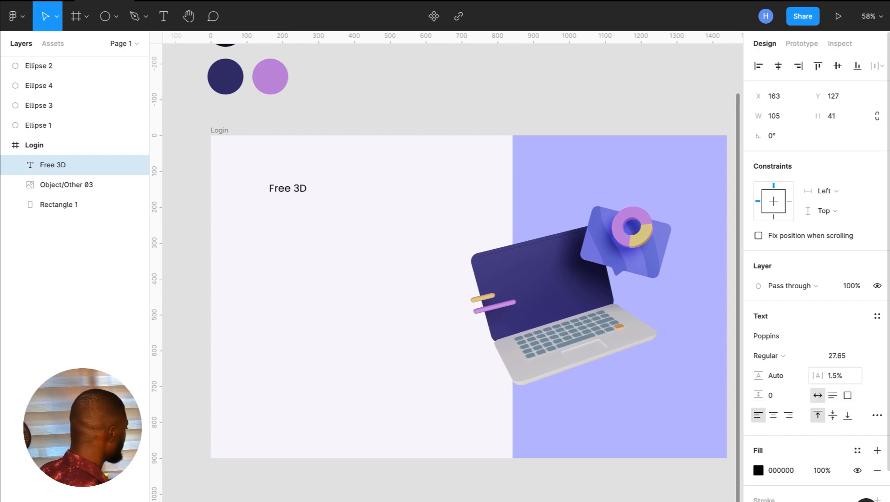
key(Return)
key(super+Tab)
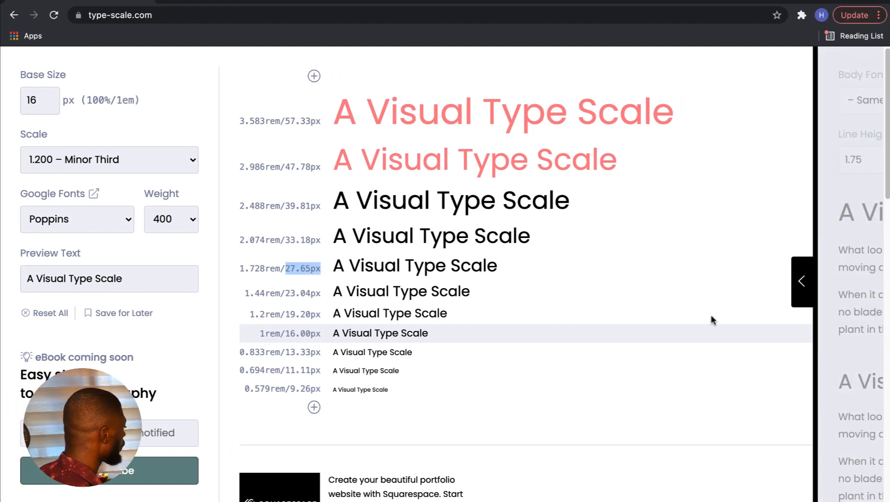
scroll(854, 267, right, 1)
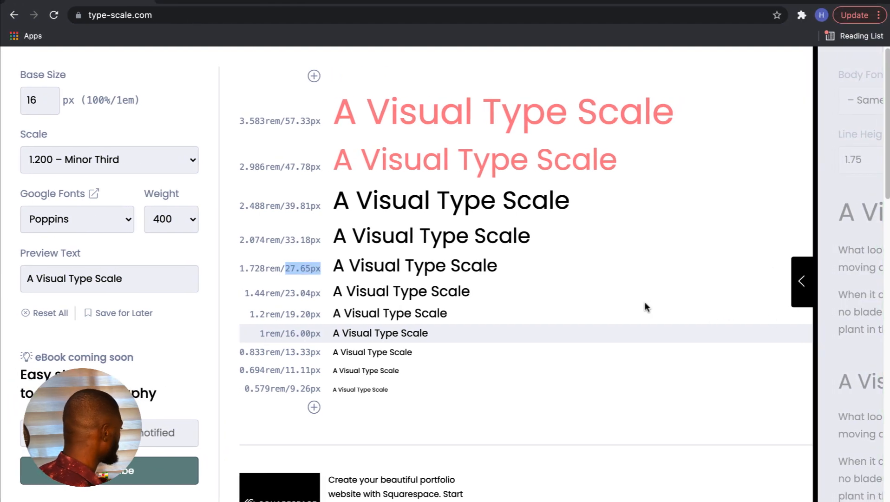
key(super+Tab)
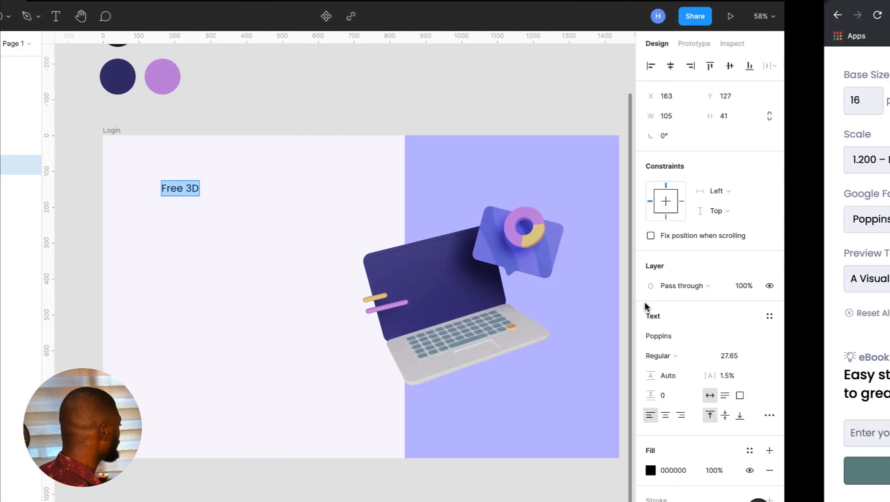
key(Escape)
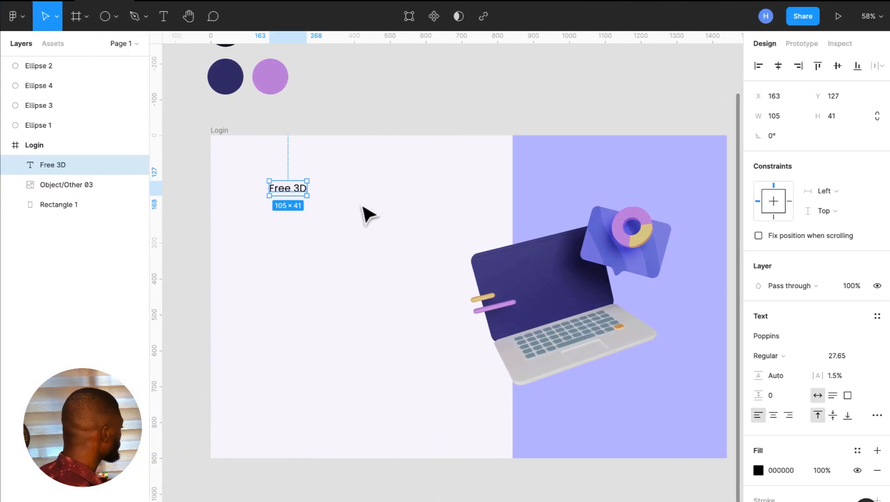
Try the SemiBold and ExtraBold weights on "3D" in the "Free 3D" text, settling on Bold.
double_click(295, 192)
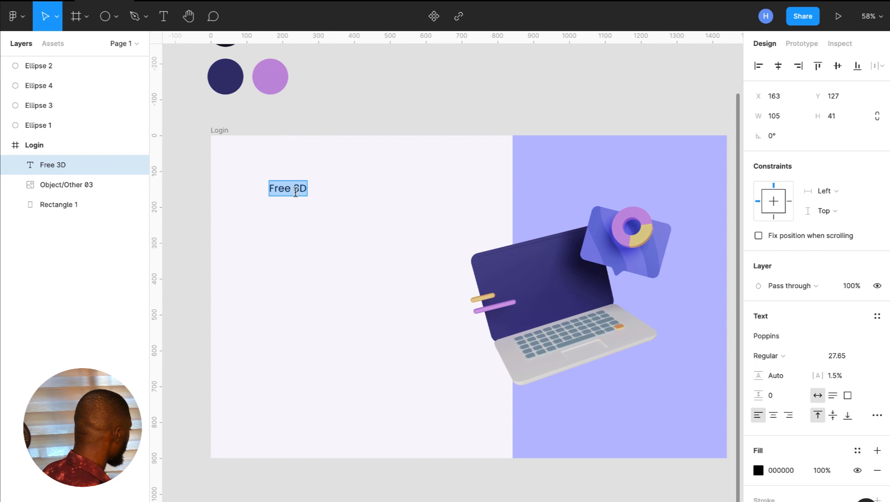
click(296, 192)
drag(296, 191, 314, 193)
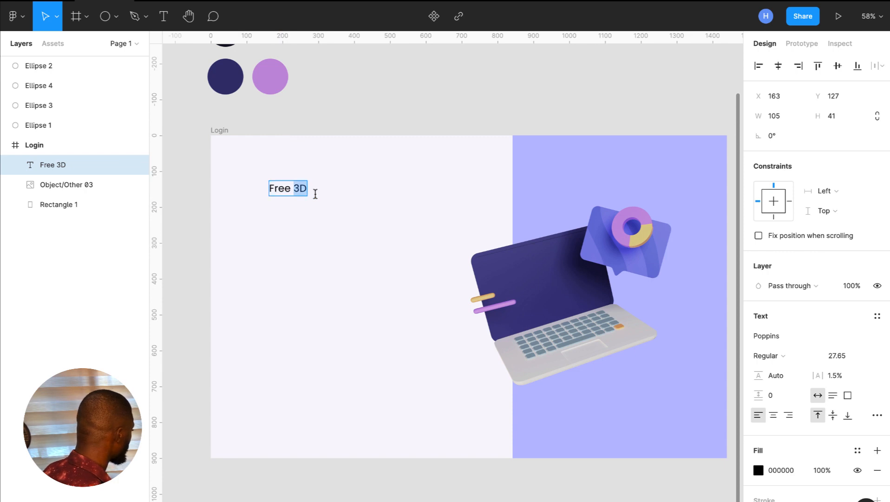
click(779, 357)
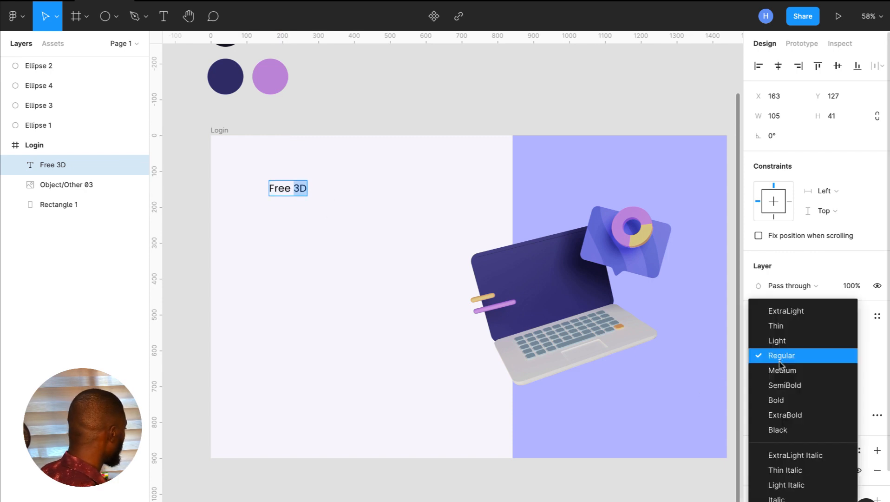
click(788, 386)
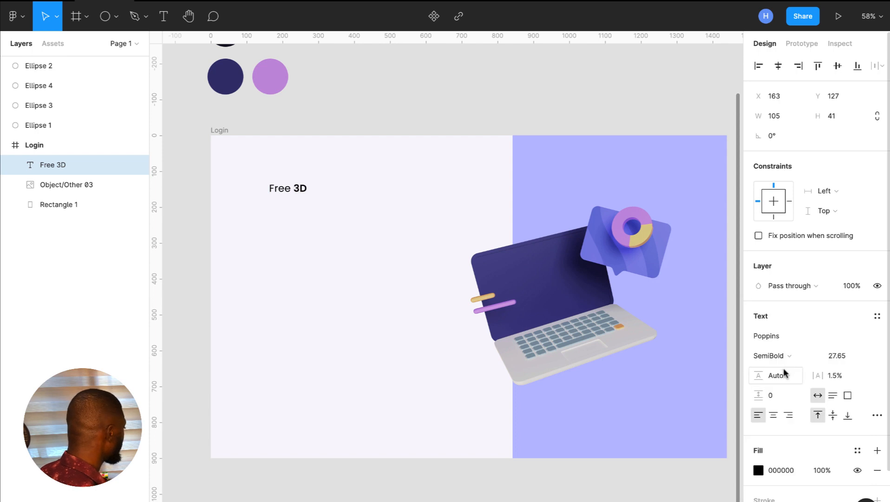
click(776, 356)
click(791, 381)
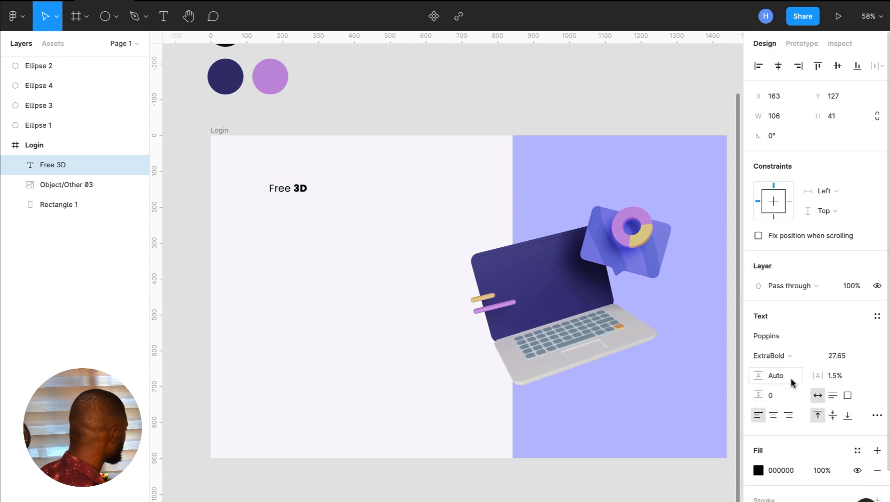
click(783, 359)
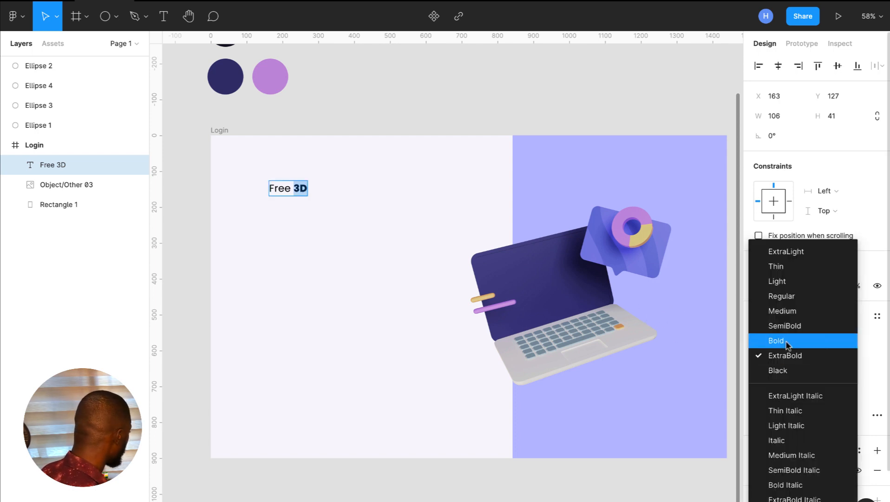
click(789, 341)
Set the word "Free" in the "Free 3D" text to the Medium weight.
double_click(290, 191)
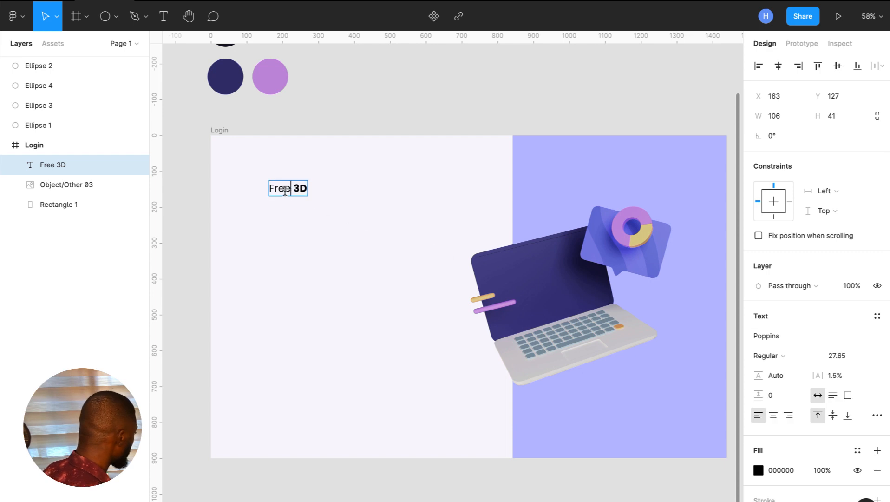
drag(290, 191, 242, 181)
click(780, 357)
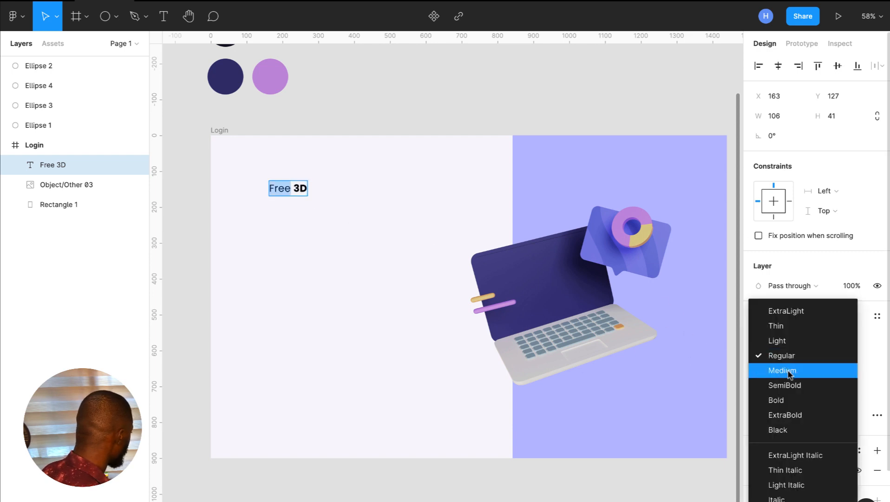
click(788, 370)
key(Escape)
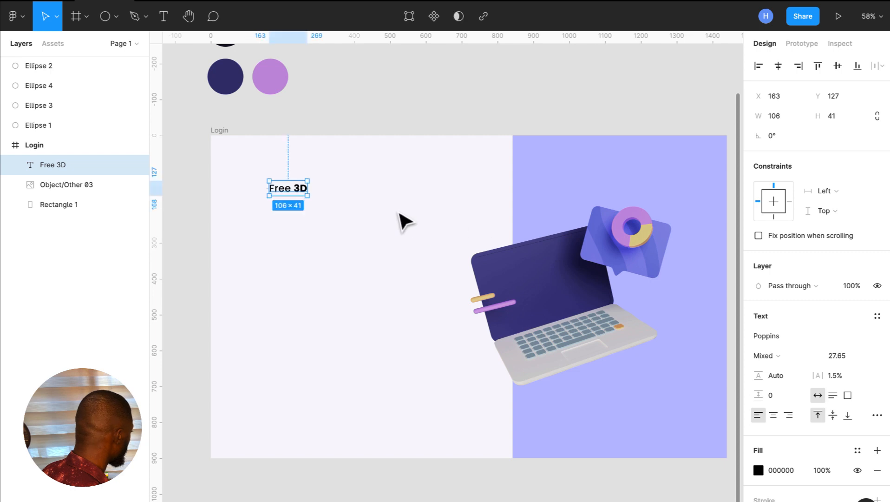
Move the "Free 3D" text to about X 227, Y 122 and fill "Free" with the light purple palette colour C38FDD.
drag(299, 189, 261, 186)
double_click(320, 187)
click(318, 186)
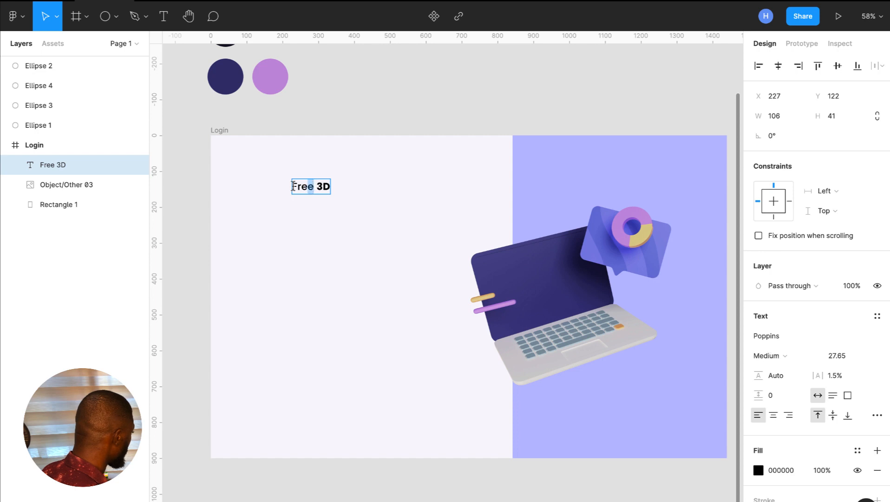
click(759, 471)
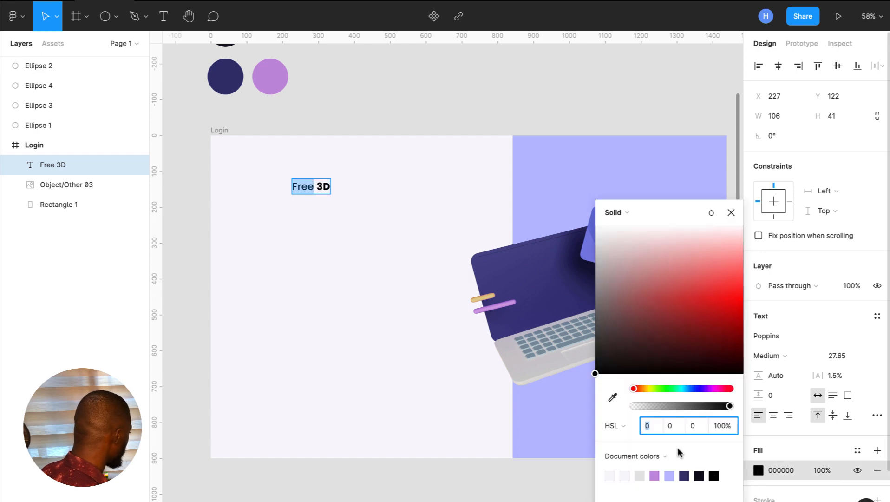
click(613, 397)
click(270, 74)
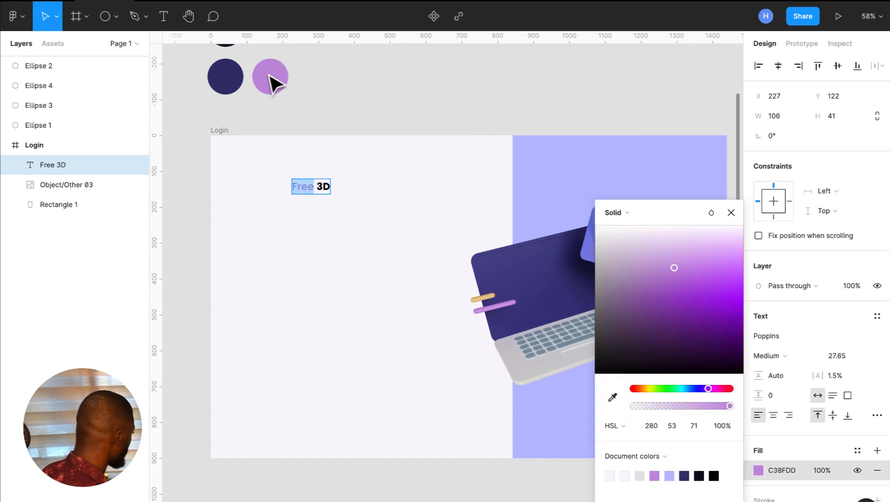
click(731, 212)
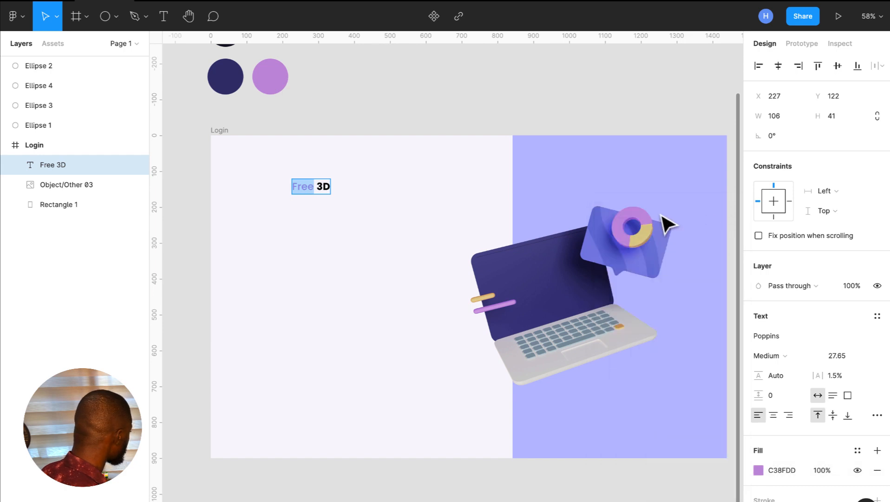
Fill "3D" in the "Free 3D" text with the dark navy colour sampled from the palette circle.
double_click(320, 186)
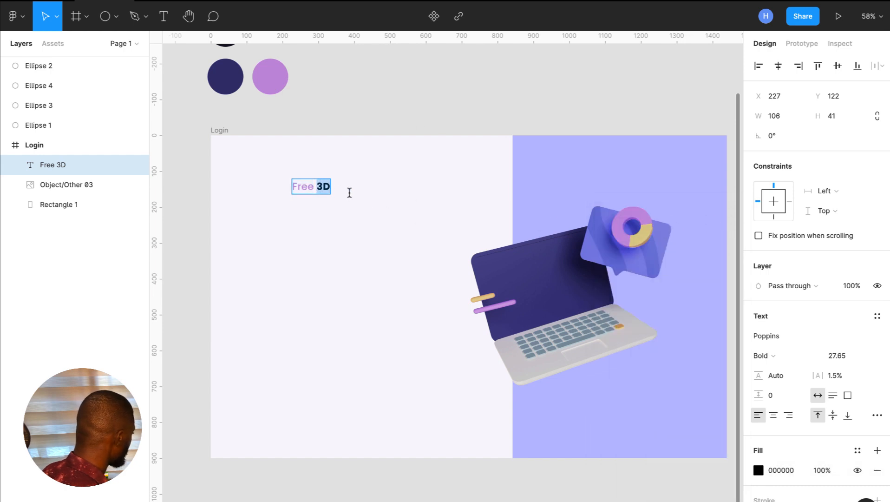
click(759, 470)
click(612, 397)
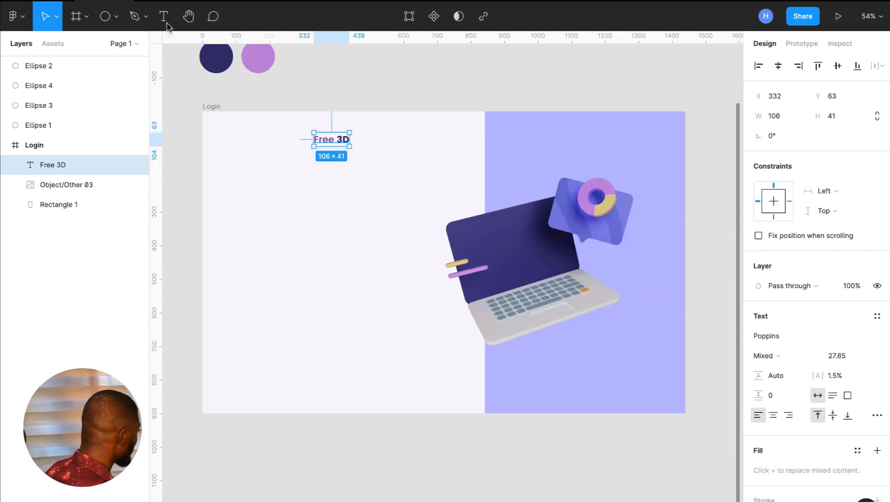
Add the text "Welcome Back!" below "Free 3D" in the Login frame's light area, at about X 286, Y 272.
click(166, 21)
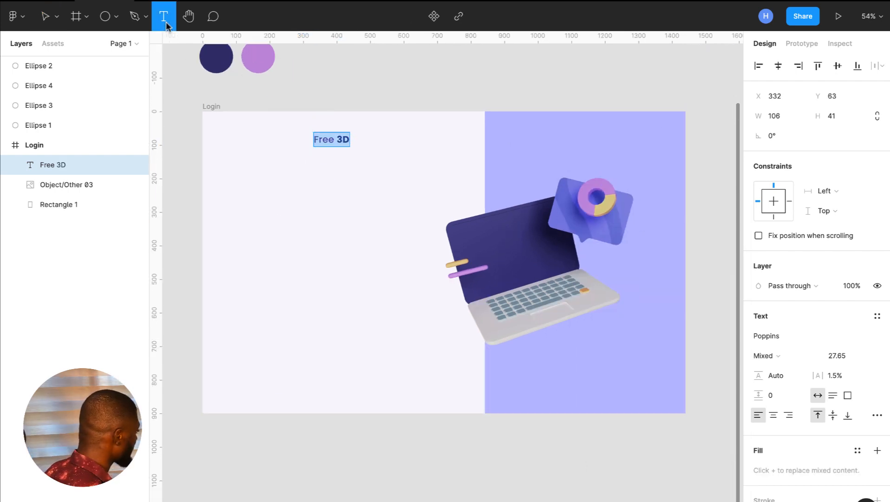
click(299, 208)
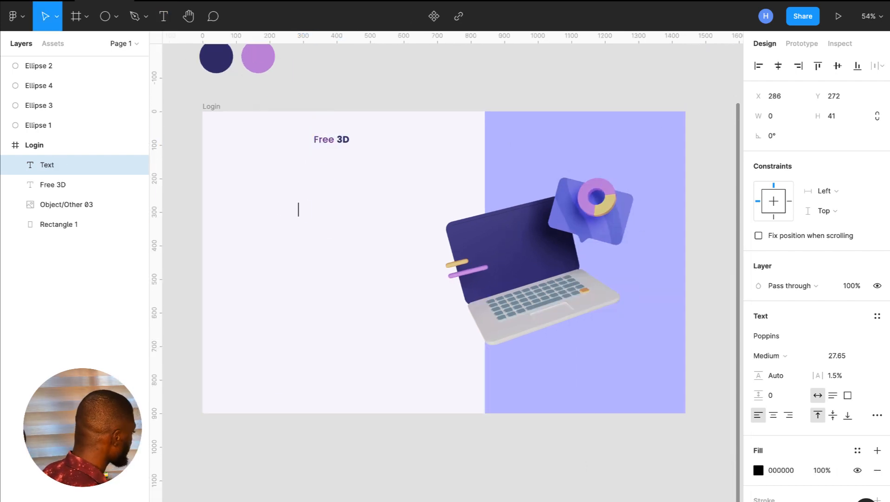
text(Welcome)
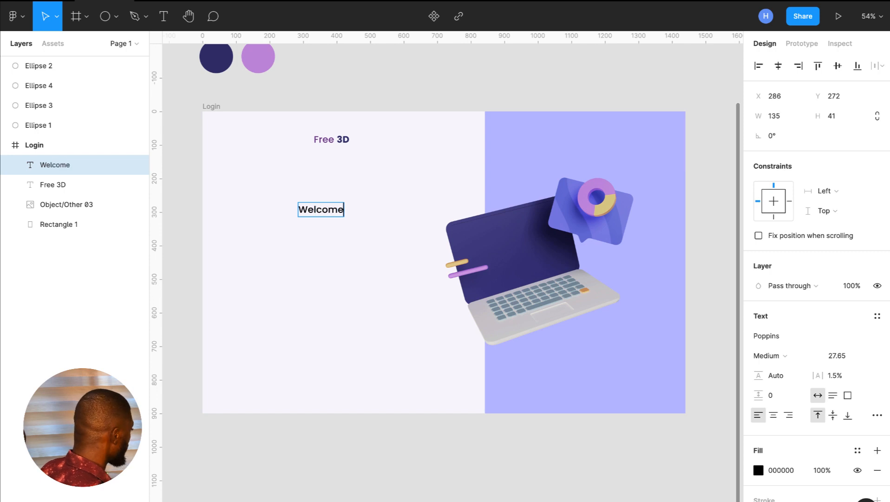
text( Back)
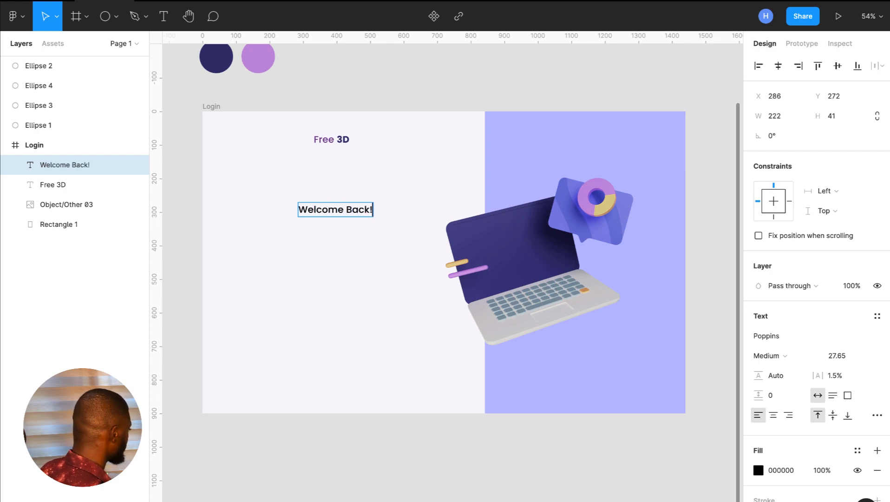
text(!)
key(Escape)
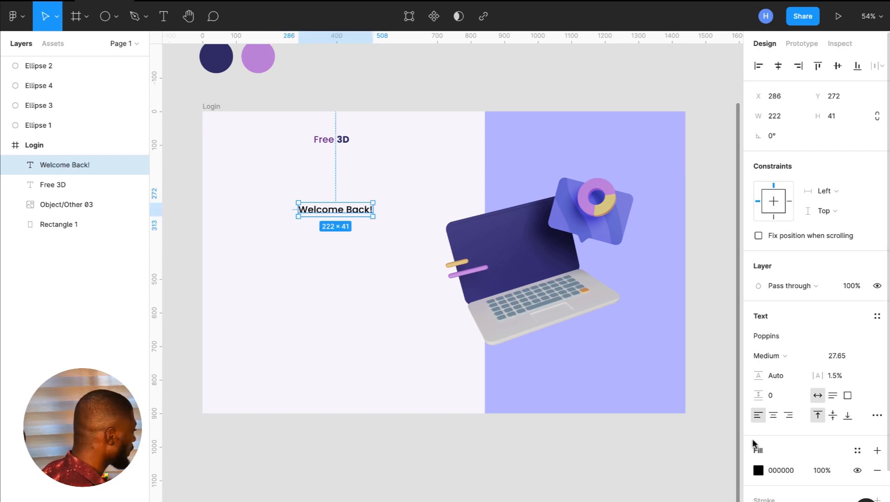
Fill the "Welcome Back!" text with the near-black palette colour 111023 and keep its weight at Medium.
click(758, 470)
click(612, 397)
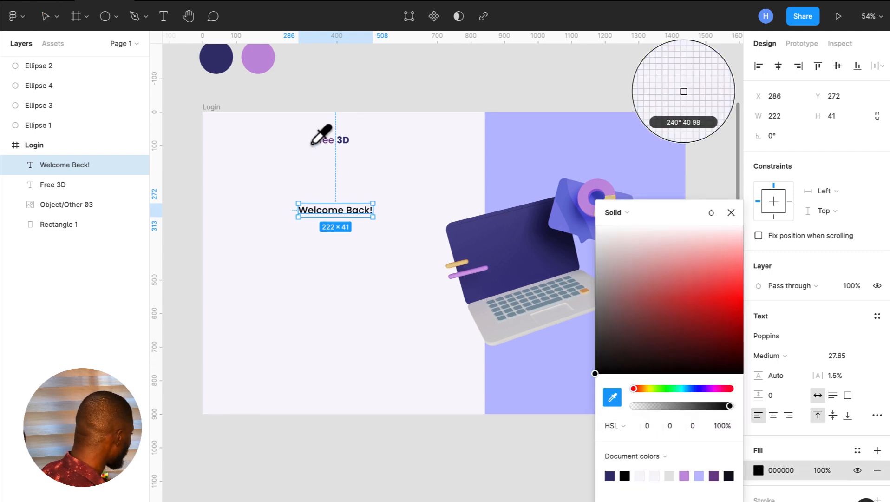
scroll(314, 131, up, 3)
click(231, 90)
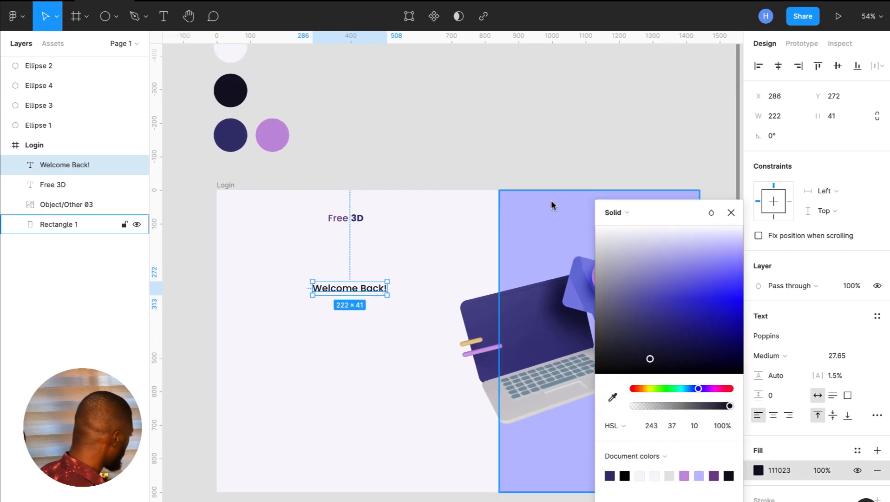
click(732, 214)
click(787, 359)
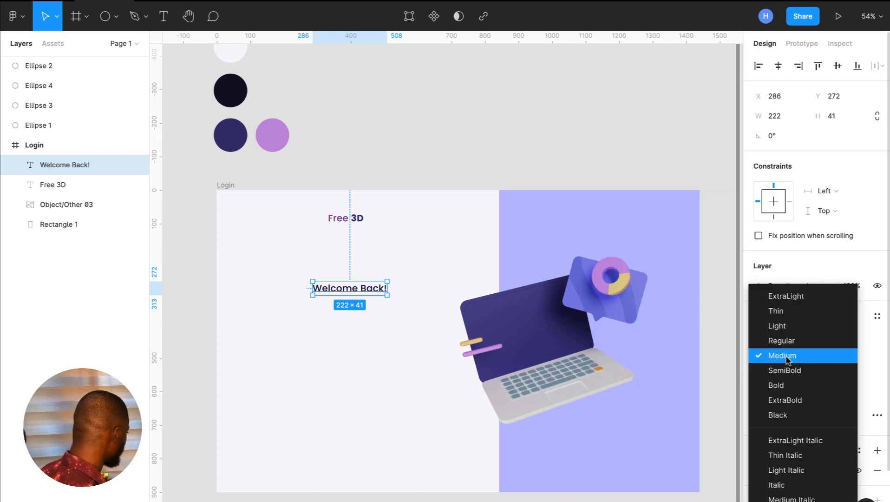
click(788, 360)
click(423, 304)
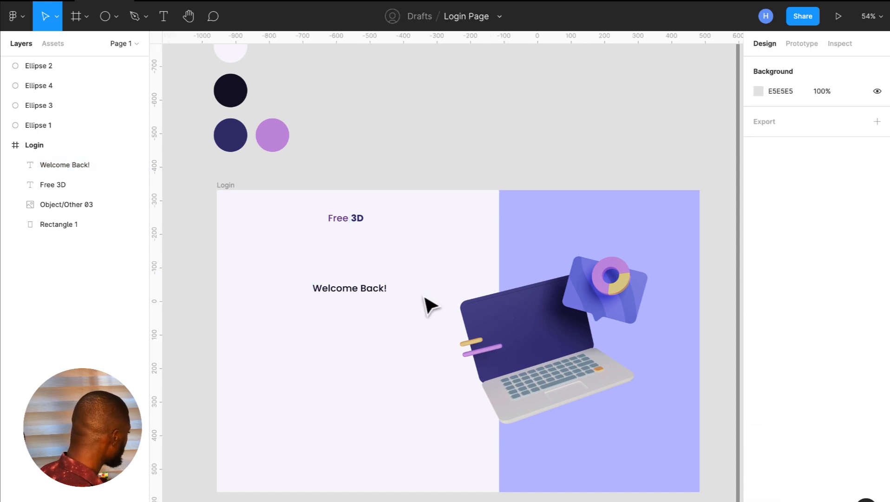
Move the "Welcome Back!" text up closer to "Free 3D", to about X 274, Y 209.
scroll(430, 307, down, 1)
scroll(427, 304, up, 1)
click(363, 286)
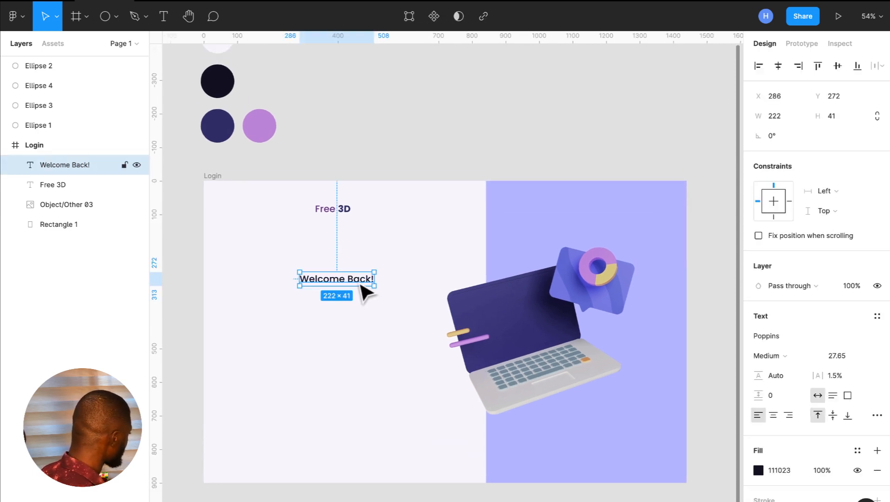
drag(353, 279, 349, 257)
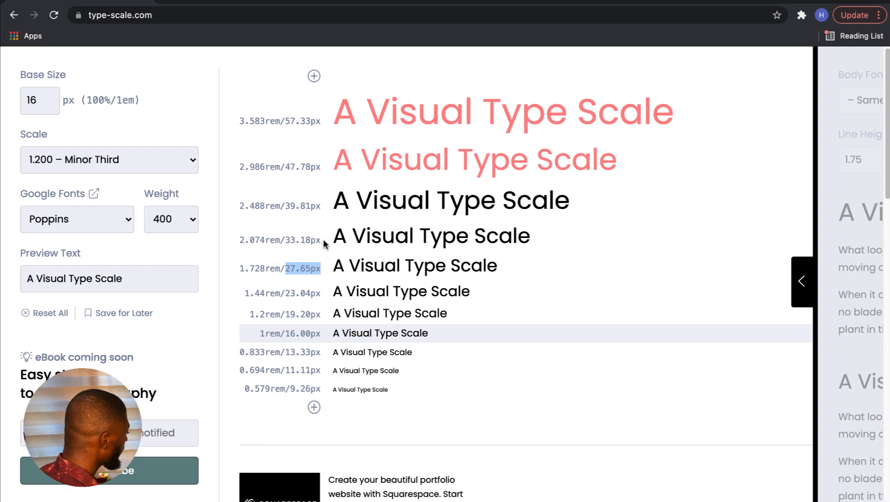
Copy the 23.04px size from type-scale.com and apply it as the font size of the "Welcome Back!" text in Figma.
drag(323, 294, 292, 296)
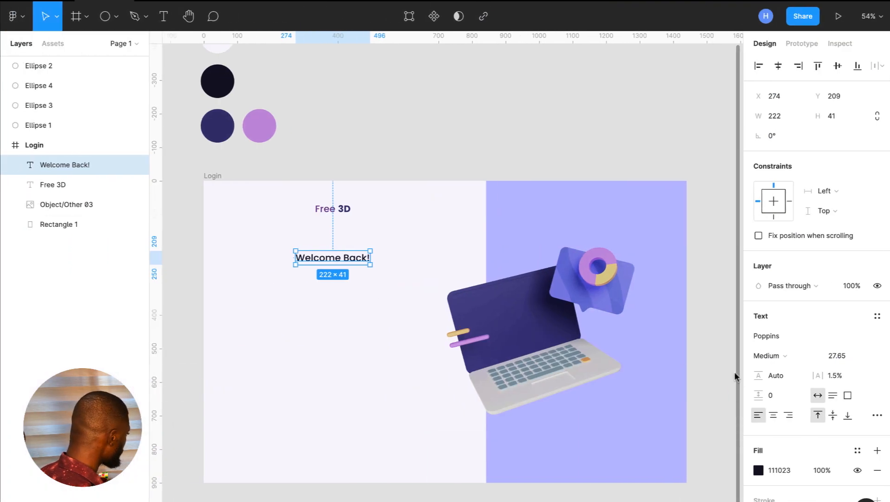
click(854, 356)
text(27.65)
key(ctrl+a)
text(23.04px)
key(Return)
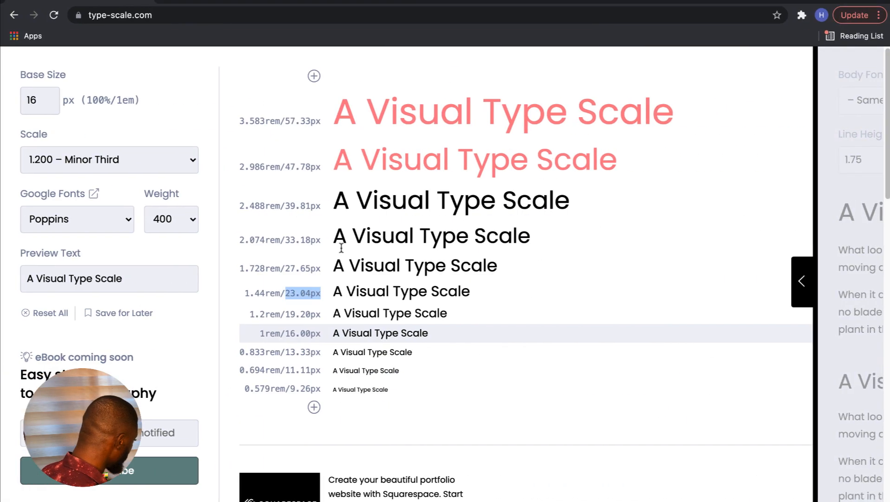
Take the 33.18px size from type-scale.com and set it as the font size of the "Welcome Back!" text in Figma.
drag(319, 270, 286, 273)
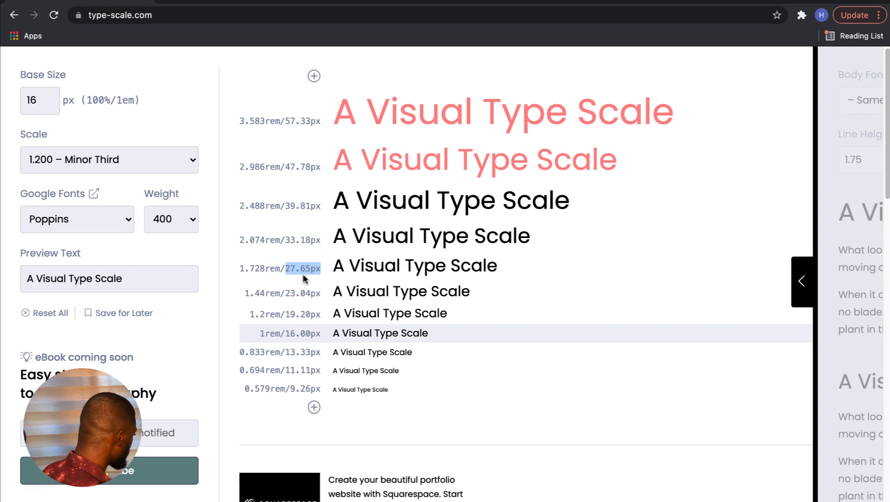
drag(321, 242, 286, 244)
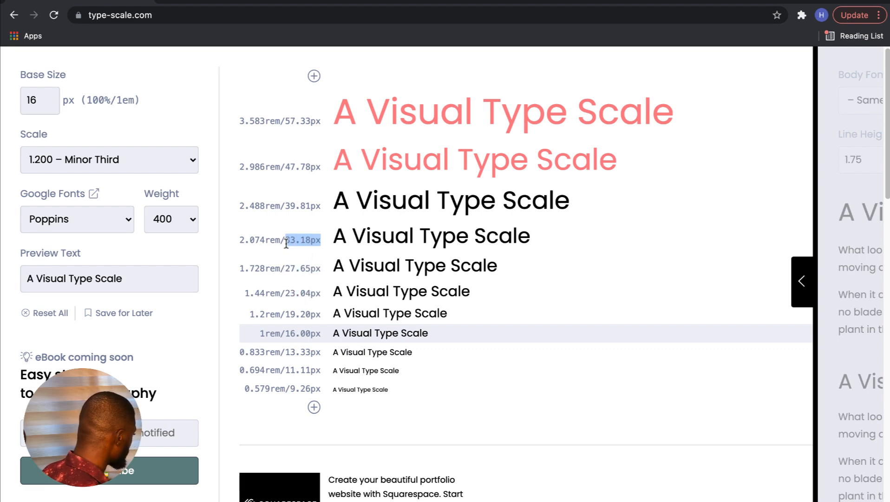
key(ctrl+Left)
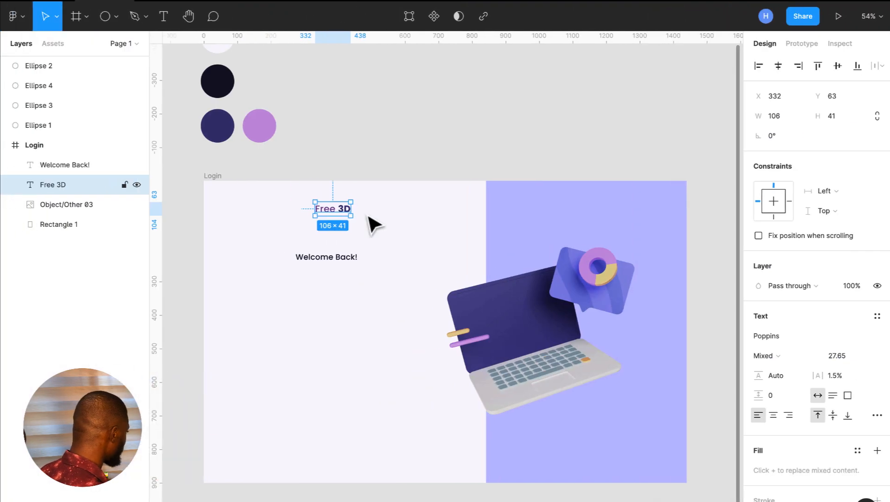
click(347, 260)
click(839, 356)
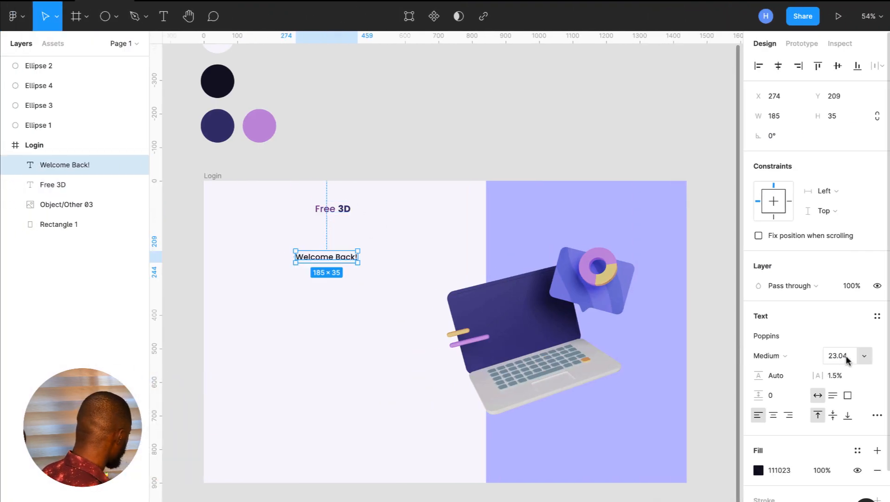
text(33.18)
key(Return)
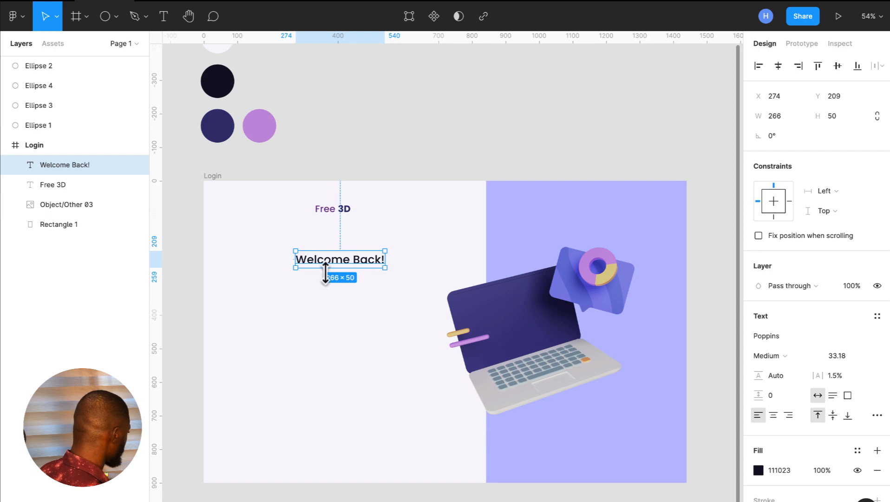
Move the "Welcome Back!" text to about X 252, Y 198 under the logo and set its weight to Regular.
drag(346, 268, 338, 254)
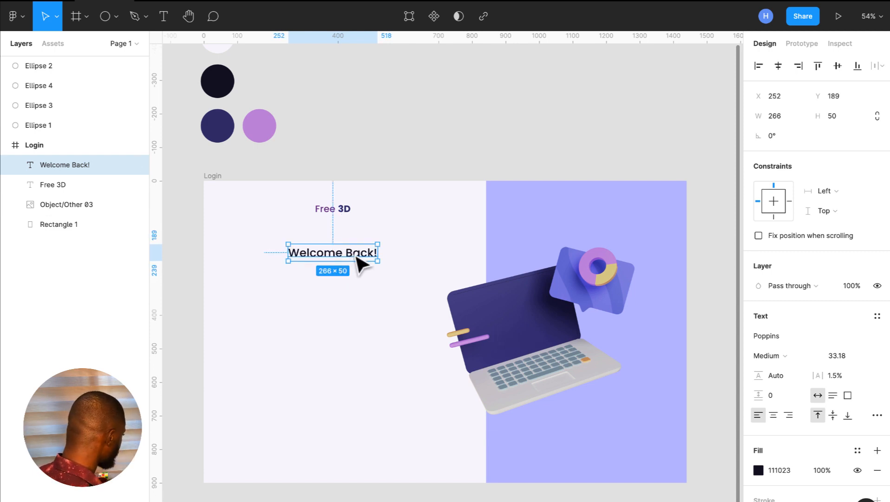
drag(357, 254, 358, 257)
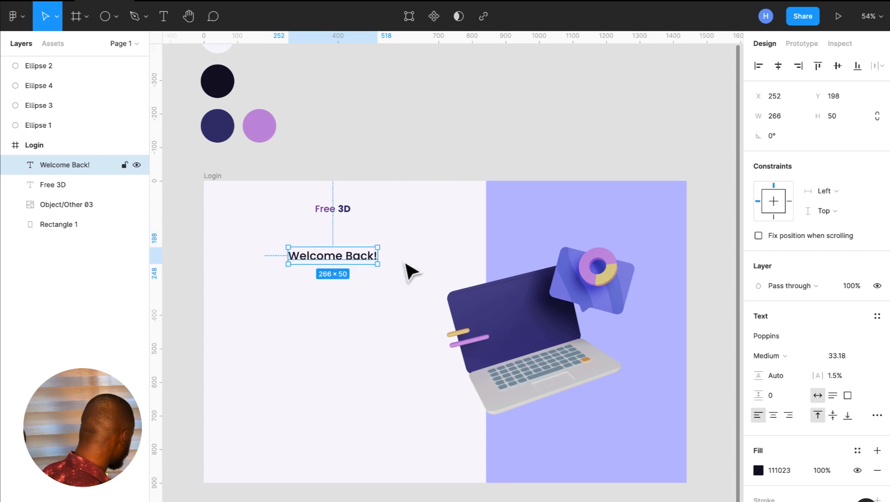
click(778, 355)
click(783, 341)
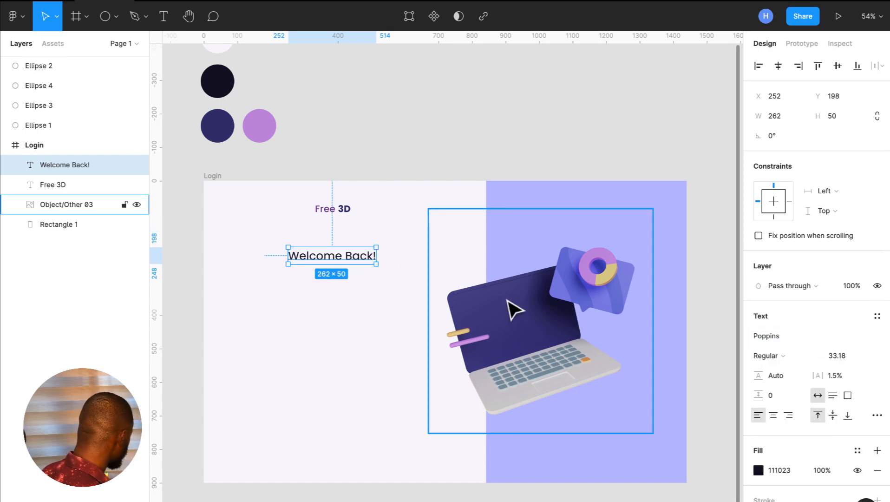
click(367, 299)
ctrl+scroll(368, 300, down, 2)
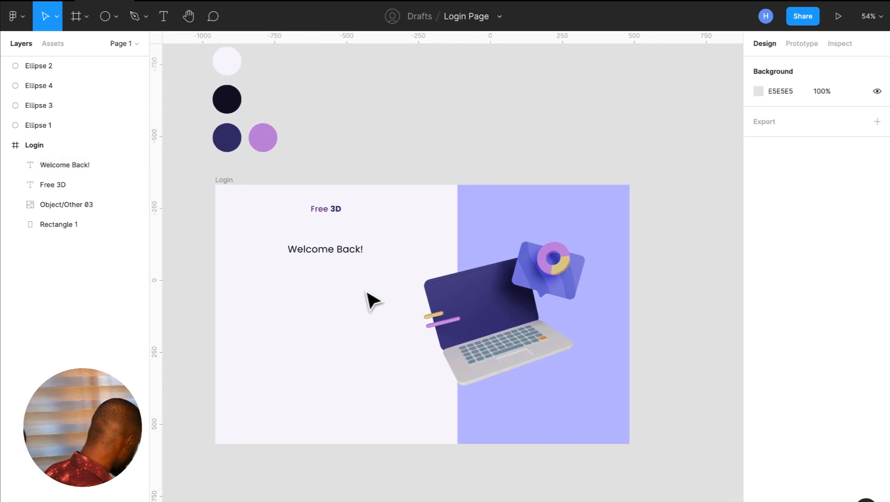
ctrl+scroll(325, 216, up, 2)
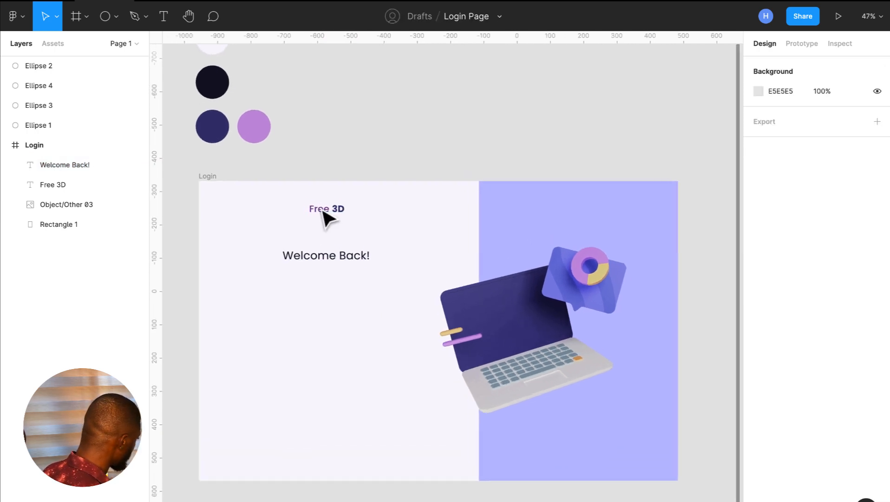
Add the text "Sign in by entering the information below" beneath "Welcome Back!" in the Login frame, at about X 209, Y 368.
click(168, 16)
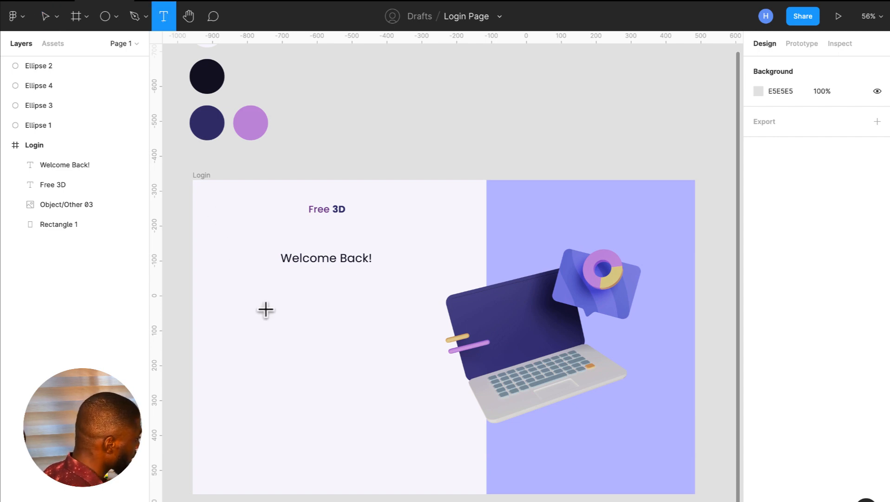
click(265, 310)
text(Sig)
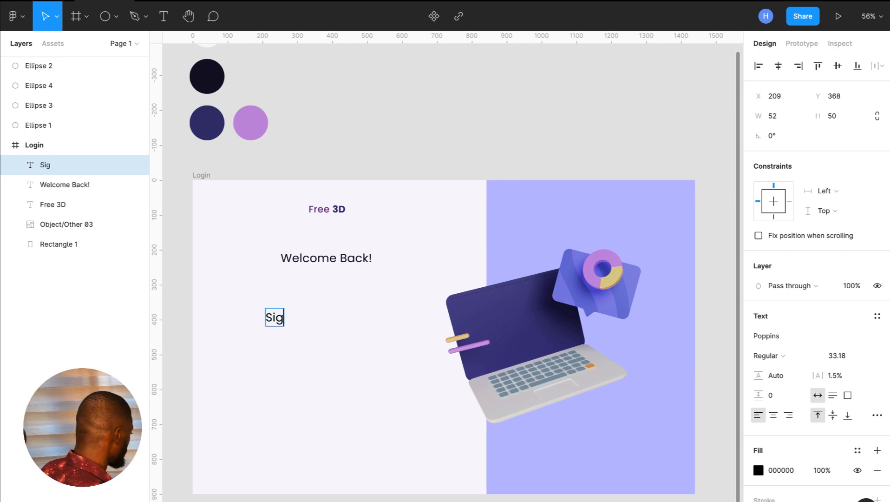
text(n in m)
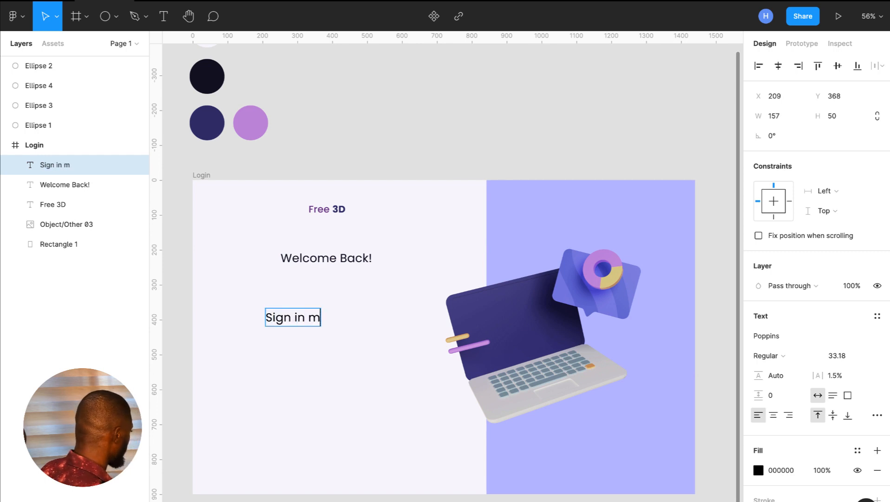
key(BackSpace)
key(BackSpace)
text(by enter)
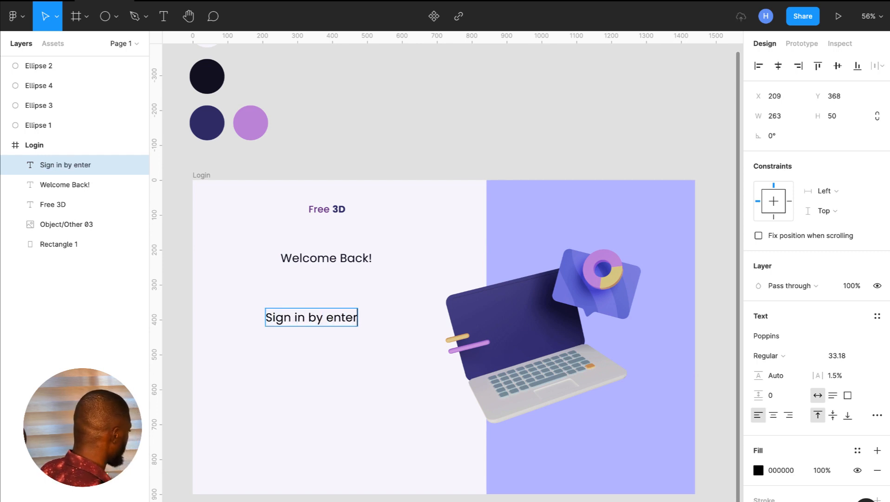
text(ing the info)
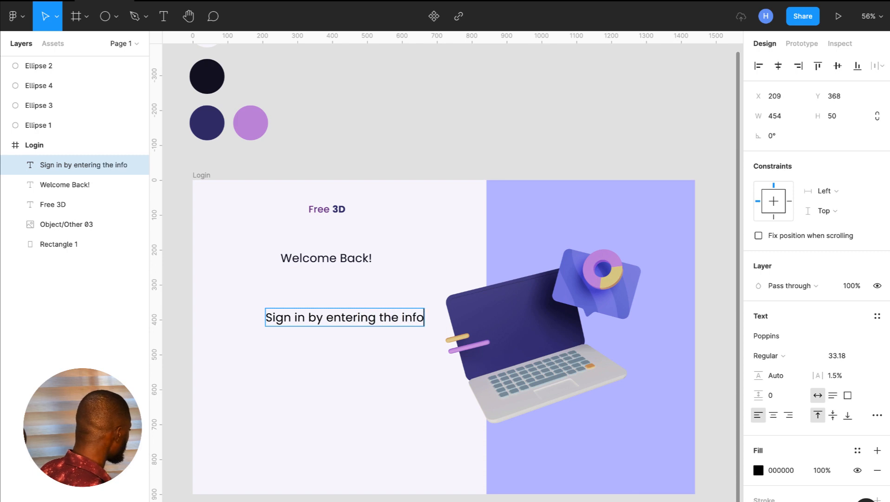
text(rmation be)
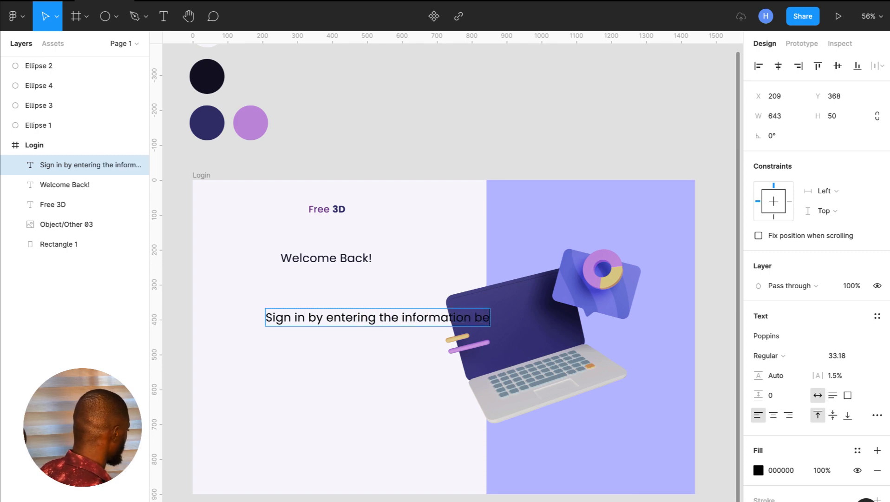
text(low)
Take the 19.20px size from type-scale.com and set it as the font size of the sign-in text in Figma.
key(ctrl+Right)
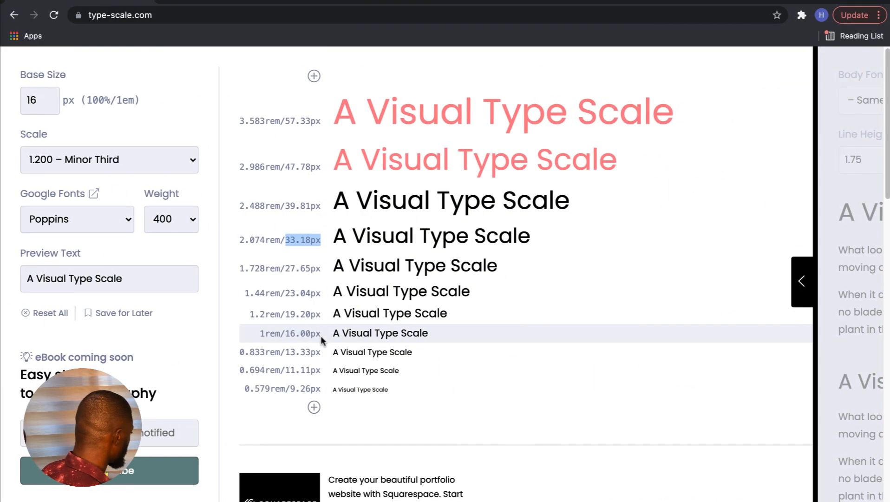
drag(324, 334, 287, 317)
key(ctrl+c)
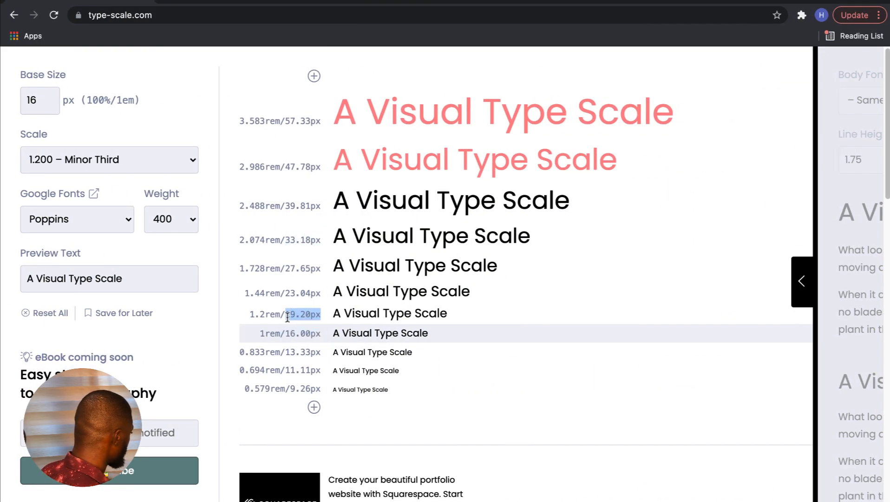
key(ctrl+Left)
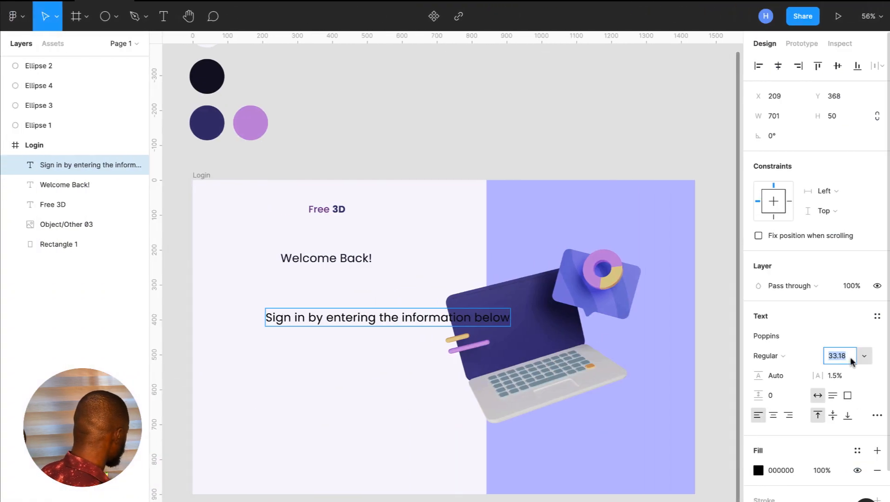
key(ctrl+v)
key(Return)
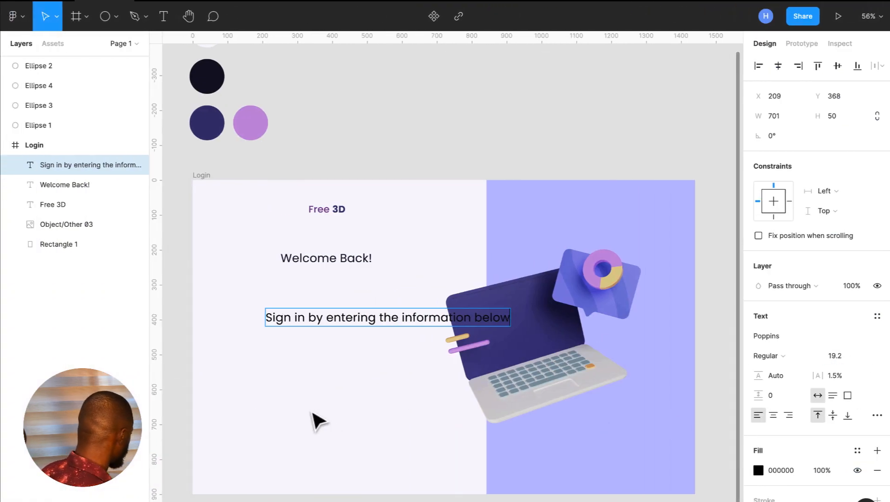
key(ctrl+z)
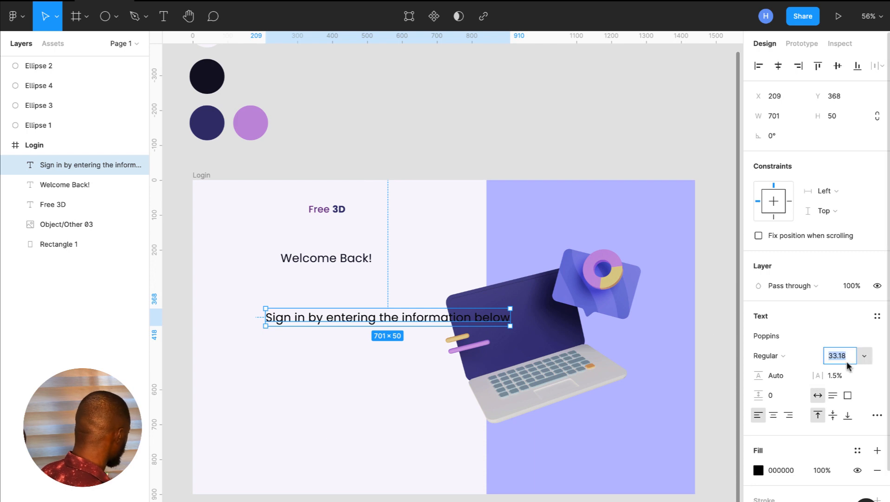
text(19.20)
key(Return)
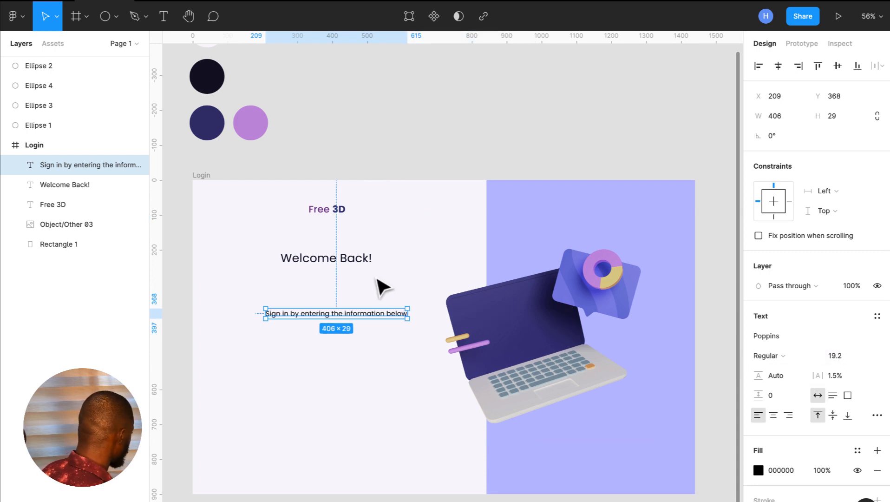
Change the "Welcome Back!" text's font to Montserrat with Medium weight.
click(365, 261)
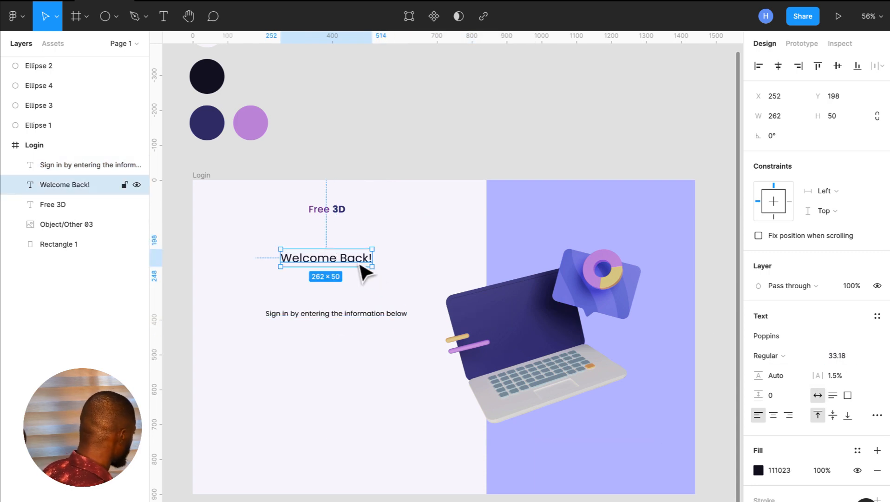
click(787, 340)
text(Mon)
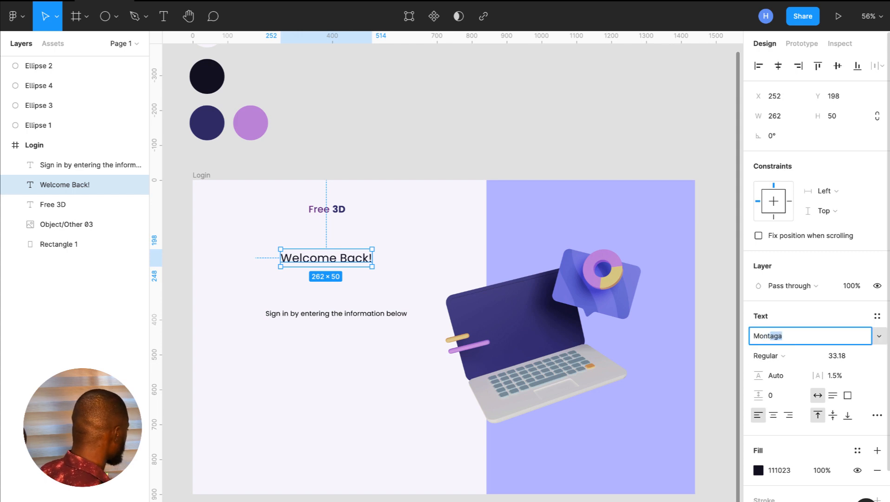
text(ts)
key(Return)
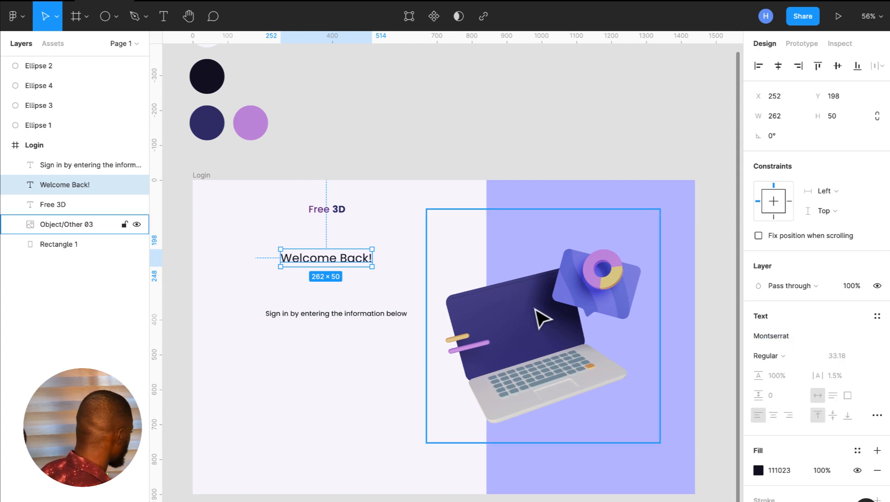
click(783, 356)
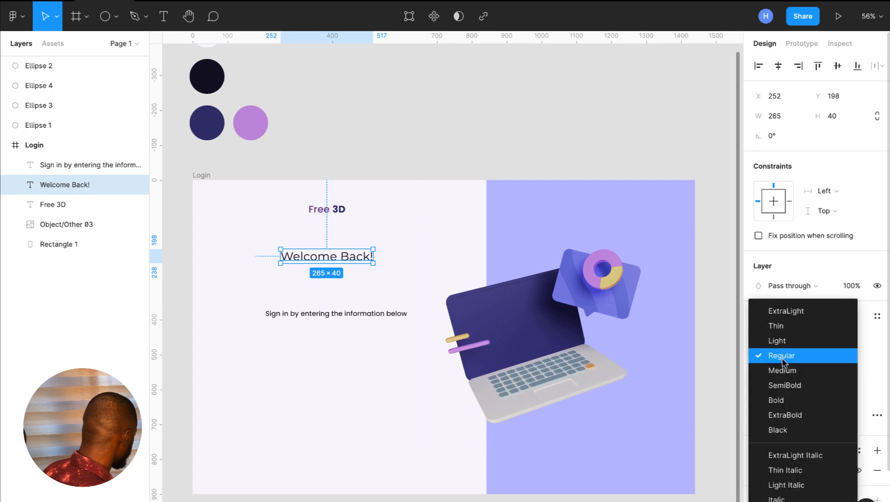
click(778, 368)
Fill the sign-in text with the near-black palette colour 111023 and move it up under "Welcome Back!", to about X 193, Y 258.
click(353, 314)
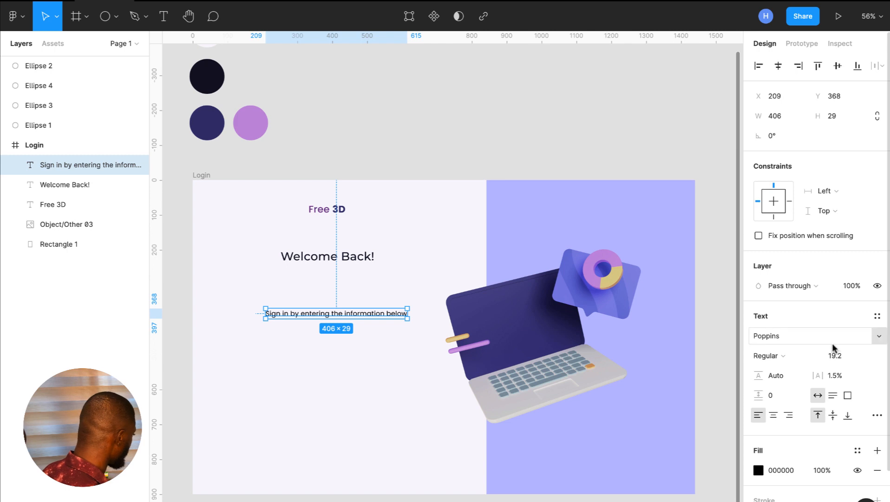
click(758, 470)
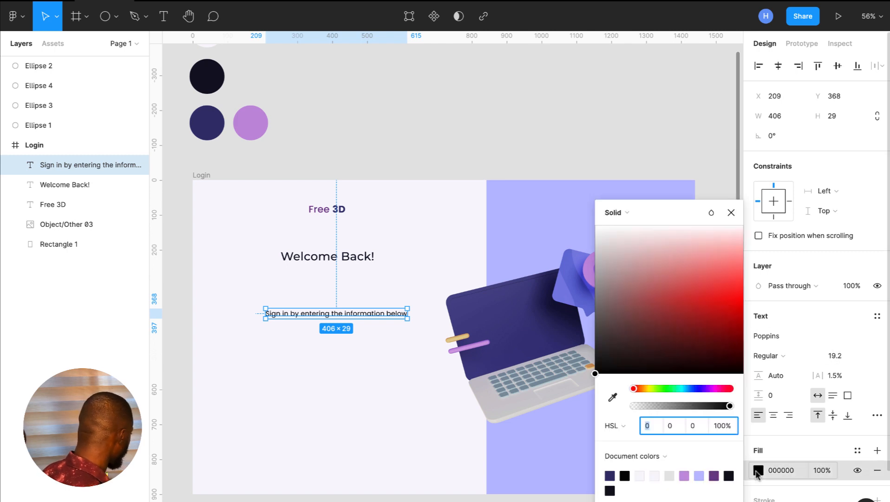
click(612, 398)
click(208, 78)
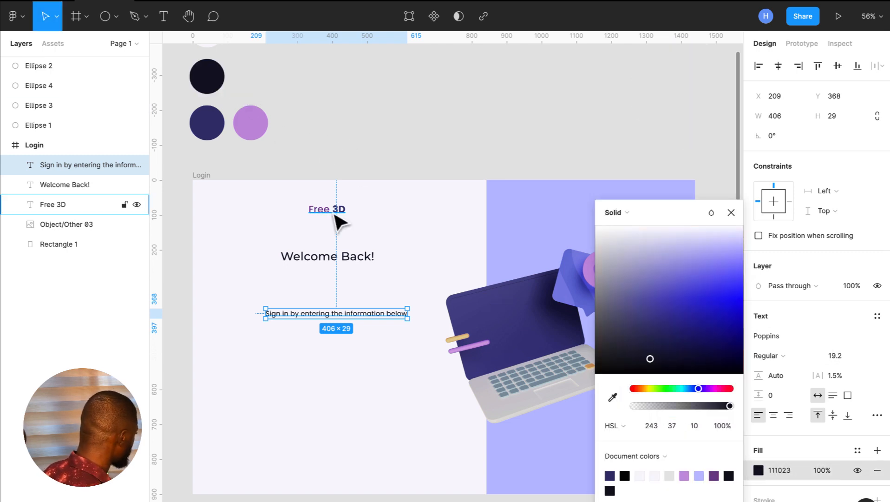
click(731, 213)
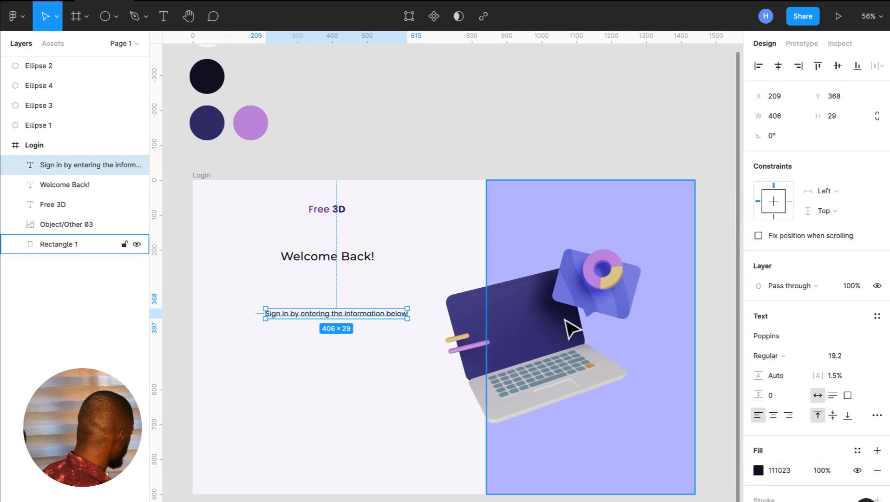
drag(382, 315, 377, 278)
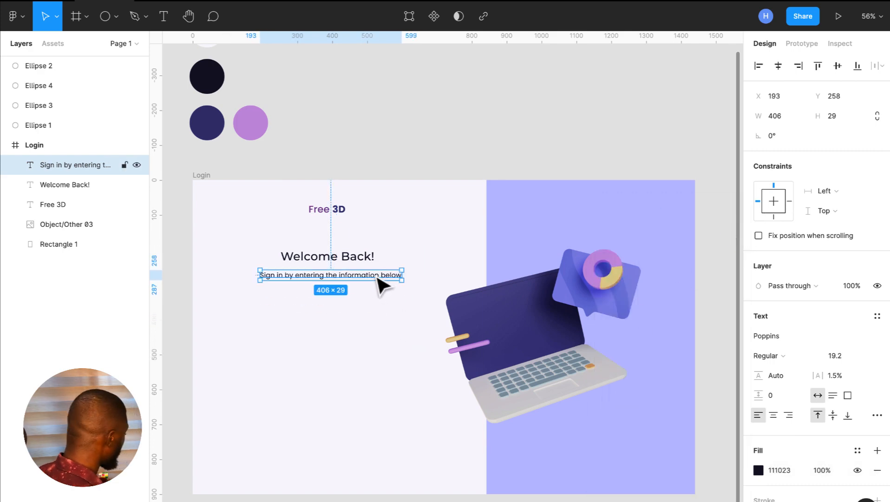
Compare the placement and text settings of the "Welcome Back!" heading and the sign-in line beneath it.
scroll(414, 305, up, 3)
click(414, 304)
click(414, 282)
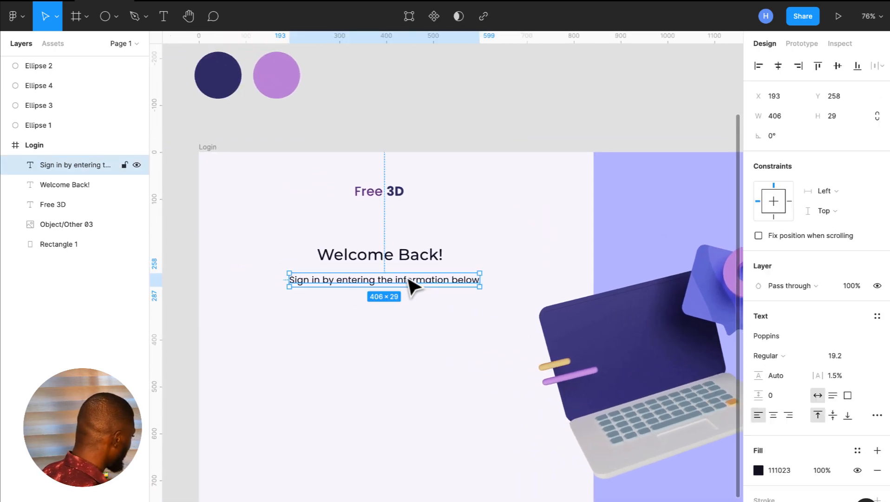
click(408, 257)
click(417, 281)
click(415, 259)
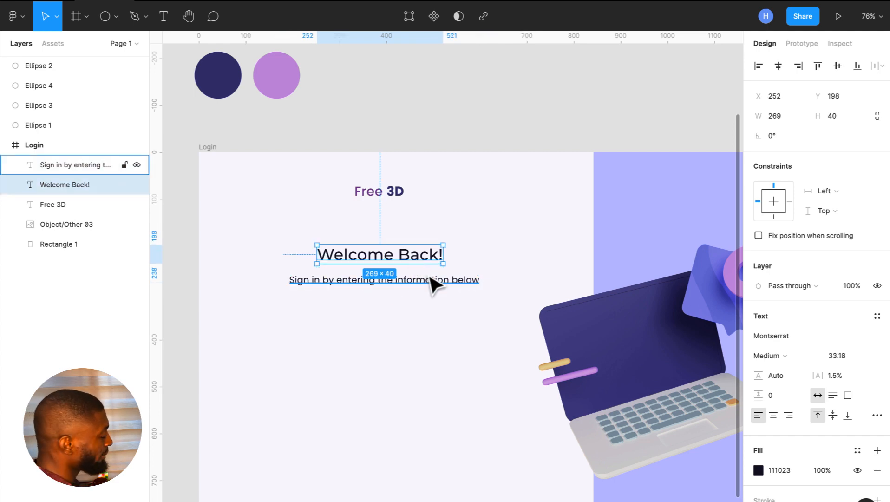
click(447, 310)
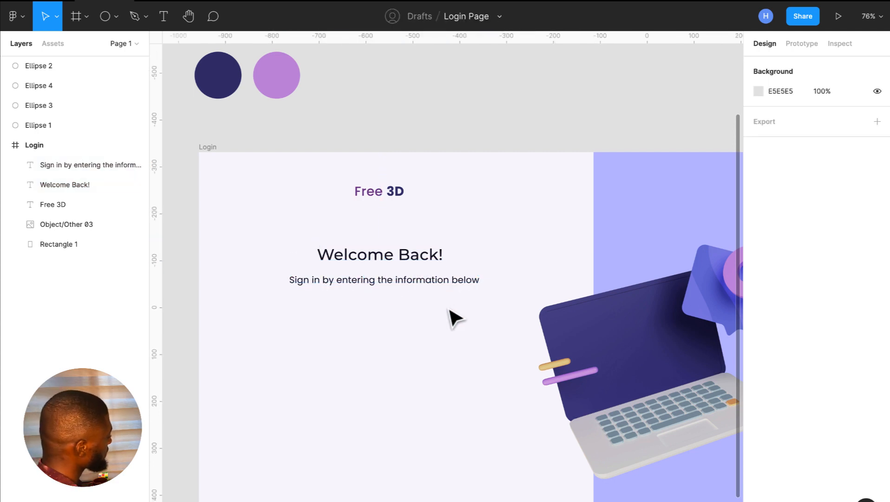
scroll(435, 286, down, 2)
click(441, 282)
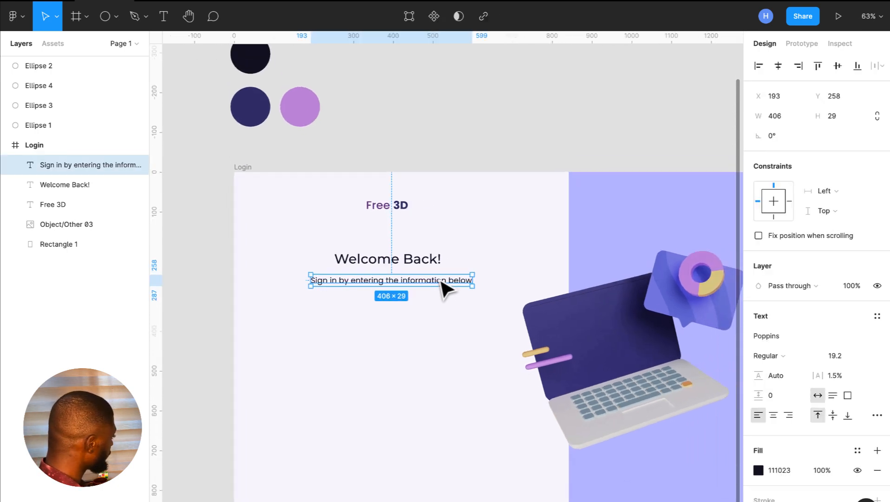
Recolour the sign-in text under "Welcome Back!" from near-black to the softer grey 575669.
scroll(441, 282, up, 3)
click(434, 253)
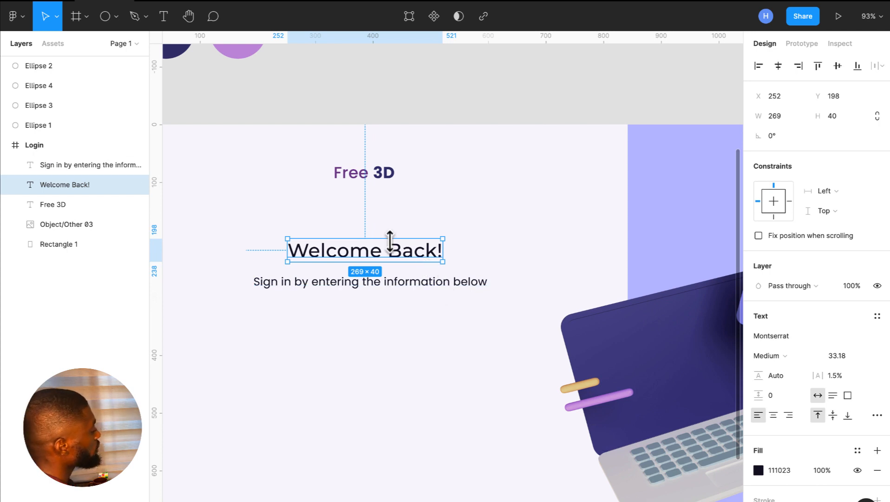
click(406, 280)
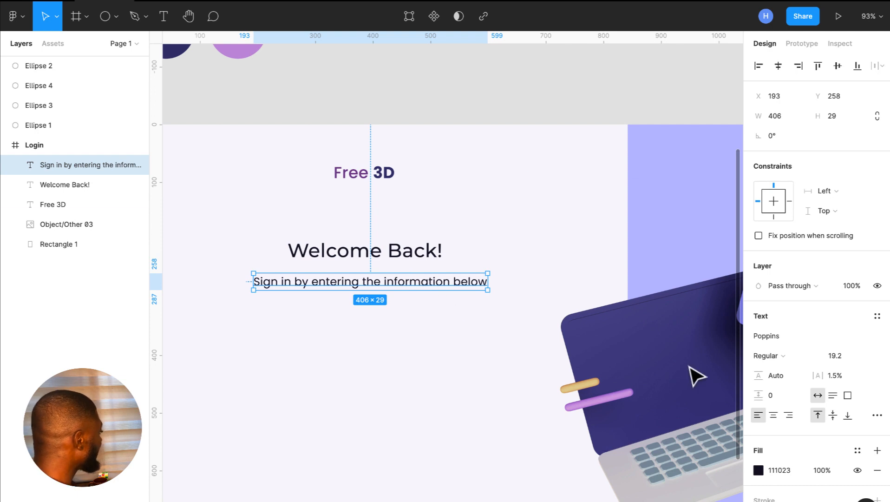
click(787, 470)
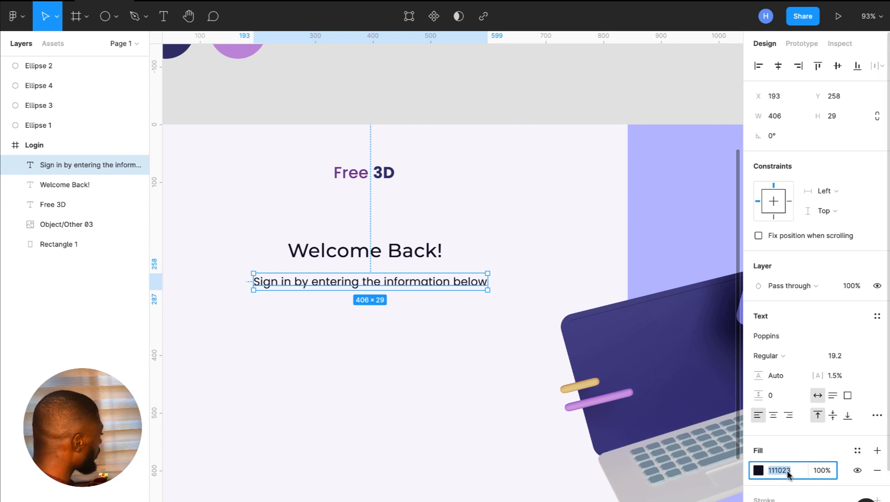
text(616073)
key(Return)
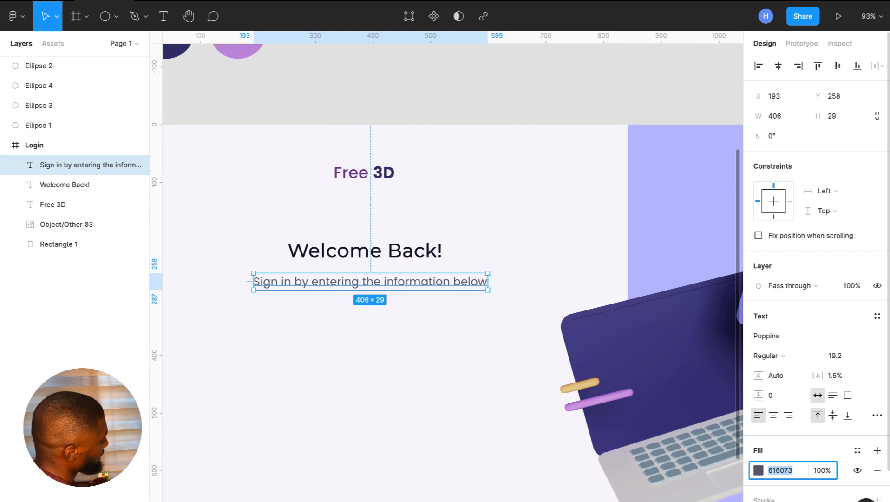
text(575669)
key(Return)
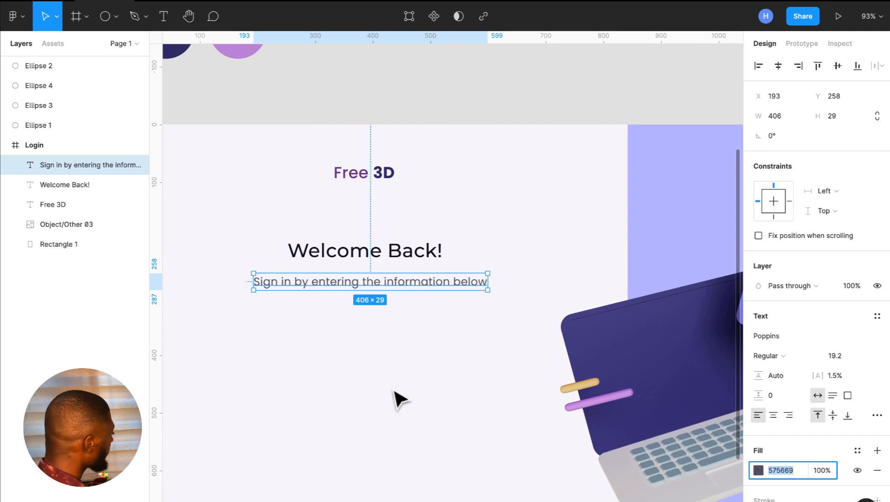
click(384, 322)
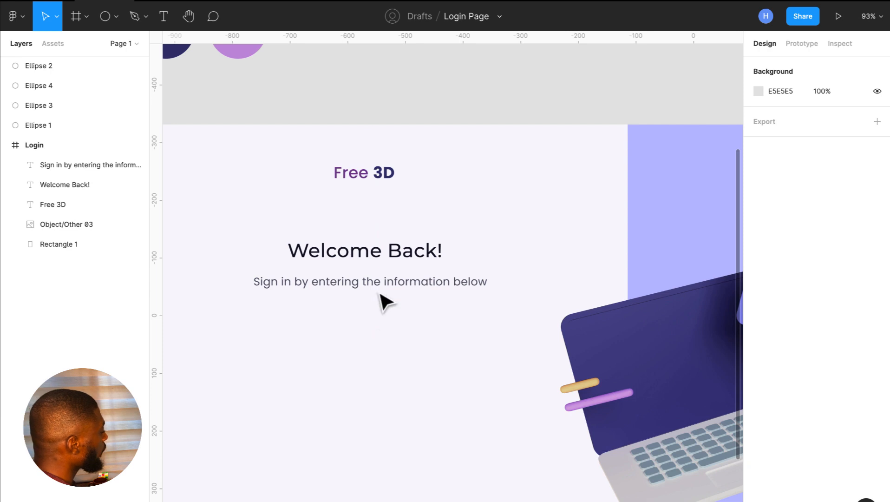
Compare the "Welcome Back!" heading with the grey sign-in line and review the whole login frame.
click(379, 257)
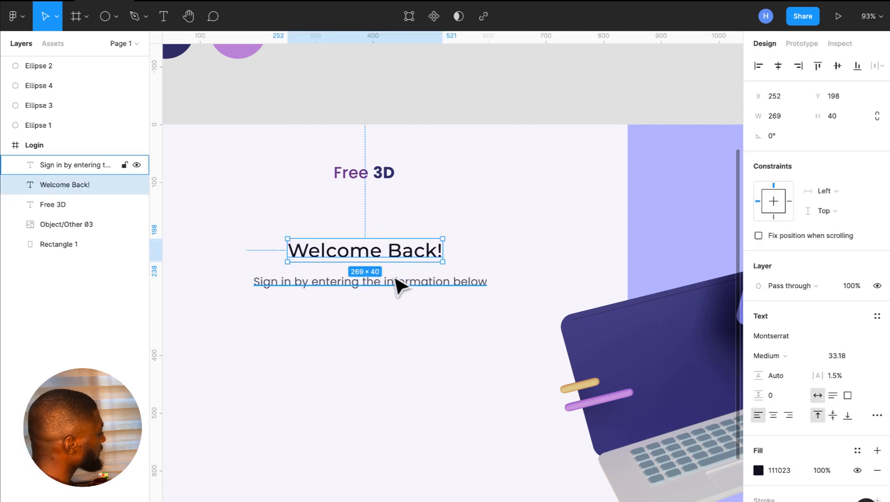
click(396, 281)
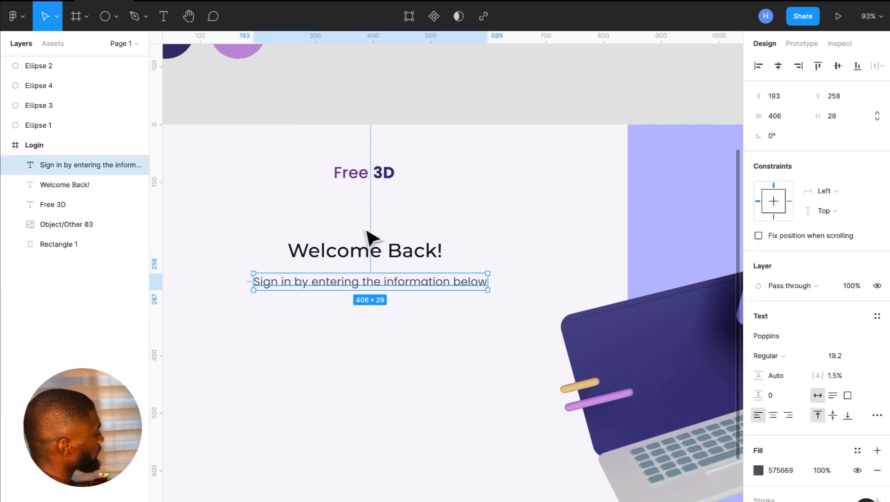
scroll(381, 310, down, 5)
scroll(377, 299, up, 2)
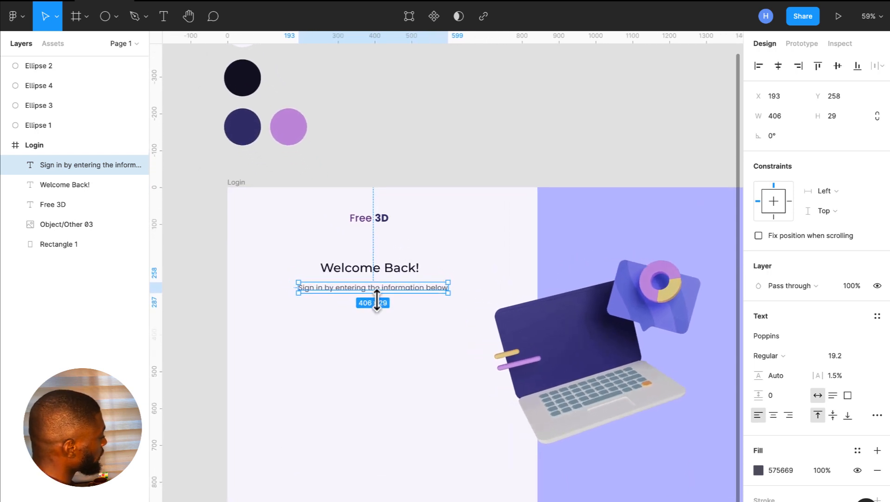
click(382, 328)
scroll(382, 328, down, 1)
scroll(382, 328, down, 2)
scroll(382, 328, right, 2)
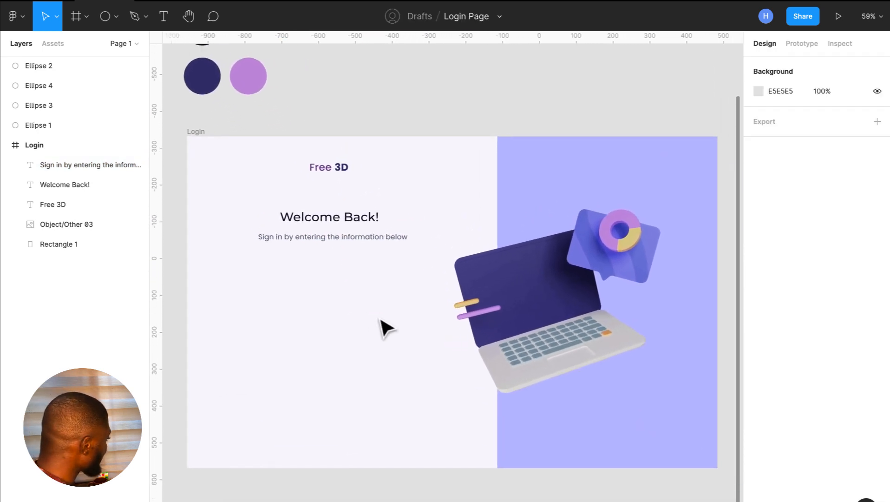
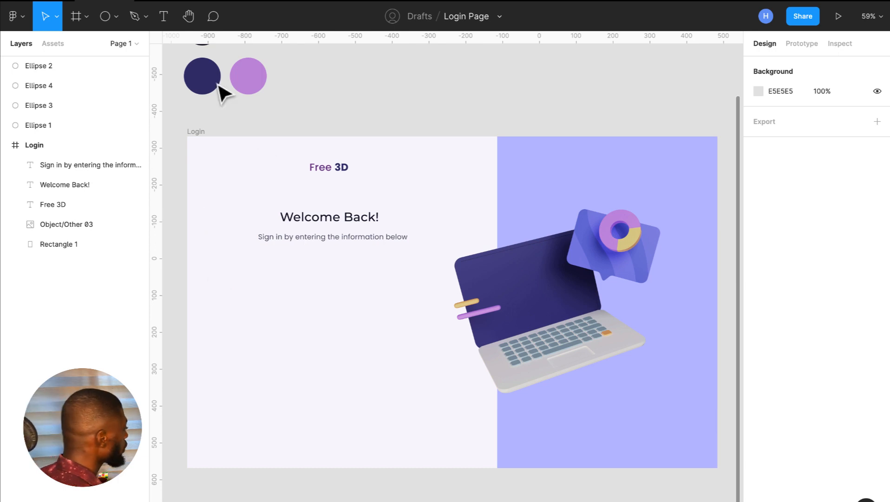
Add an "Email Address" text label below the sign-in line at about X 203, Y 405.
click(163, 17)
click(261, 286)
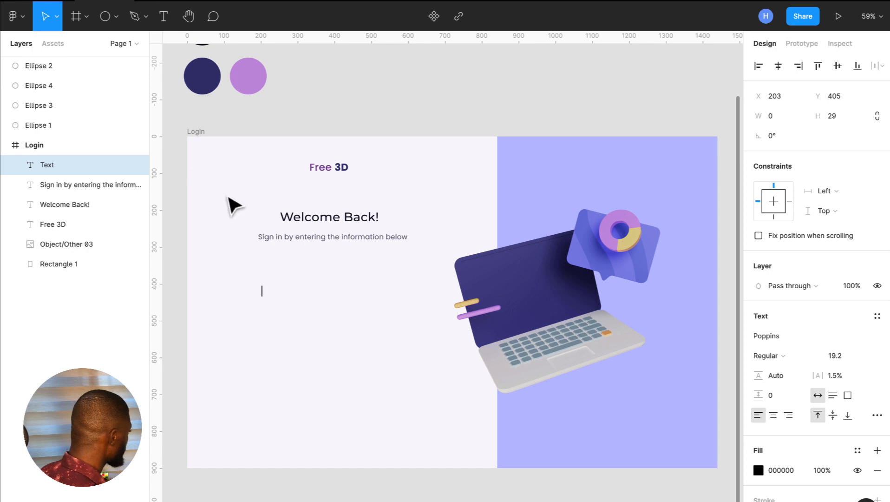
text(Ema)
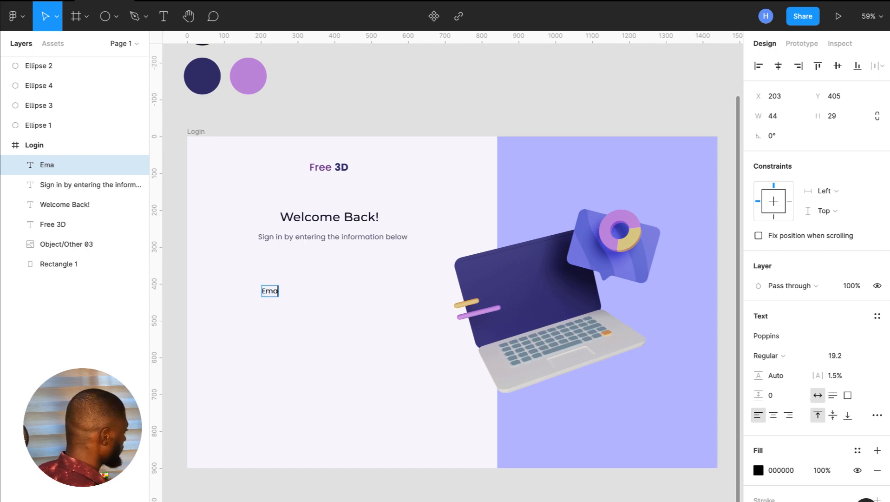
text(il Address)
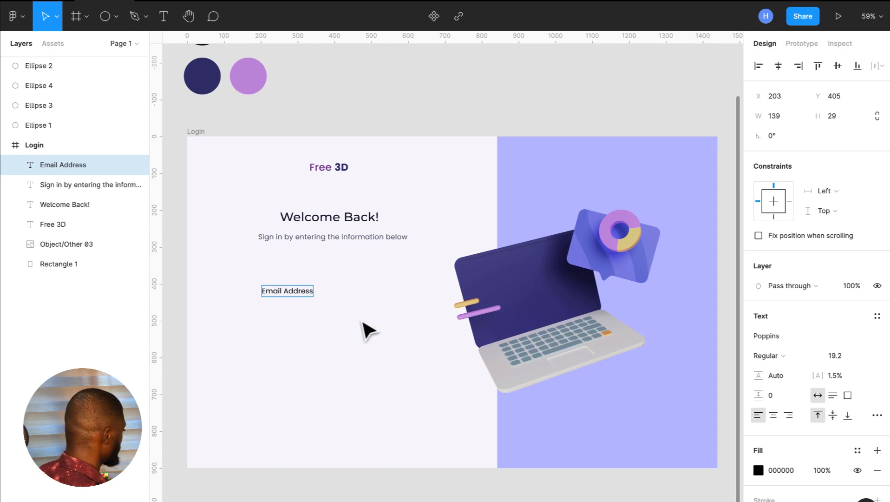
key(Escape)
Duplicate the "Email Address" label directly below at about Y 454 and replace the copy's text with a sample email address.
key(ctrl+d)
drag(290, 302, 291, 321)
double_click(286, 311)
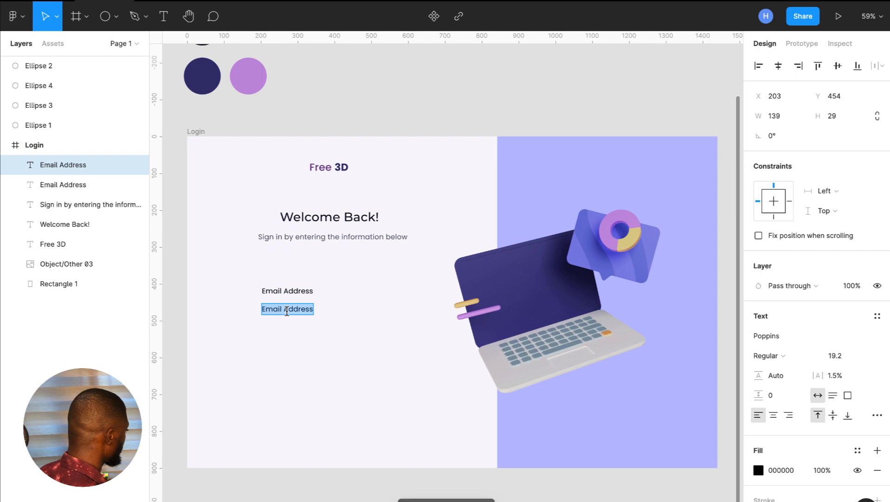
text(exm)
text(pl)
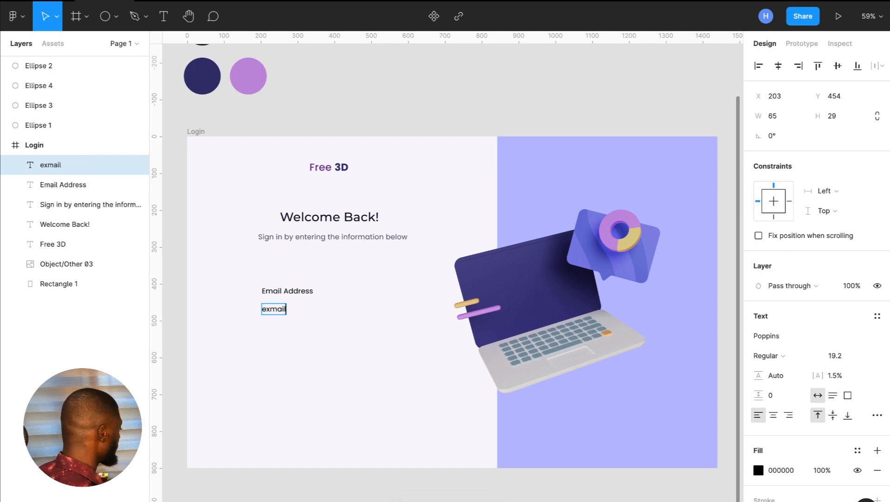
key(BackSpace)
key(BackSpace)
key(BackSpace)
key(BackSpace)
text(m)
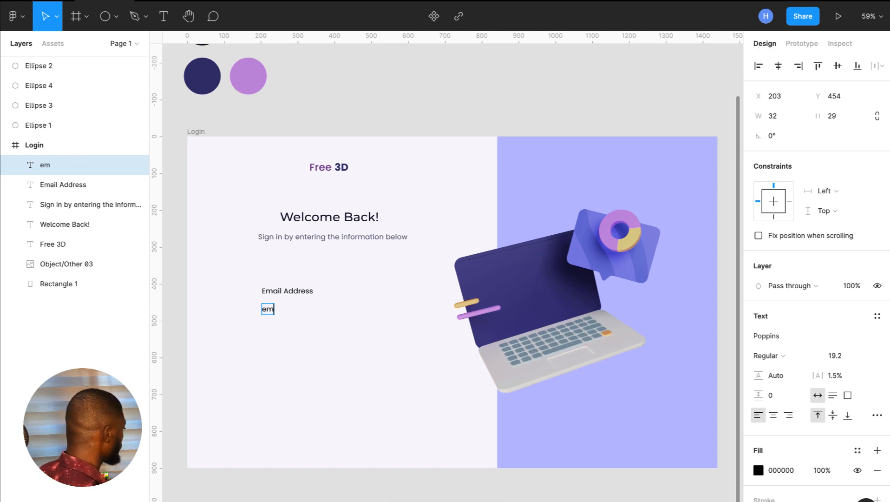
text(ail@exa)
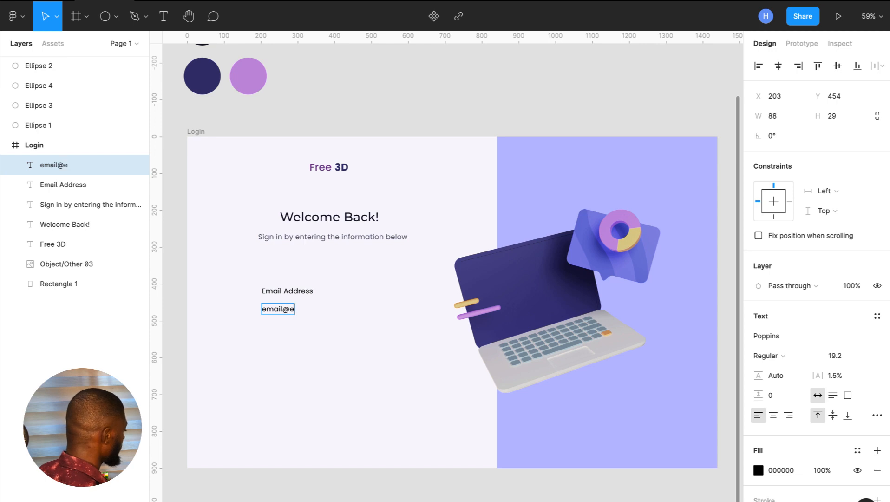
key(BackSpace)
text(ample.com)
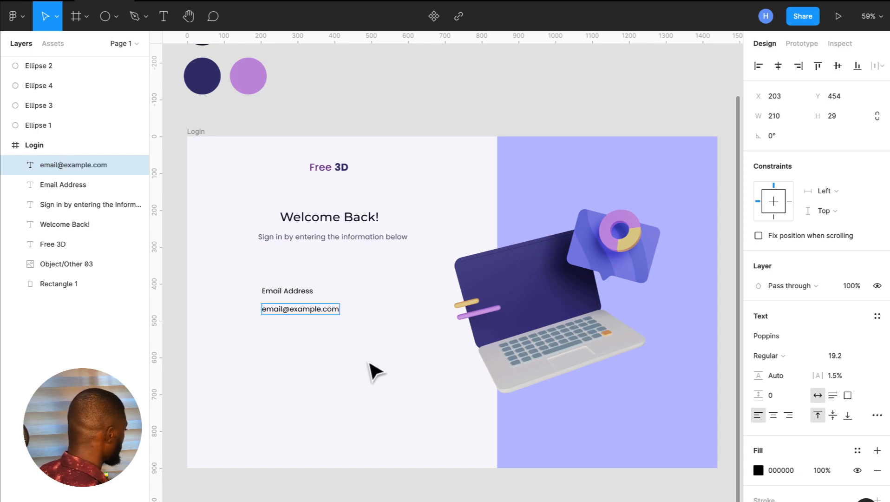
key(Escape)
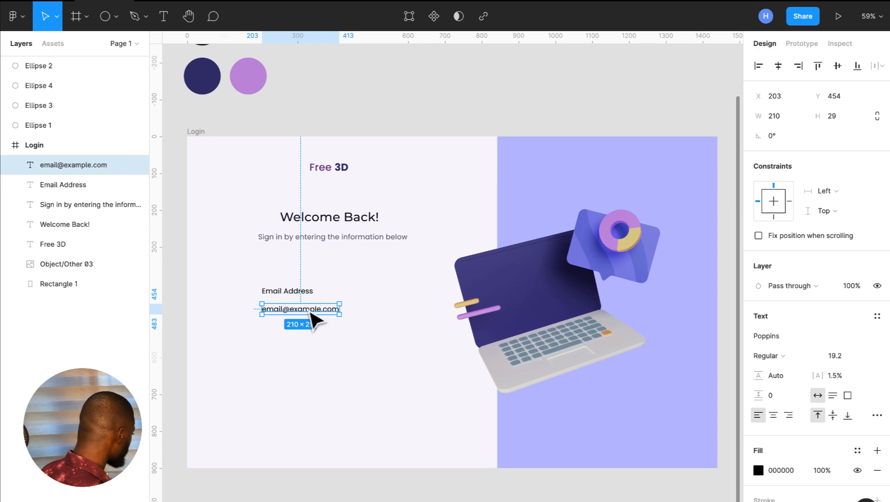
Move the sample email text up to about Y 435 and set its font size to the 16.00px taken from type-scale.com.
drag(310, 311, 309, 308)
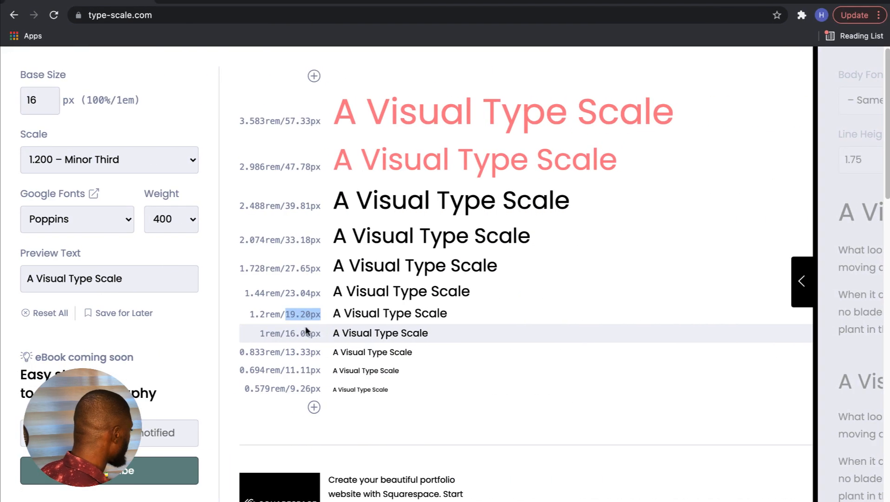
drag(321, 333, 287, 335)
key(ctrl+c)
key(ctrl+Left)
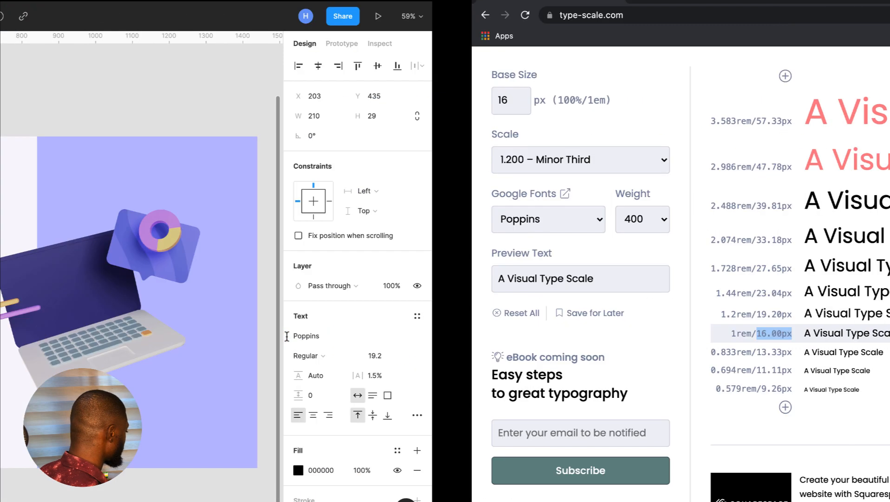
click(349, 327)
click(327, 308)
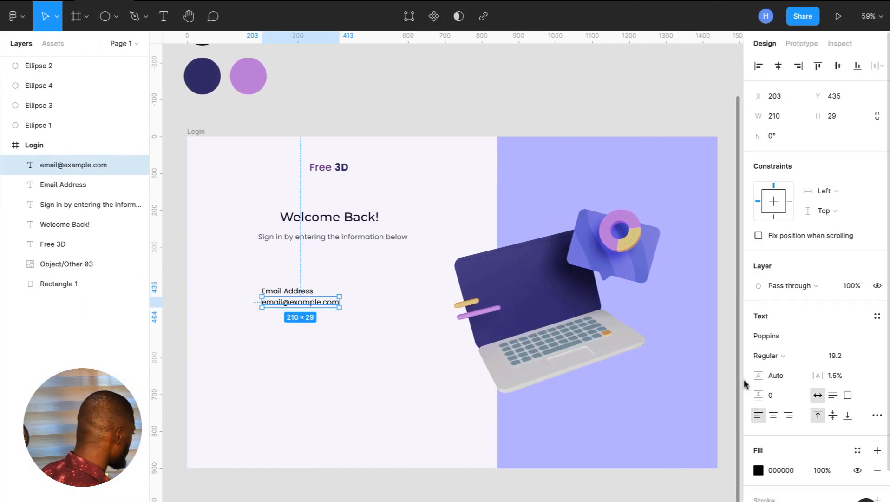
click(846, 356)
key(ctrl+v)
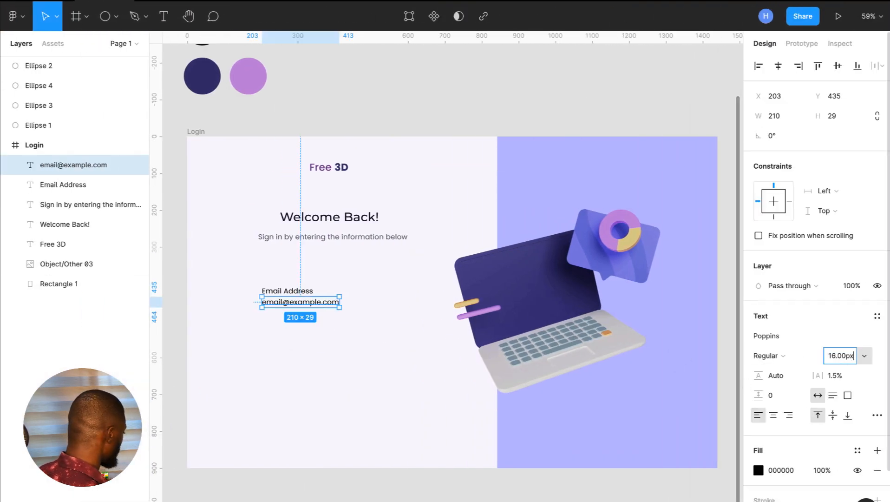
key(Return)
Try the Medium weight on the sample email text and set it back to Regular.
click(797, 355)
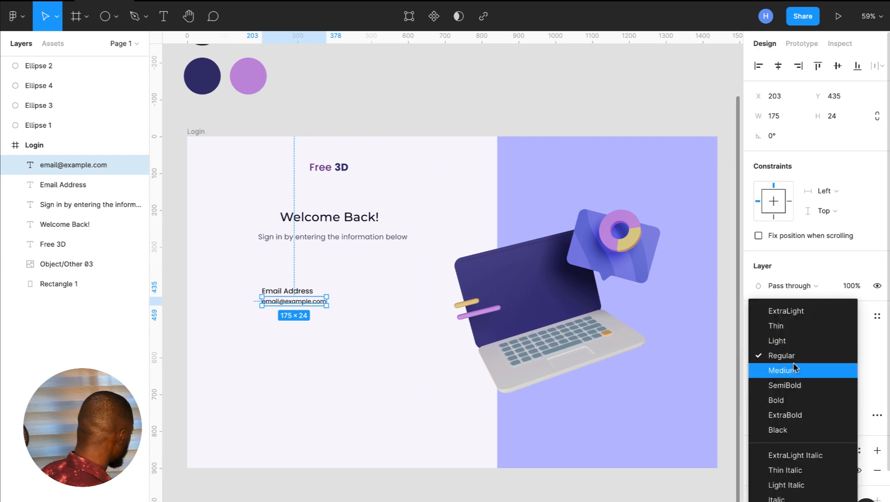
click(794, 367)
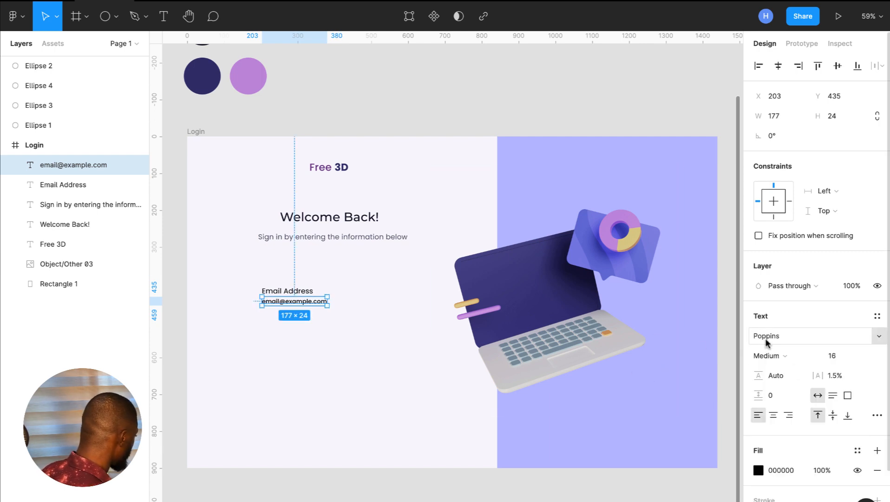
click(772, 356)
click(775, 340)
click(303, 339)
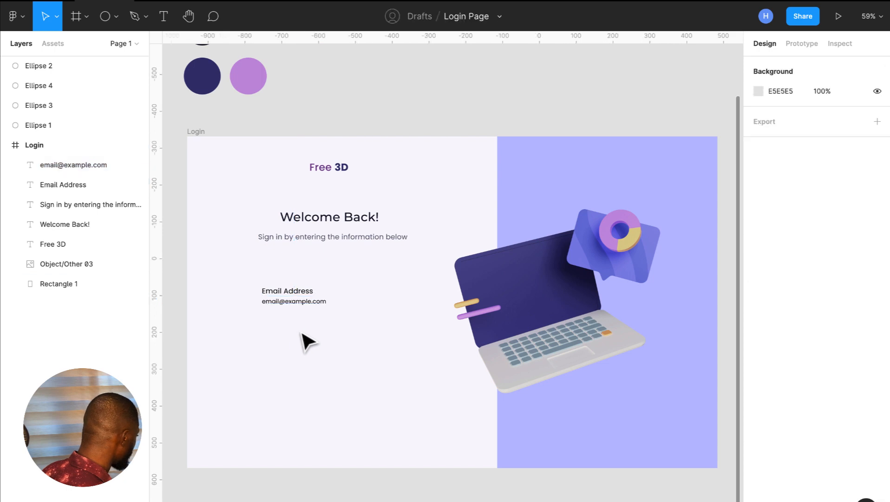
Set the "Email Address" label's font size to 13.33, the step below 16.00px on the type-scale.com scale.
scroll(302, 309, up, 3)
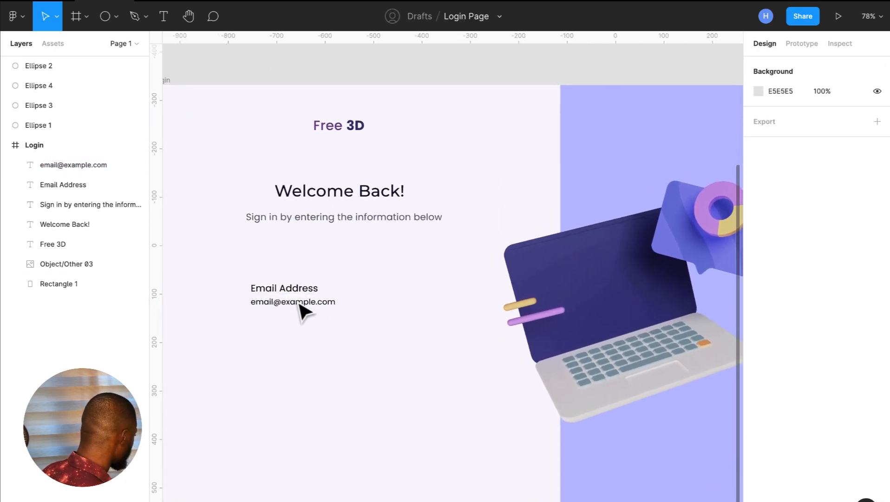
scroll(300, 304, down, 2)
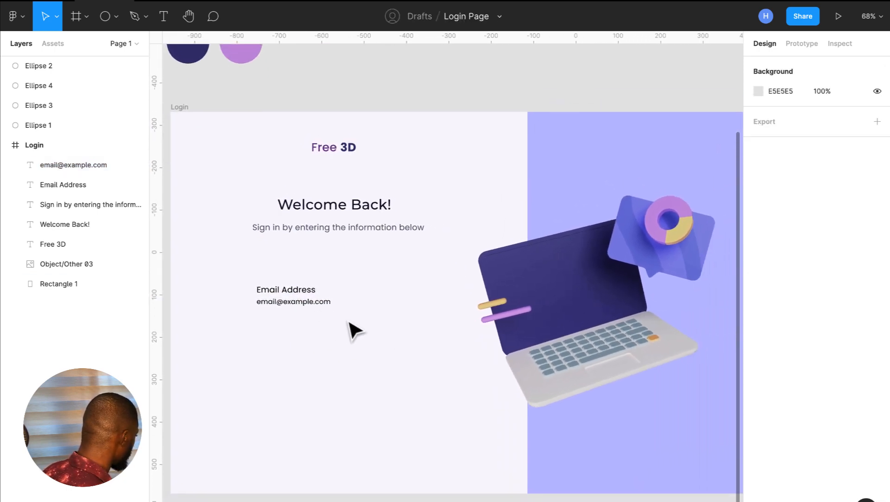
scroll(353, 328, left, 2)
scroll(349, 323, down, 1)
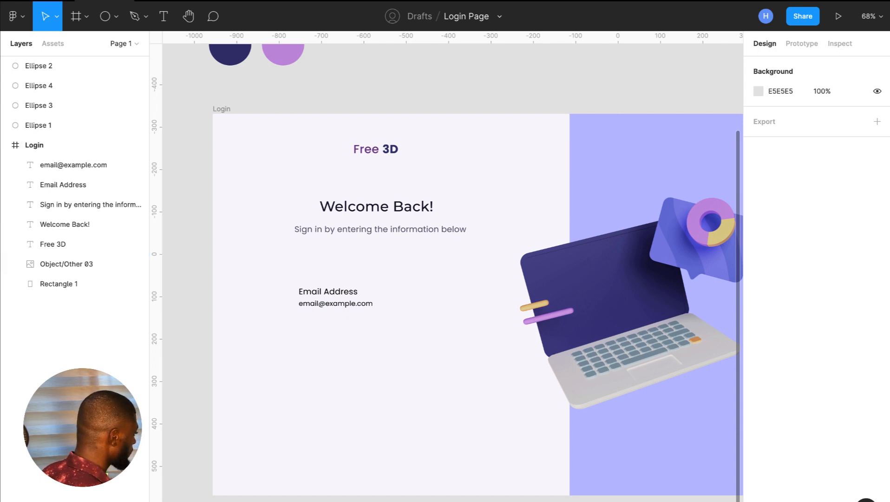
click(349, 294)
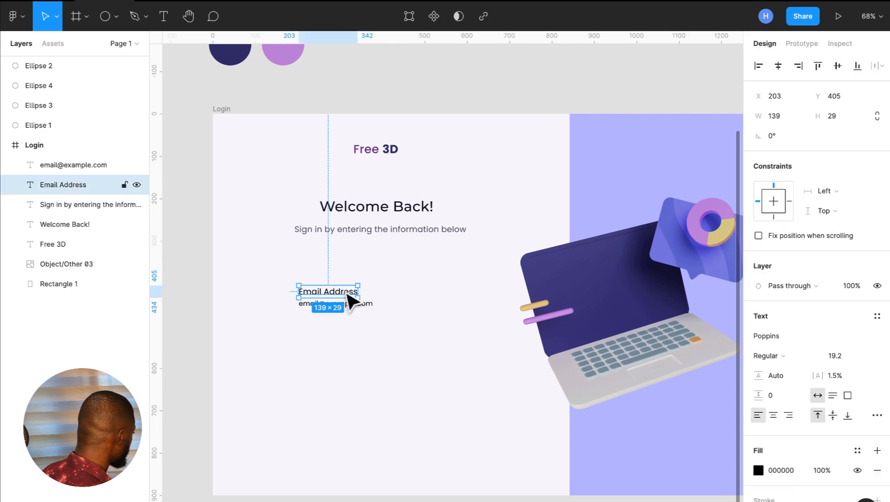
key(ctrl+Right)
click(321, 354)
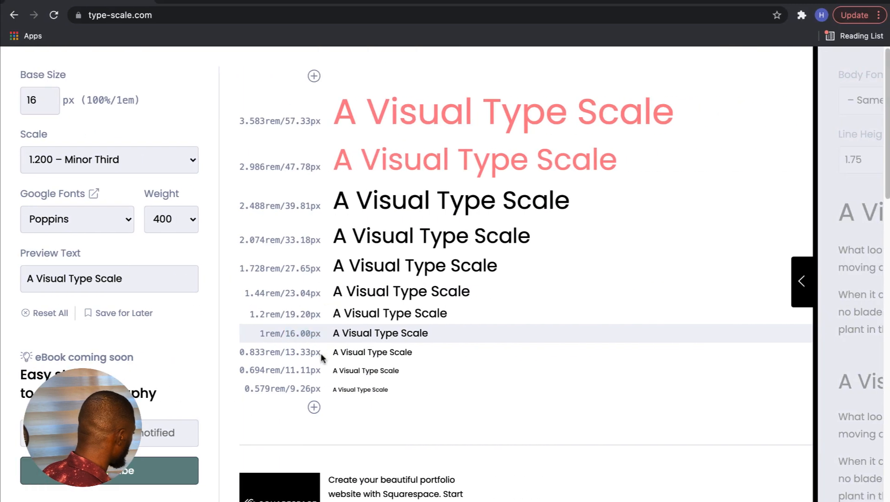
drag(321, 353, 288, 359)
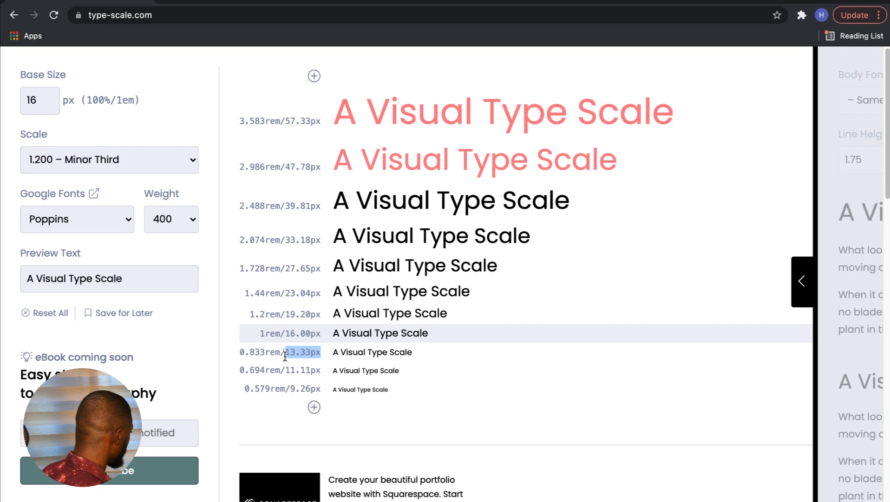
key(ctrl+Left)
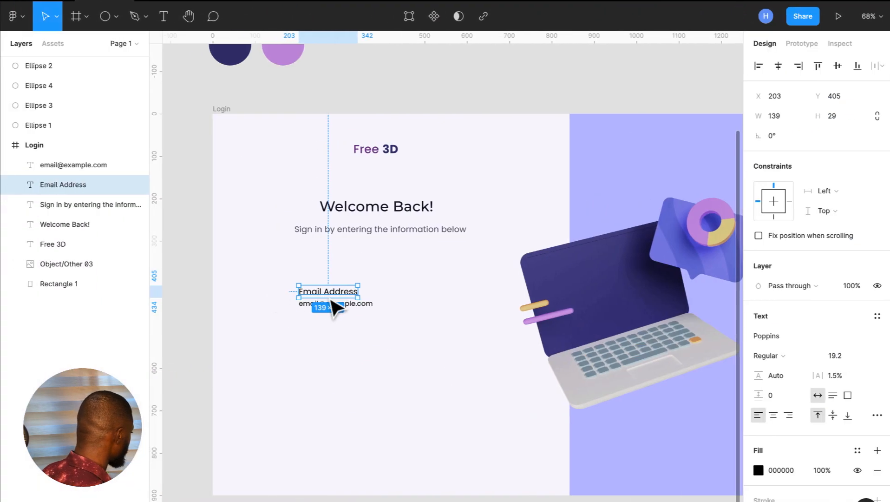
click(843, 356)
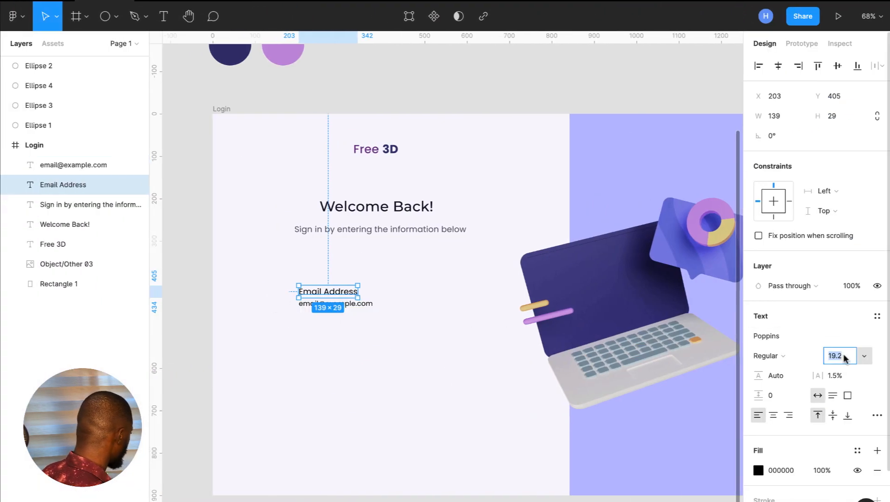
text(13.33)
key(Return)
click(383, 355)
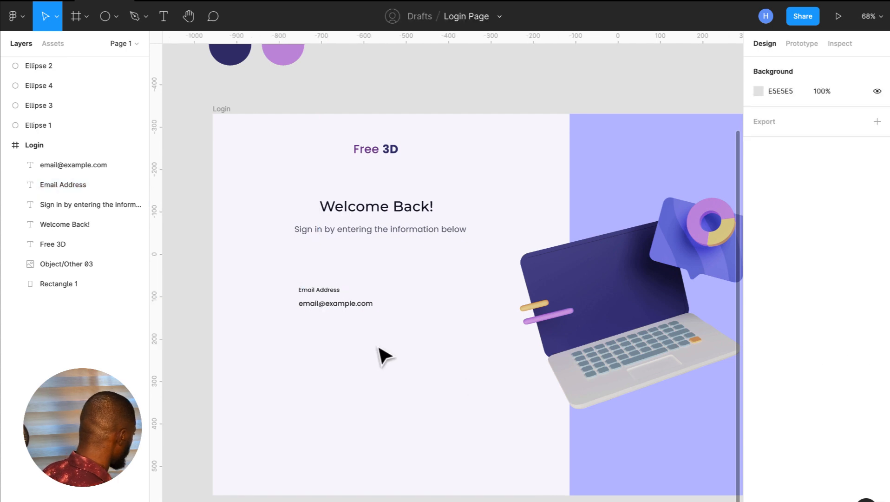
Compare the size and text properties of the "Email Address" label and the sample email text below it.
scroll(379, 348, up, 3)
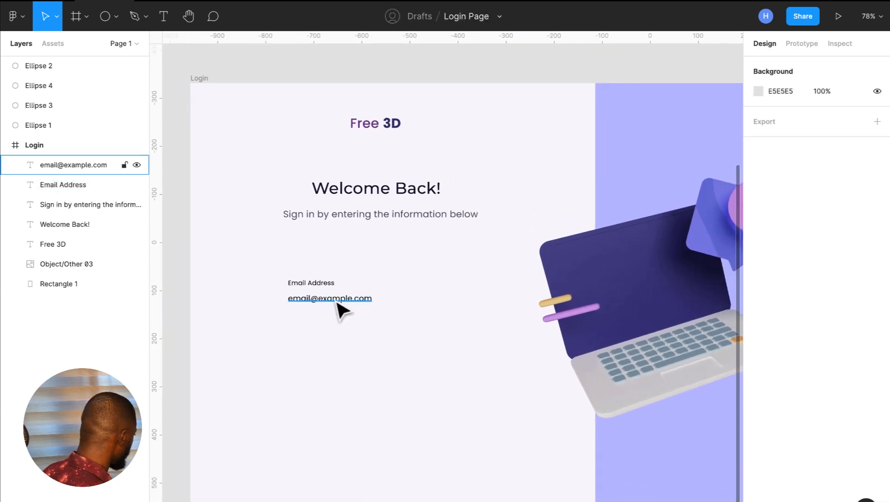
click(338, 304)
click(323, 286)
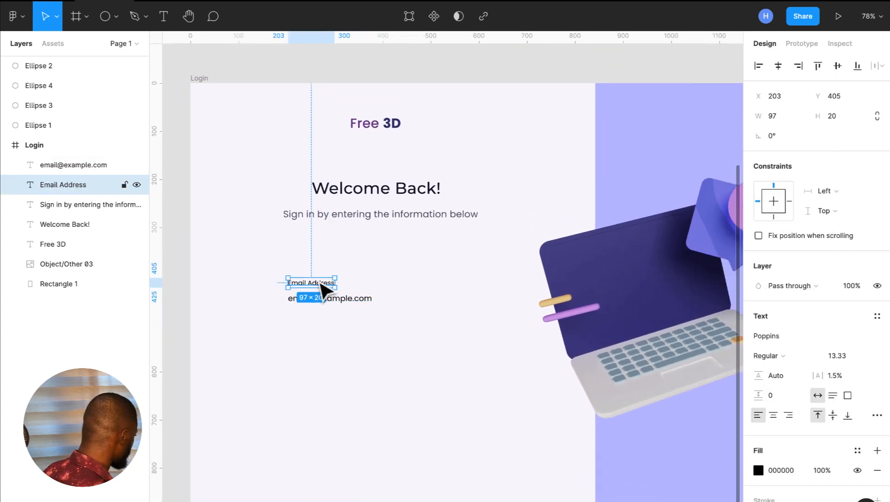
click(369, 302)
scroll(372, 308, down, 2)
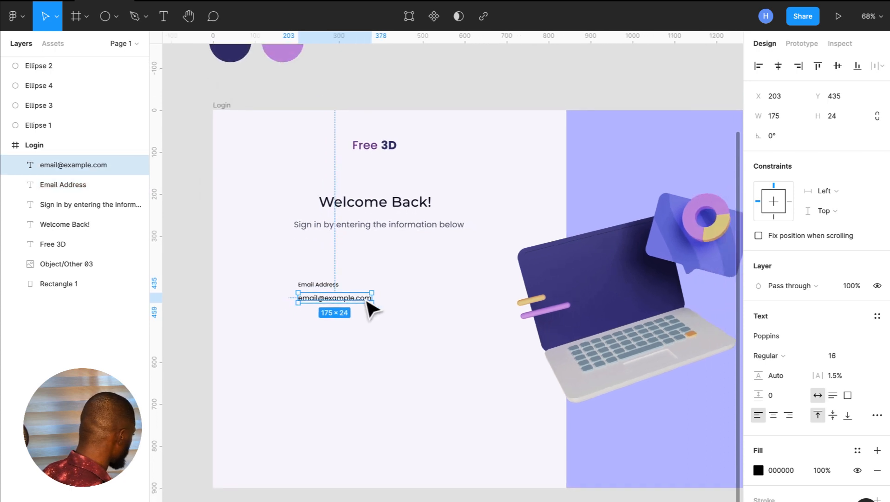
scroll(367, 309, up, 2)
scroll(367, 308, left, 2)
click(368, 322)
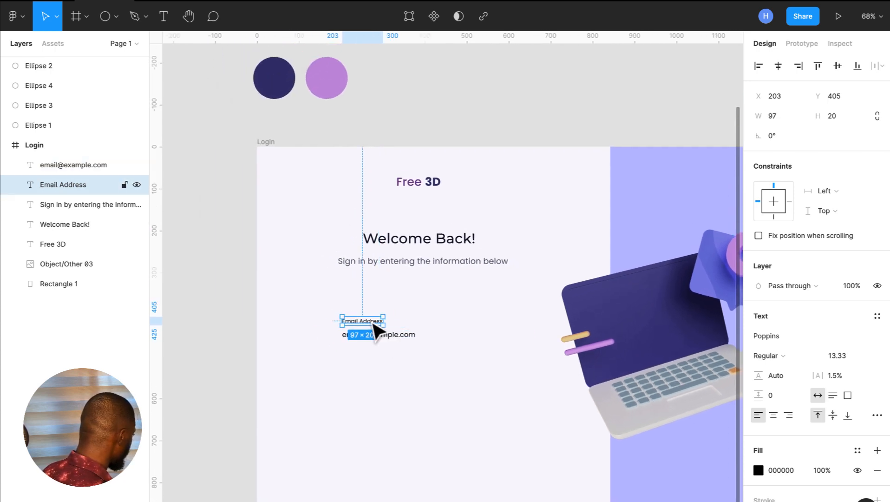
click(398, 339)
scroll(378, 344, up, 3)
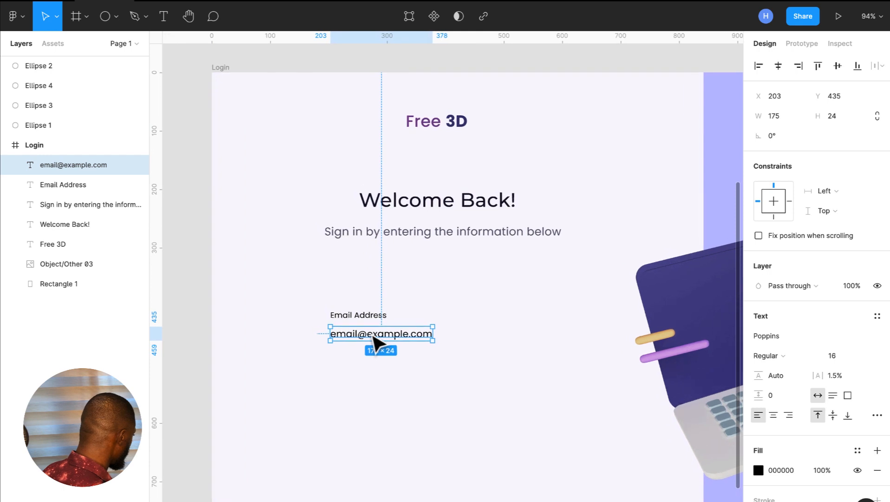
Copy the fill colour 575669 from the "Sign in by entering the information below" line to the "Email Address" label.
click(367, 315)
click(434, 235)
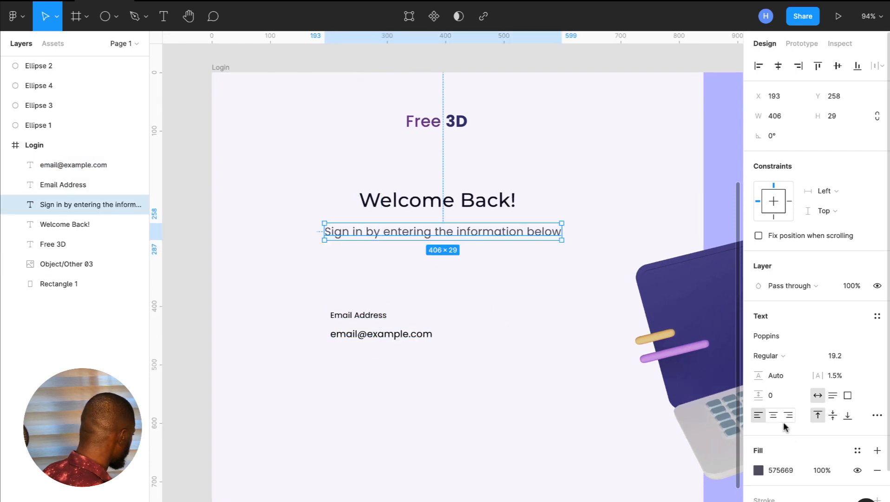
click(796, 471)
key(ctrl+c)
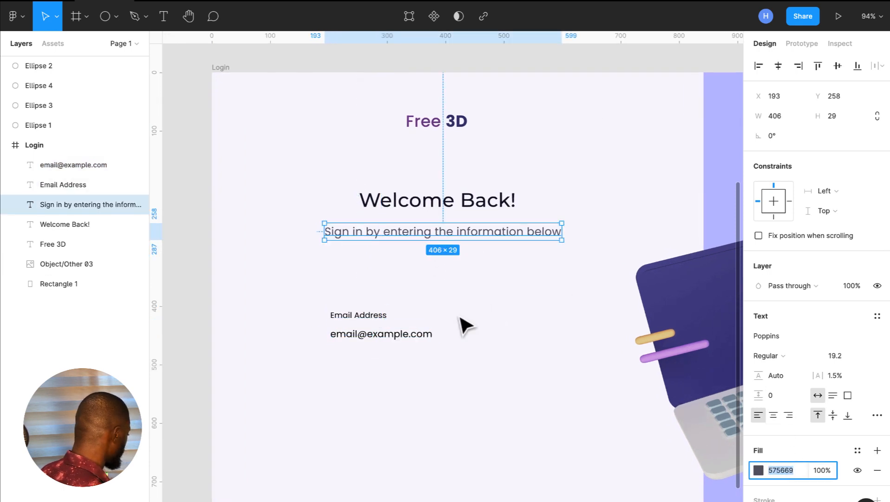
click(367, 316)
click(793, 471)
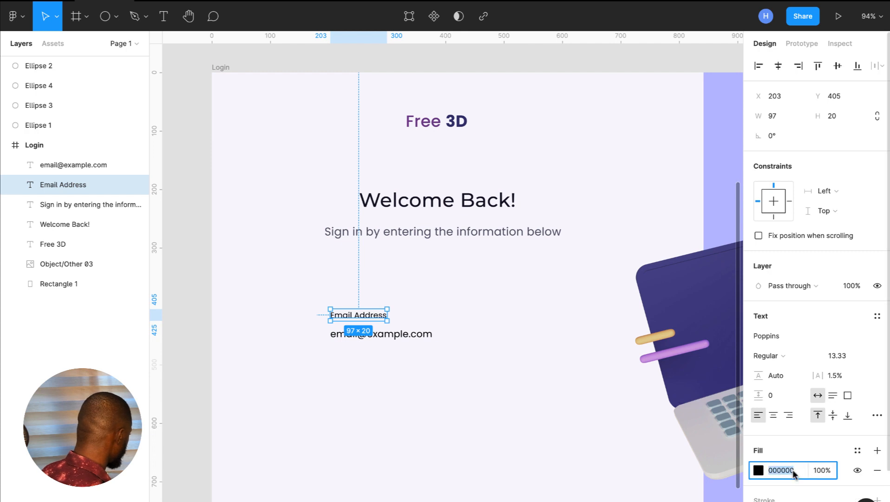
key(ctrl+v)
click(421, 397)
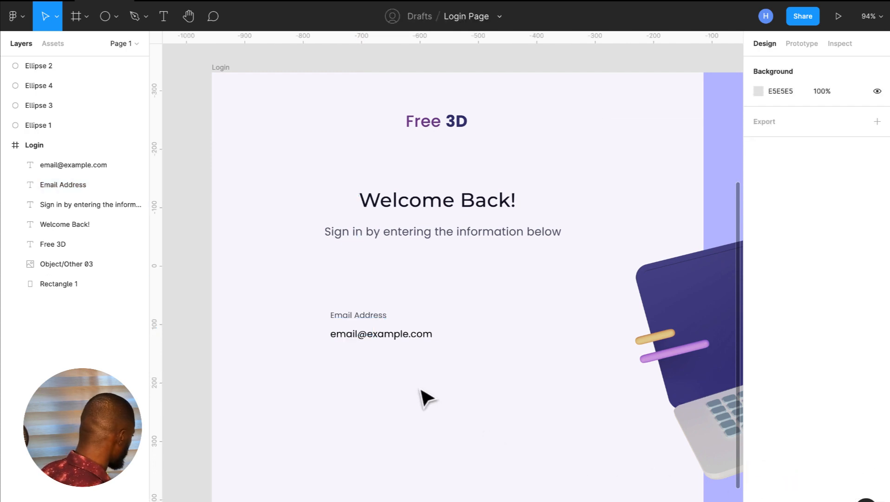
Set the sample email text's fill to 111023 by sampling the near-black palette circle above the Login frame.
click(412, 344)
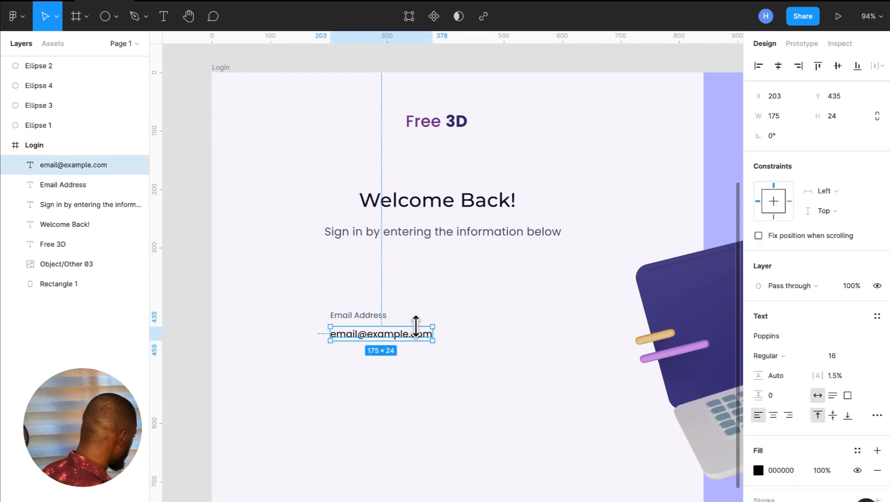
scroll(392, 341, down, 5)
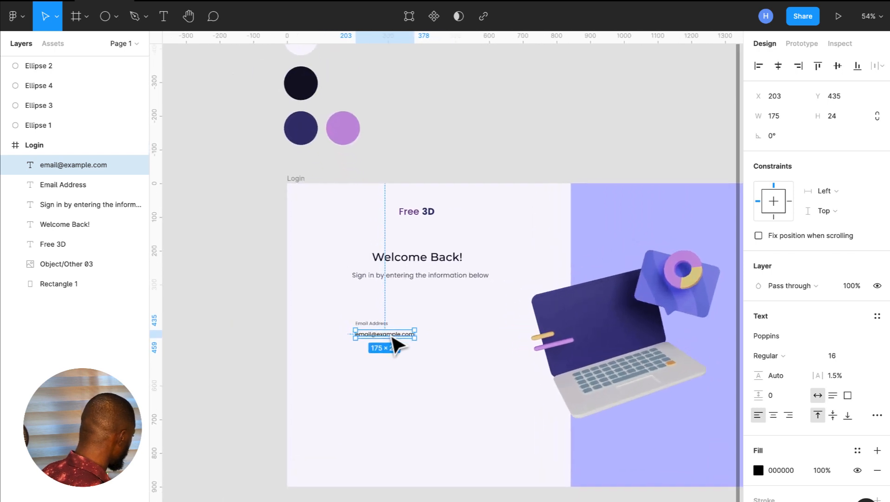
click(759, 469)
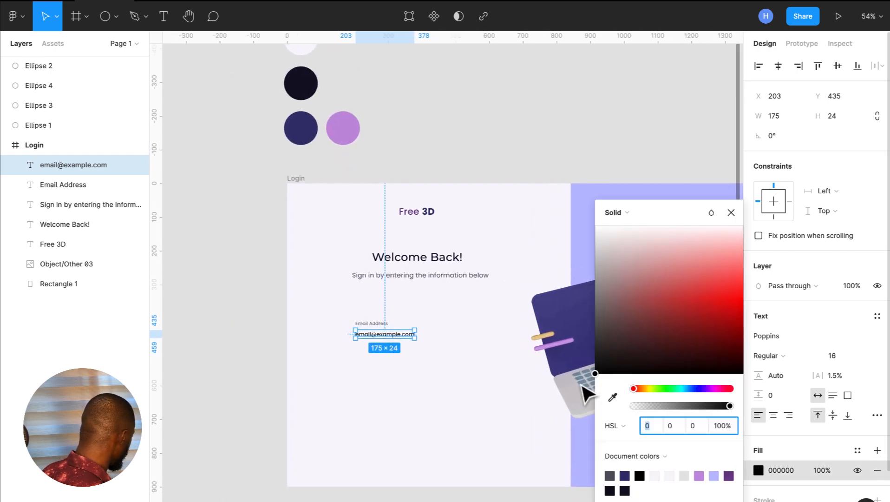
click(613, 397)
click(305, 87)
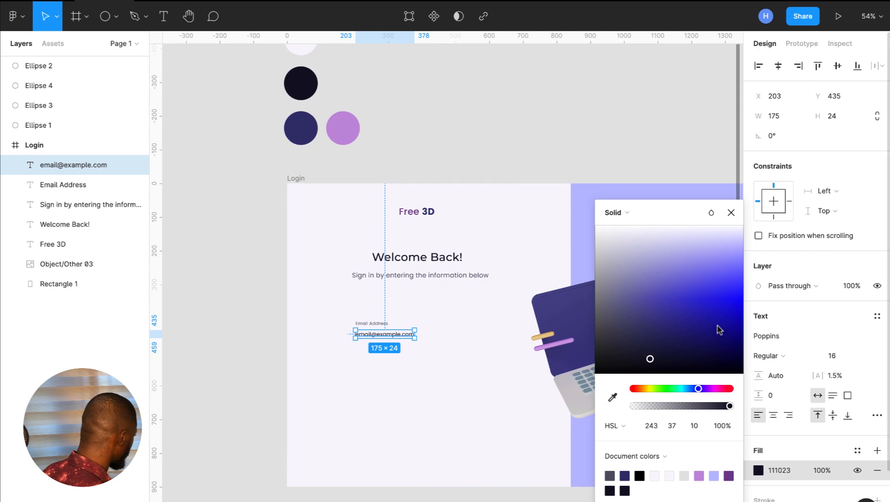
Set the sample email text's font weight to Medium.
click(769, 356)
click(782, 373)
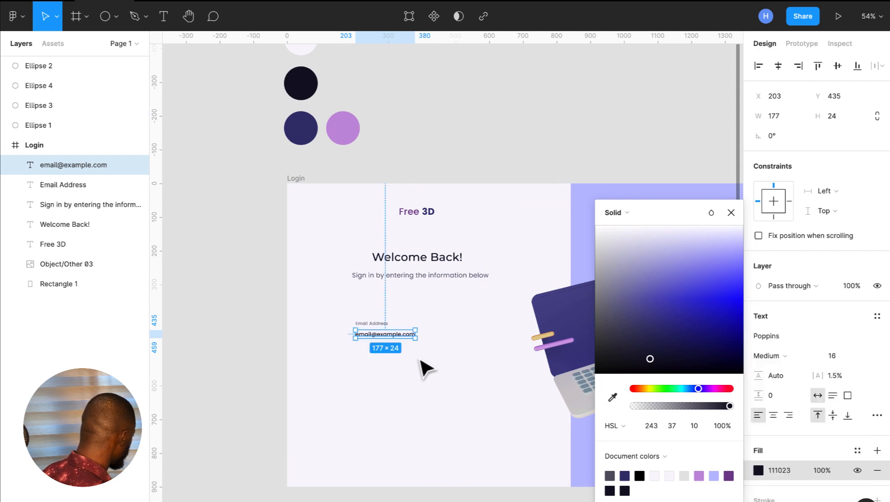
click(427, 369)
scroll(427, 368, up, 5)
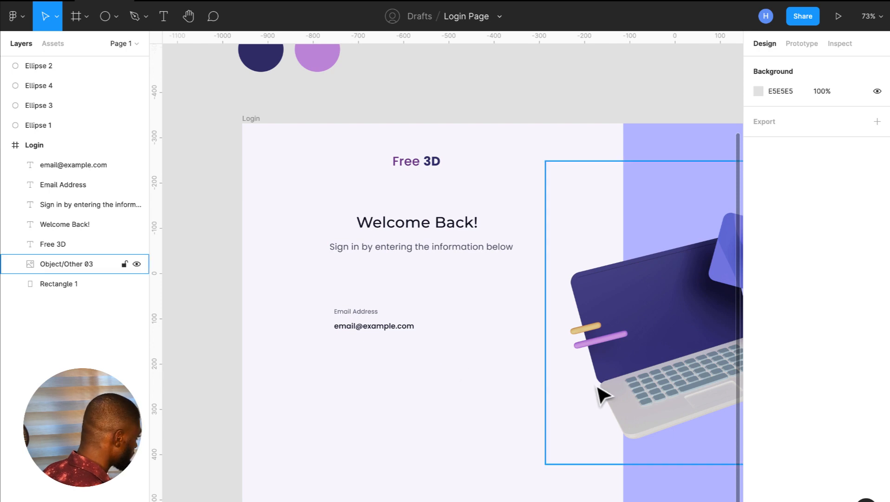
Combine the "Email Address" label and sample email text in a vertical auto layout with an item spacing of 4.
click(397, 329)
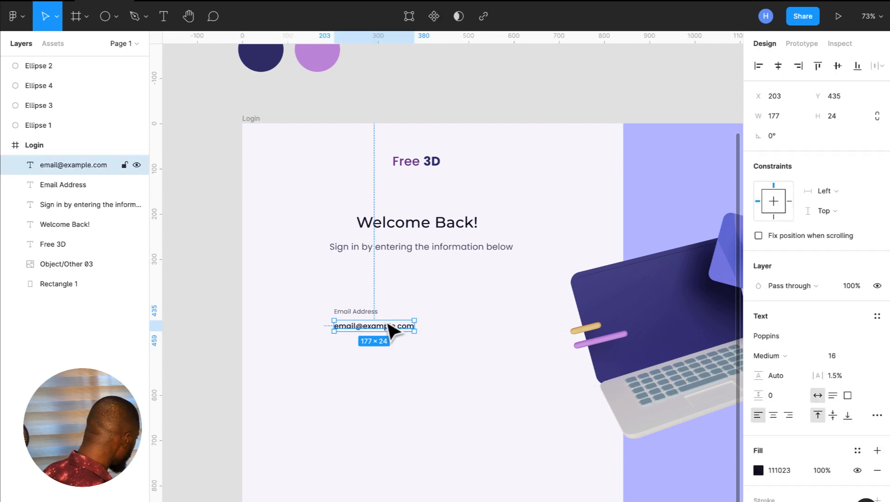
click(372, 310)
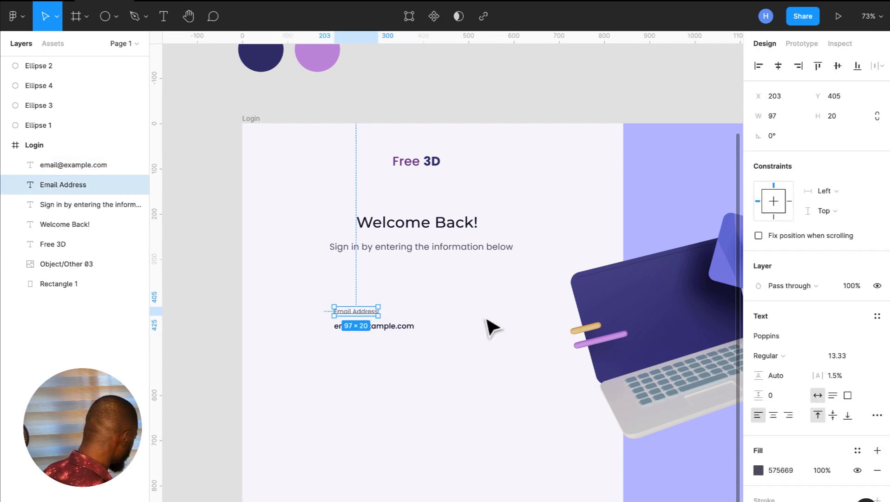
shift+click(396, 330)
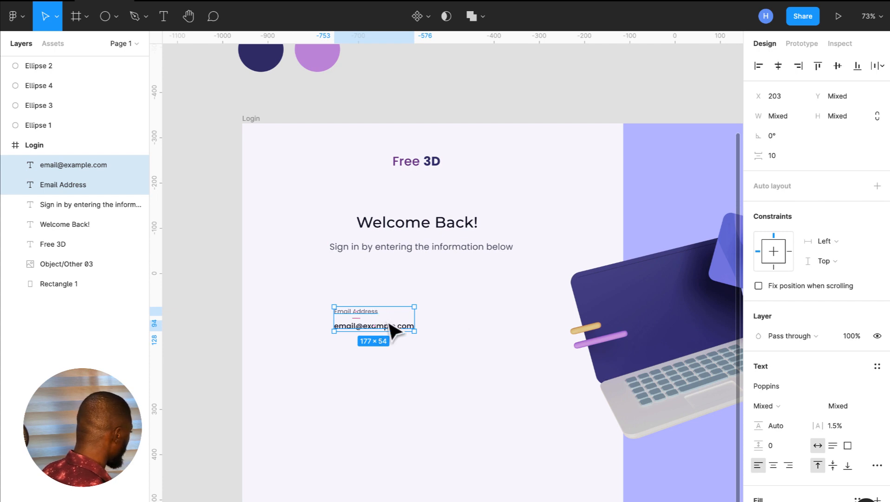
key(shift+a)
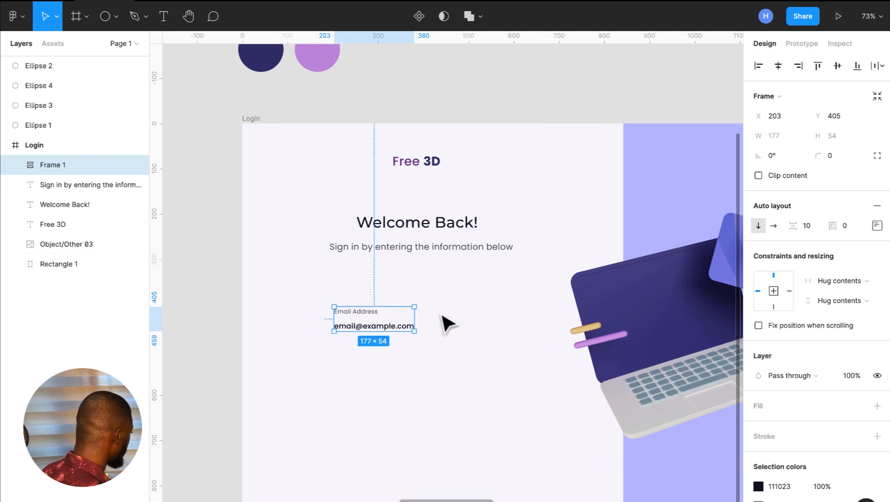
click(809, 229)
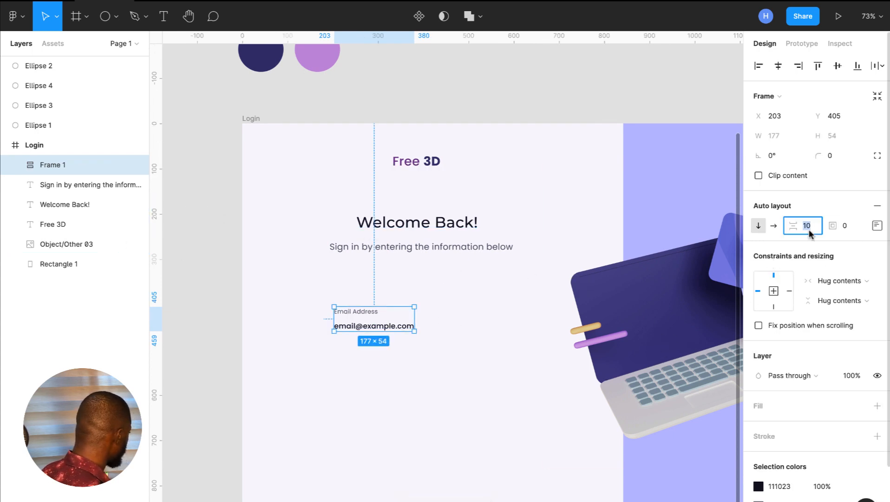
key(Return)
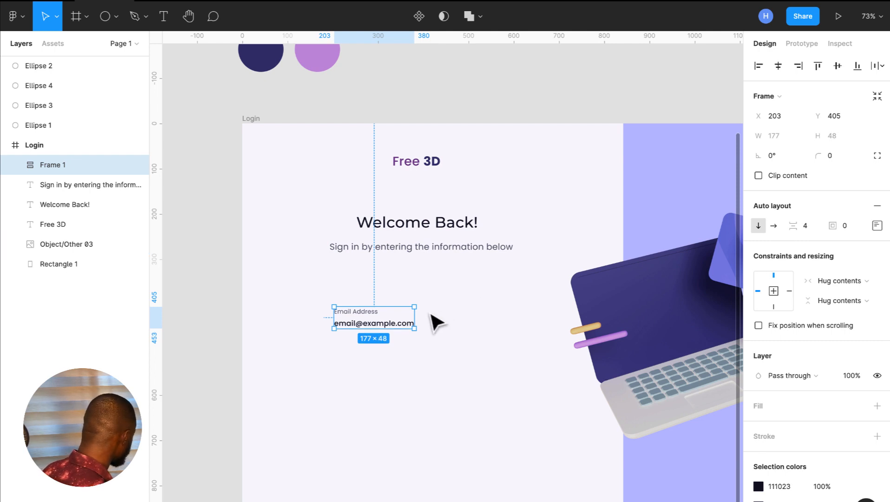
Wrap the auto layout frame with the email label and sample text in a group.
scroll(432, 333, up, 3)
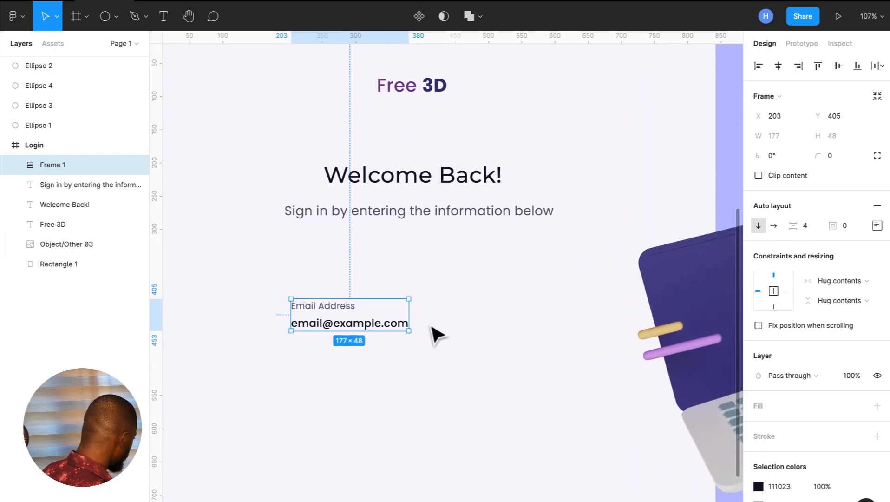
click(439, 333)
click(341, 328)
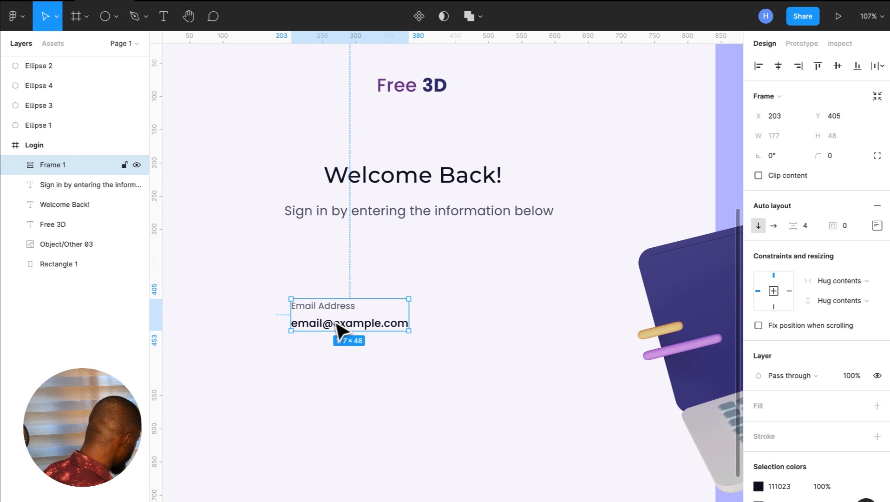
key(ctrl+g)
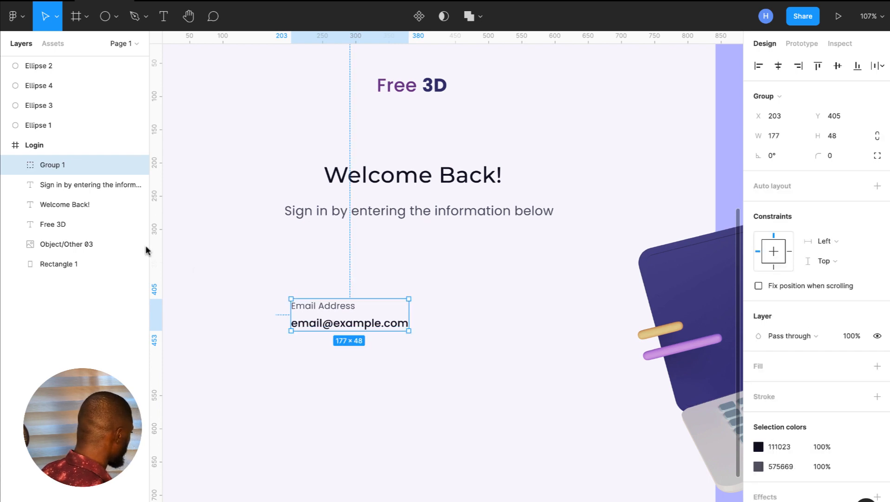
Rename the group holding the email label and sample text as "input text content".
click(14, 166)
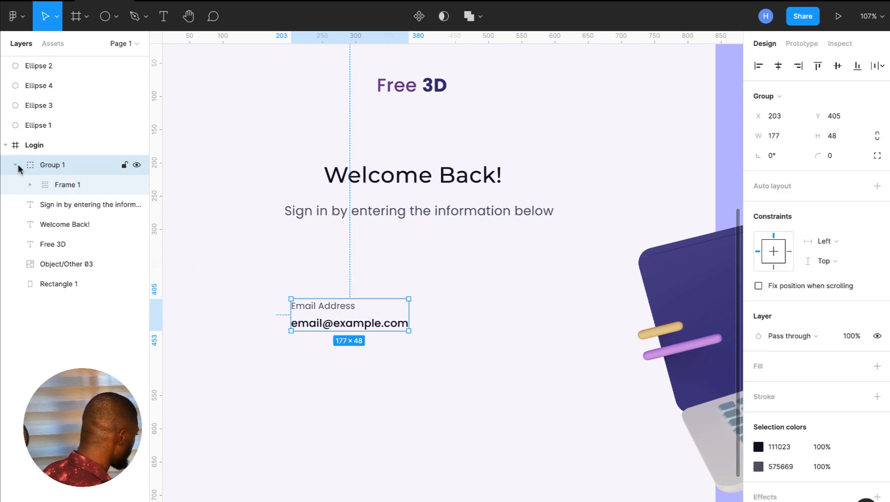
click(16, 166)
double_click(48, 165)
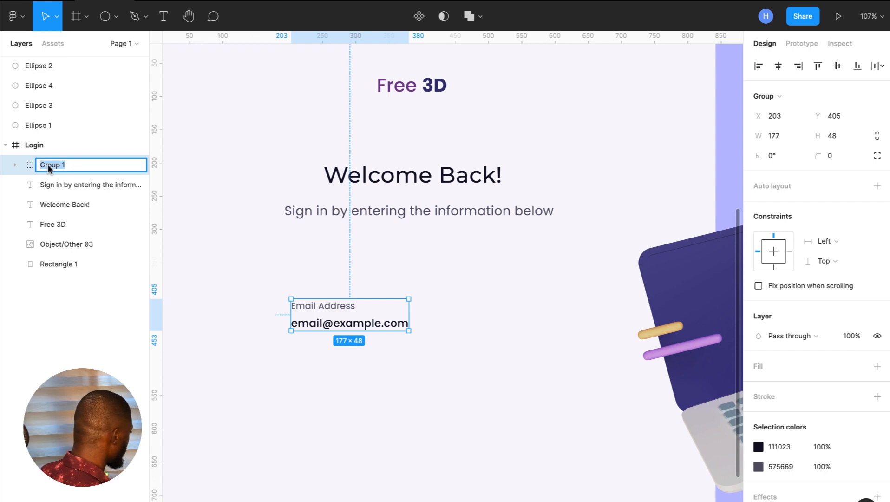
text(input text)
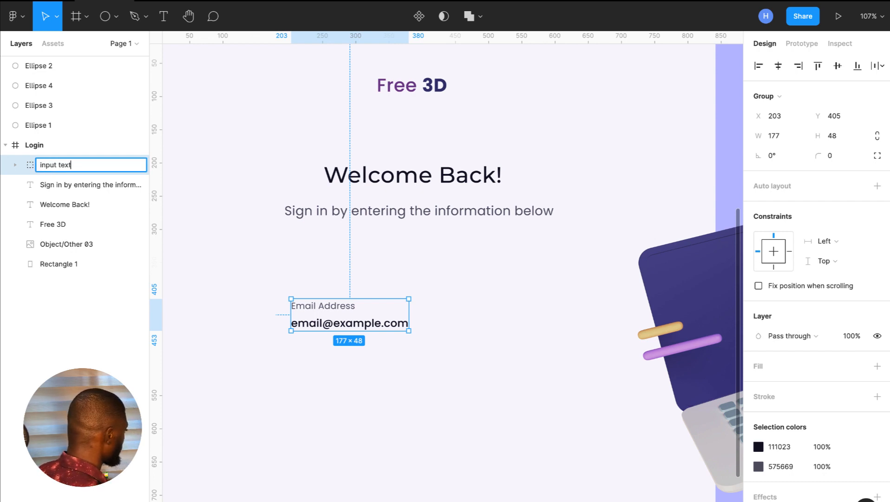
text( content)
key(Return)
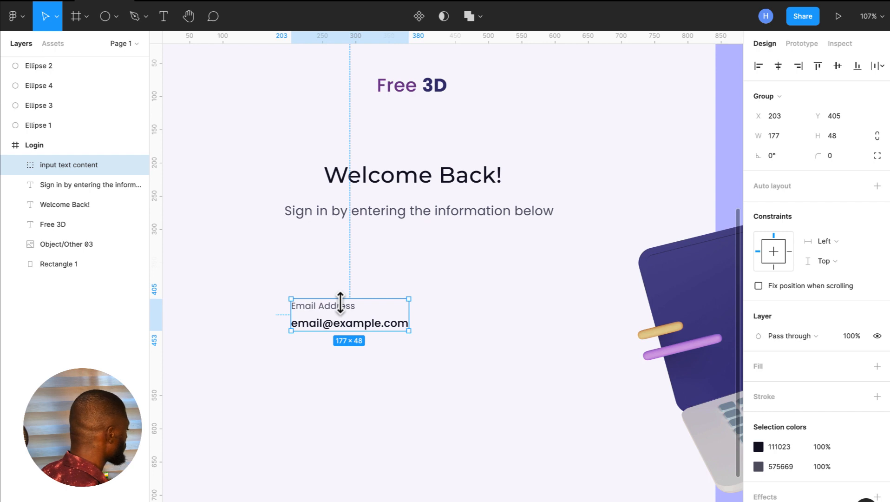
Apply auto layout to the "input text content" group and wrap the frame nested inside it in a group.
key(shift+a)
click(14, 166)
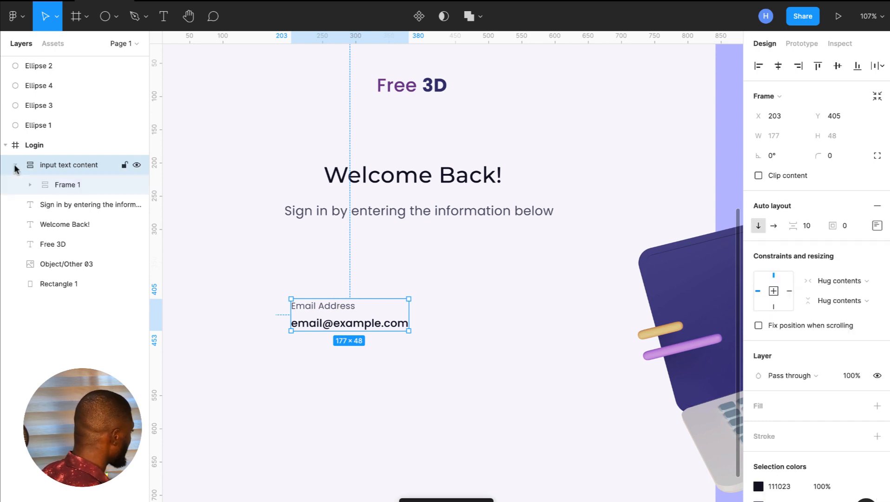
click(63, 184)
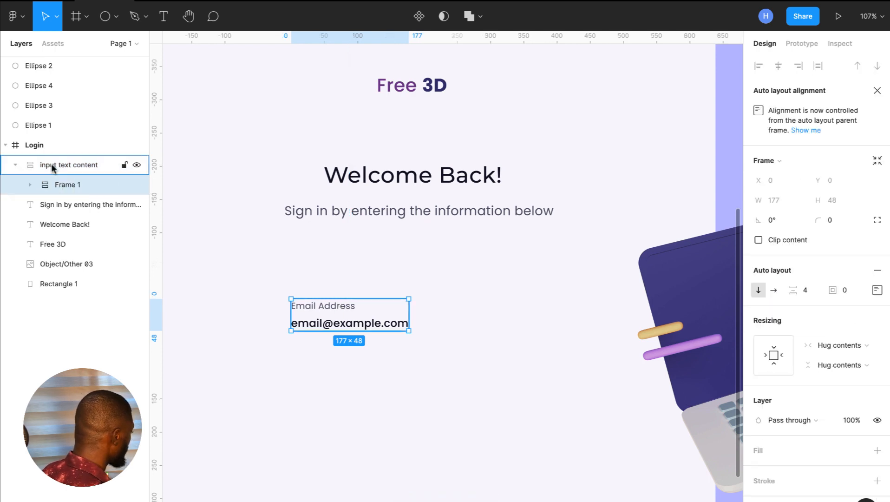
click(69, 165)
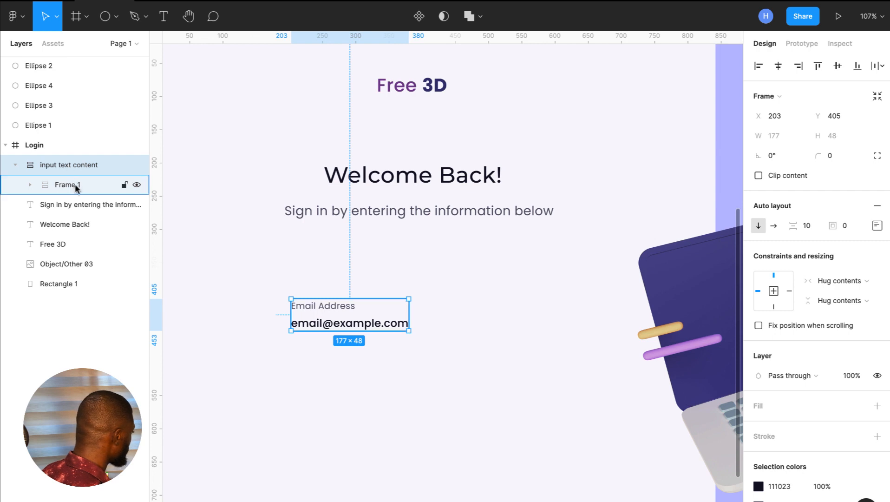
click(74, 184)
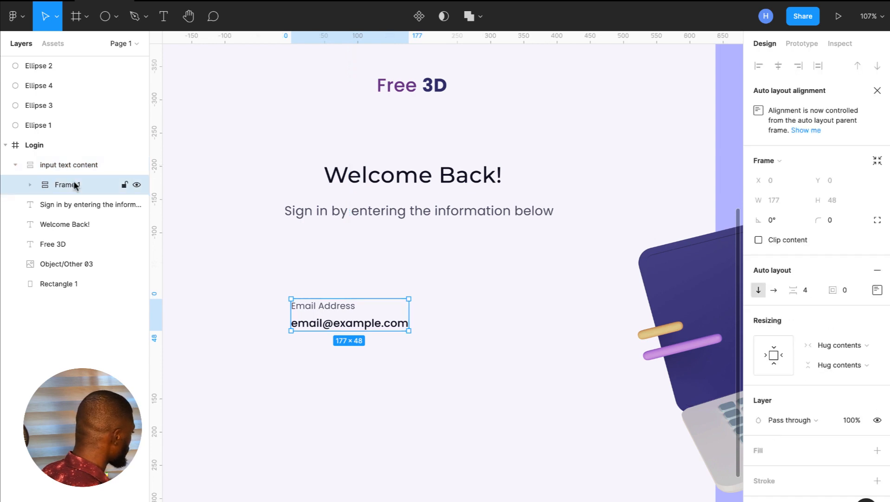
key(ctrl+g)
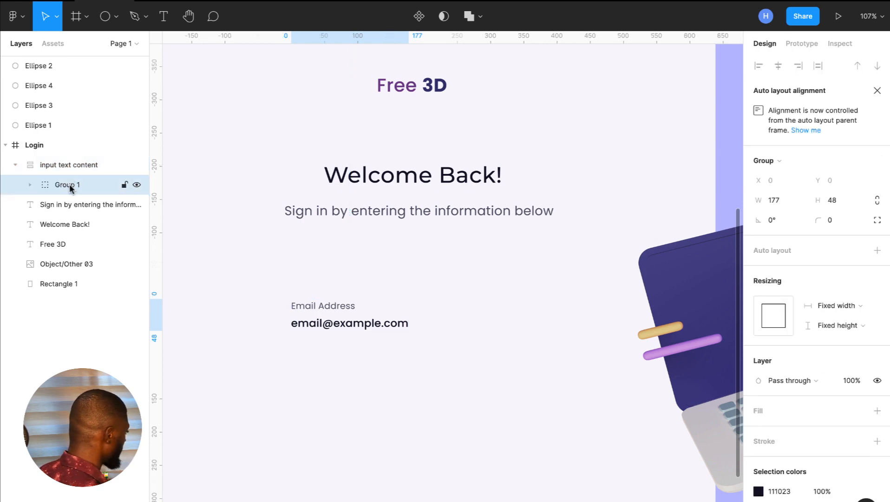
Copy the outer auto layout frame's name and rename the nested group as "input text content".
click(71, 164)
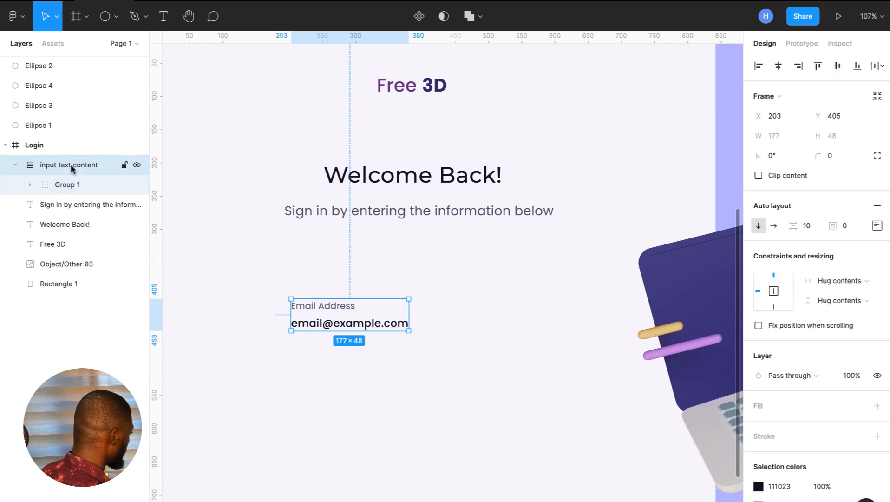
double_click(71, 164)
key(ctrl+c)
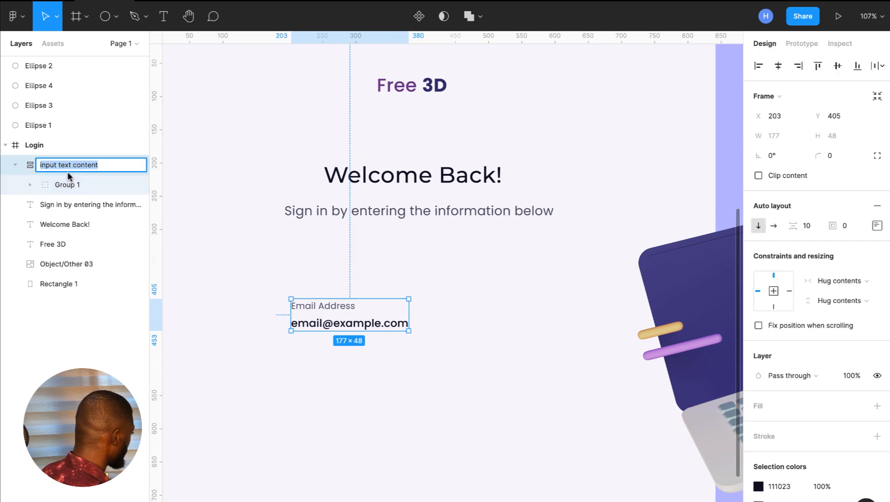
key(Return)
click(74, 185)
double_click(74, 185)
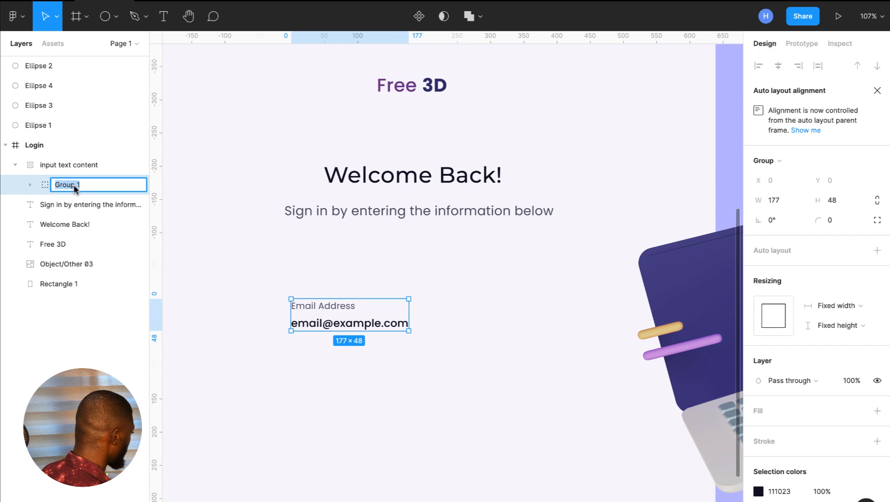
key(ctrl+v)
key(Return)
Rename the outer auto layout frame as "input text box".
click(92, 171)
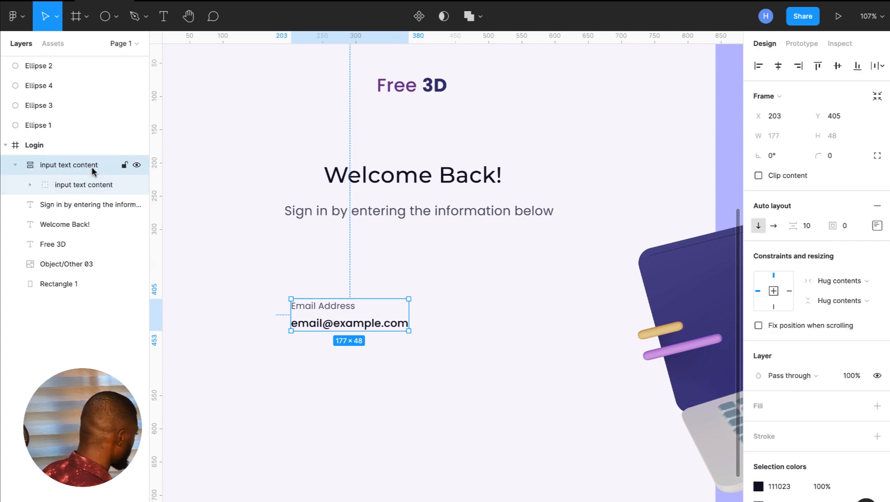
double_click(75, 166)
key(shift+End)
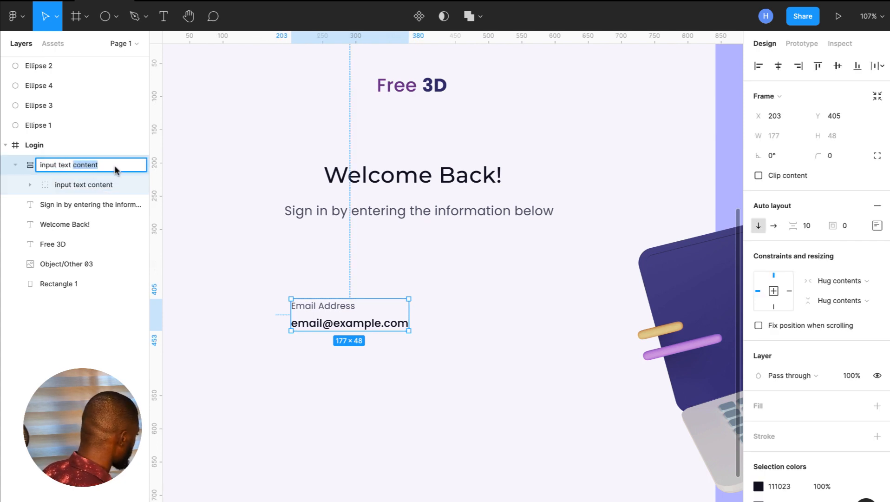
key(BackSpace)
text(bod)
key(Return)
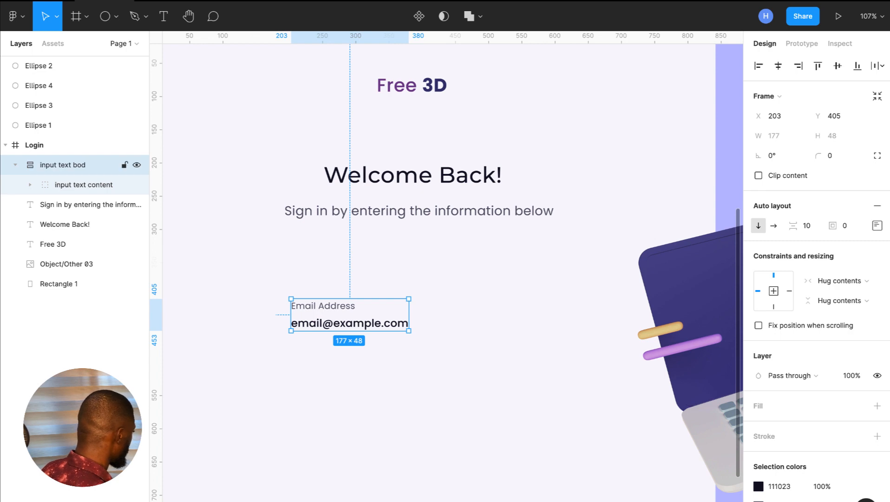
double_click(94, 166)
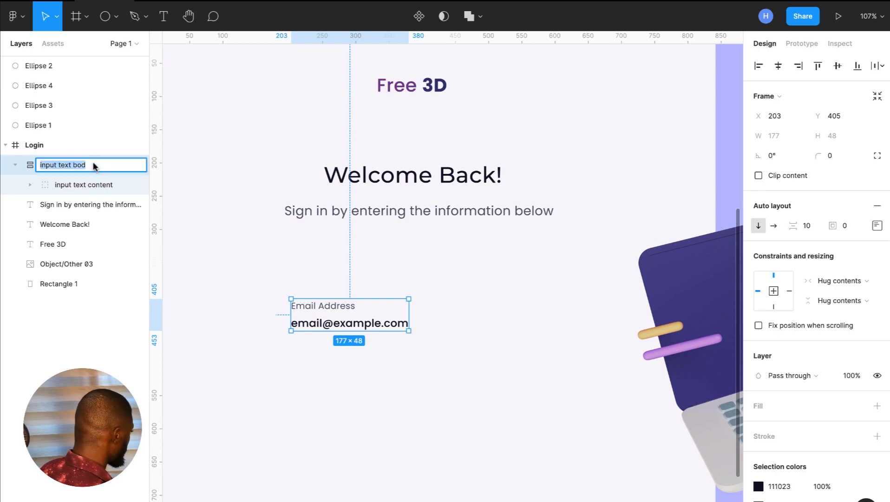
click(94, 165)
key(Return)
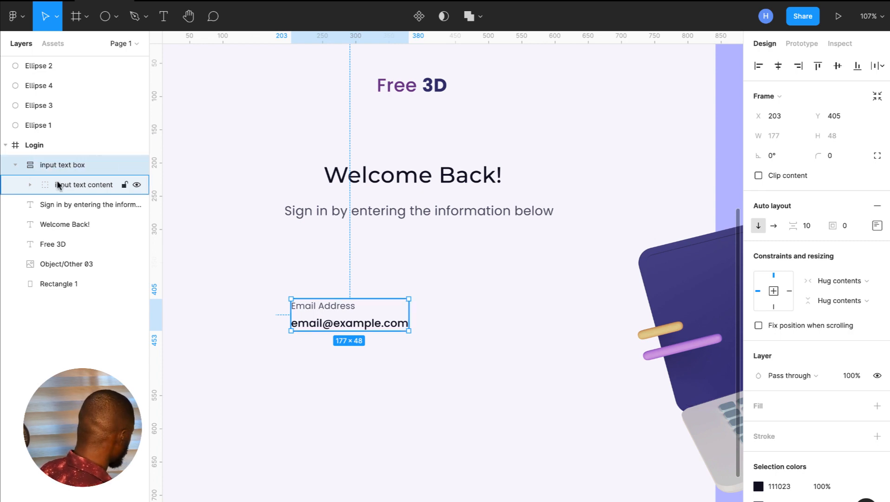
Try an item spacing of 8 between the email label and sample text, and set it back to 4.
click(29, 184)
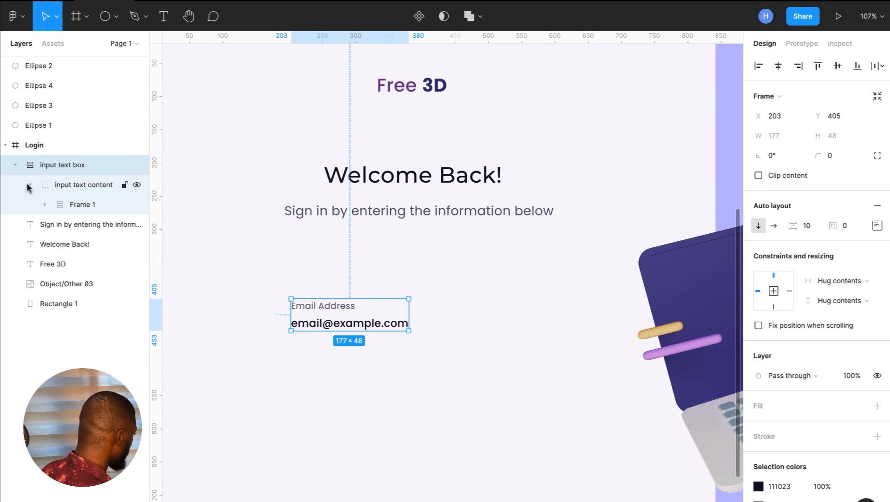
click(78, 204)
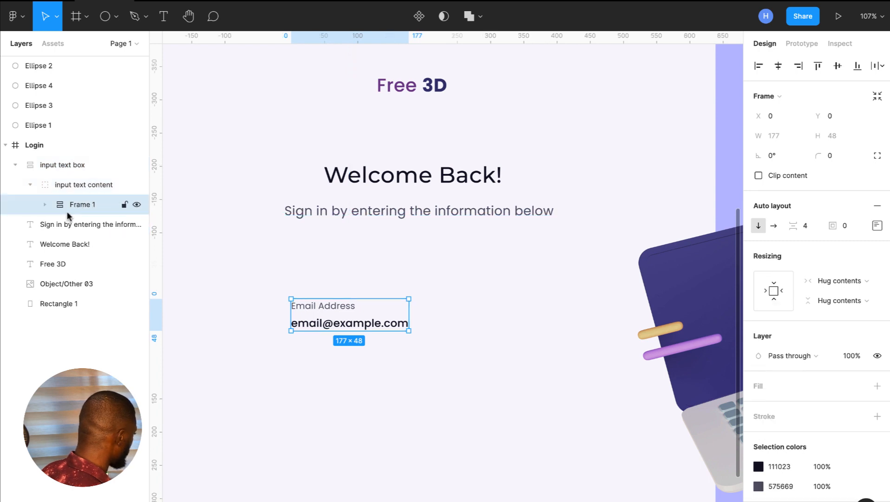
click(807, 226)
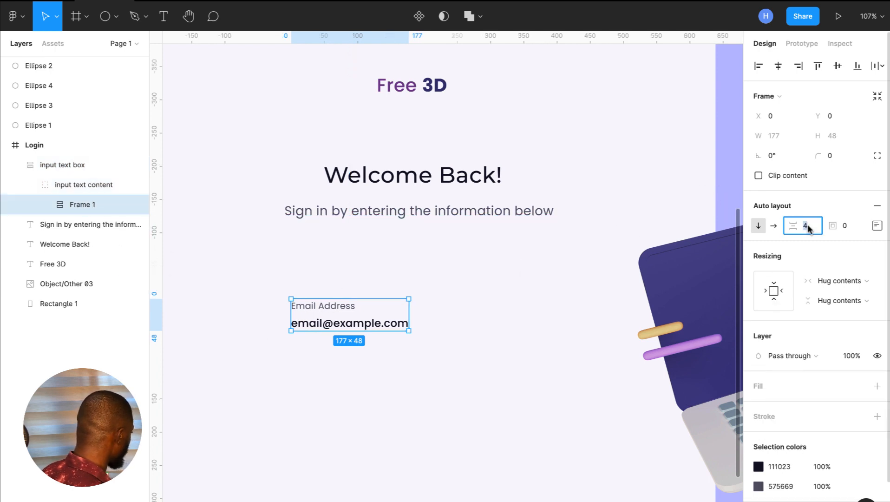
key(Return)
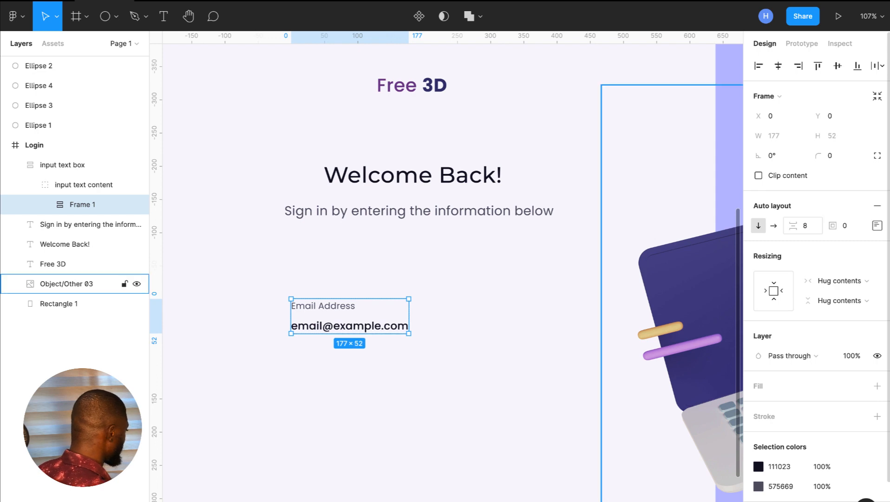
click(808, 230)
text(4)
key(Return)
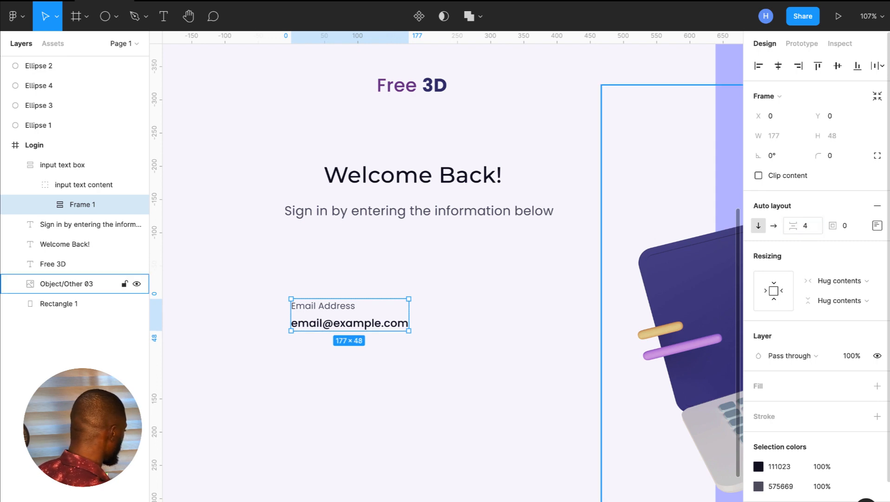
Show the 12-column layout grid on the Login frame.
click(16, 165)
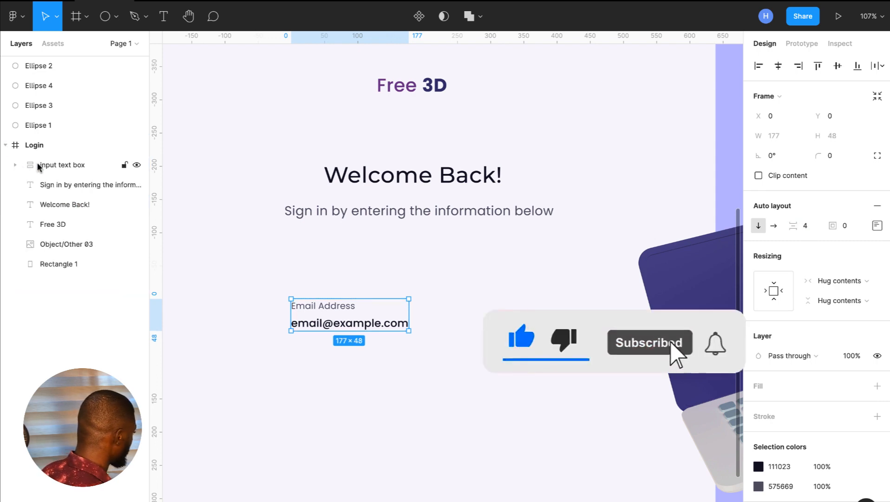
click(65, 166)
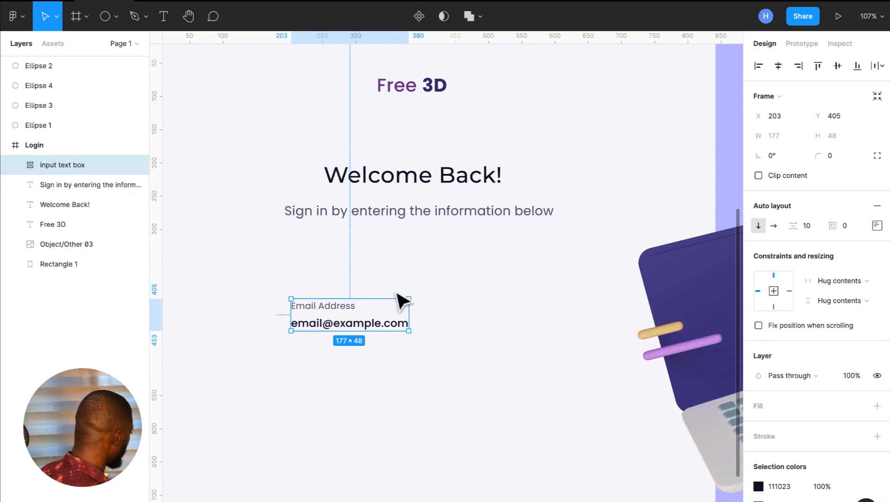
scroll(397, 295, down, 5)
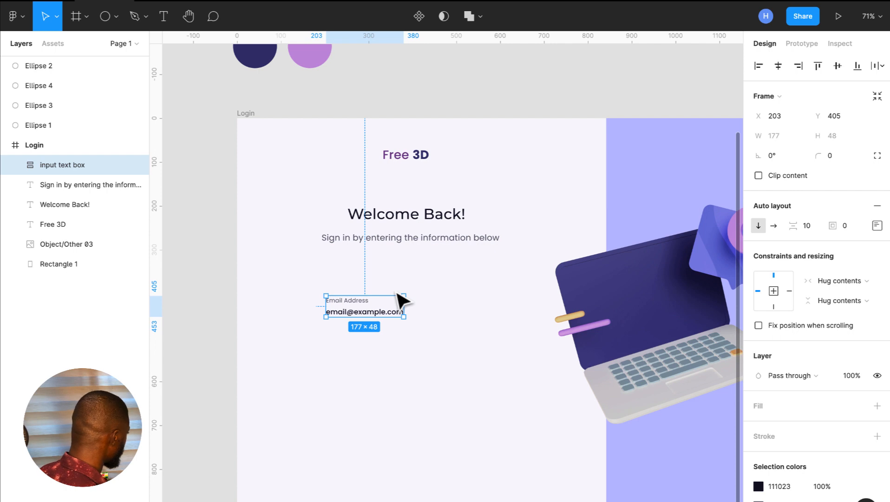
click(246, 114)
click(857, 276)
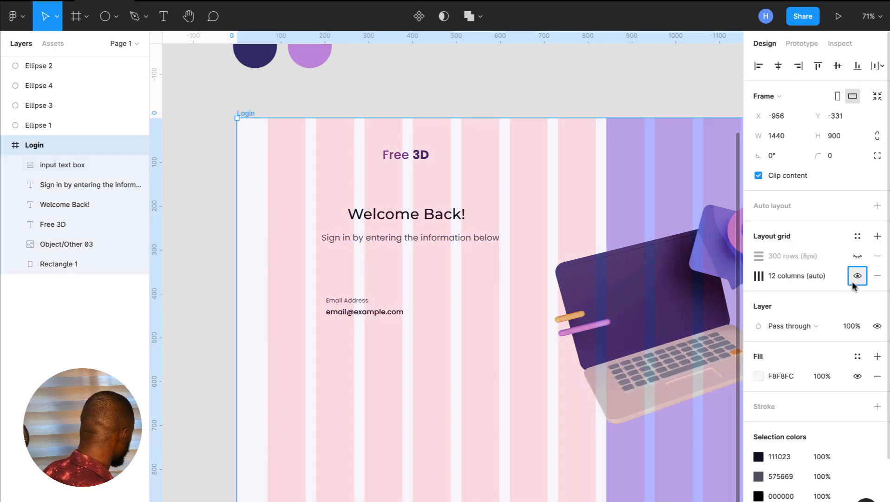
Stretch the input text box along the column grid to start at X 180 with a width of 528.
click(353, 316)
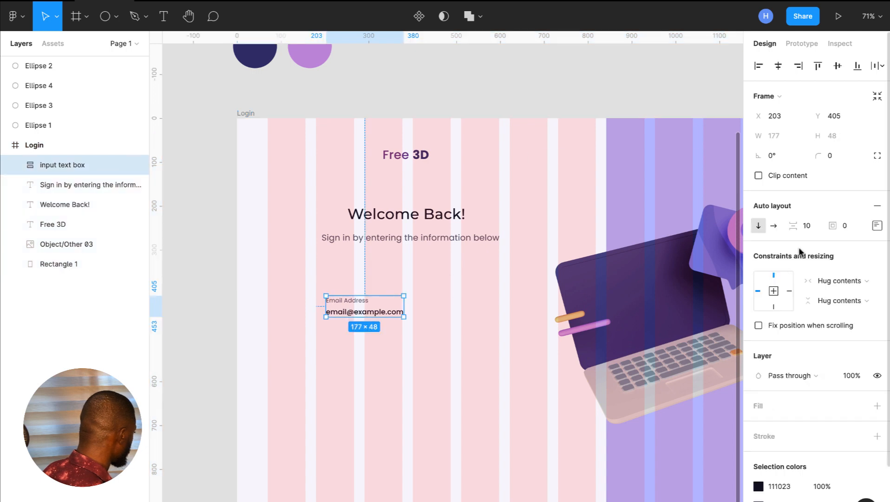
drag(326, 306, 316, 306)
drag(404, 306, 546, 321)
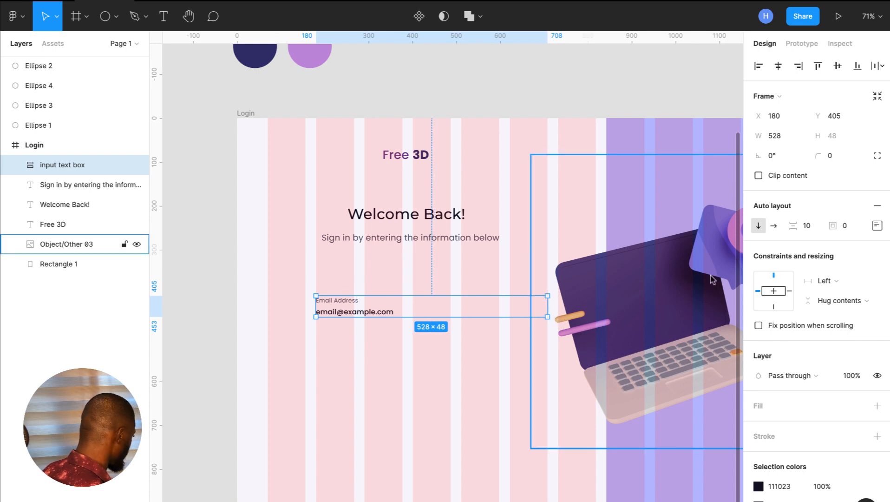
Align the input text box's content left and vertically centred, and set its left padding to 24.
click(877, 225)
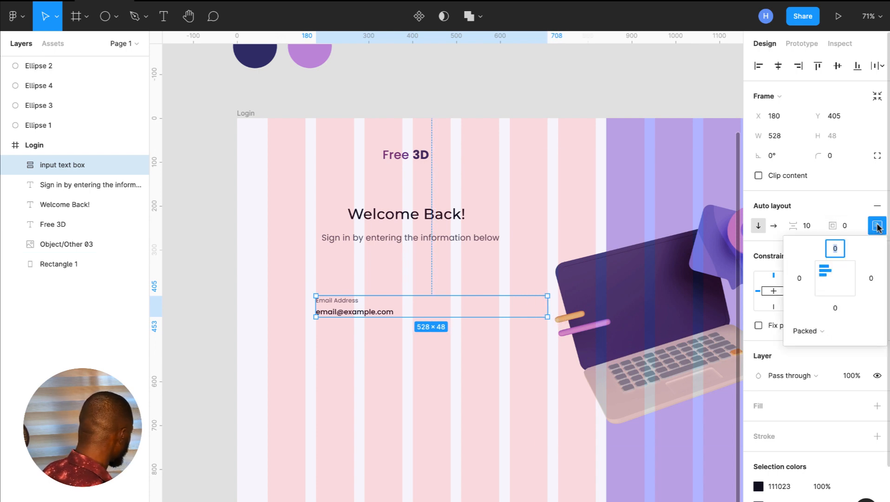
click(822, 278)
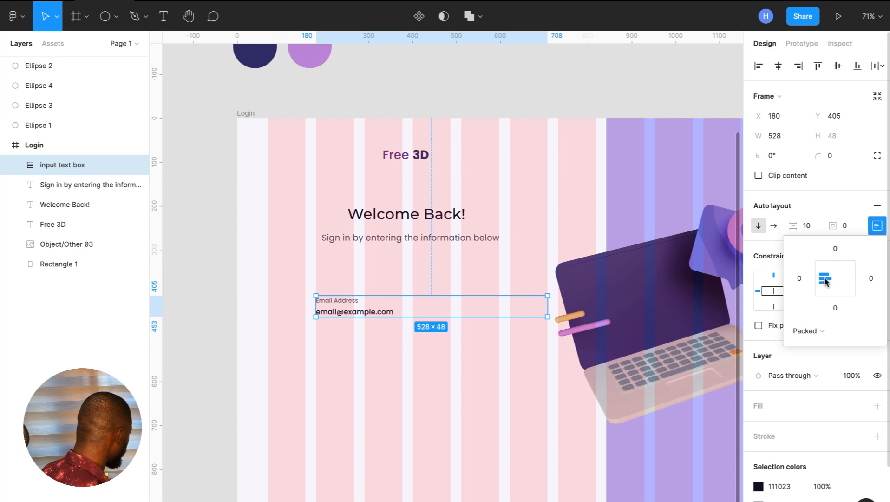
click(799, 279)
text(2)
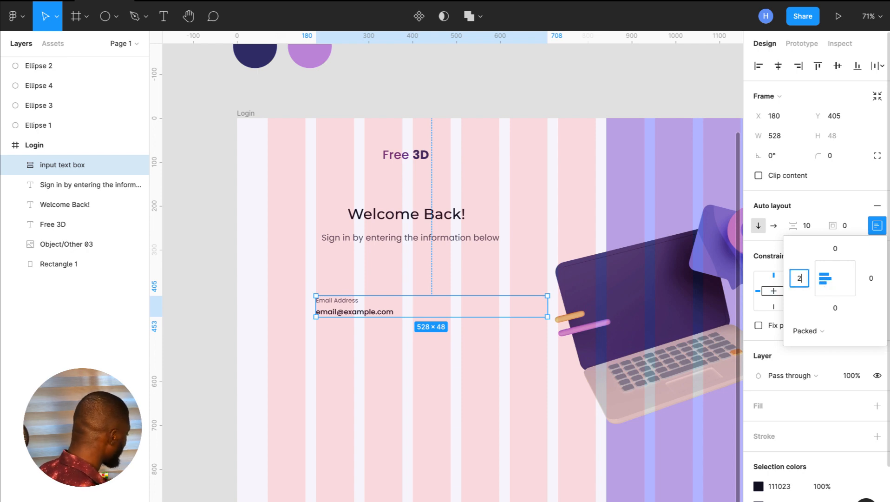
text(4)
key(Return)
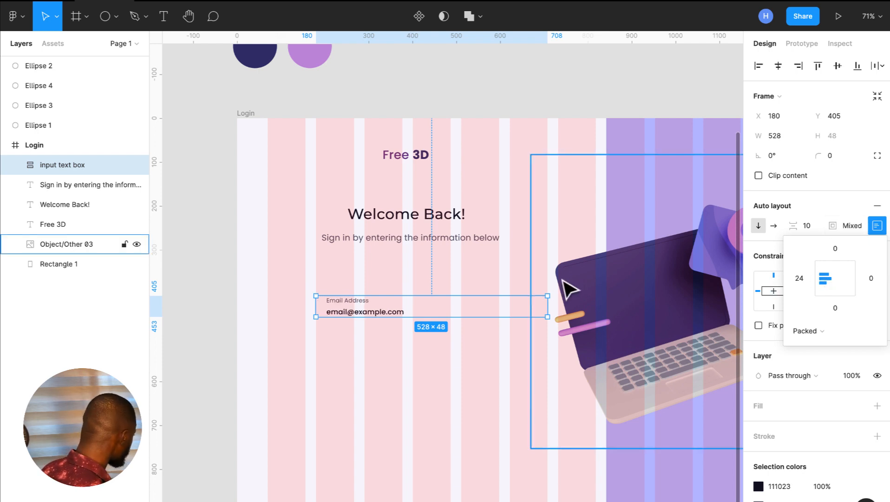
click(464, 270)
click(389, 309)
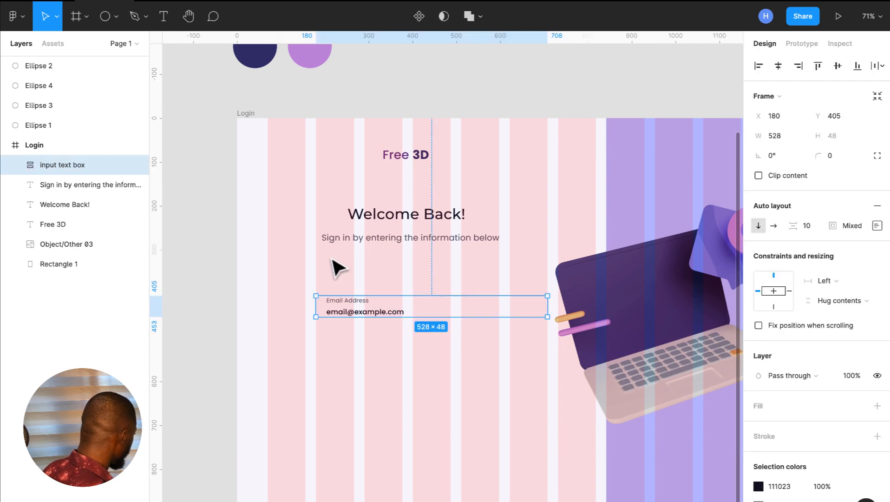
Show the 8px rows layout grid on the Login frame and zoom in on the email field.
click(248, 115)
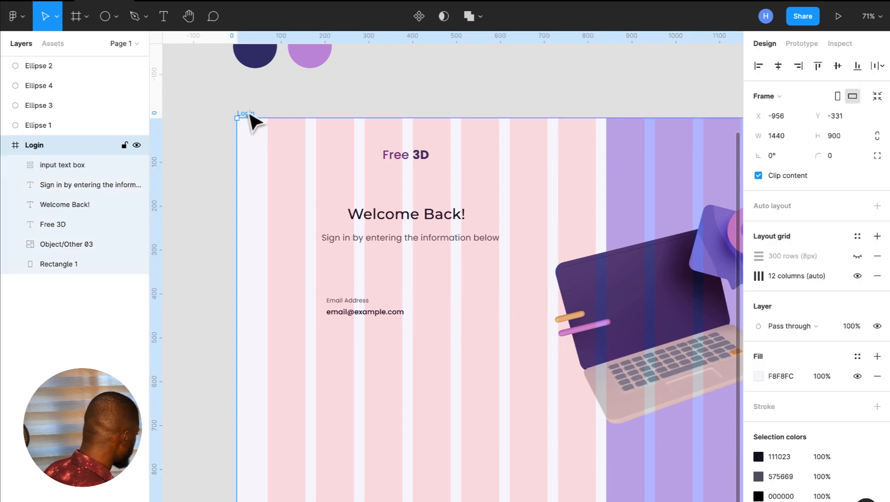
click(857, 255)
ctrl+scroll(331, 325, up, 10)
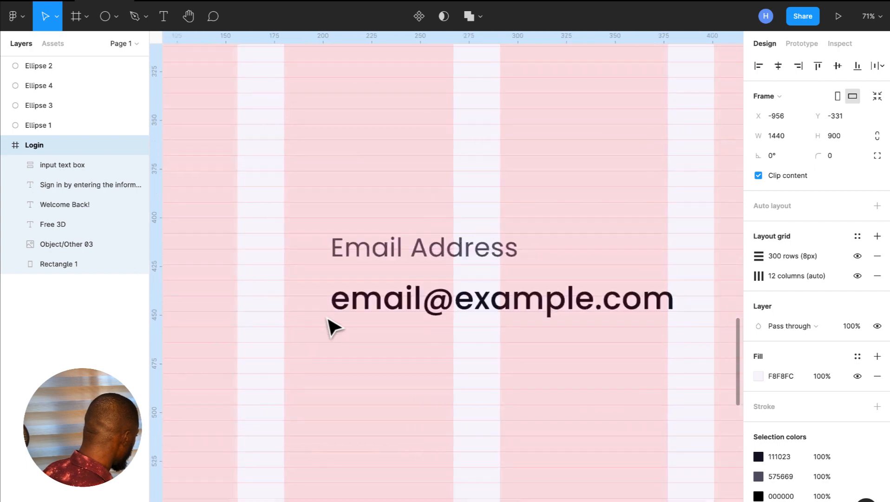
Stretch the input text box to the row grid lines so it starts at Y 400 with a height of 56.
click(338, 215)
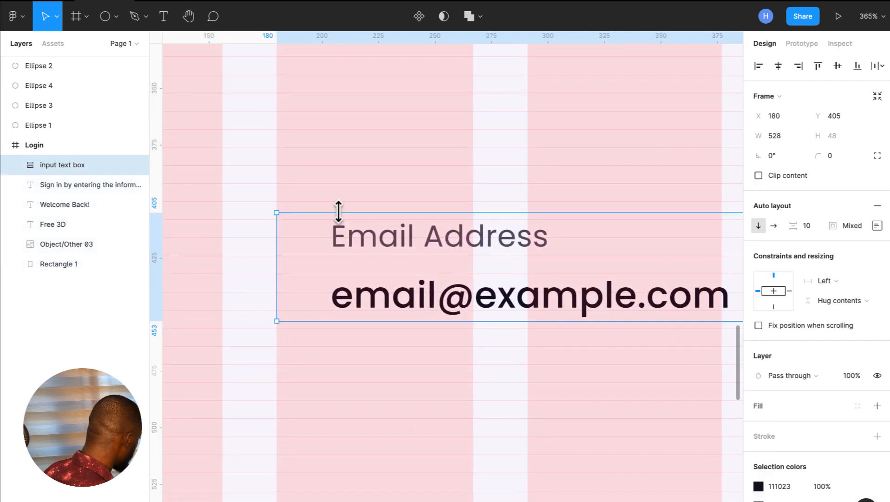
drag(338, 213, 341, 201)
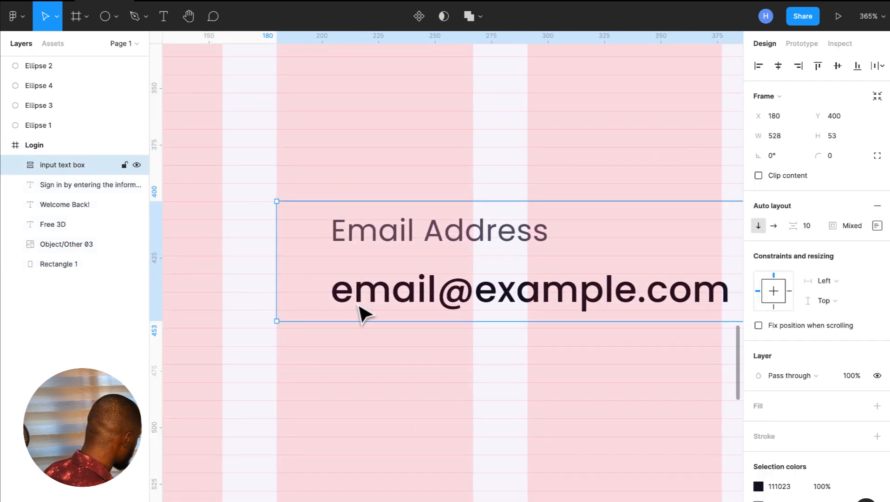
drag(359, 321, 359, 329)
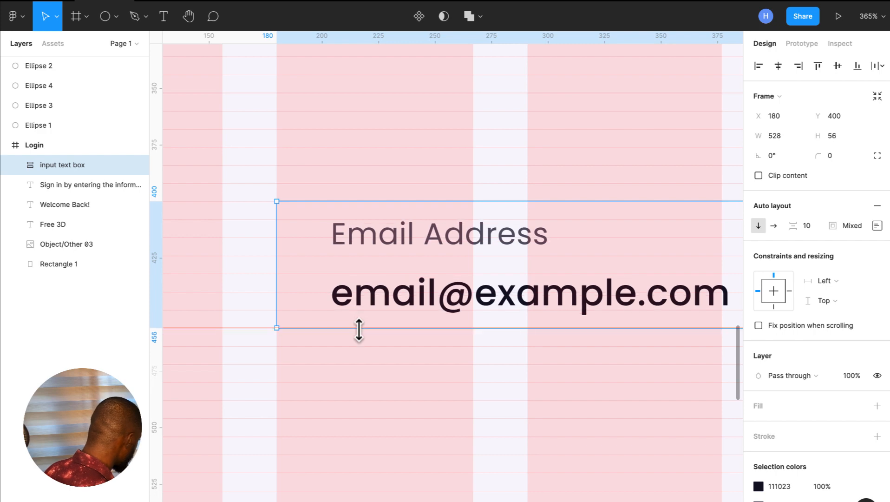
scroll(359, 327, down, 10)
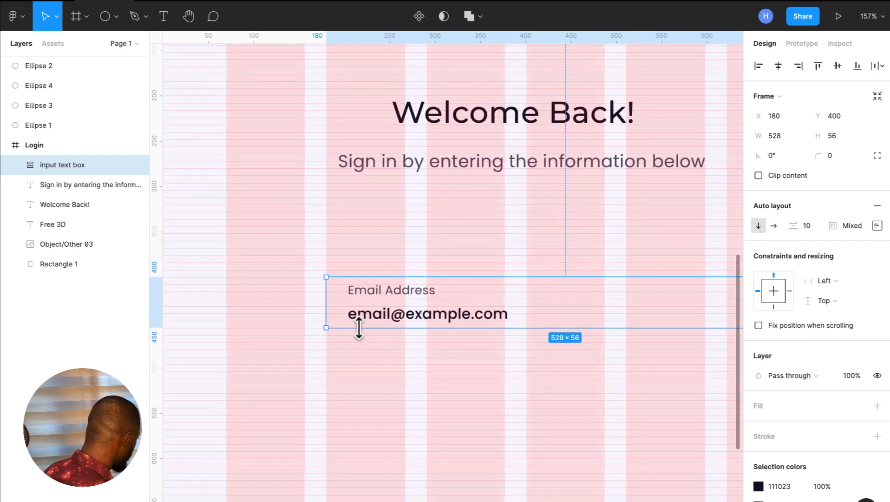
scroll(430, 328, up, 3)
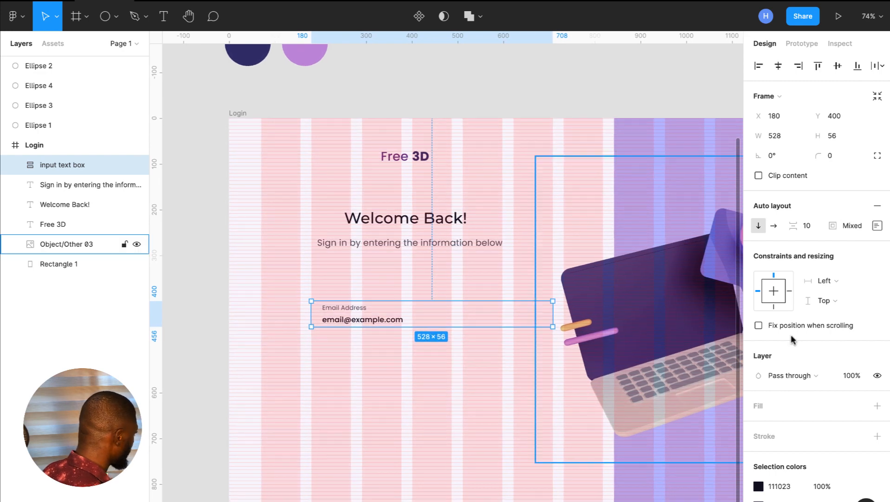
Add a stroke to the input text box in the sign-in subtitle's text colour, 575669.
scroll(818, 409, down, 1)
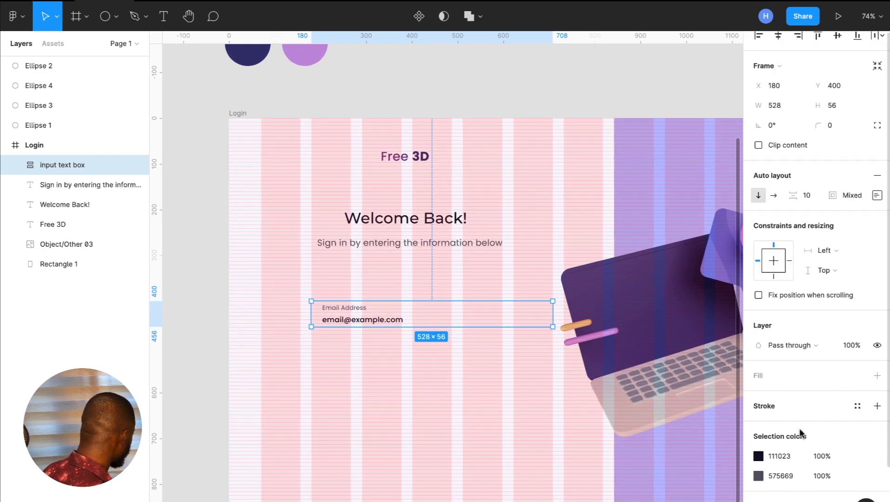
click(878, 406)
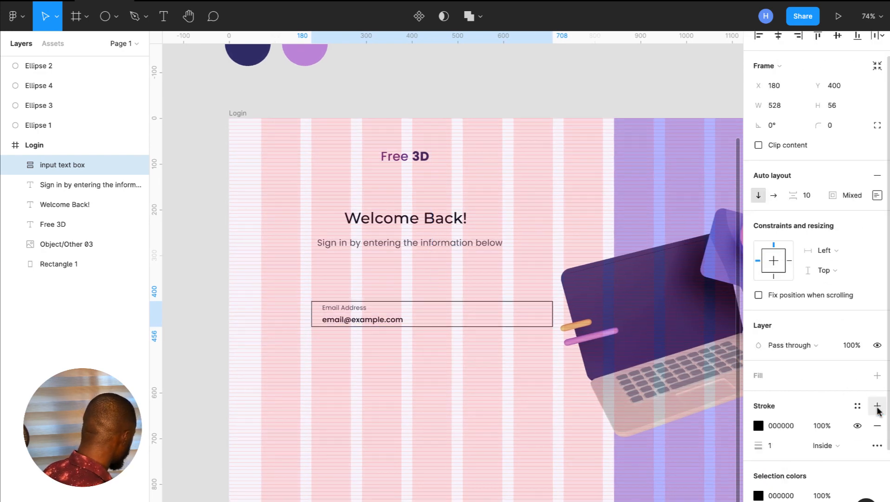
click(386, 246)
click(793, 440)
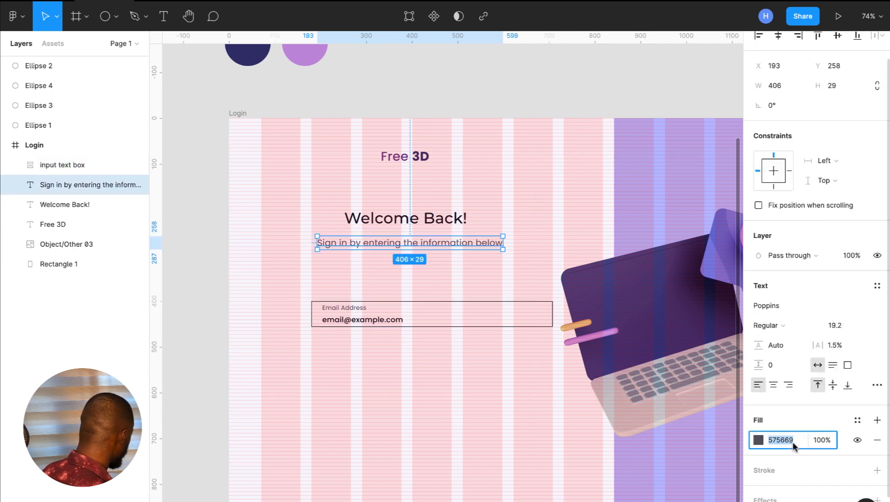
click(473, 312)
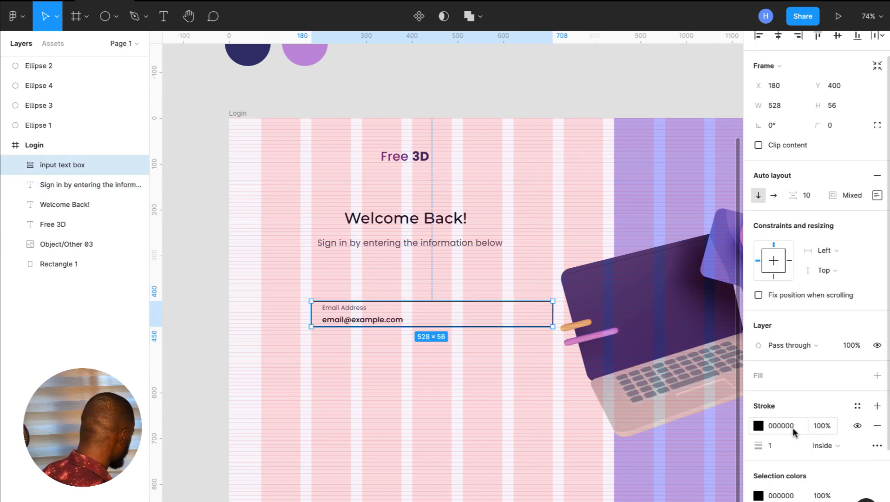
click(793, 428)
text(575669)
key(Return)
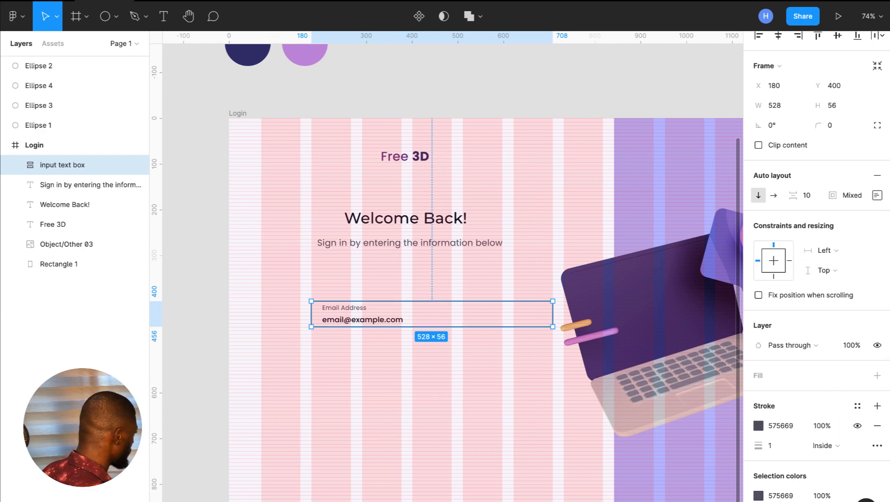
Set the input text box's corner radius to 4.
click(833, 126)
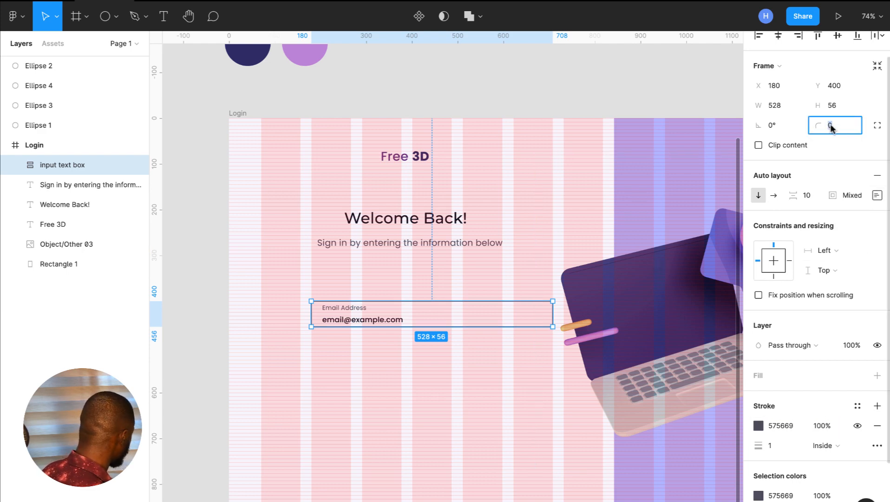
text(4)
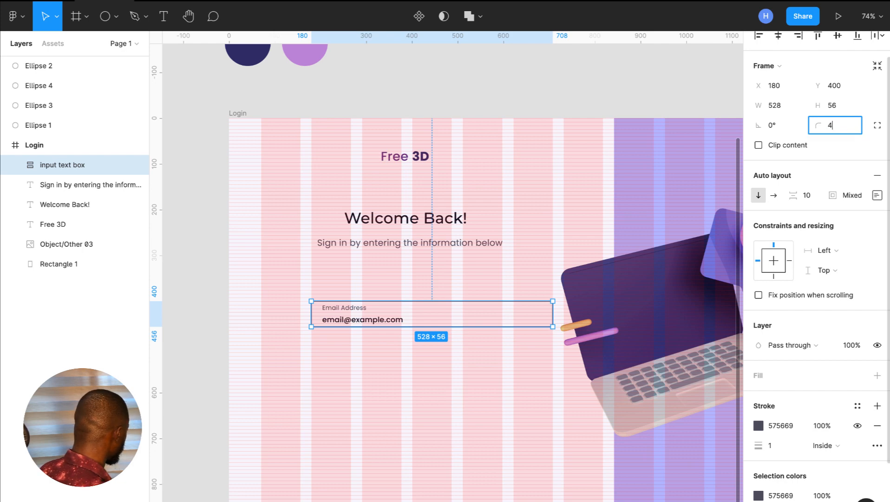
key(Return)
Hide both the 8px rows and the 12-column layout grids on the Login frame.
click(238, 114)
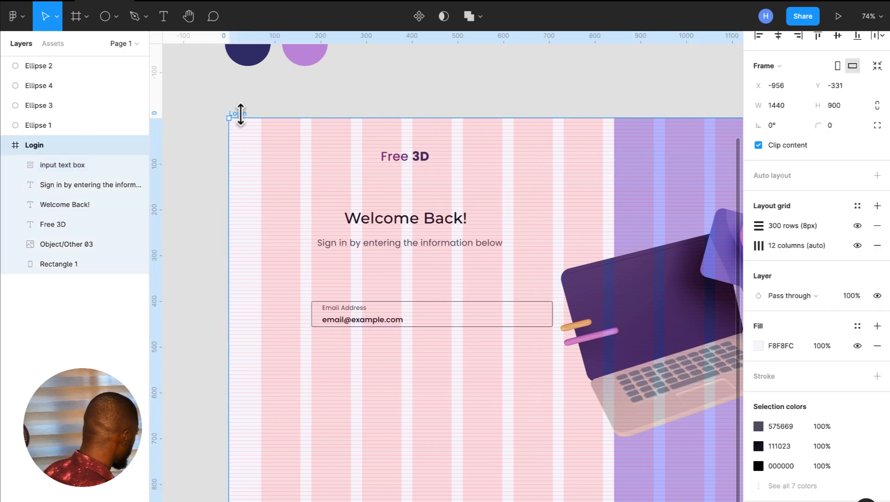
click(858, 225)
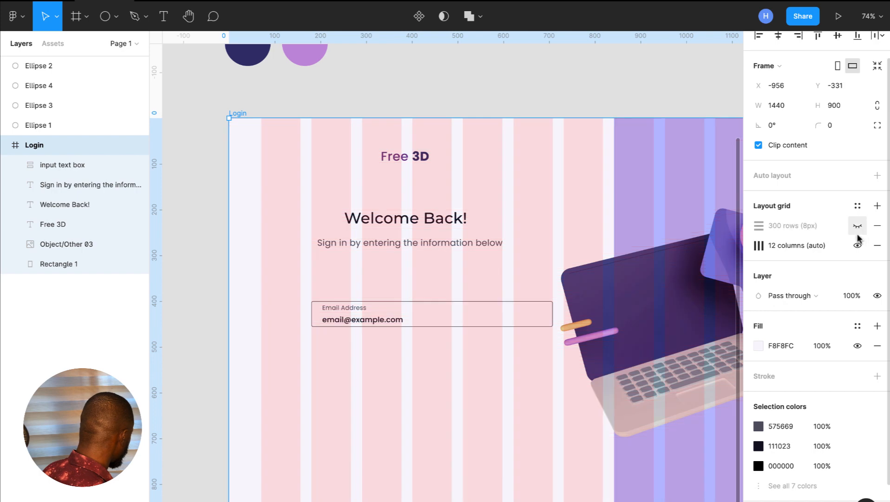
click(858, 246)
scroll(469, 457, down, 2)
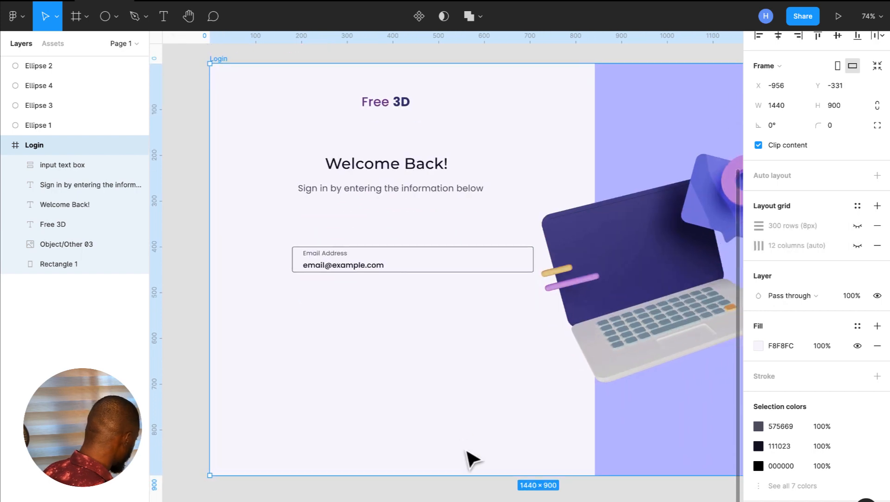
scroll(469, 458, up, 3)
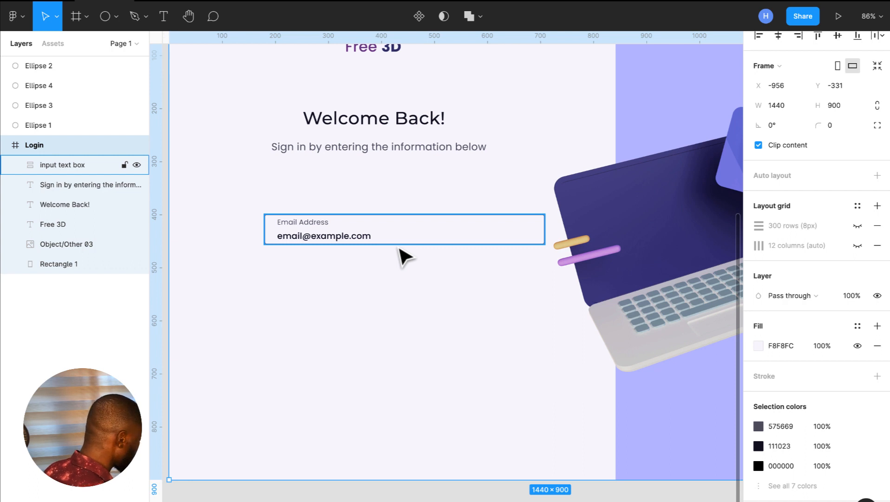
click(399, 247)
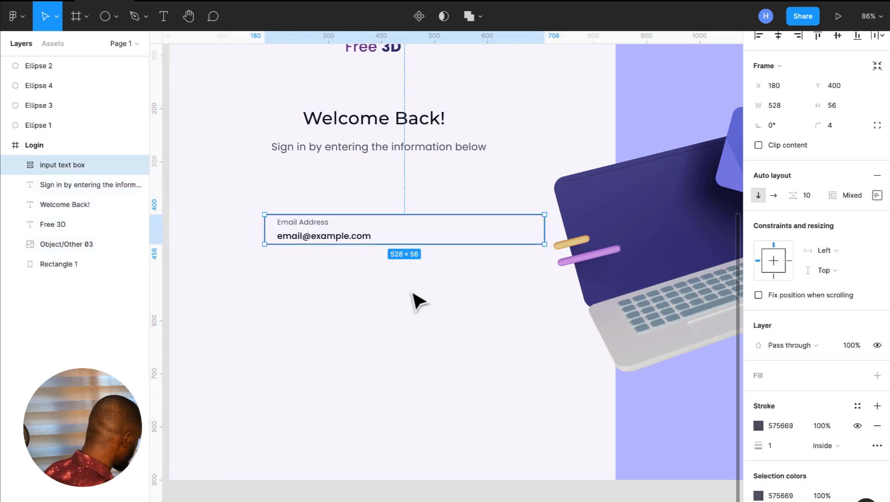
scroll(367, 225, left, 3)
scroll(367, 224, up, 2)
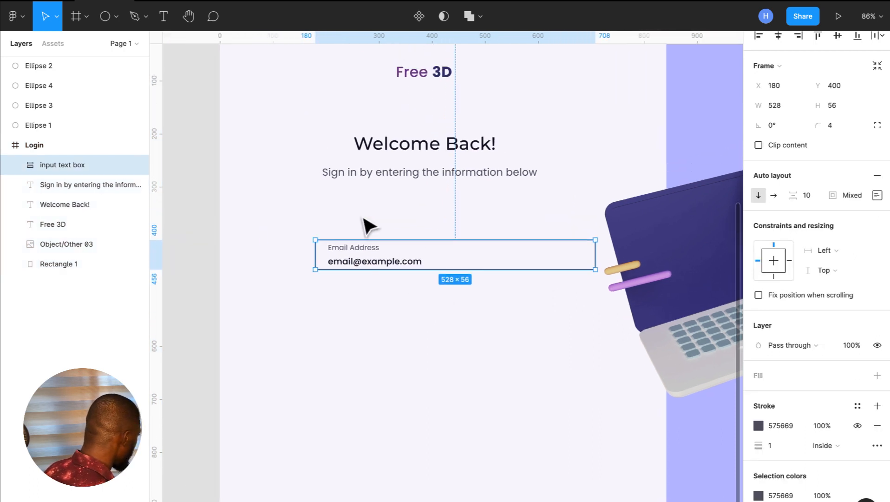
click(368, 226)
scroll(368, 226, down, 5)
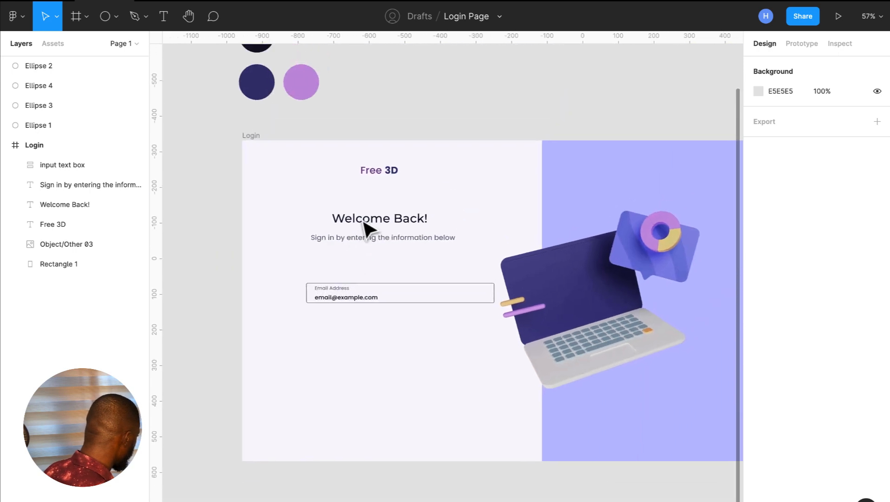
scroll(366, 308, up, 4)
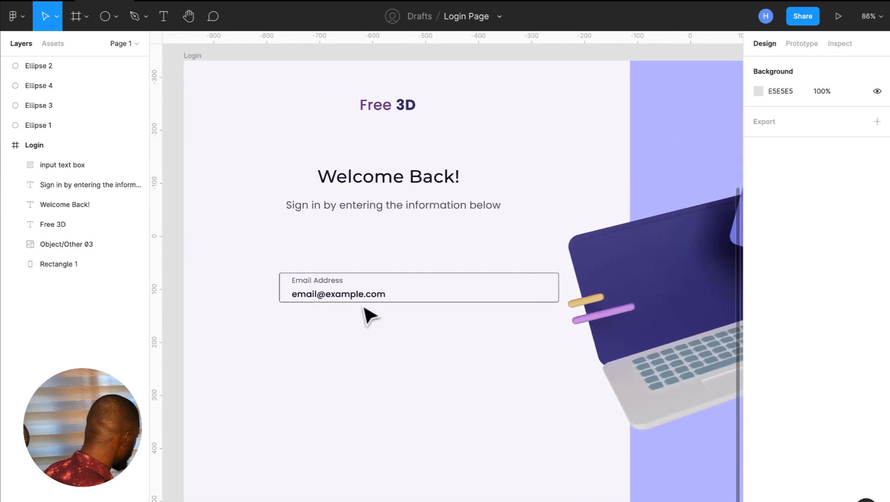
Show the 8px rows grid on the Login frame and extend the input text box downward to a height of 64.
click(192, 56)
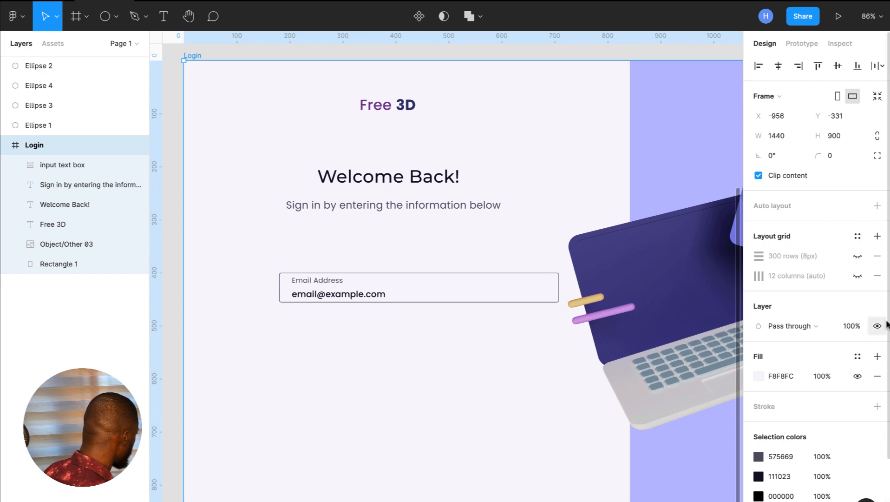
click(858, 255)
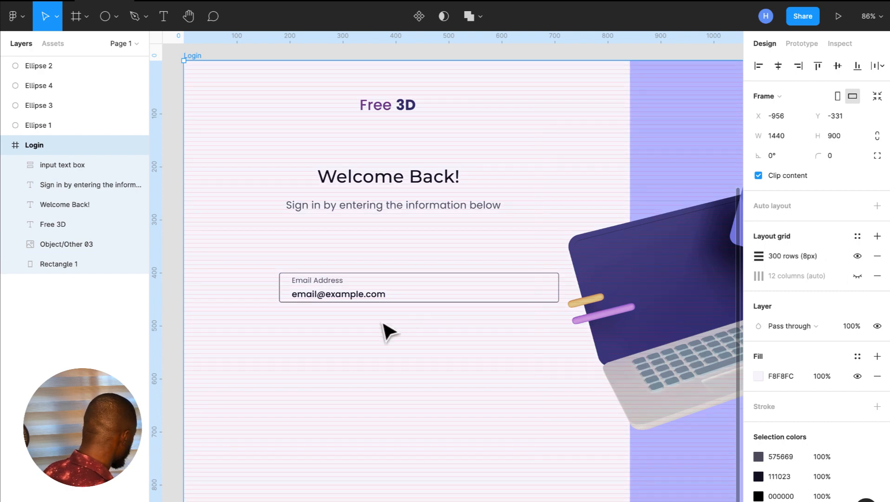
scroll(389, 333, up, 7)
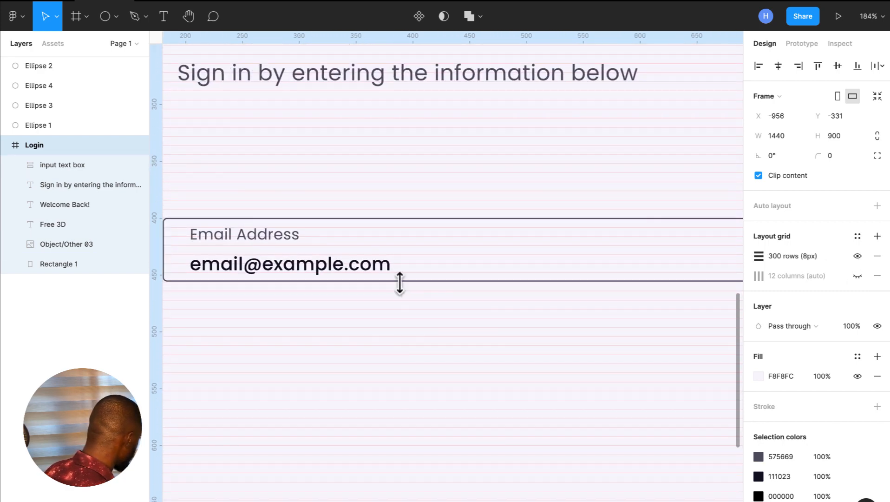
click(399, 282)
drag(407, 284, 406, 293)
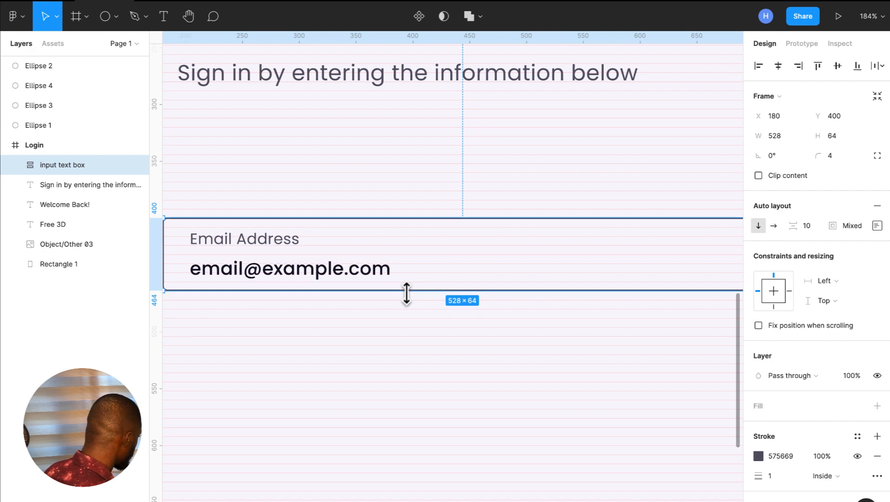
scroll(407, 293, down, 10)
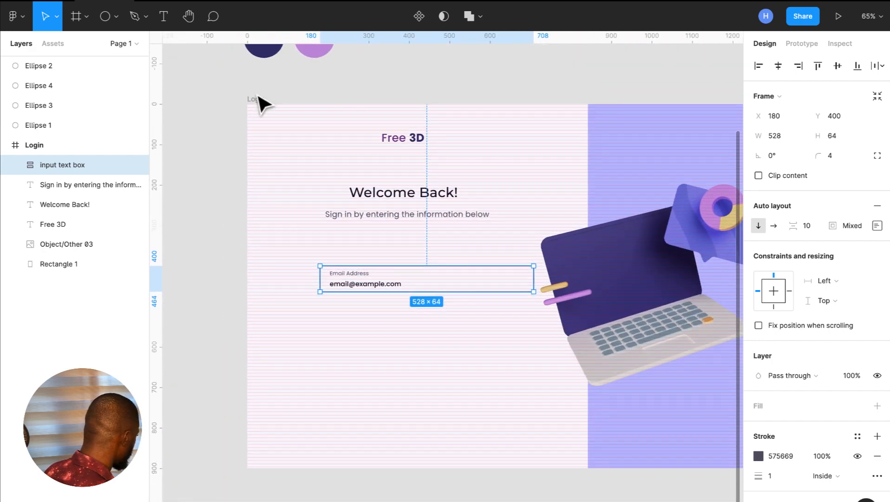
Hide the 8px rows layout grid on the Login frame and clear the selection.
click(259, 98)
click(857, 256)
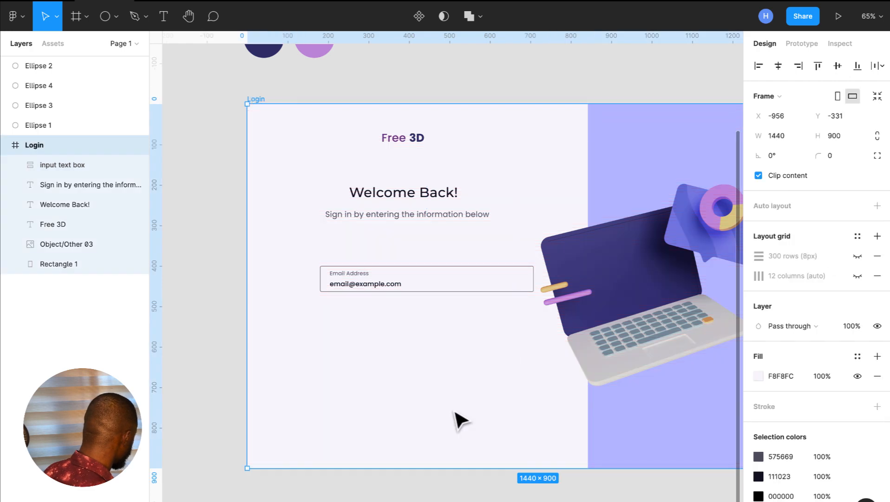
click(408, 399)
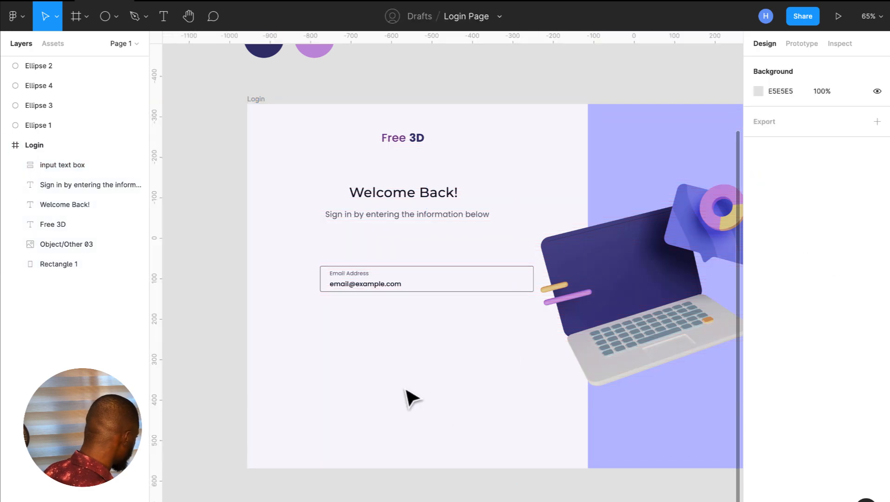
Change the input text box's stroke colour to 7F7E91 and deselect it.
click(444, 290)
click(793, 455)
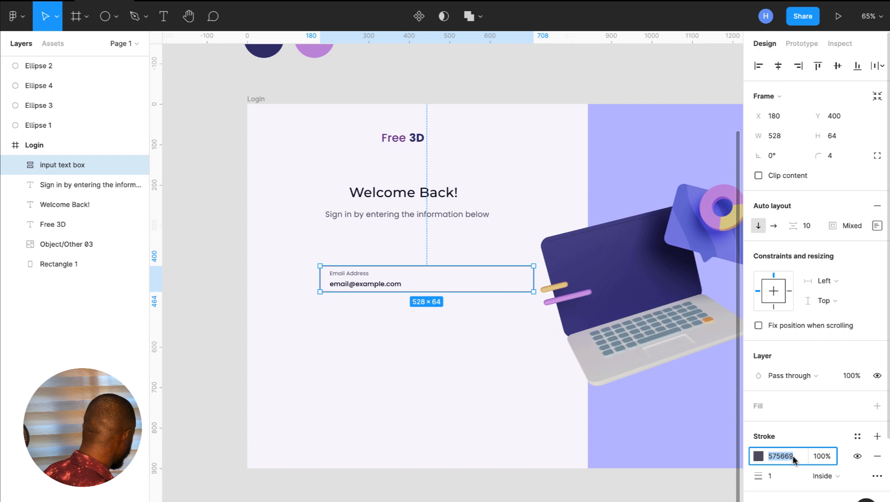
text(7F7E91)
key(Return)
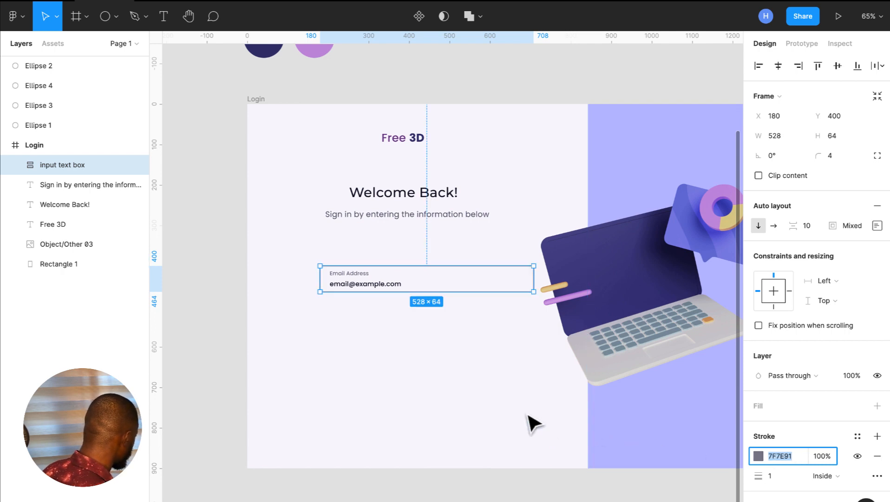
click(516, 405)
scroll(518, 404, right, 2)
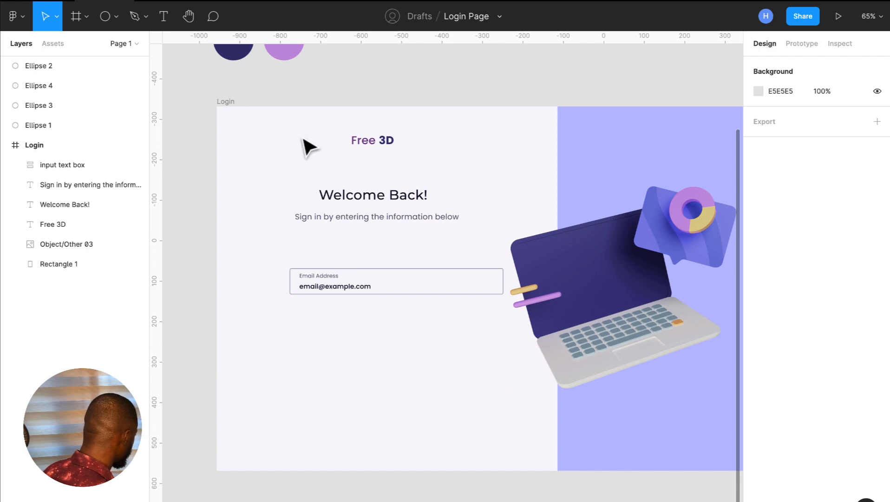
scroll(394, 255, right, 3)
scroll(392, 254, left, 2)
scroll(393, 253, down, 1)
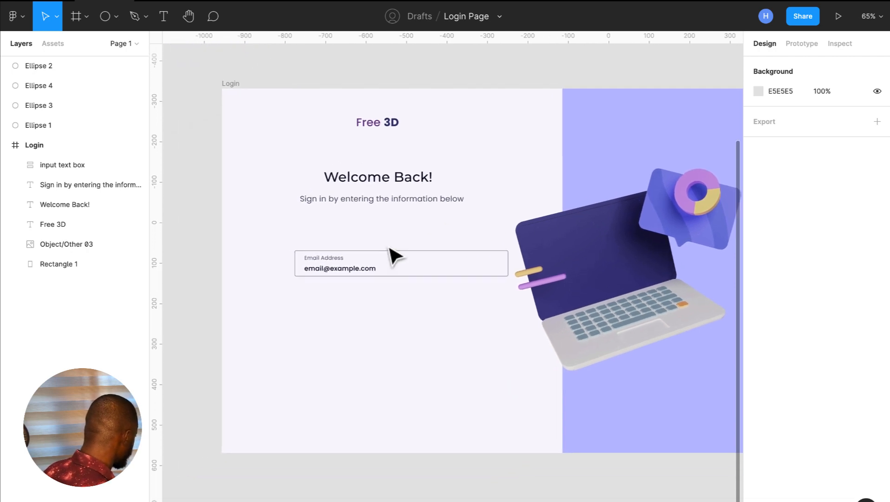
Move the email input text box up and to the left beneath the sign-in subtitle, to X 163, Y 354.
click(403, 263)
drag(402, 261, 394, 242)
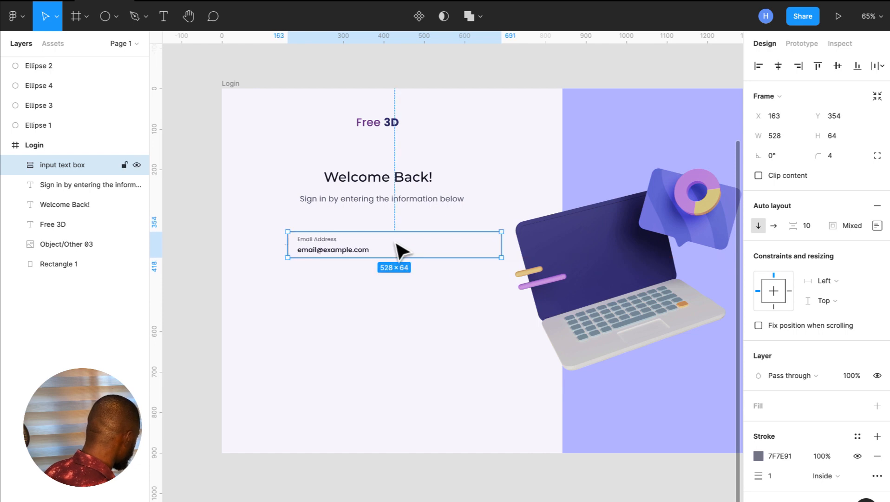
scroll(353, 254, up, 5)
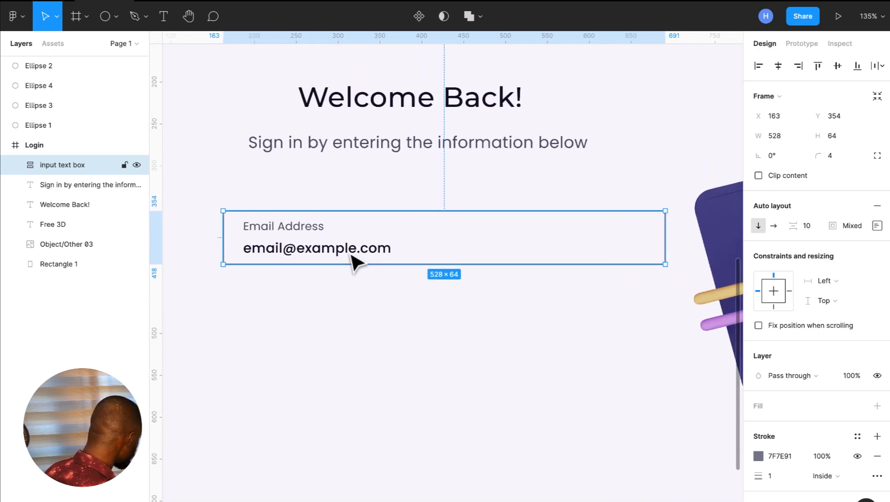
double_click(352, 255)
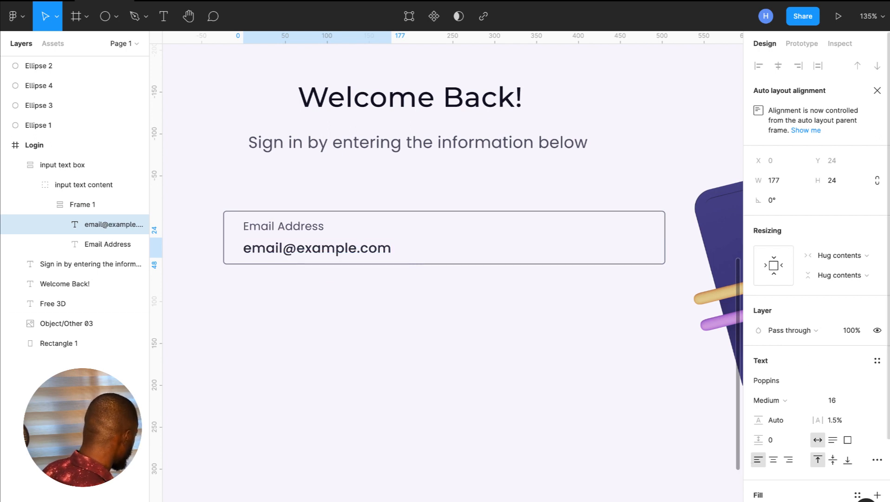
click(600, 466)
scroll(602, 466, down, 5)
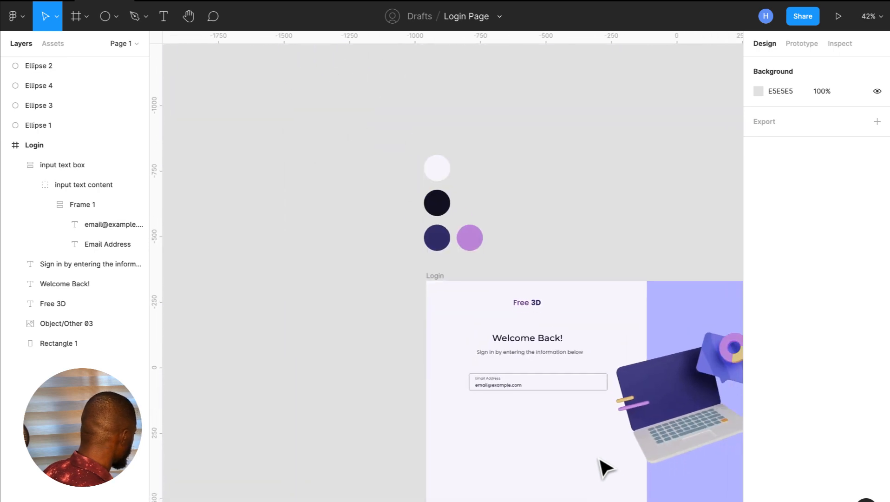
scroll(599, 459, right, 2)
scroll(599, 459, down, 1)
scroll(599, 459, up, 3)
scroll(599, 459, down, 1)
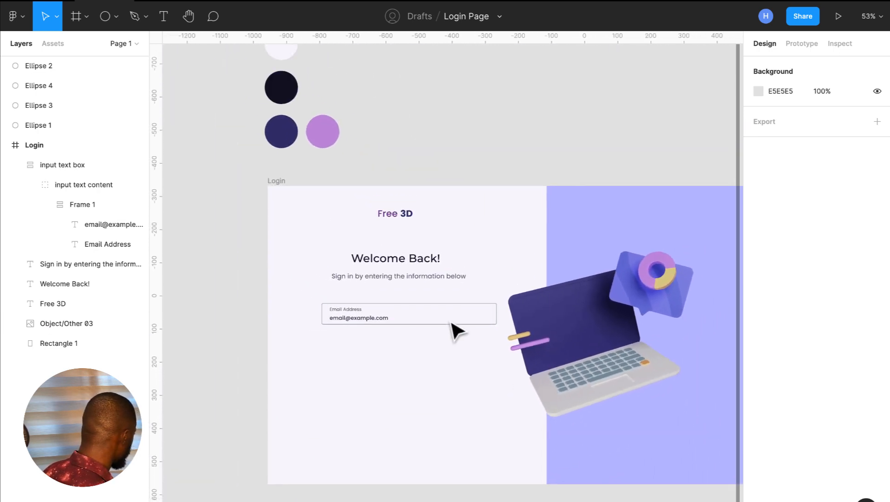
scroll(453, 321, up, 2)
click(437, 325)
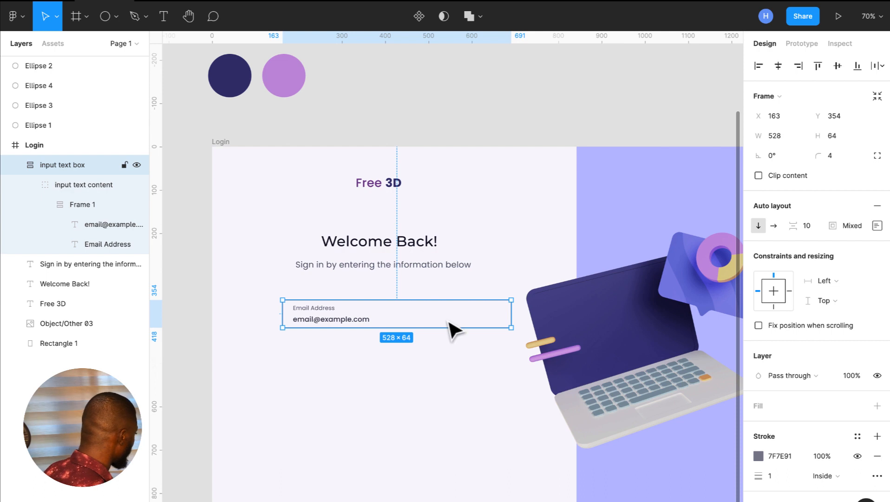
key(ctrl+d)
drag(449, 322, 445, 363)
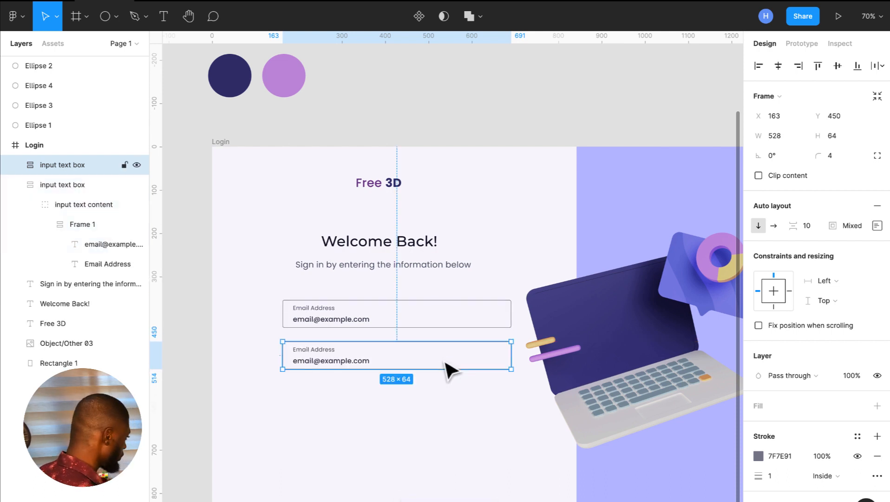
key(Delete)
Turn the email input text box into a component and deselect it.
click(415, 325)
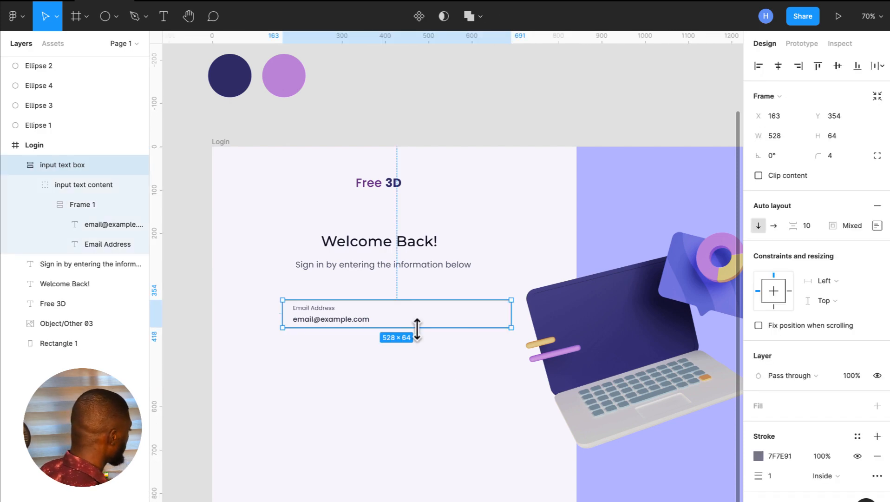
click(421, 17)
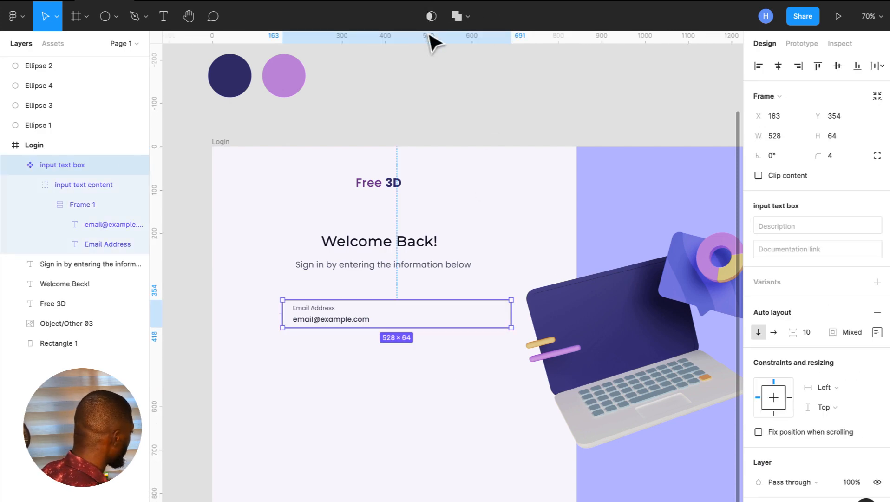
click(15, 165)
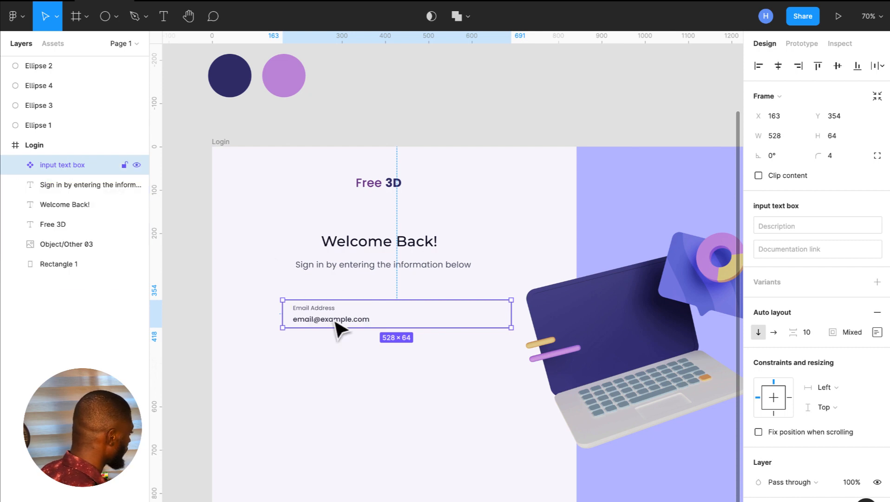
click(373, 384)
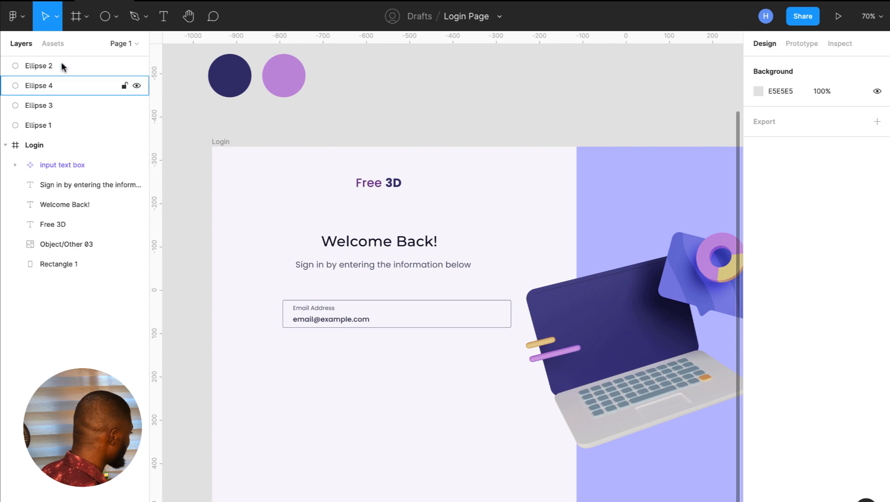
Place an instance of the local input text box component below the original, at X 163, Y 458.
click(55, 43)
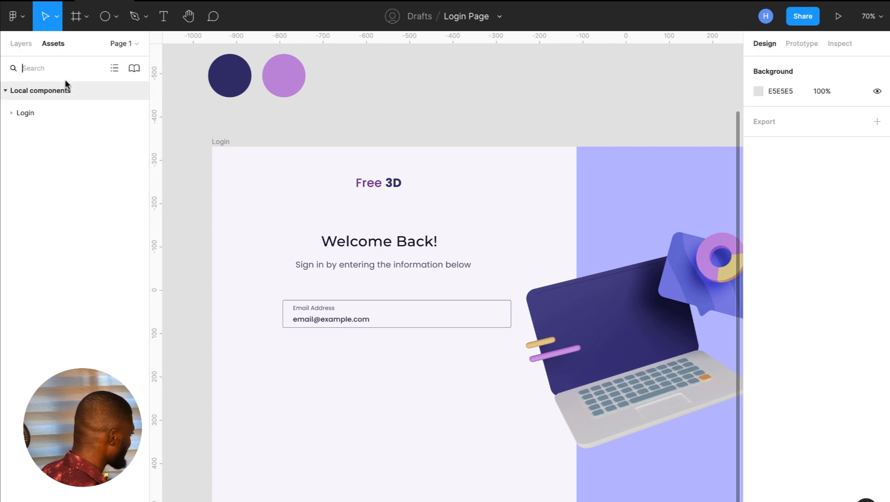
click(10, 112)
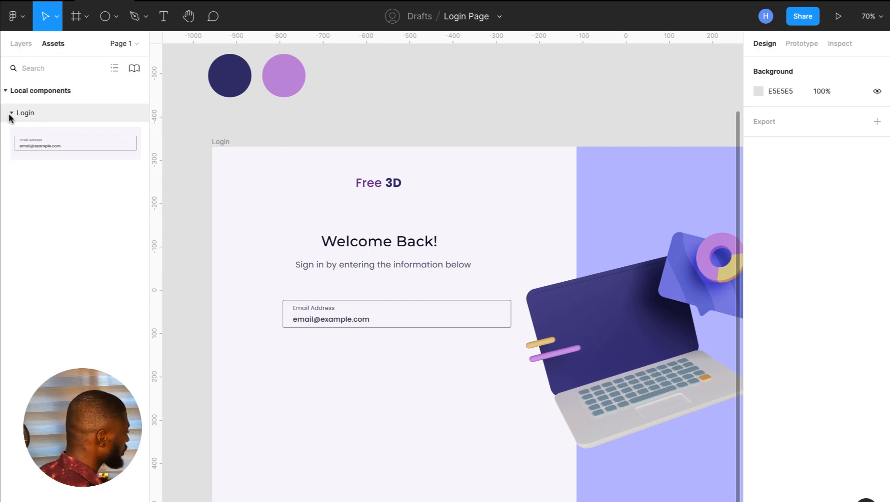
drag(42, 138, 387, 369)
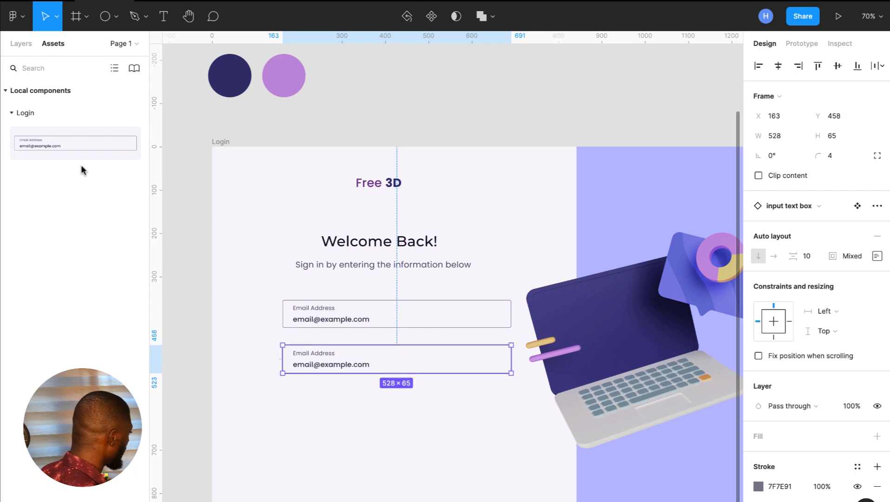
click(25, 51)
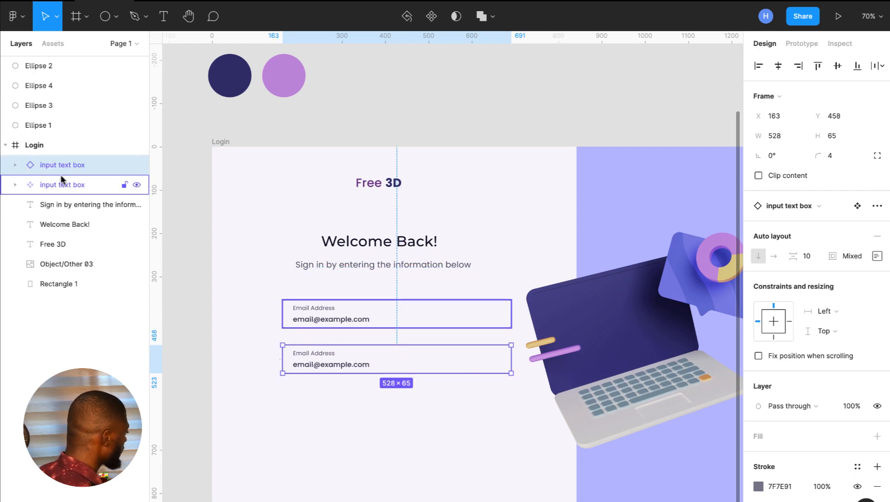
Try recolouring the main component's email text by sampling the light purple palette circle, and undo the colour change.
click(38, 185)
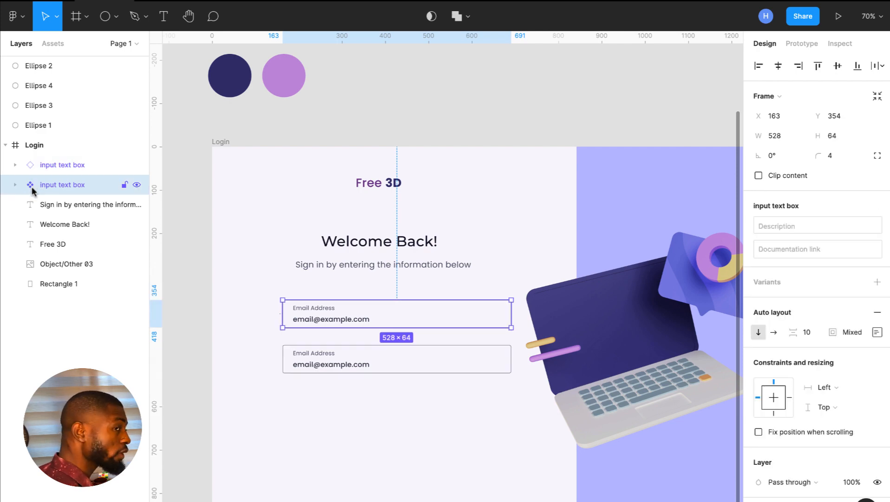
click(58, 166)
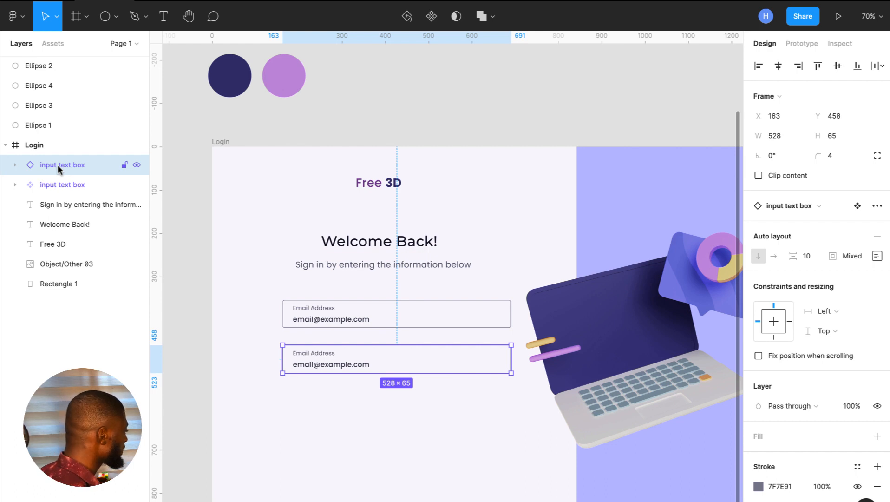
click(66, 184)
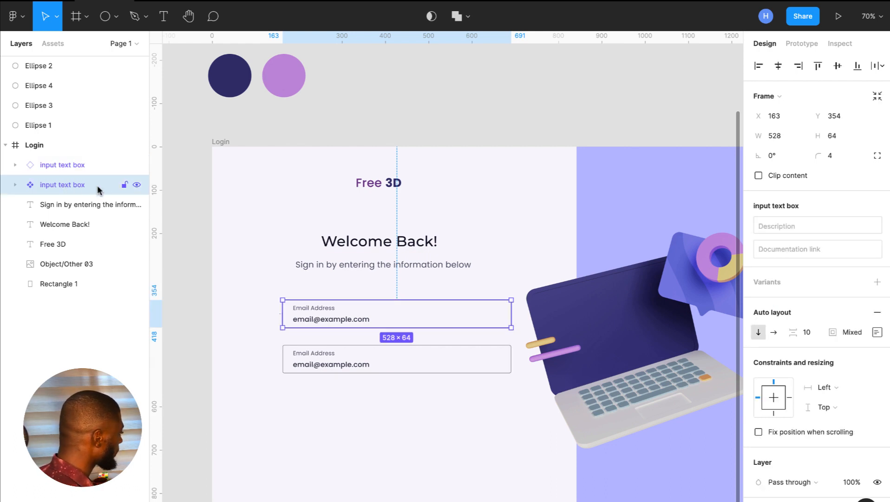
double_click(376, 327)
double_click(363, 322)
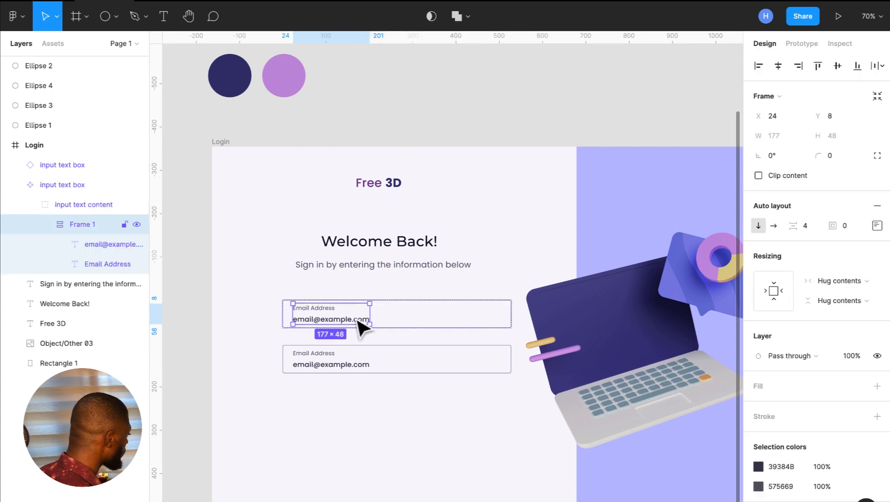
double_click(358, 321)
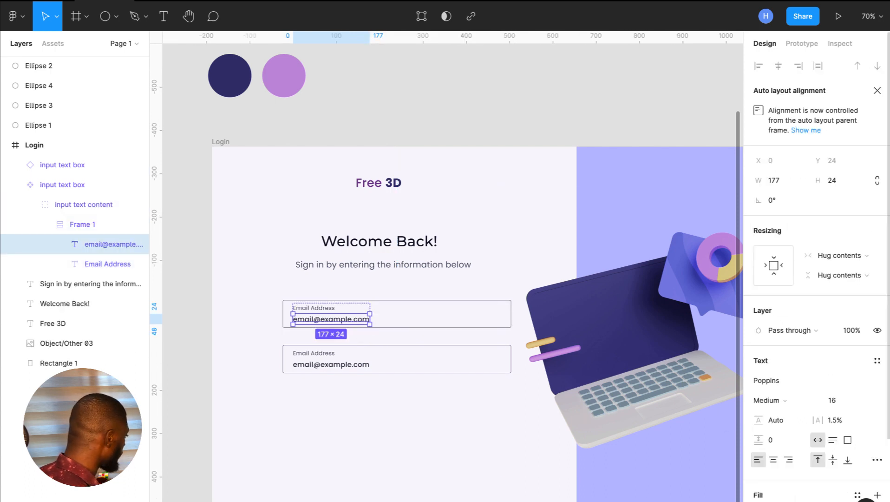
click(759, 501)
click(612, 397)
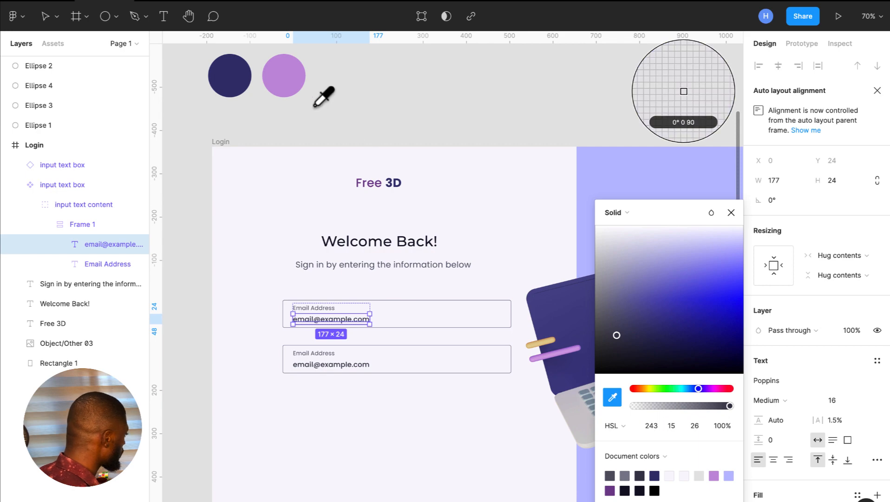
click(285, 76)
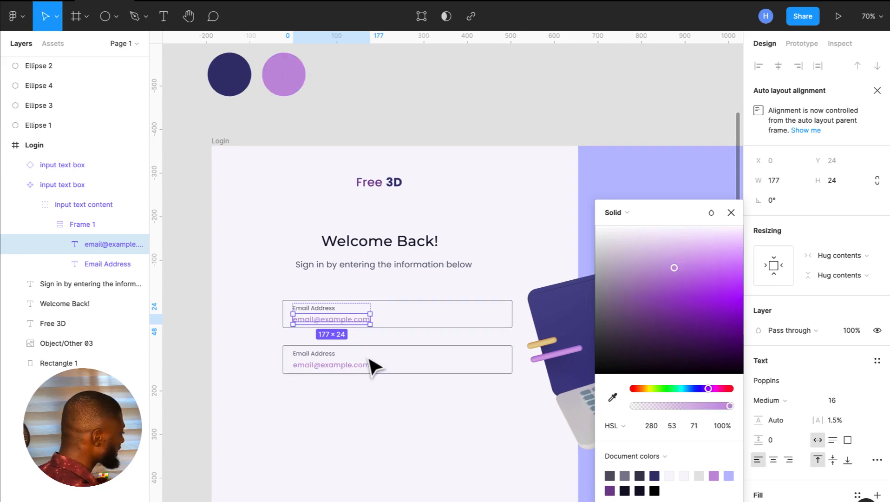
scroll(372, 367, up, 3)
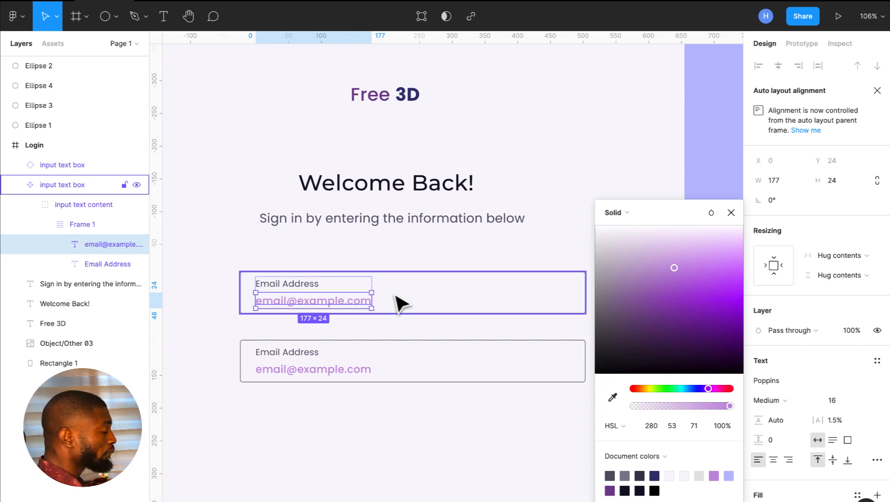
key(ctrl+z)
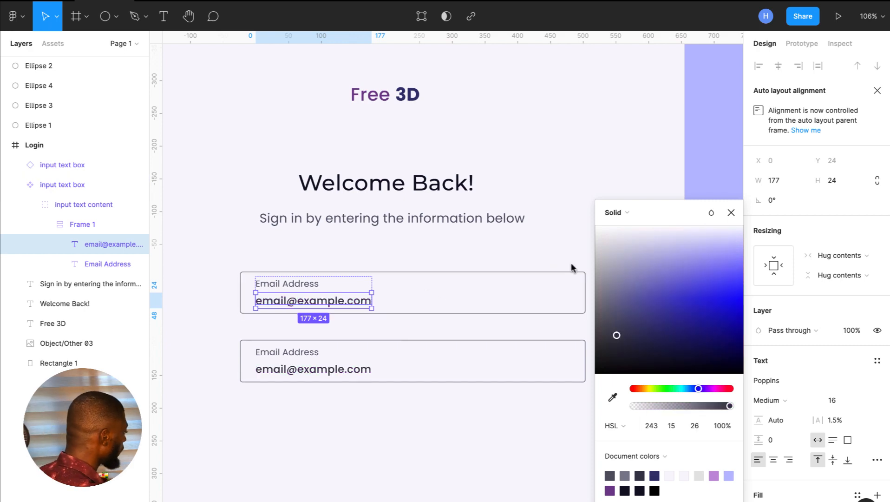
click(731, 213)
click(541, 201)
Replace the email text in the lower input box instance with a row of asterisks.
scroll(542, 201, down, 3)
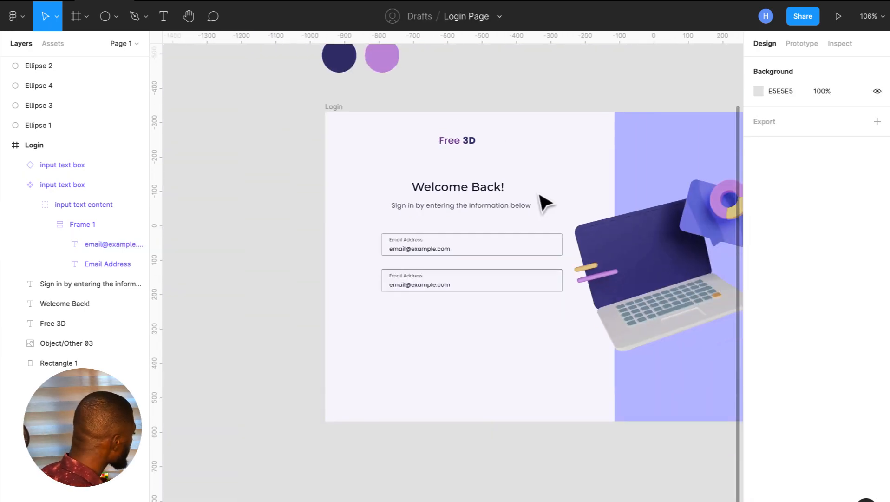
scroll(544, 202, up, 2)
scroll(544, 202, right, 3)
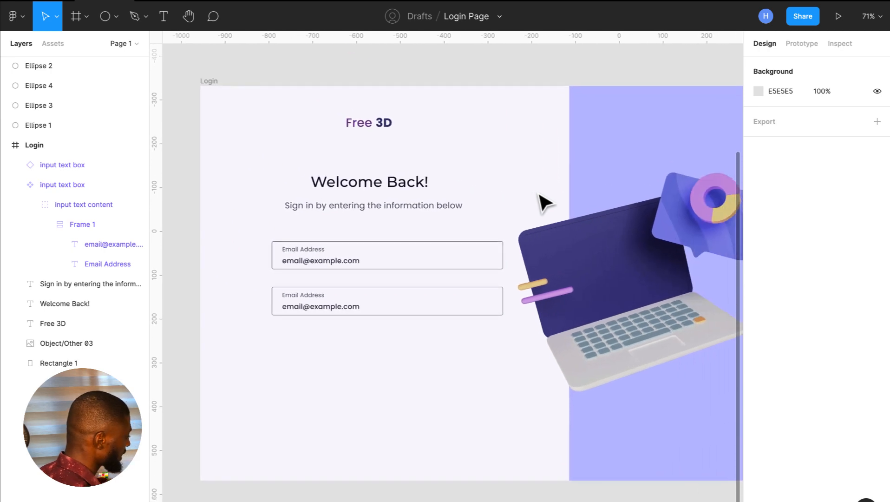
double_click(334, 319)
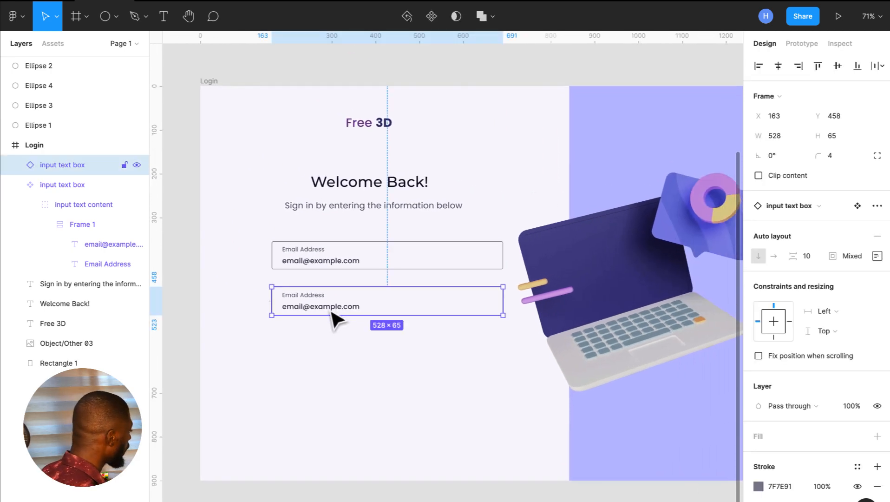
double_click(332, 314)
double_click(329, 308)
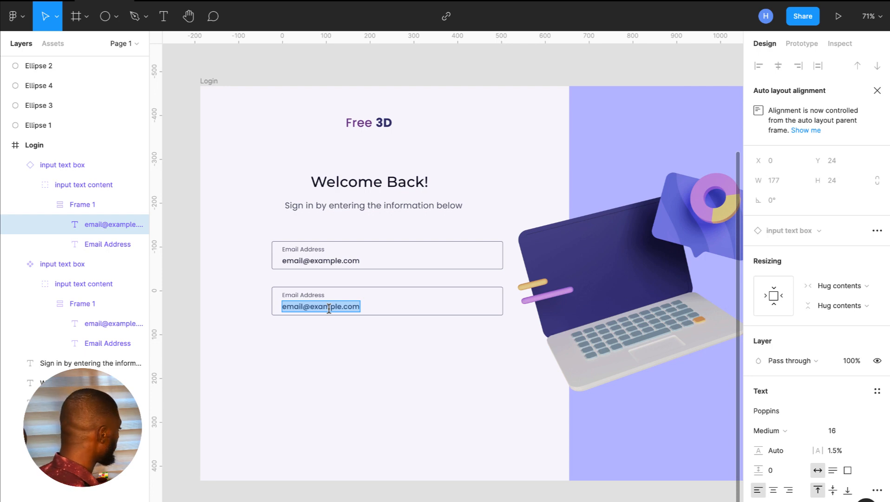
text(****************)
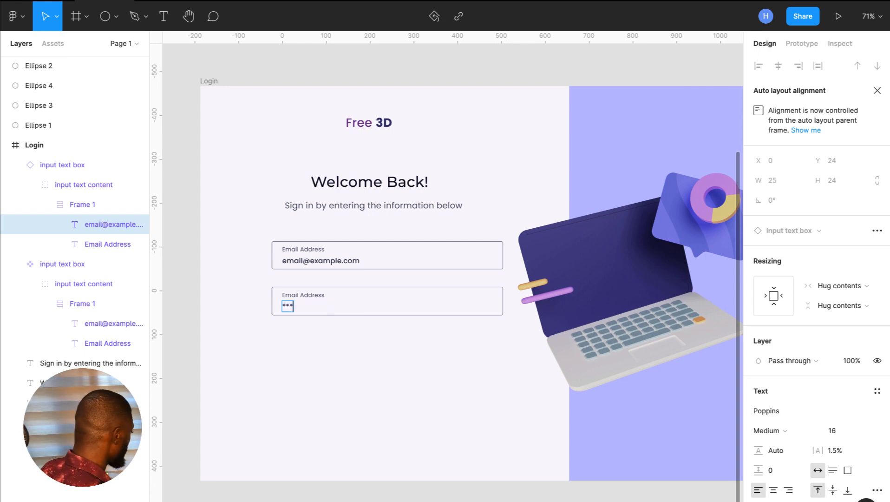
text(*****)
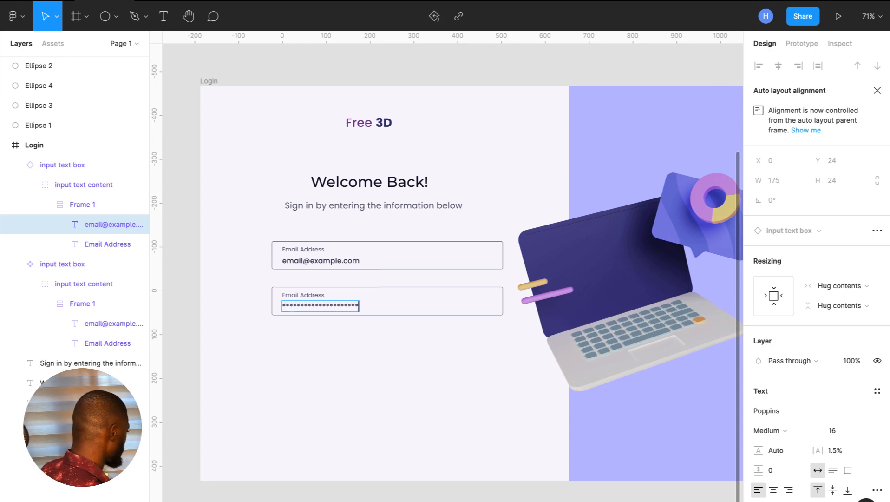
Change the label of the lower input box instance to "Password".
click(307, 291)
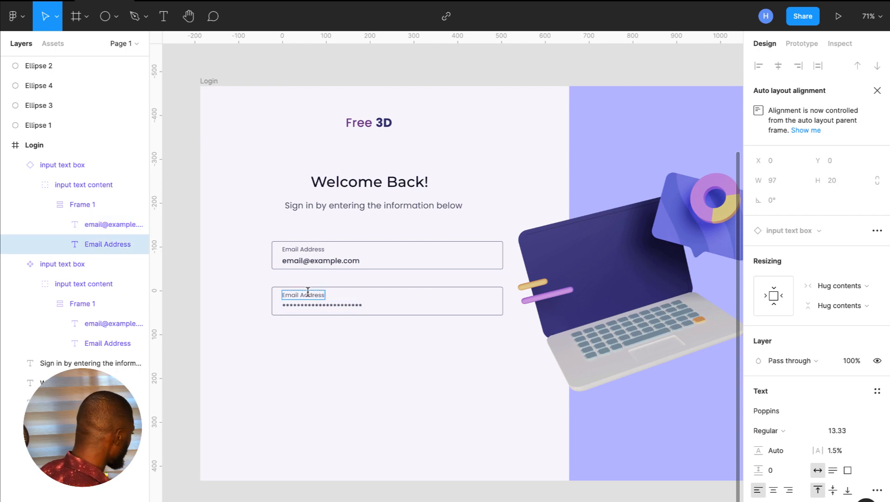
double_click(307, 291)
text(Password)
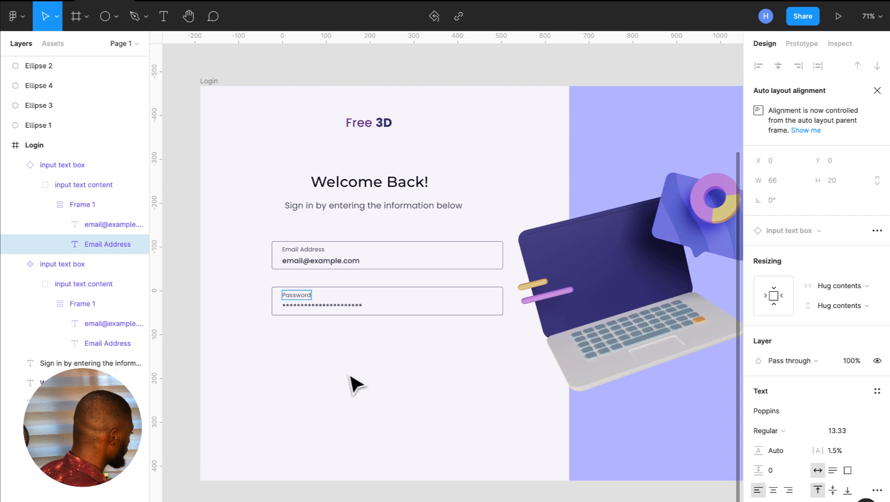
key(Escape)
click(361, 393)
scroll(360, 393, right, 1)
scroll(360, 393, down, 1)
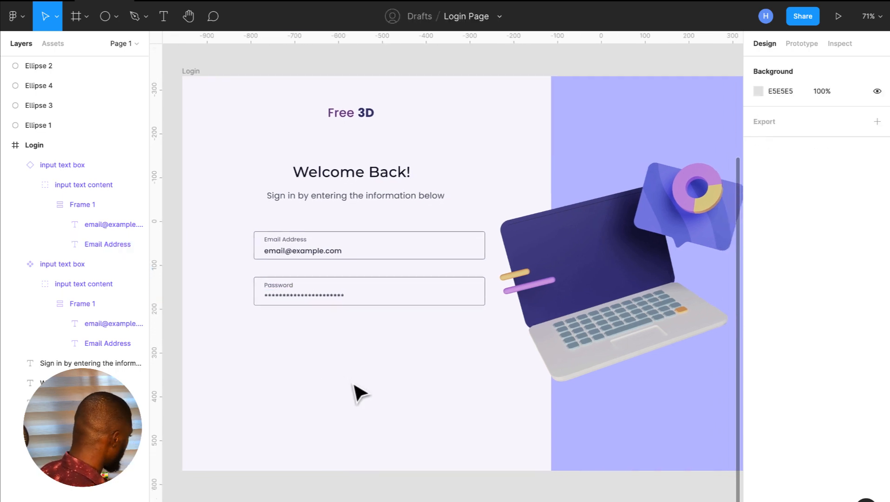
scroll(360, 394, down, 4)
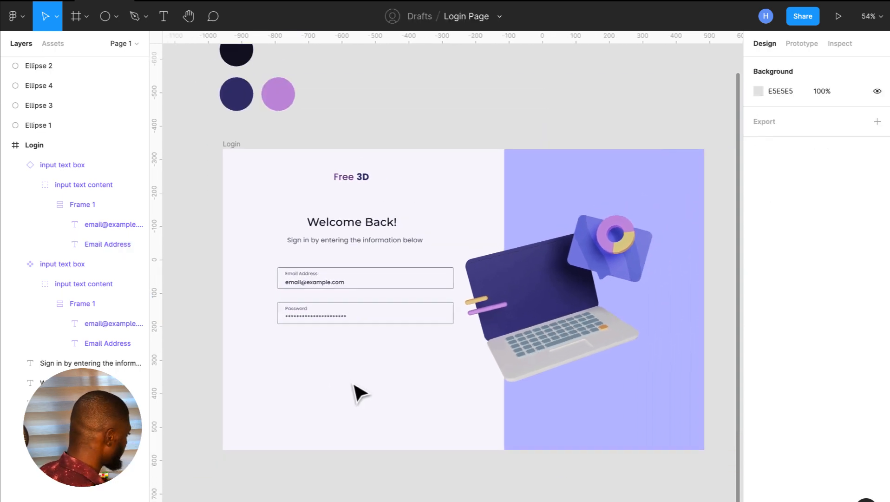
scroll(361, 394, up, 2)
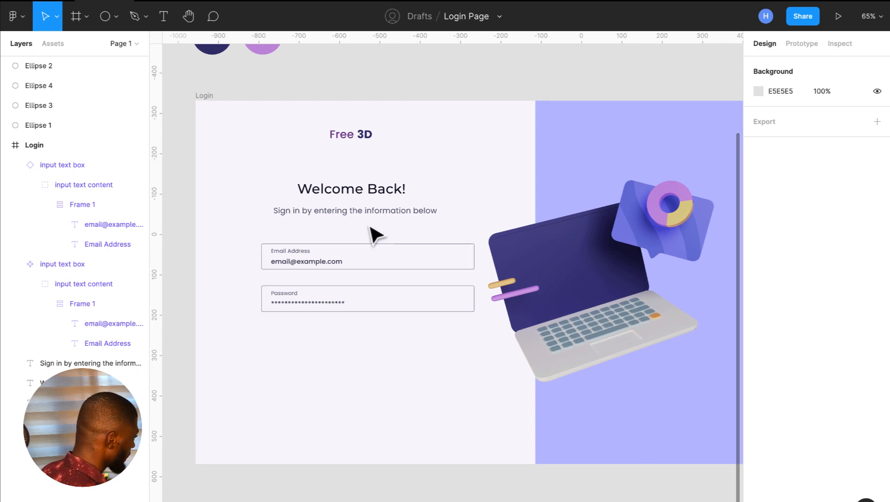
Set the font weight of the "Sign in by entering the information below" text to Medium.
click(364, 210)
click(785, 354)
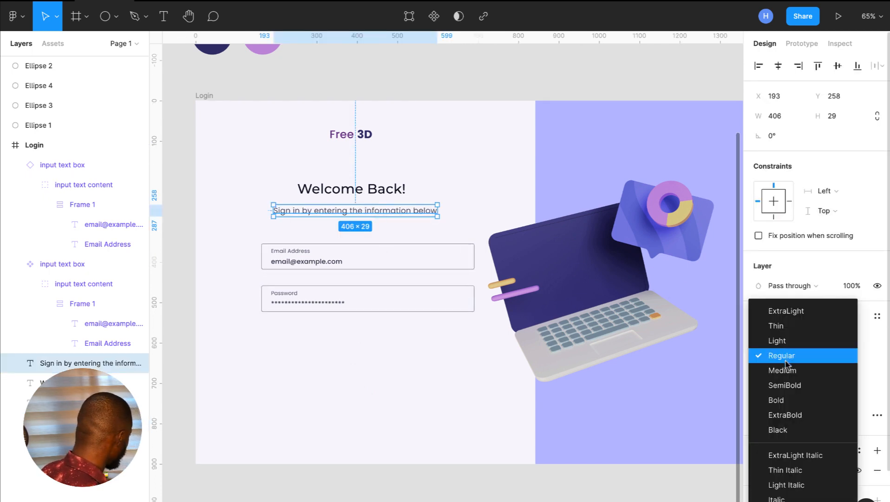
click(786, 371)
click(367, 418)
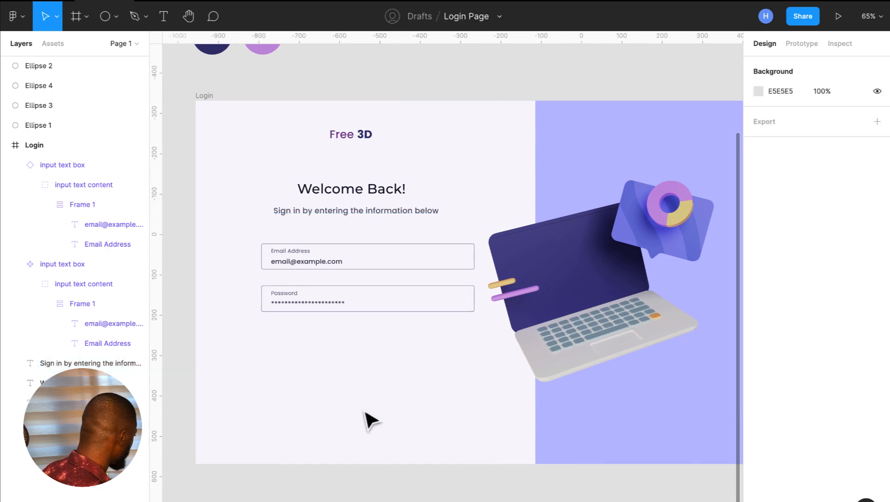
Paste a copy of the "Email Address" label text into the Login frame and place it below the password field at X 163, Y 650.
ctrl+scroll(369, 420, down, 2)
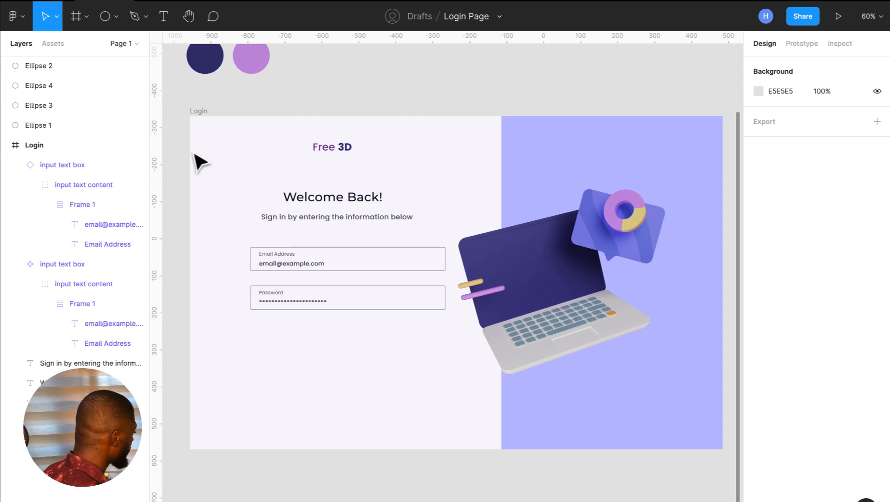
click(164, 17)
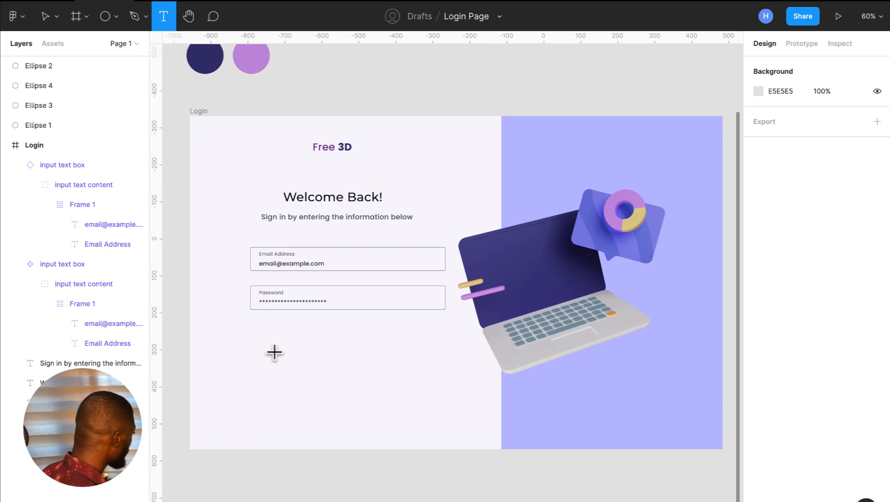
click(48, 19)
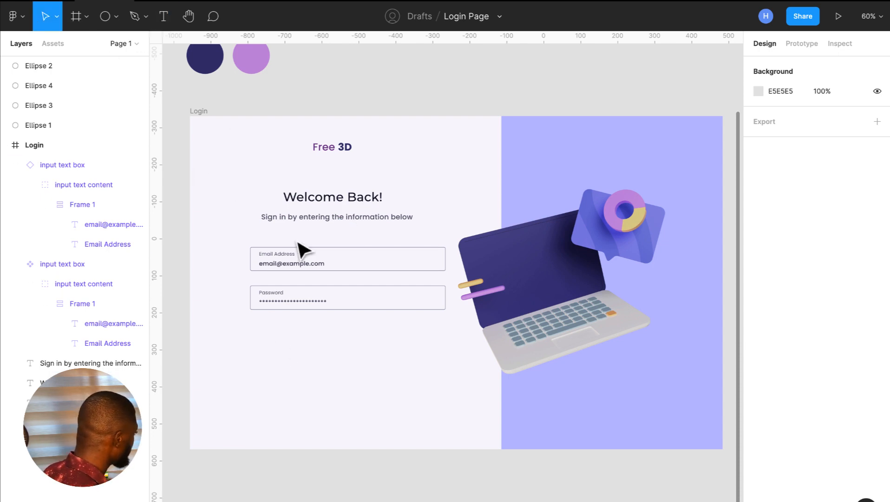
click(289, 259)
click(288, 258)
click(288, 257)
click(288, 257)
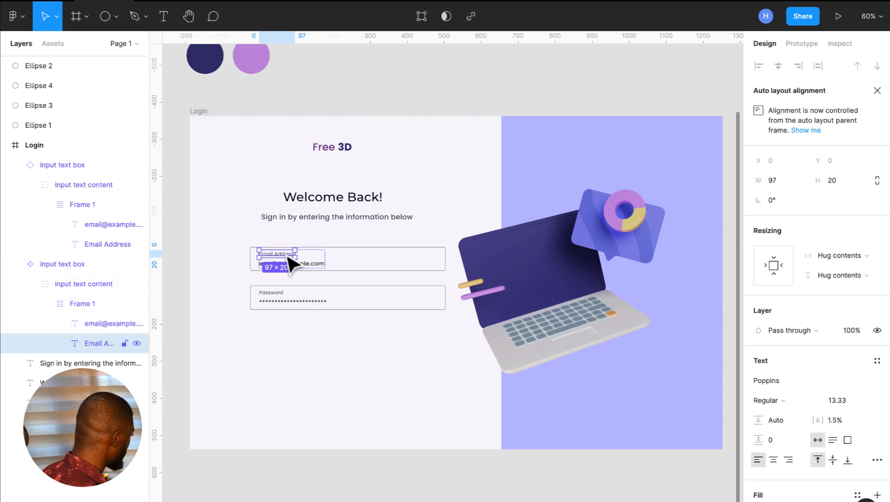
click(195, 112)
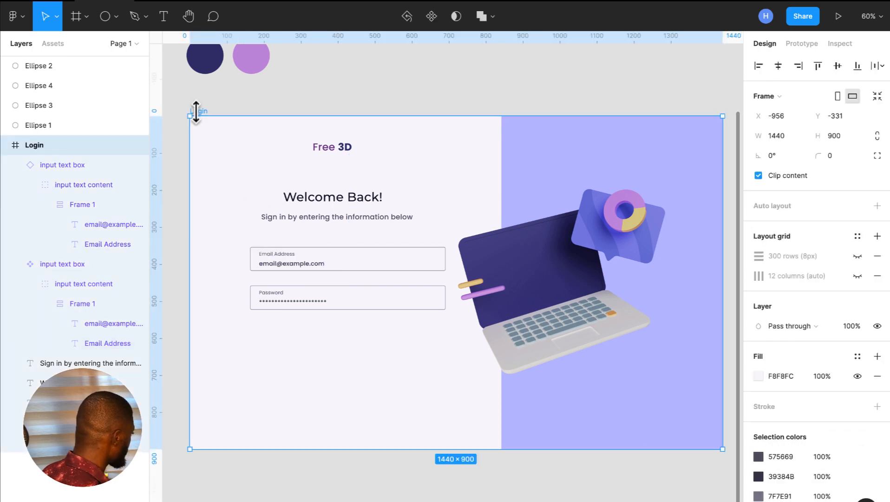
key(ctrl+v)
drag(219, 131, 281, 366)
Change the wording of the copied label below the password field to "Remember Me".
double_click(280, 366)
text(R)
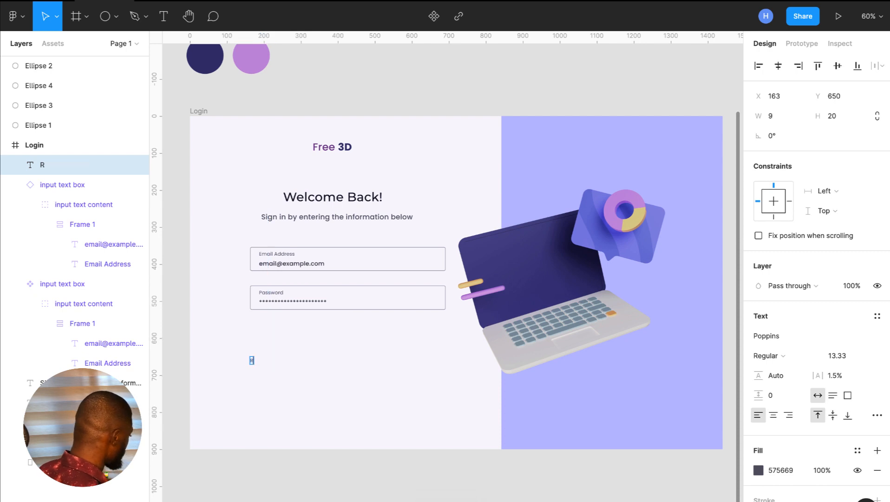
text(wmwmbwe)
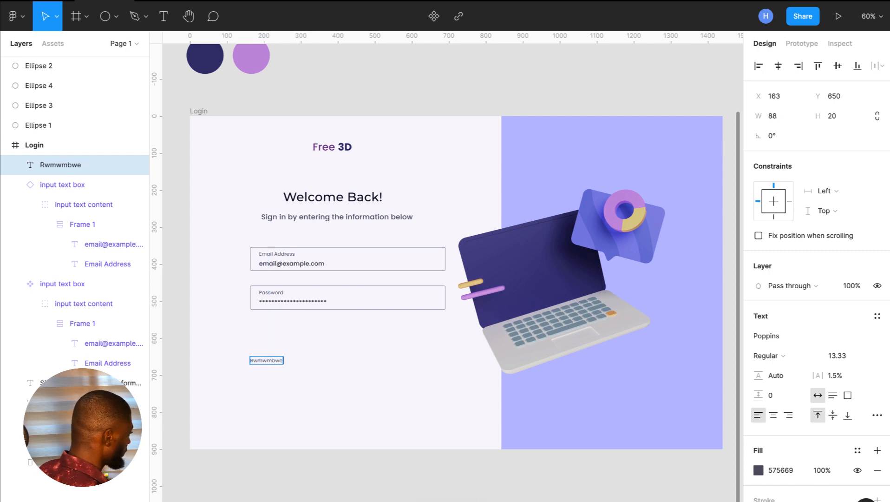
key(BackSpace)
key(BackSpace)
key(BackSpace)
key(BackSpace)
key(BackSpace)
key(BackSpace)
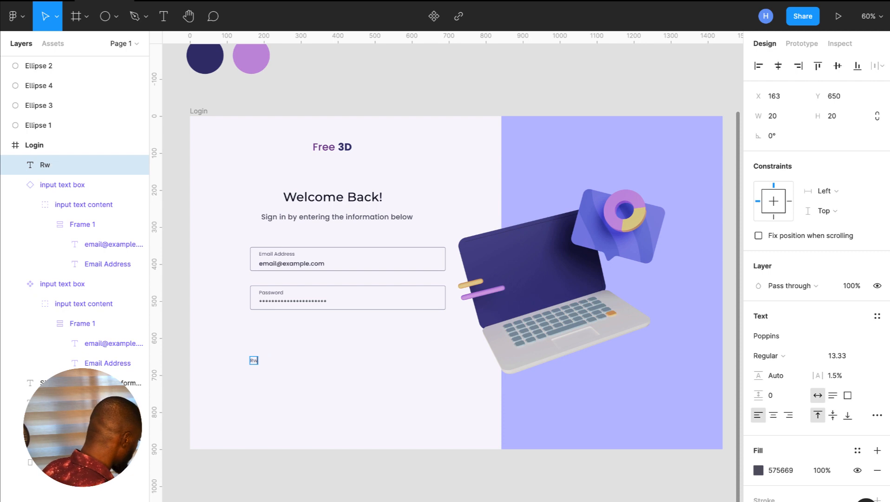
scroll(278, 367, up, 3)
key(BackSpace)
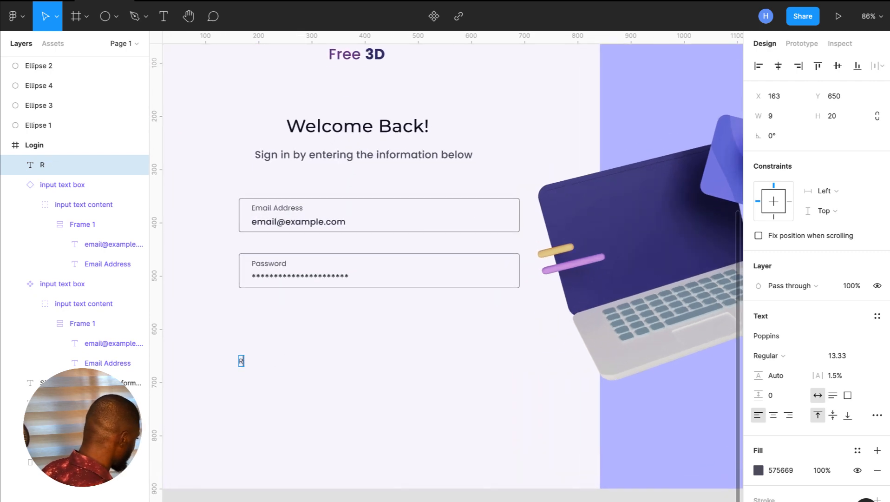
text(emembe)
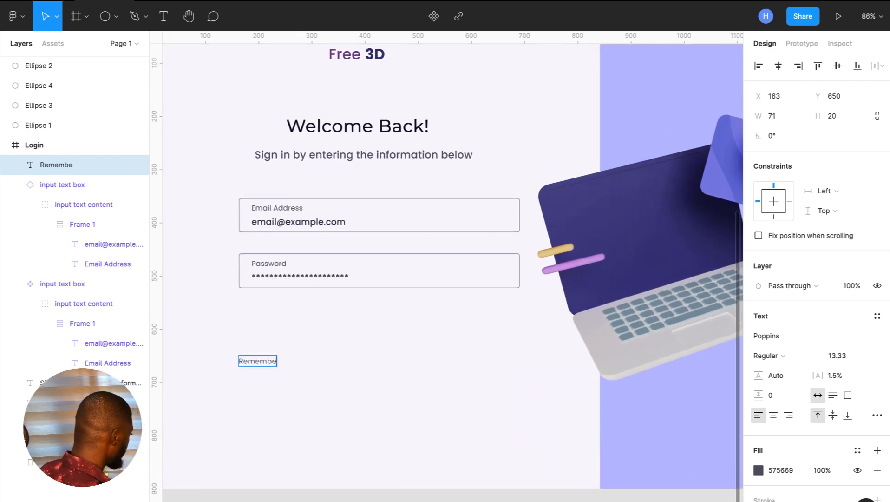
text(r Me)
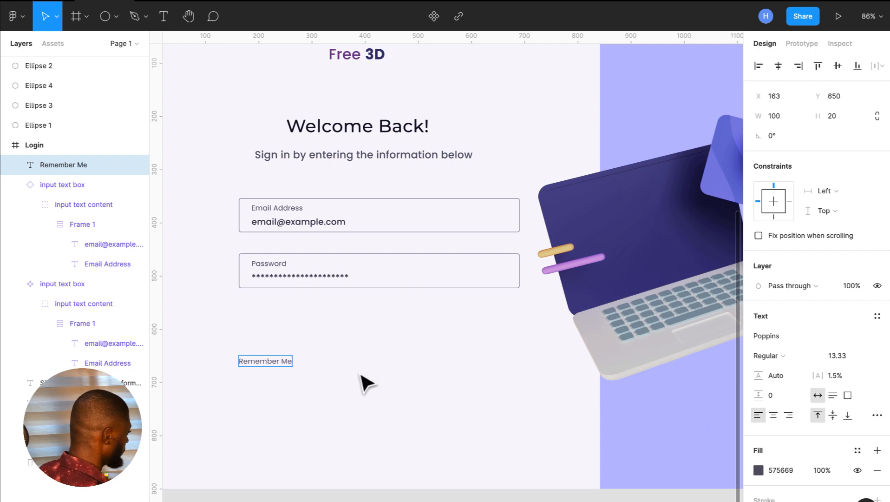
Align the "Remember Me" text with the password field's inner text and place a duplicate of it beside it at X 503, Y 617.
key(Escape)
drag(294, 367, 461, 367)
key(super+d)
Change the wording of the duplicated "Remember Me" text to "Forgotten Password" and deselect it.
double_click(456, 344)
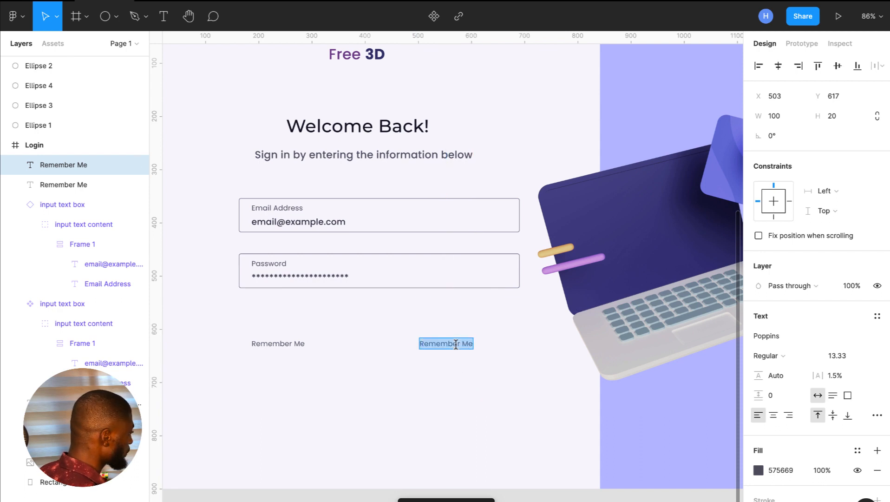
text(Forgo)
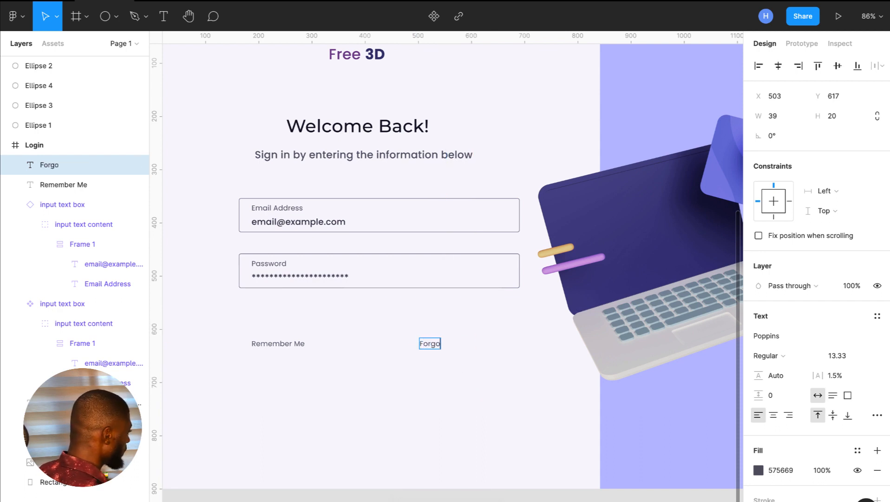
text(tten Password)
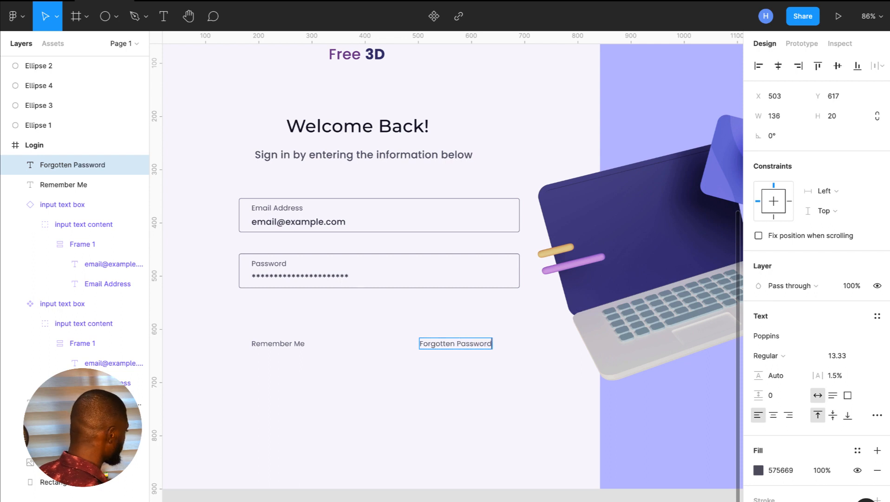
key(Escape)
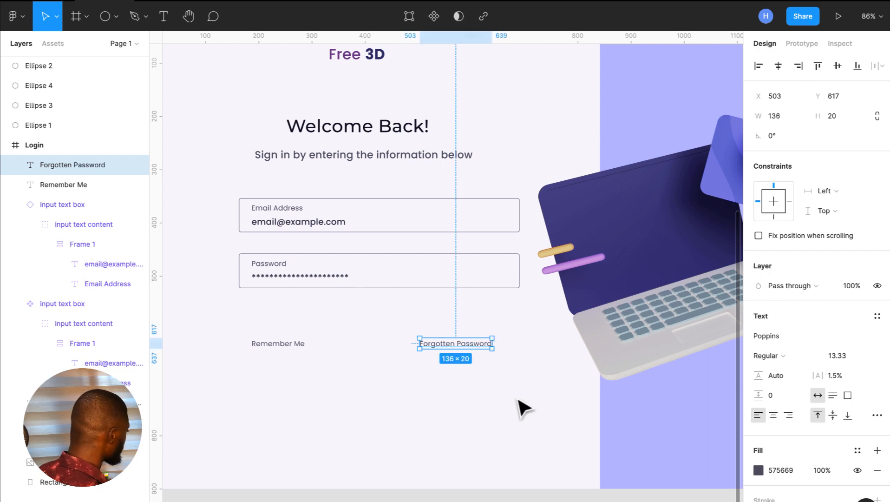
click(383, 405)
scroll(388, 405, down, 3)
scroll(388, 405, up, 2)
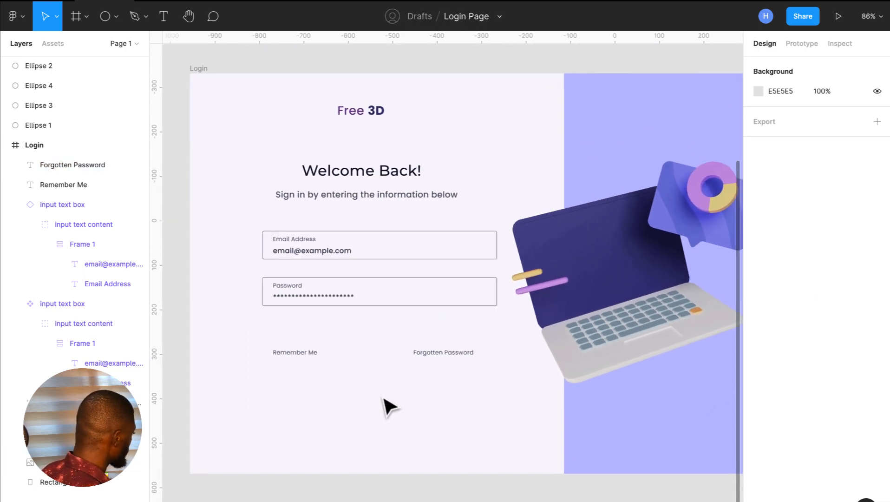
click(308, 357)
click(376, 404)
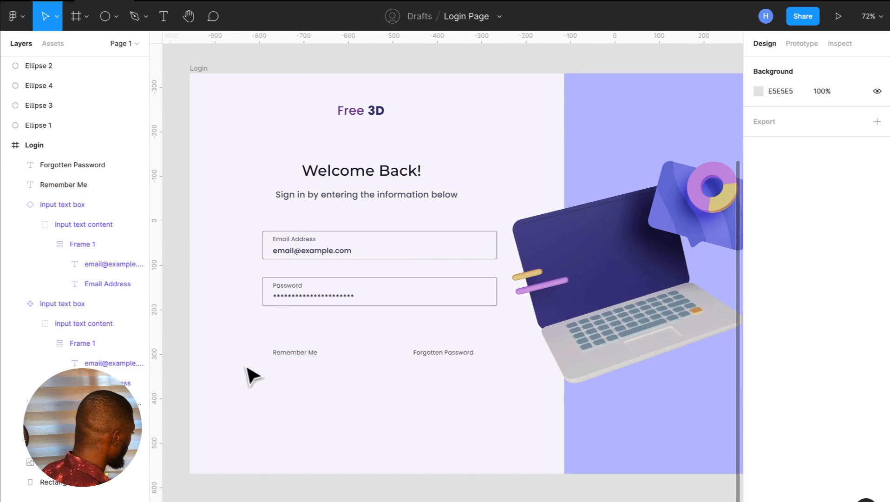
Search the Font Awesome Icons plugin for "check" and insert the check-square icon.
right_click(324, 436)
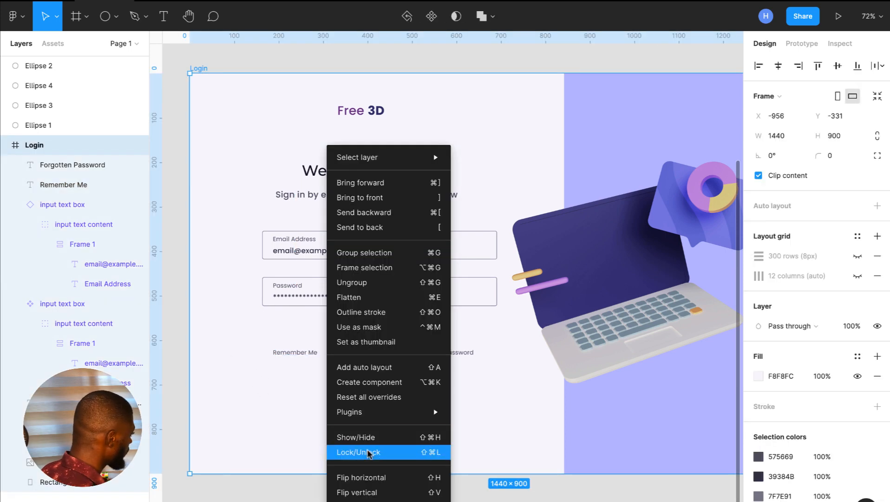
mouse_move(353, 411)
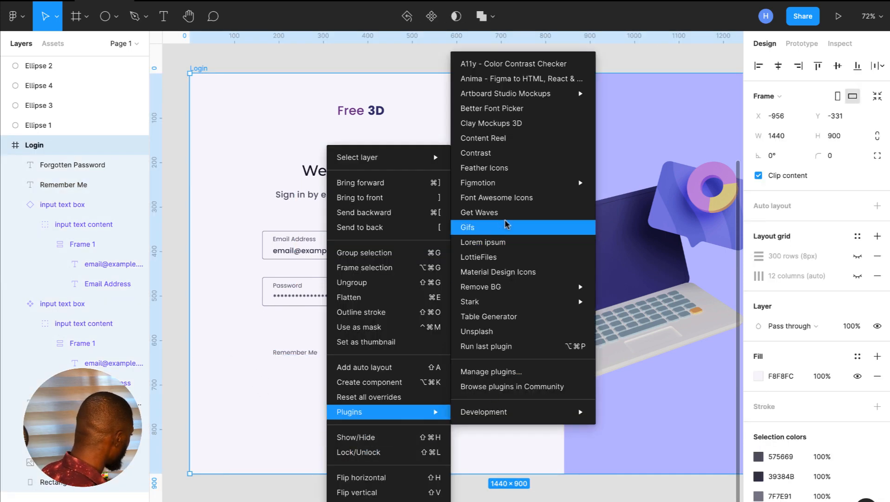
mouse_move(514, 188)
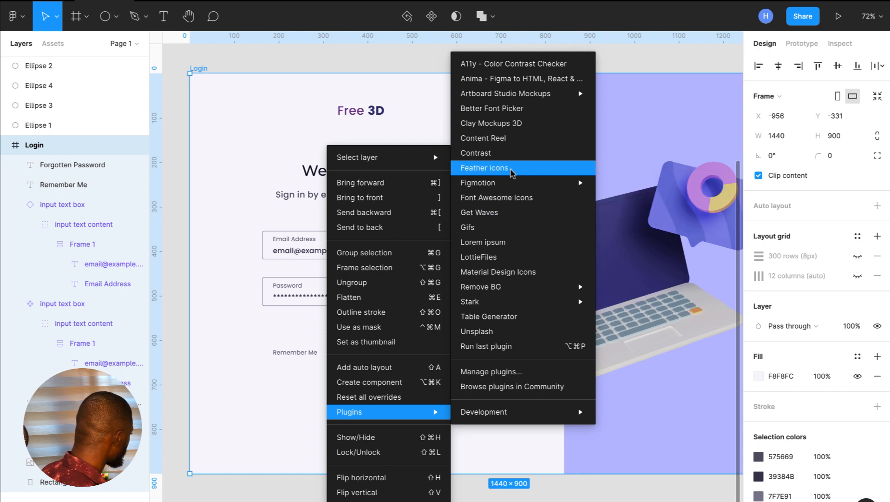
mouse_move(512, 290)
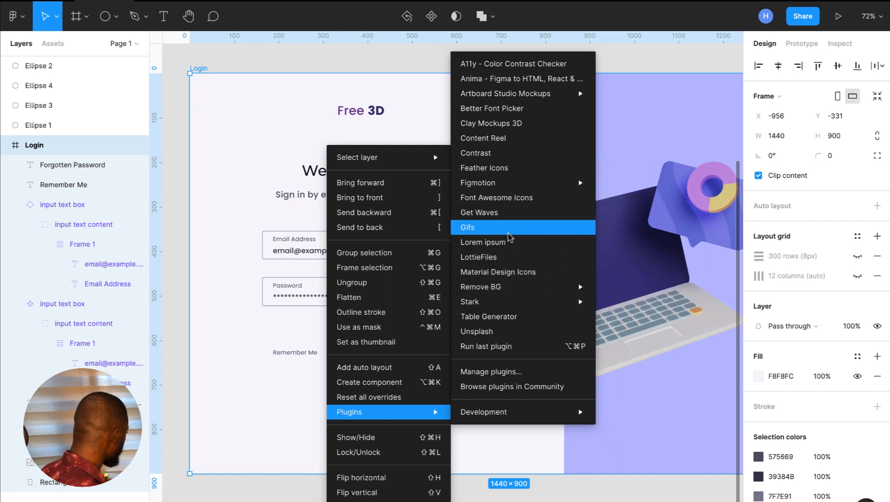
click(512, 198)
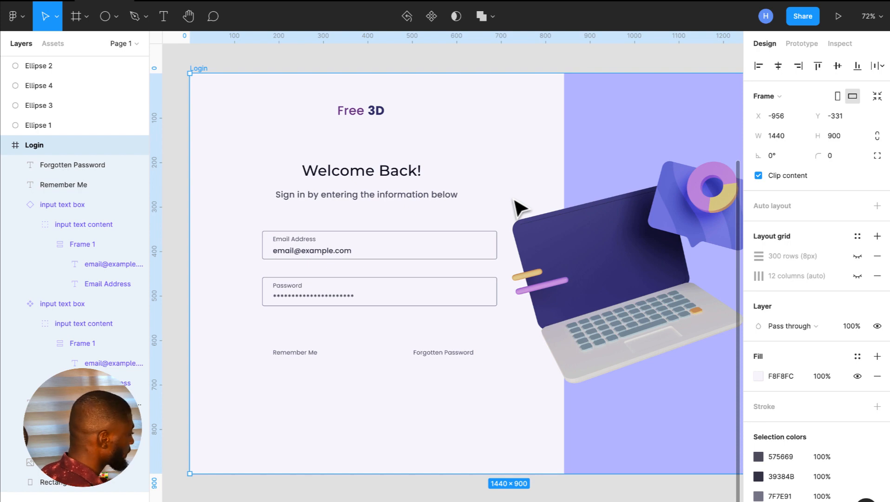
click(491, 281)
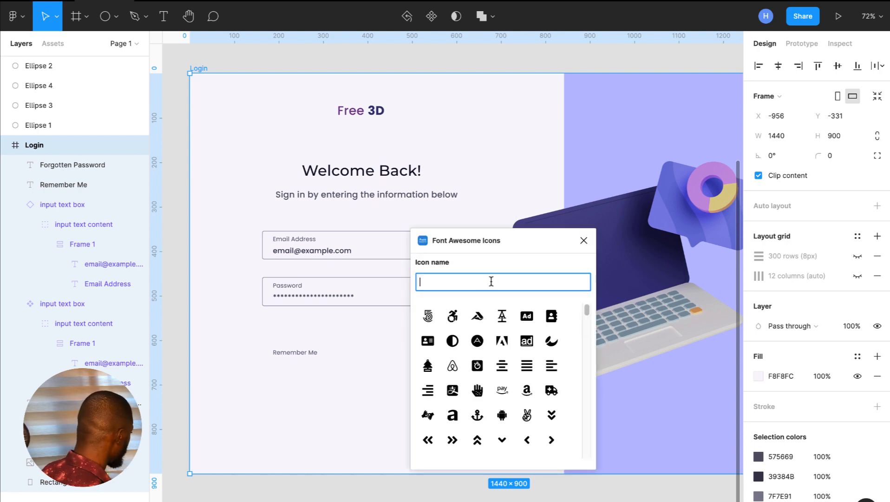
text(check)
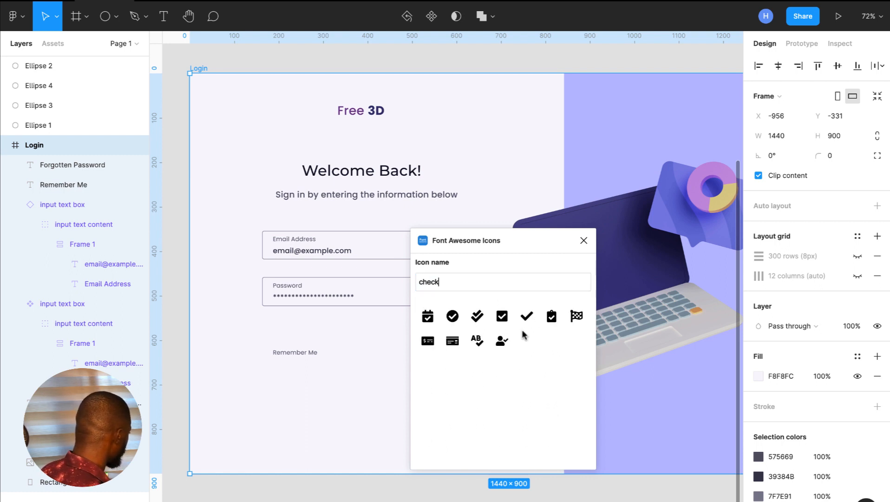
click(503, 320)
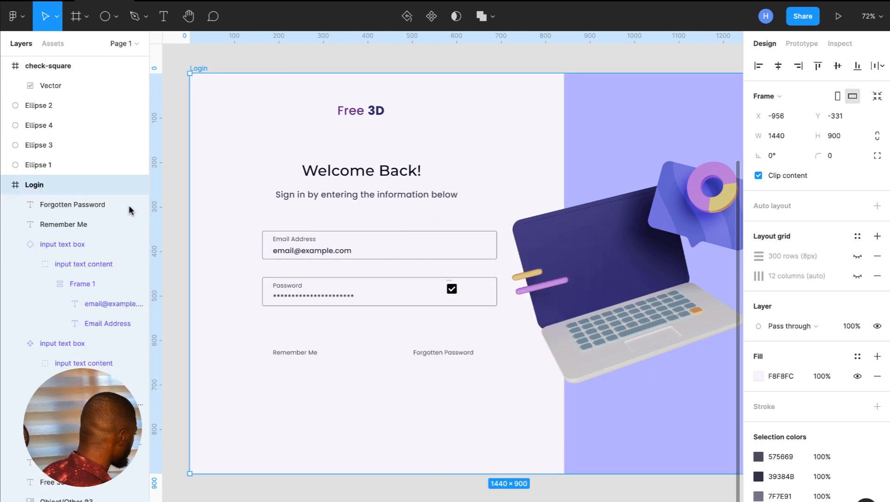
Collapse the check-square icon's layer and move it into the Login frame, above the "Forgotten Password" layer.
click(34, 66)
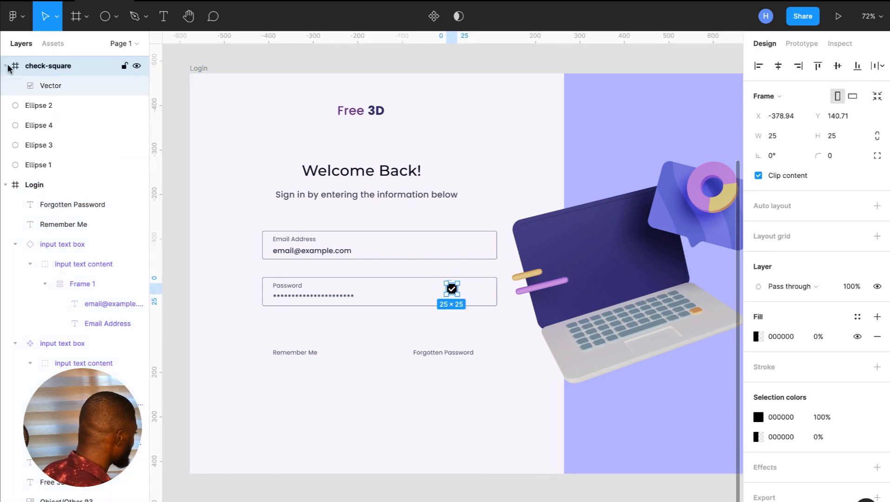
click(6, 66)
drag(51, 68, 54, 170)
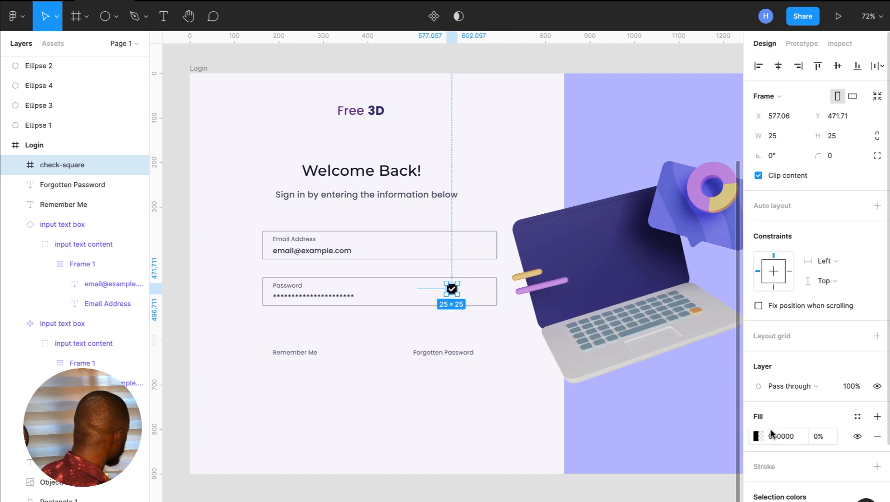
Recolour the check-square icon's black shape by sampling the dark navy palette circle (353271).
scroll(755, 441, down, 2)
click(758, 461)
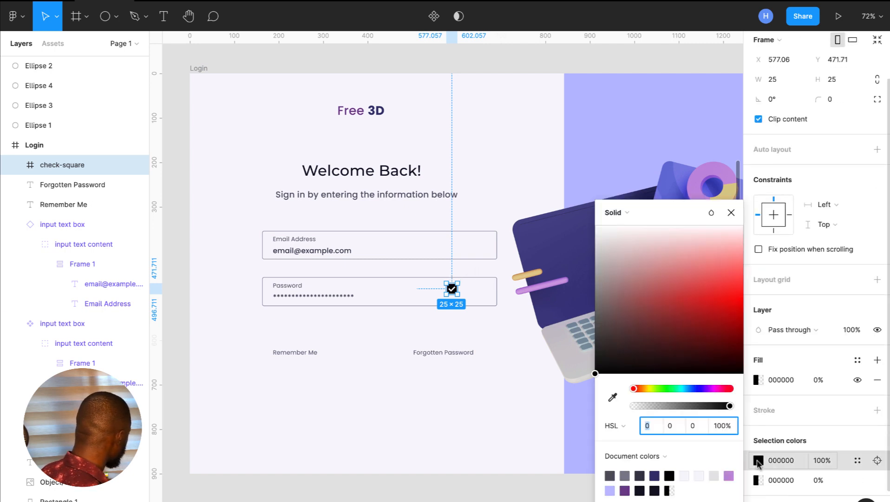
click(613, 397)
scroll(358, 175, up, 4)
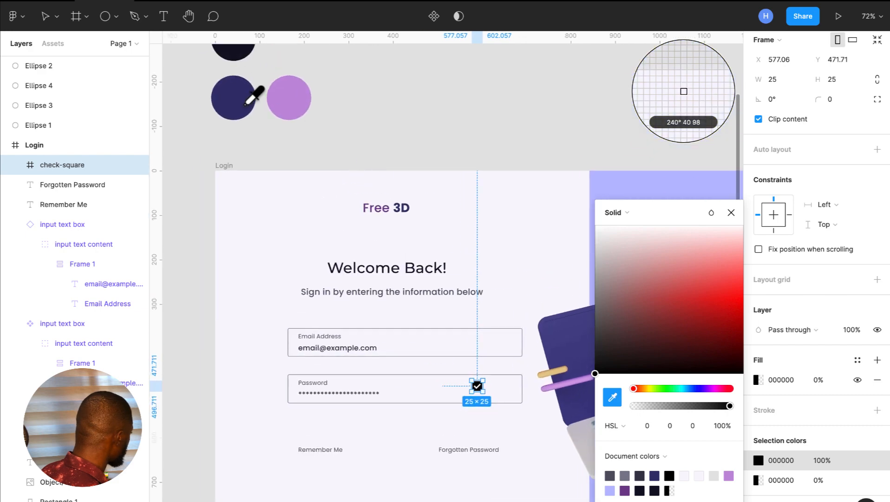
click(233, 97)
click(731, 213)
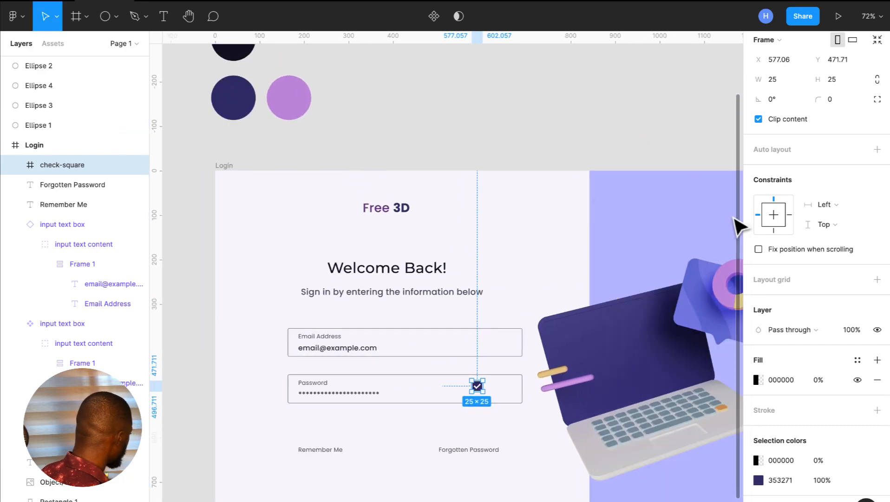
Move the check-square icon to the left of the "Remember Me" text, at X 138, Y 619.
scroll(462, 367, down, 3)
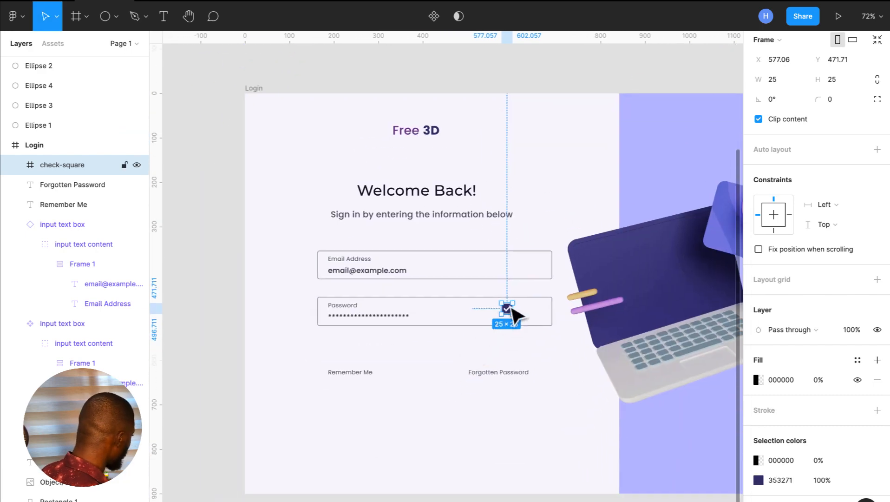
drag(511, 309, 317, 371)
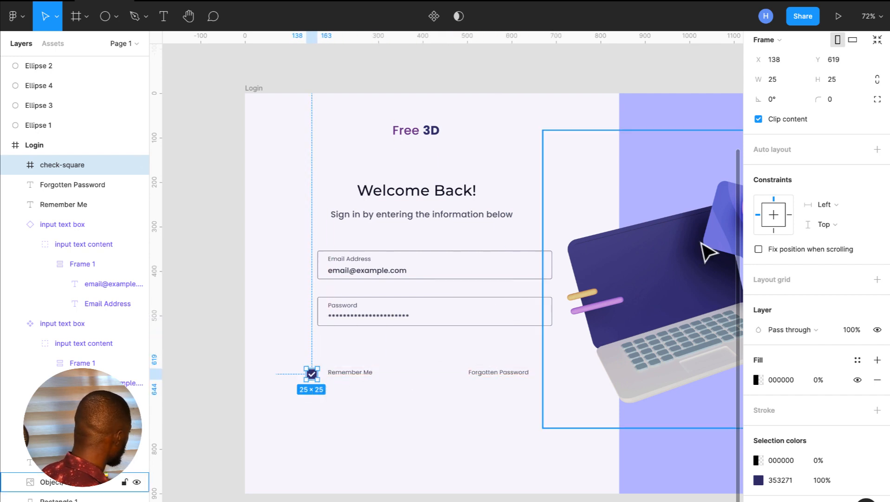
scroll(835, 206, up, 2)
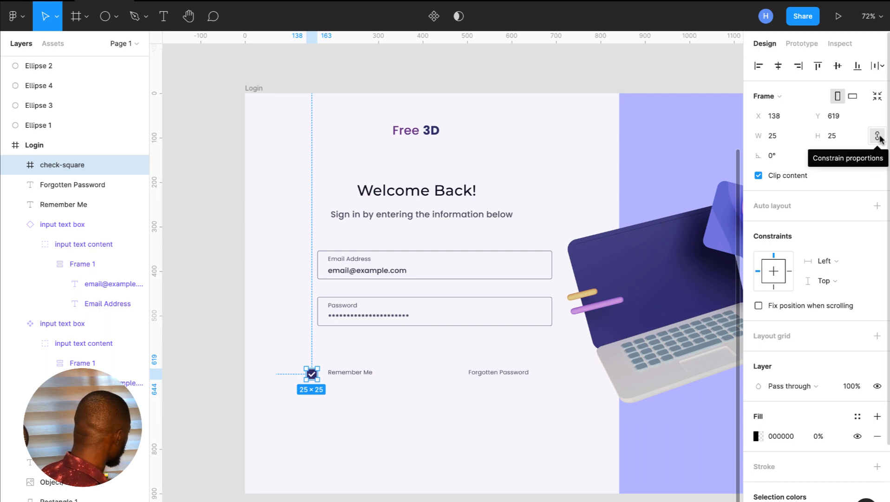
Resize the check-square icon proportionally to 16 × 16.
click(844, 139)
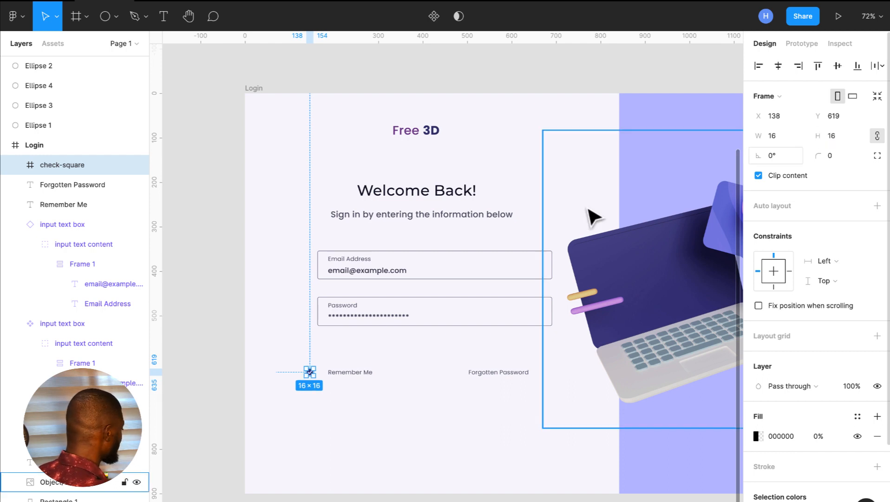
click(408, 375)
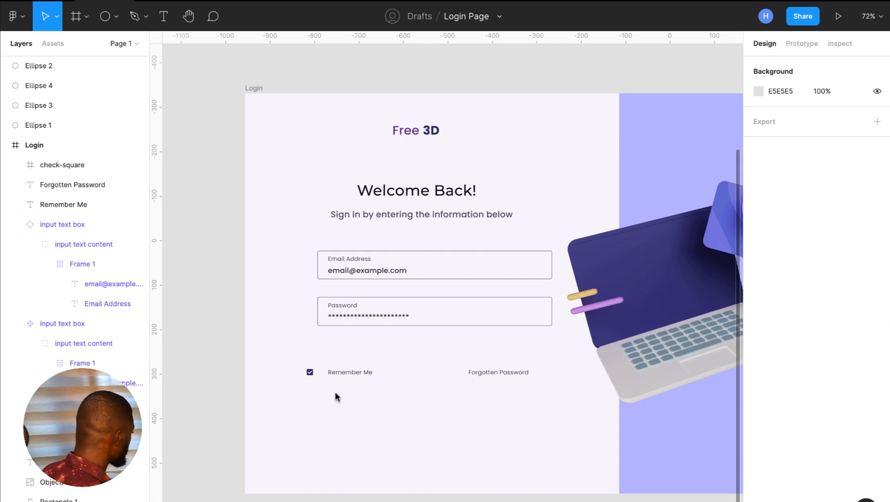
Combine the check-square icon and the "Remember Me" text in a horizontal auto layout with 16 spacing between items.
scroll(335, 392, up, 5)
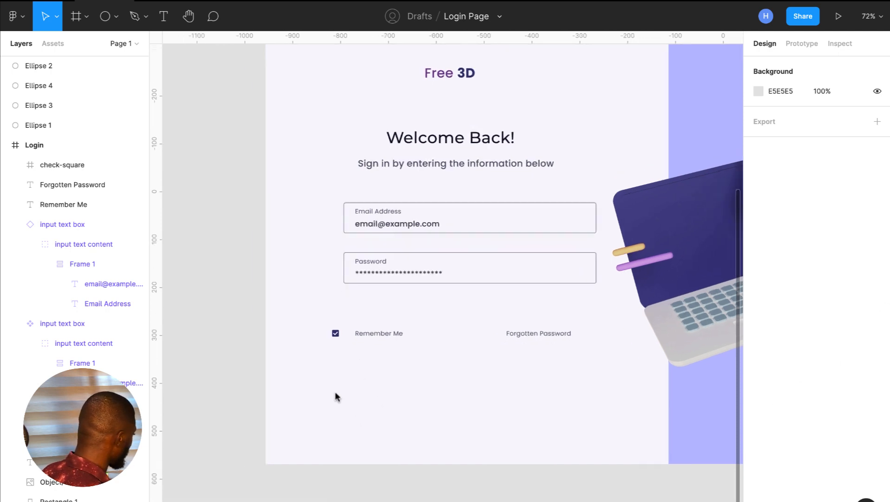
click(412, 307)
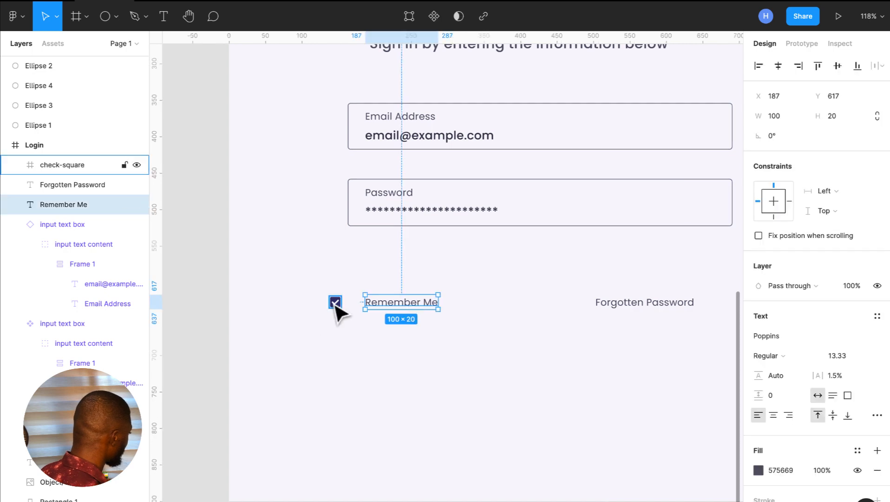
shift+click(336, 303)
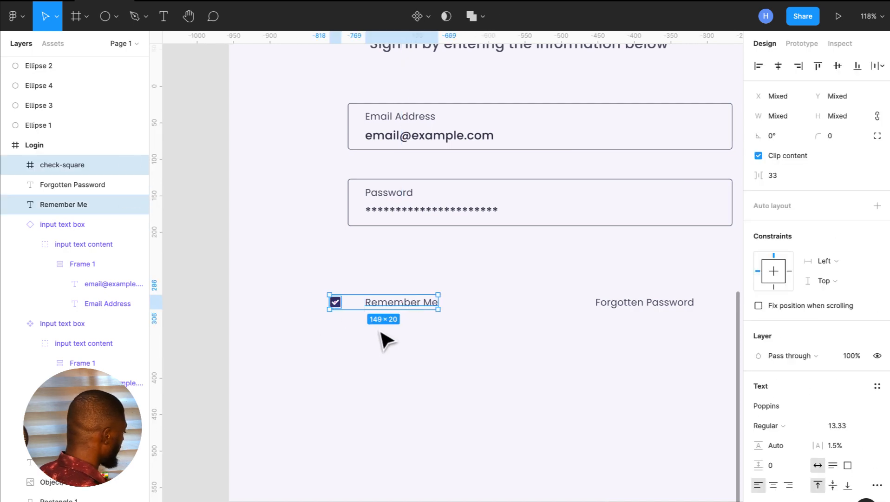
key(shift+a)
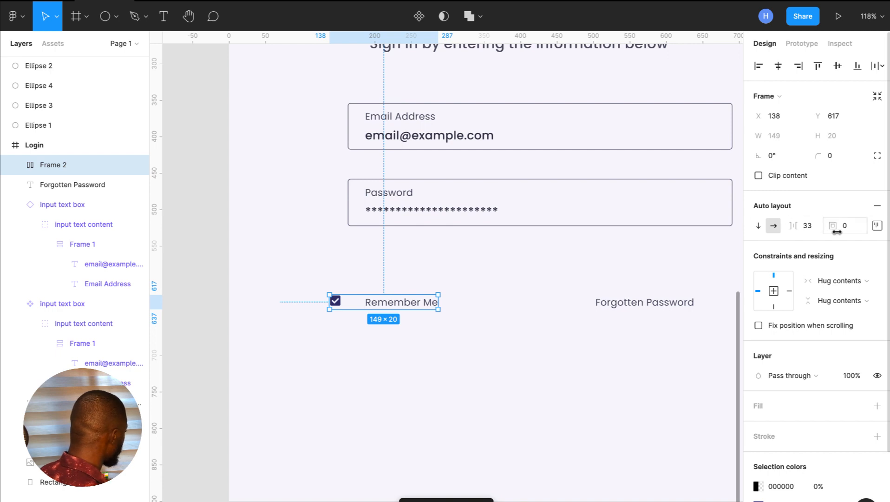
click(808, 227)
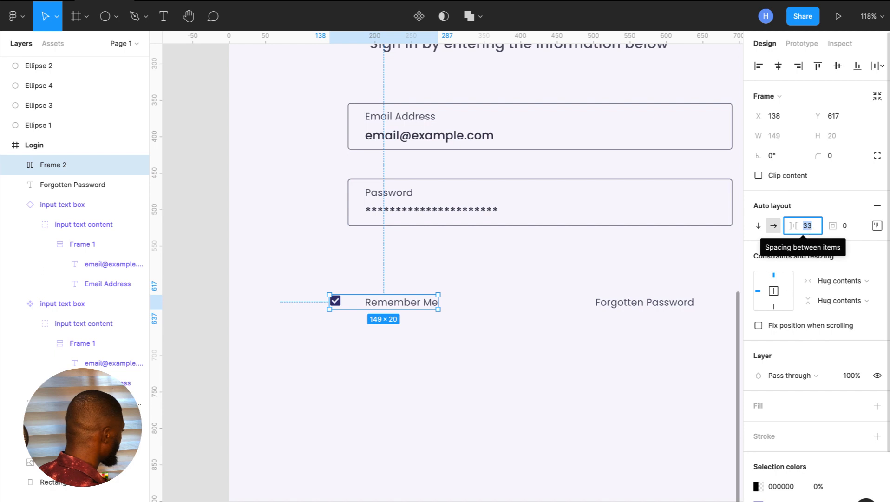
text(16)
key(Return)
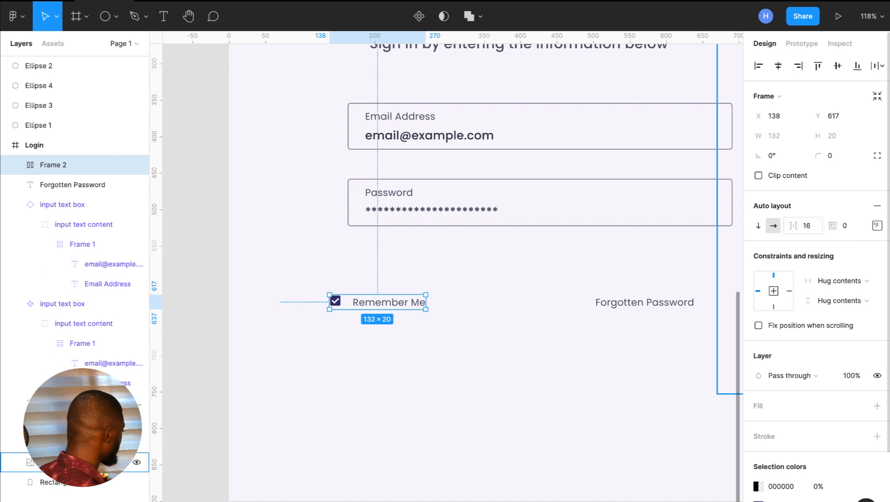
Centre the checkbox icon and "Remember Me" text vertically within their auto layout frame.
click(878, 226)
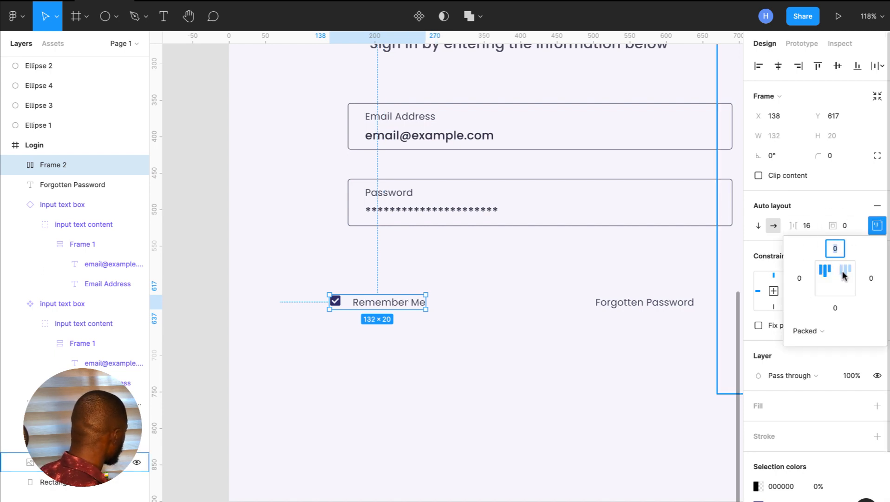
click(507, 308)
scroll(509, 310, down, 5)
scroll(506, 308, right, 2)
scroll(506, 307, up, 1)
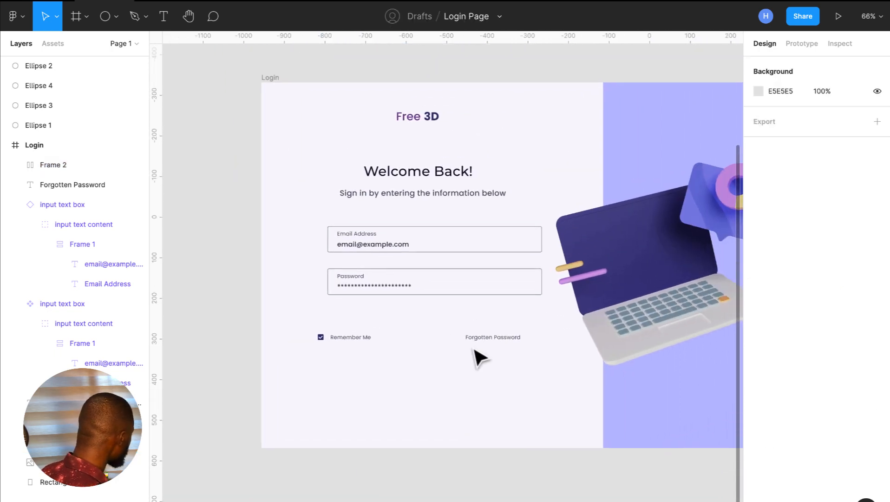
Insert the eye icon found by searching "eye" in the Font Awesome Icons plugin and place it left of the Email Address field.
click(496, 337)
click(394, 330)
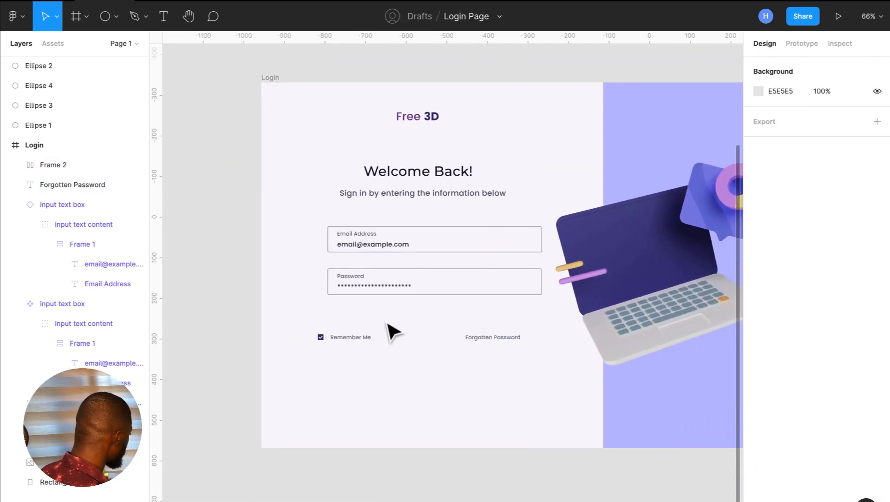
right_click(393, 331)
mouse_move(419, 411)
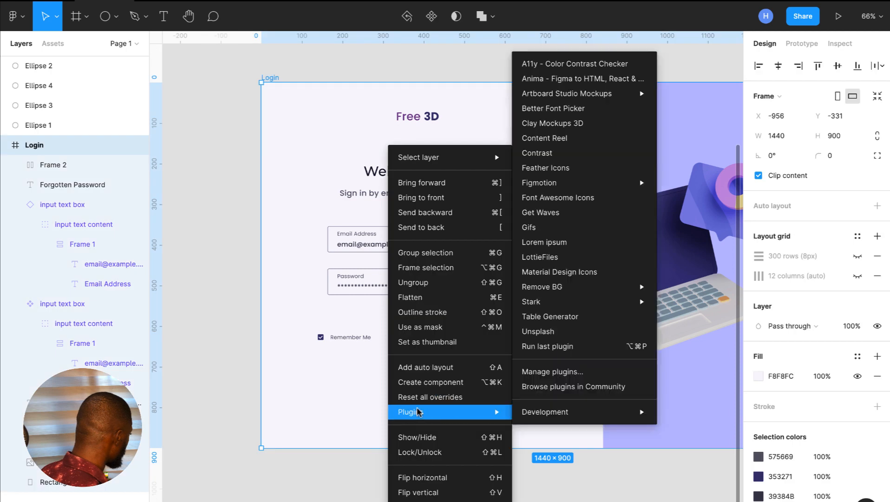
click(584, 203)
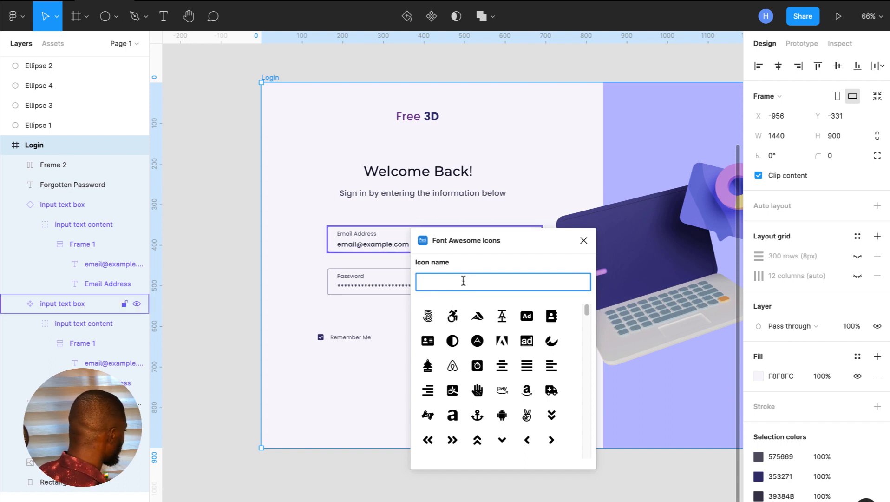
text(ehe)
key(BackSpace)
key(BackSpace)
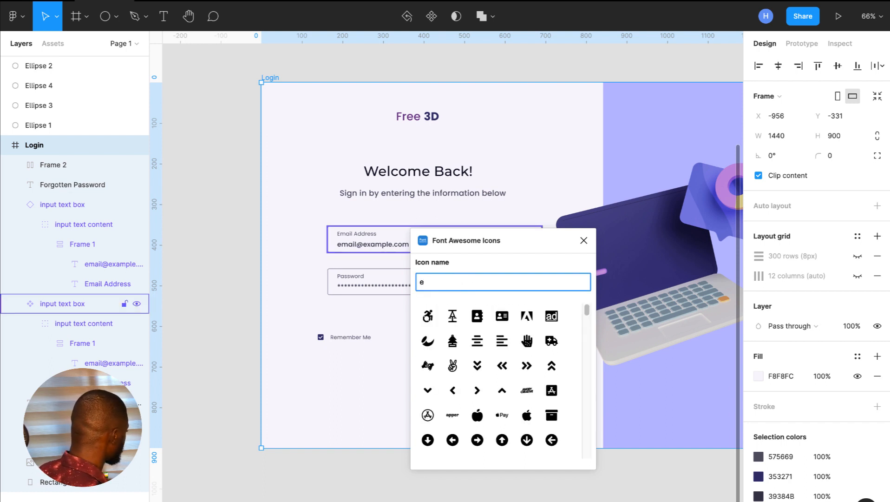
text(ye)
click(462, 306)
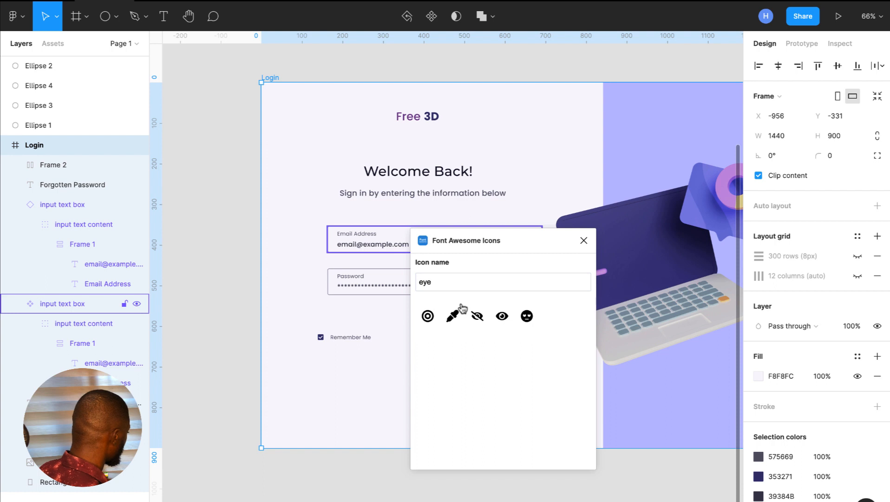
click(502, 316)
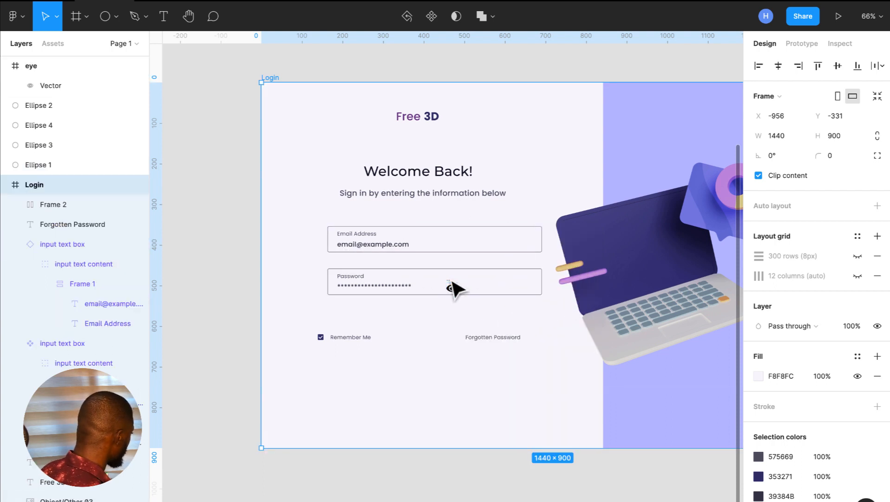
drag(452, 284, 300, 247)
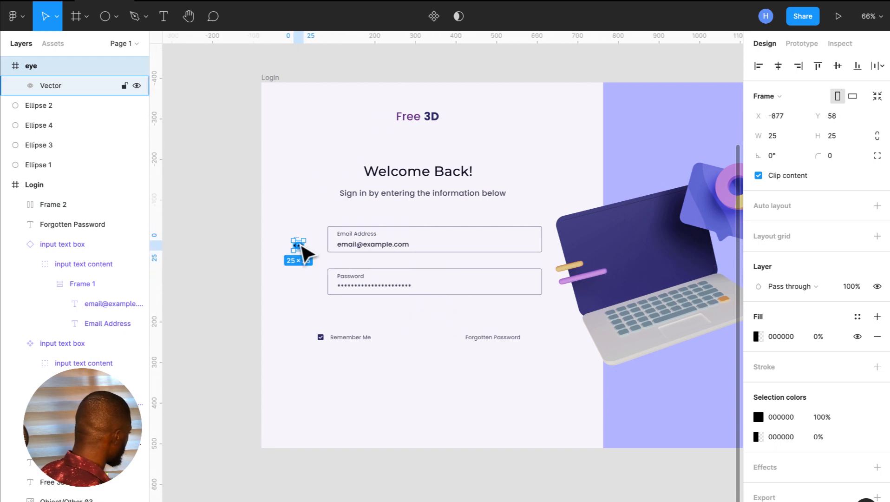
Search the Font Awesome Icons plugin for "info" and insert the info-circle icon.
right_click(417, 364)
mouse_move(479, 413)
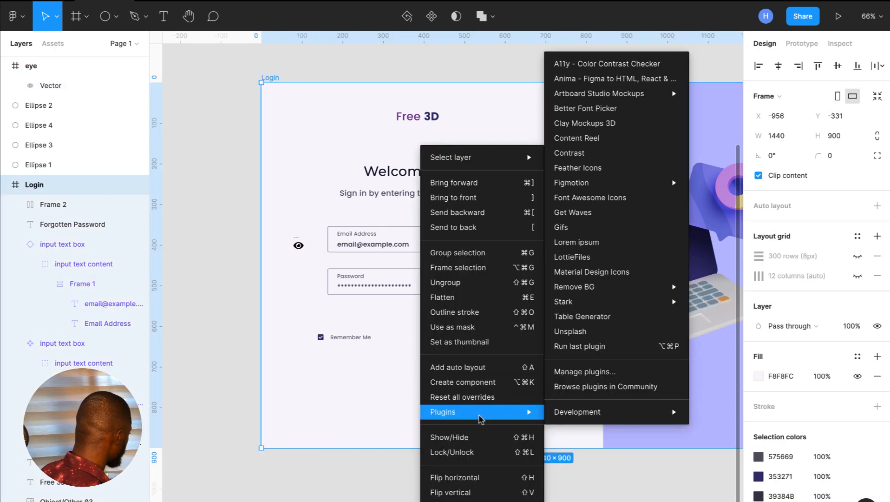
click(629, 198)
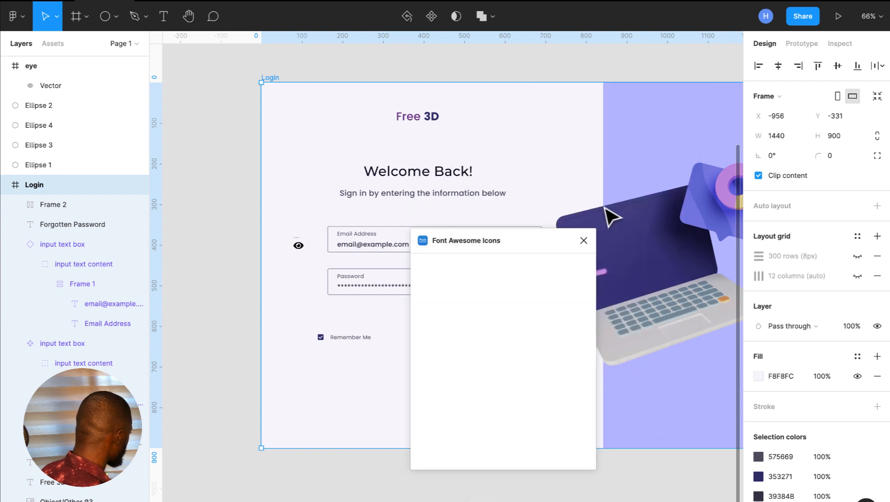
click(484, 281)
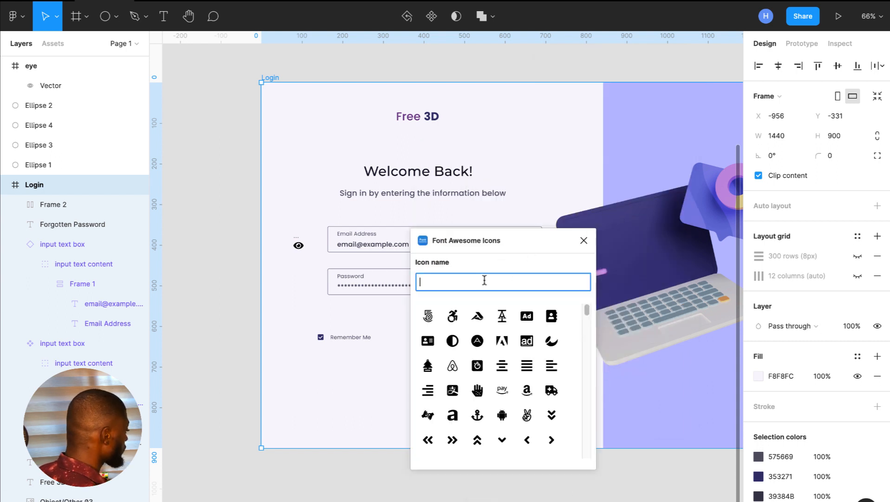
text(infor)
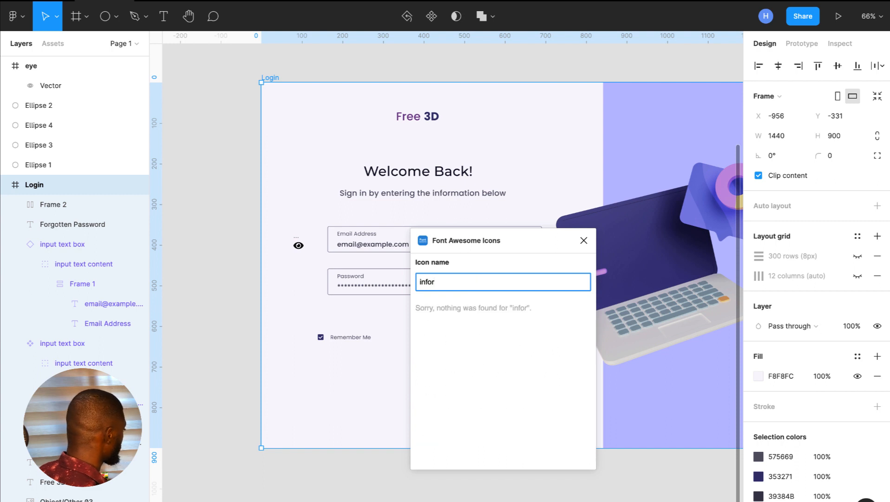
key(BackSpace)
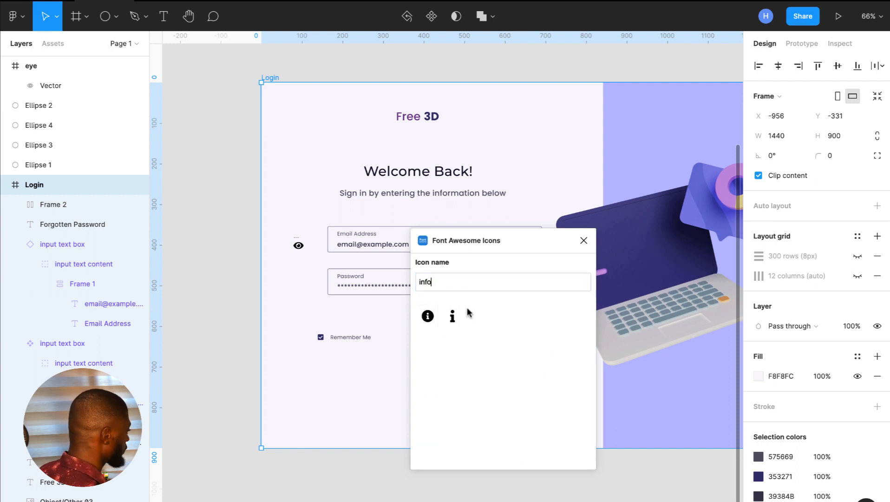
click(428, 318)
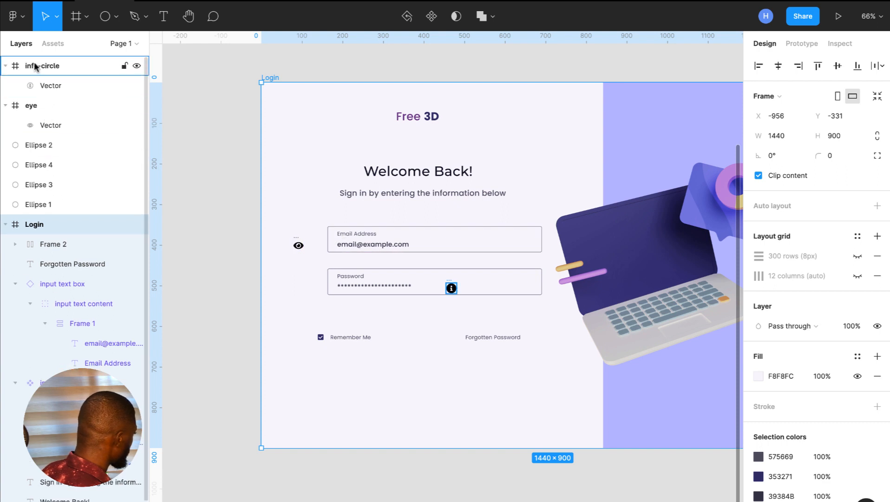
Move the info-circle layer into the Login frame above Frame 2 and resize the icon proportionally to 16 × 16.
click(35, 66)
drag(35, 66, 45, 231)
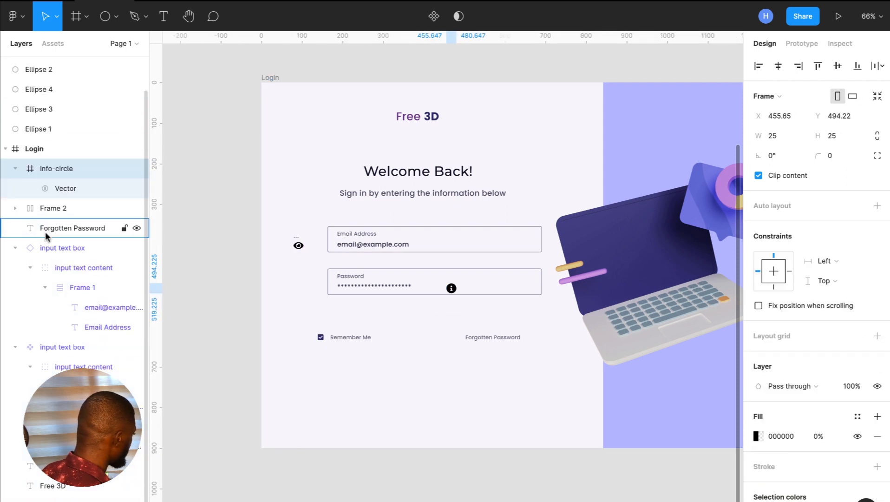
click(877, 137)
click(840, 137)
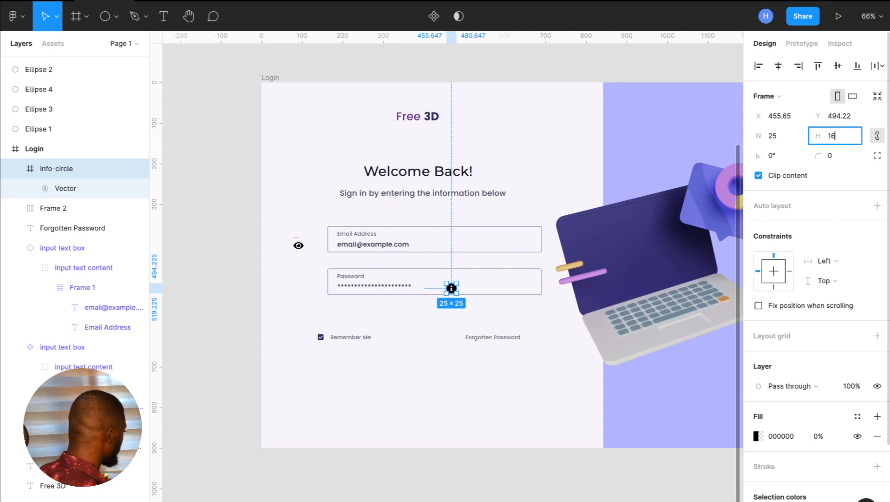
key(Return)
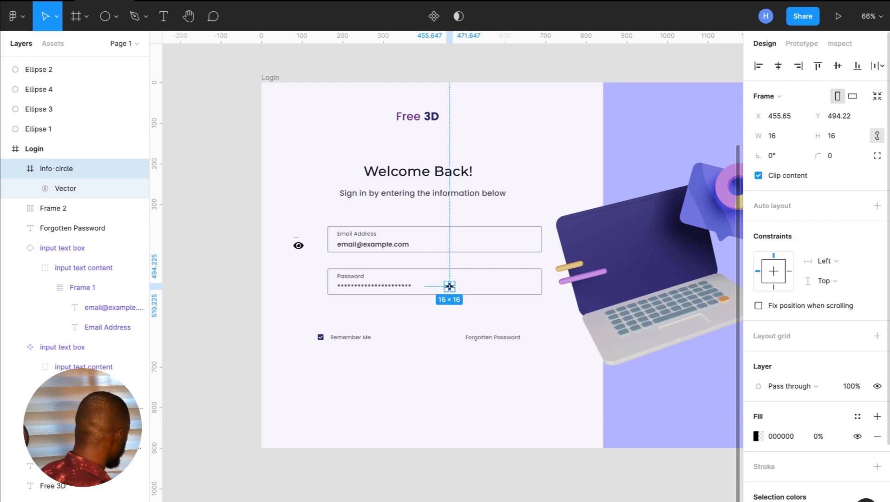
Recolour the info-circle icon by sampling the grey border line of the Email Address field.
click(756, 435)
click(617, 395)
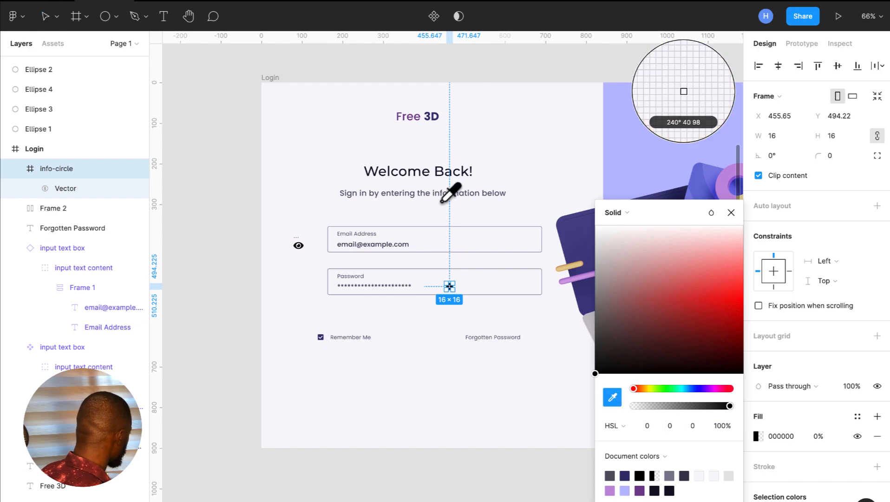
scroll(448, 200, up, 10)
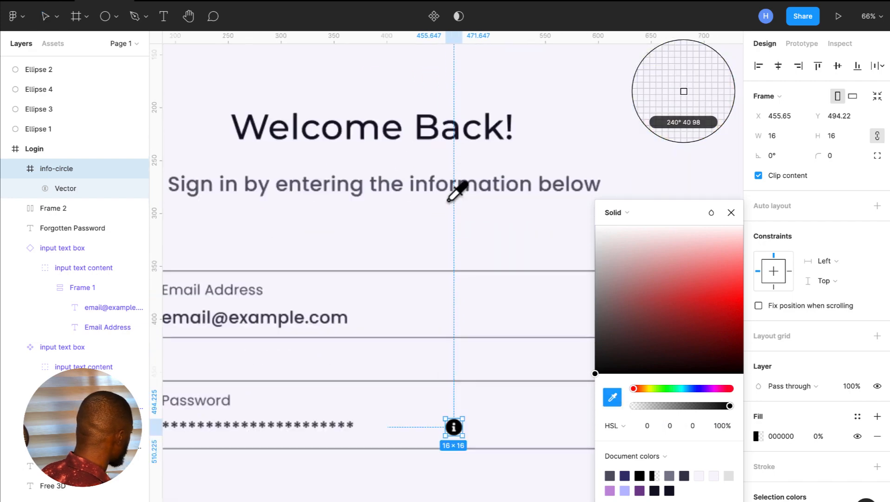
click(460, 378)
click(731, 213)
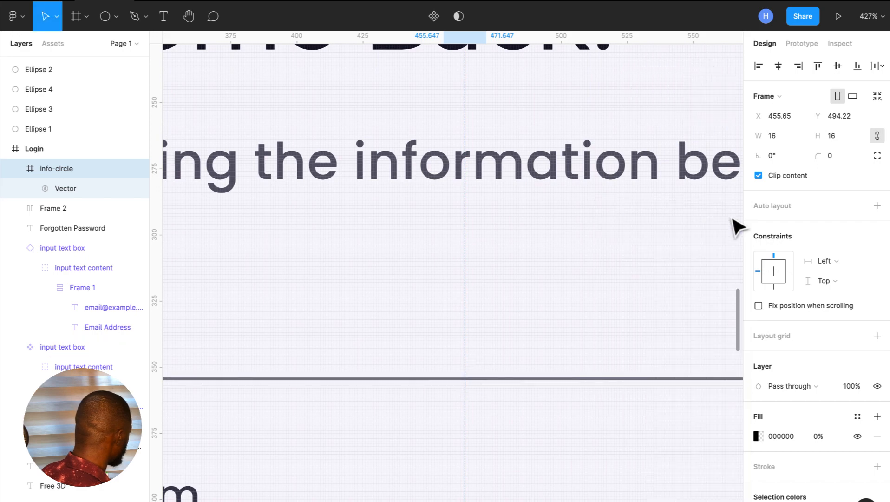
Move the info-circle icon down to the left of the "Forgotten Password" text, level with it.
scroll(477, 304, down, 5)
scroll(473, 303, up, 5)
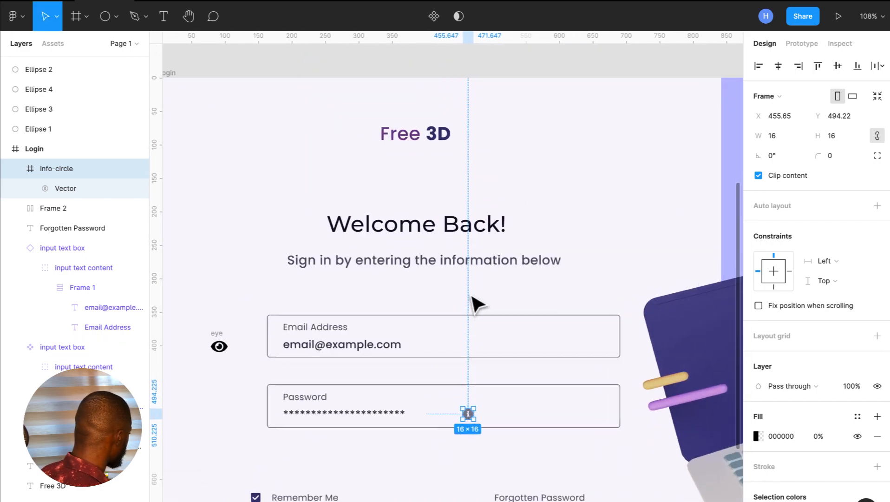
drag(465, 282, 470, 367)
Combine the info-circle icon and the "Forgotten Password" text in a horizontal auto layout with 16 spacing between items.
shift+click(530, 370)
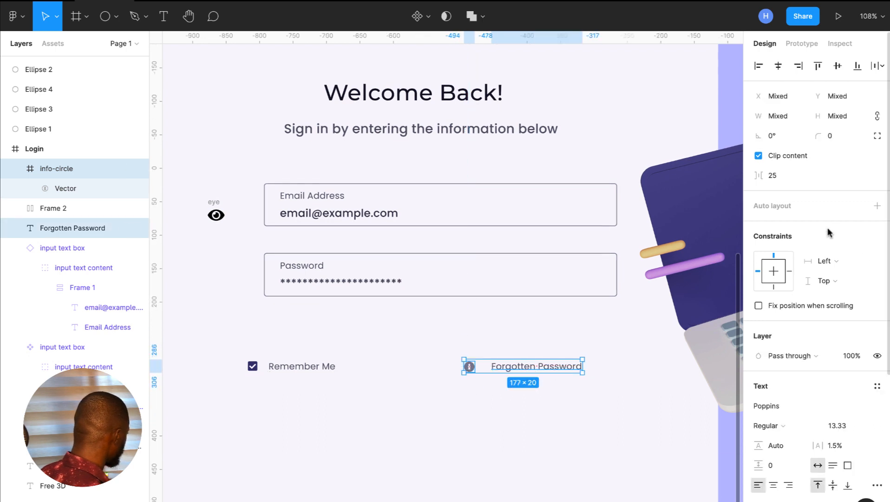
click(877, 205)
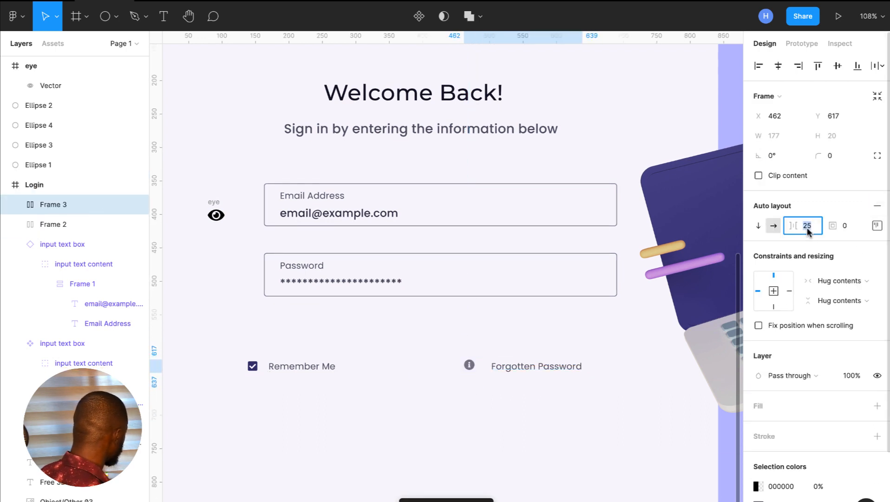
text(16)
key(Return)
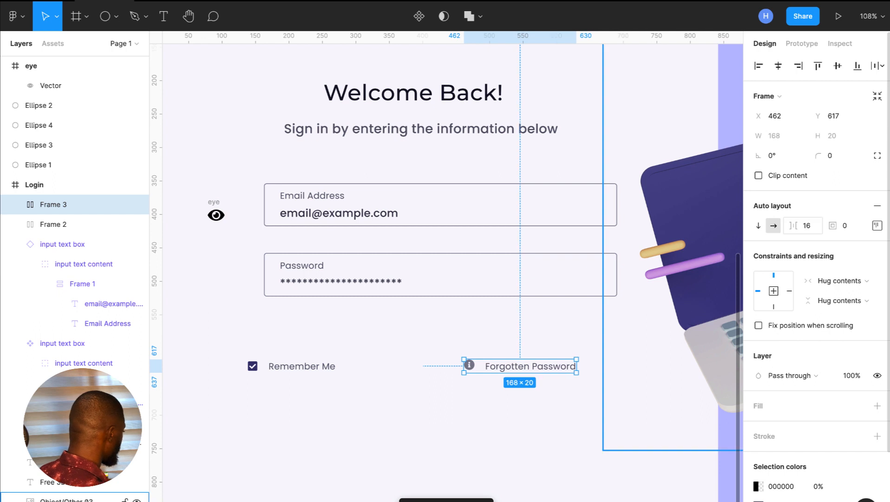
Centre the info-circle icon and "Forgotten Password" text within their auto layout frame, and leave that frame selected.
click(878, 226)
click(839, 277)
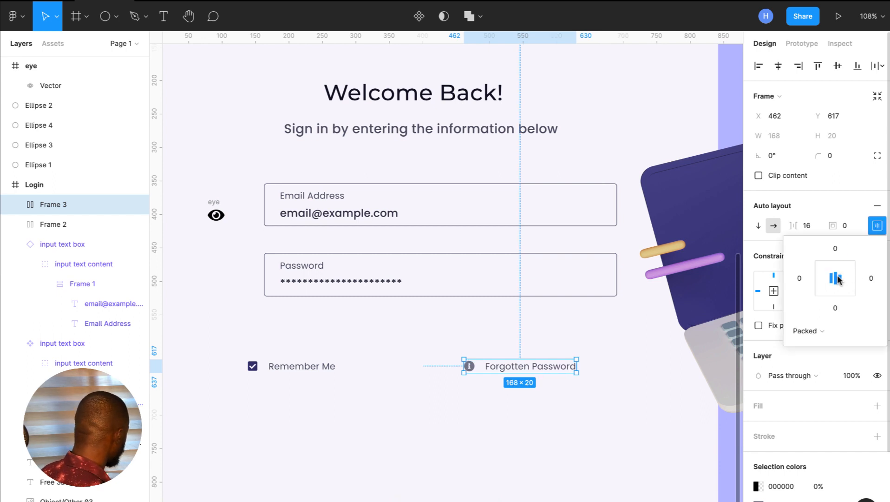
click(474, 416)
click(521, 371)
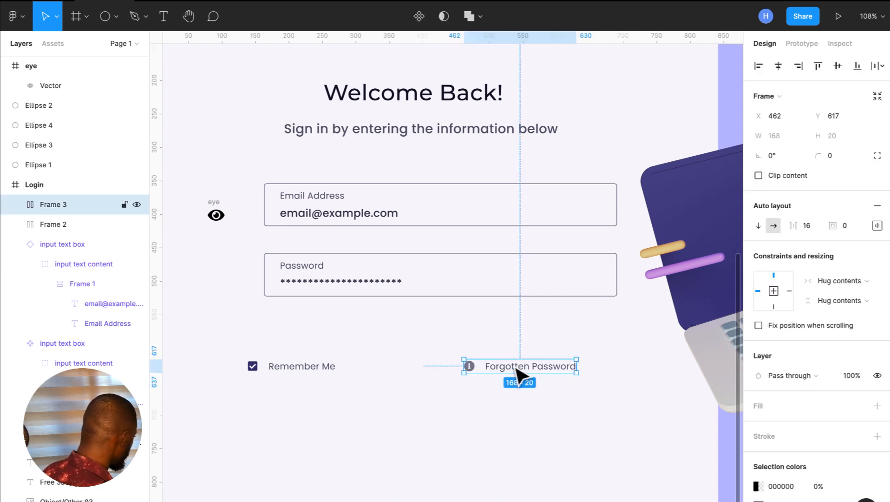
Combine the "Remember Me" and "Forgotten Password" frames in one horizontal auto layout.
shift+click(284, 371)
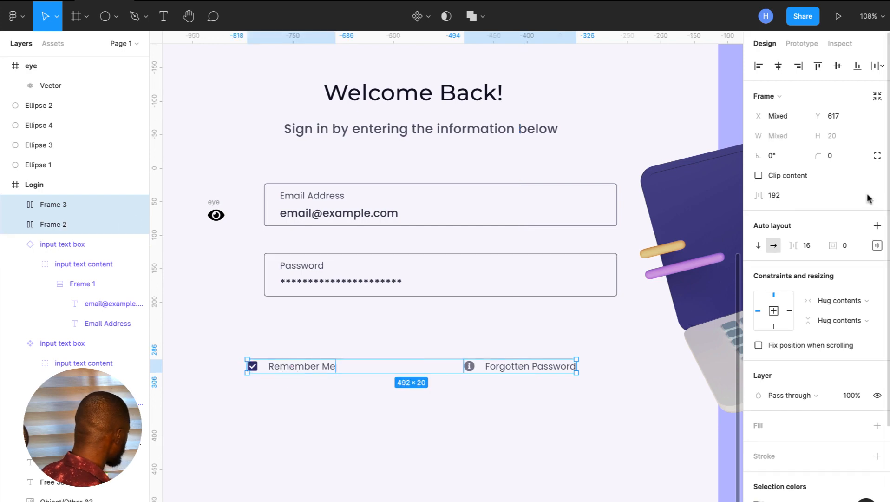
click(877, 226)
scroll(446, 321, down, 5)
scroll(446, 321, up, 3)
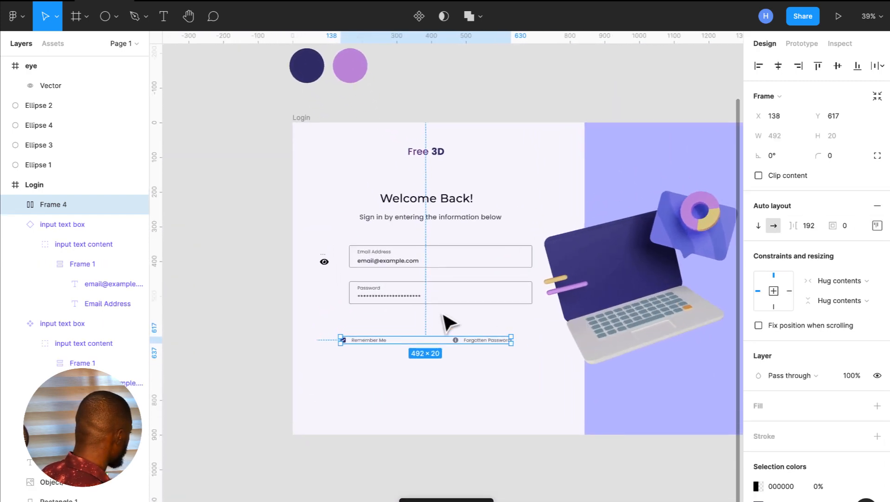
Show the Login frame's 12-column grid and move the combined "Remember Me" and "Forgotten Password" row to X 181, Y 590.
click(300, 117)
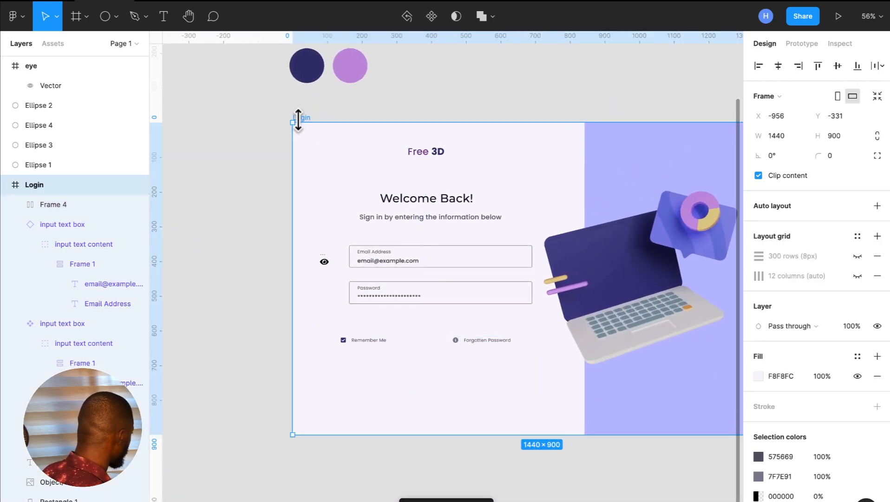
click(858, 275)
click(365, 343)
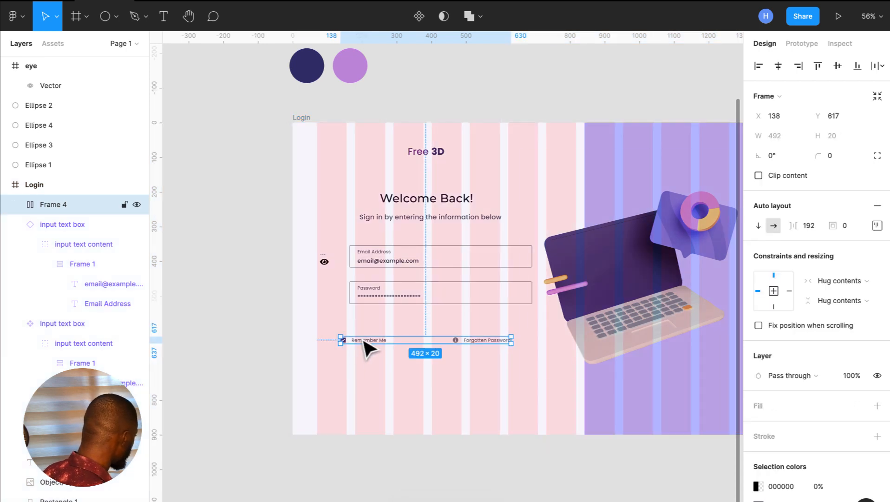
drag(377, 346, 395, 334)
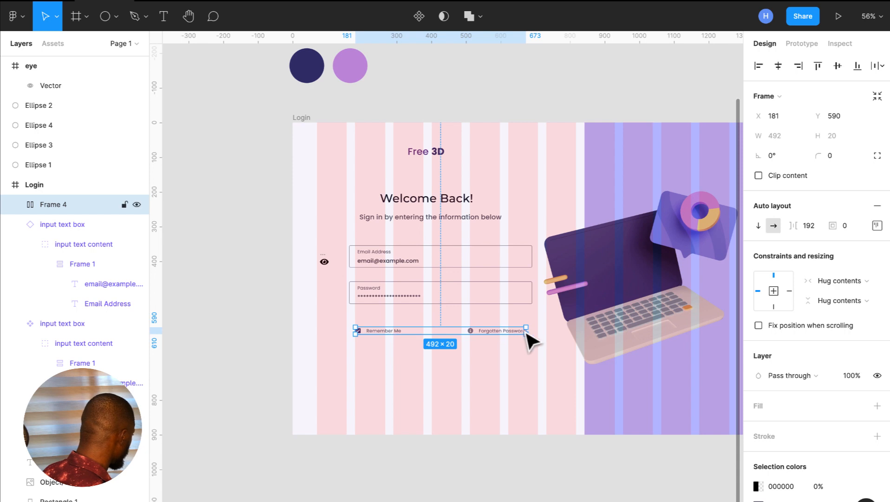
Stretch the combined row to the grid column edges, 528 wide from X 180, with its item spacing set to Auto.
scroll(529, 339, up, 5)
drag(534, 332, 585, 335)
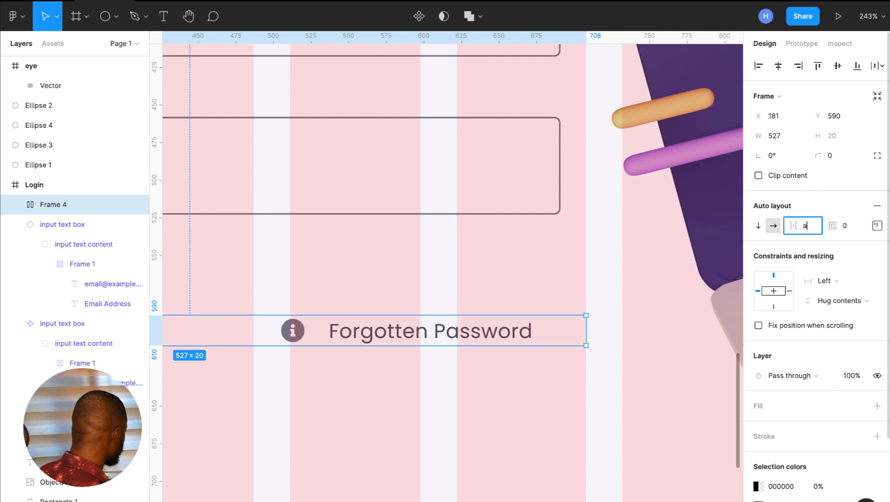
key(Return)
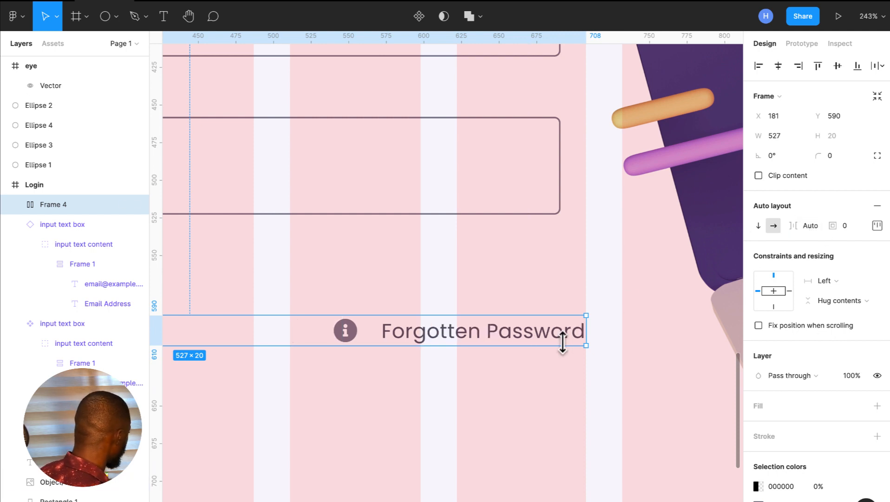
scroll(565, 341, down, 3)
scroll(569, 353, left, 3)
scroll(570, 353, down, 1)
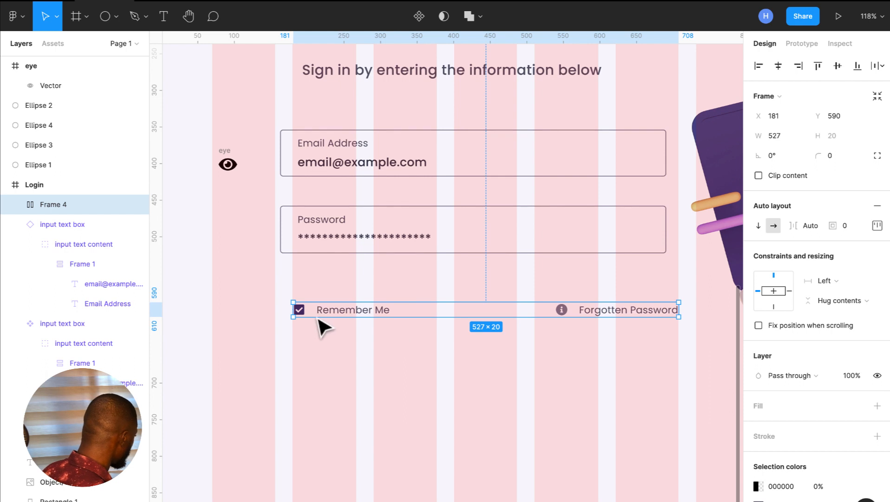
mouse_move(288, 307)
mouse_down()
mouse_move(207, 308)
mouse_move(298, 310)
mouse_move(288, 310)
mouse_up()
scroll(278, 360, down, 5)
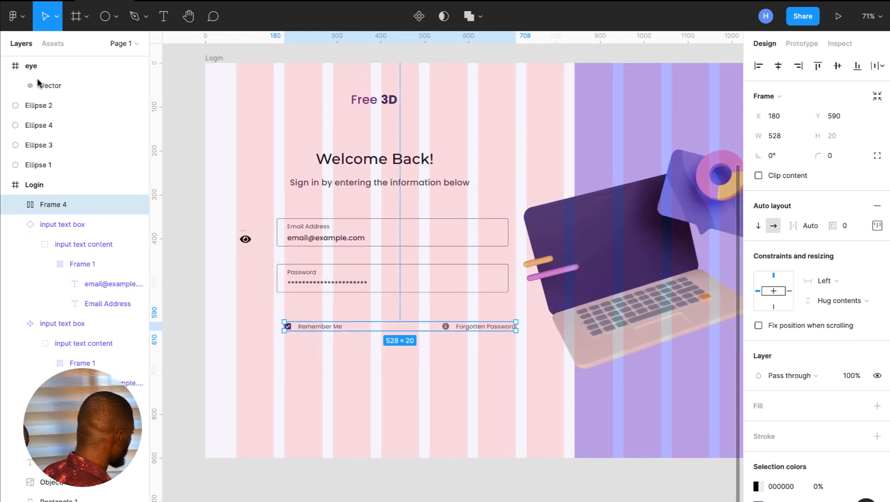
Hide the Login frame's 12-column layout grid.
click(45, 65)
click(219, 62)
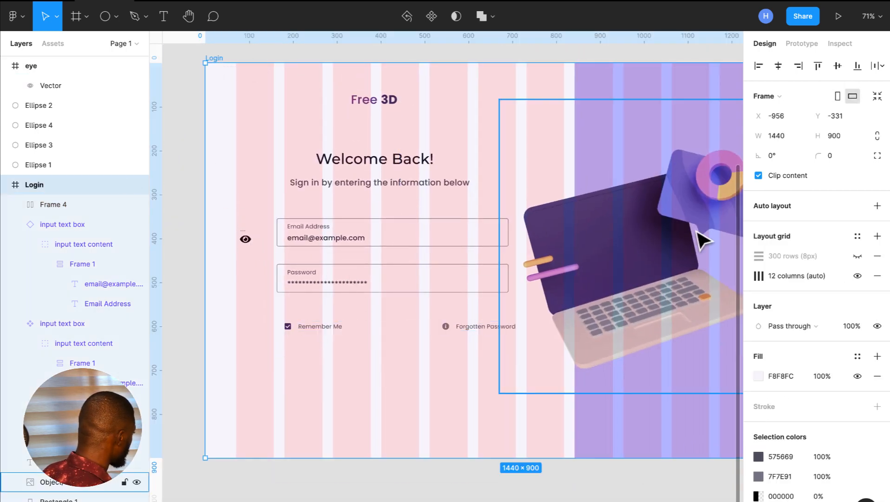
click(858, 275)
Nest the eye frame inside the Login frame and resize it proportionally to 16 × 16.
click(38, 66)
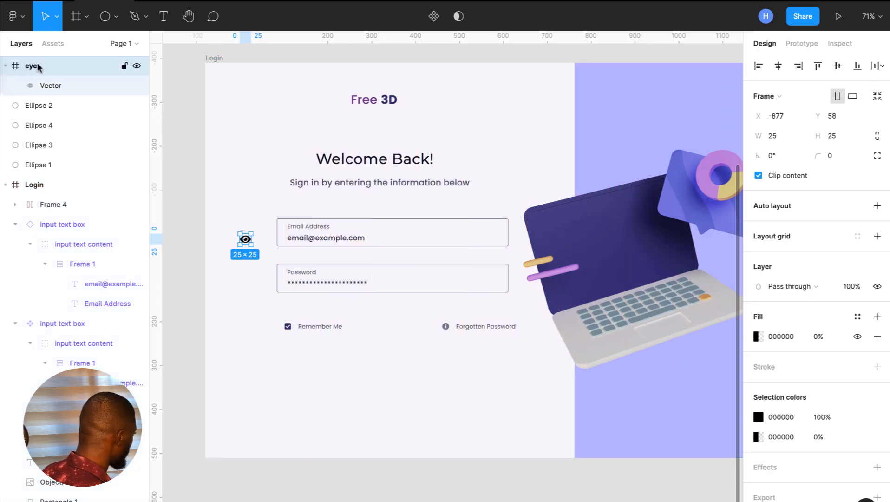
drag(37, 65, 60, 194)
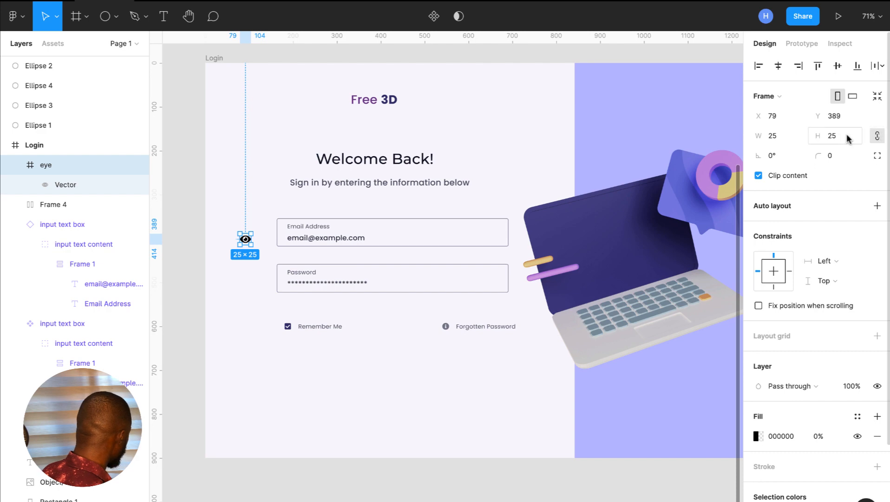
click(832, 136)
text(16)
key(Return)
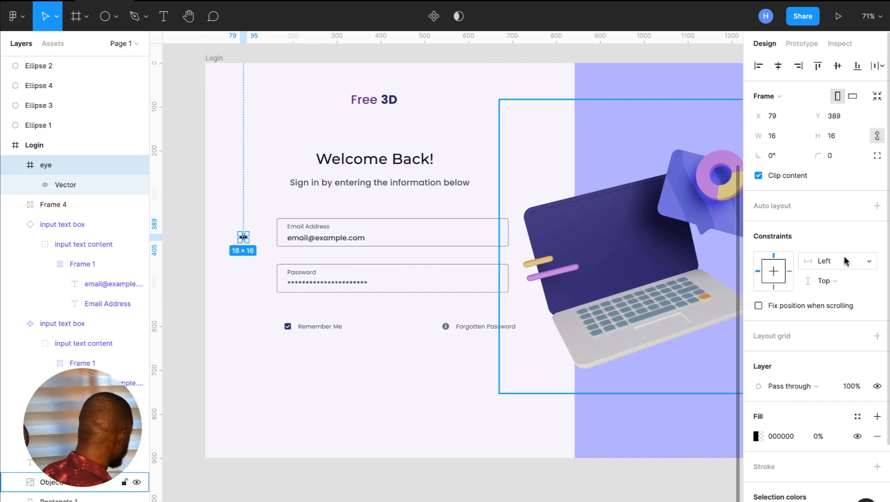
Recolour the eye icon by sampling the grey of the info-circle icon.
click(757, 436)
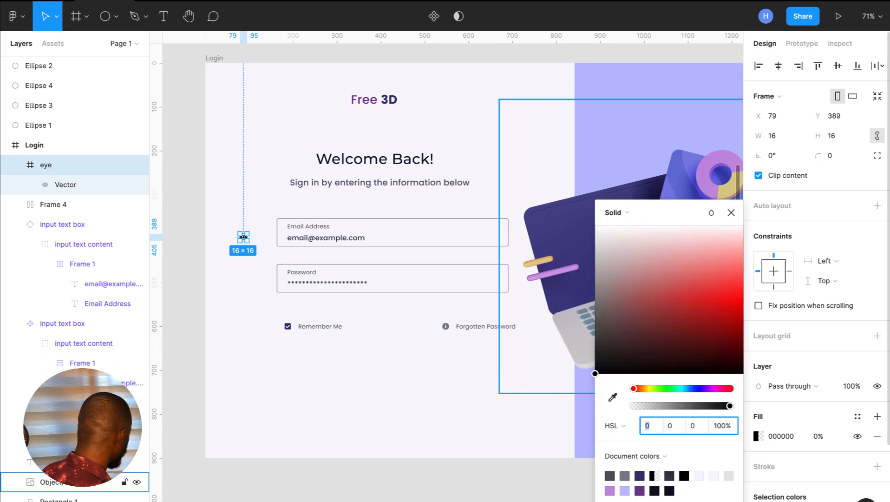
click(613, 399)
scroll(413, 324, up, 10)
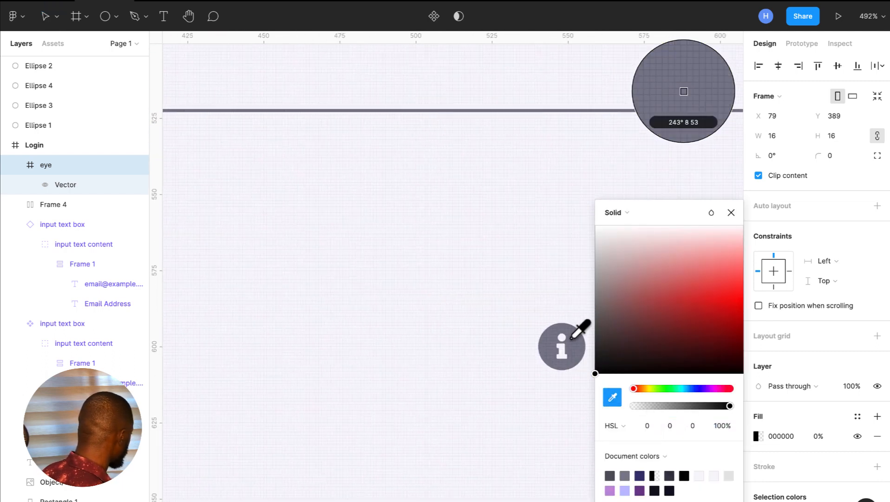
click(561, 326)
click(731, 213)
scroll(558, 289, down, 10)
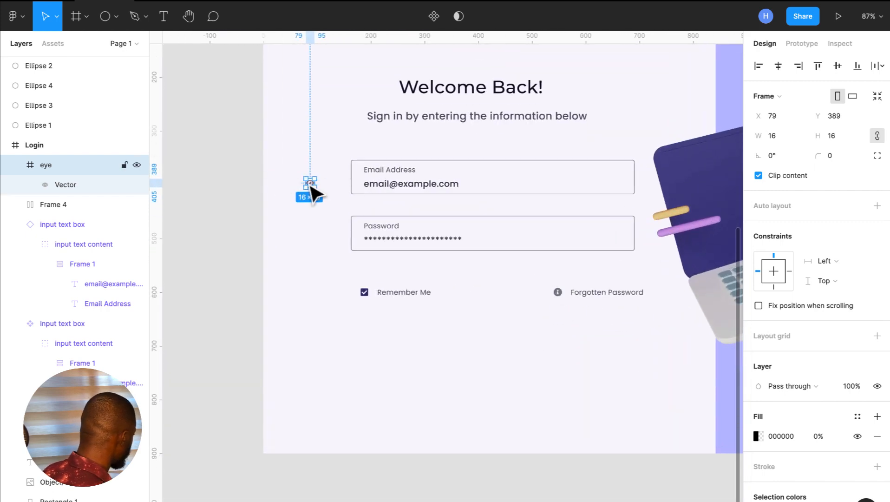
Move the eye icon inside the right end of the Password field.
drag(310, 185, 620, 239)
click(564, 354)
scroll(564, 354, right, 2)
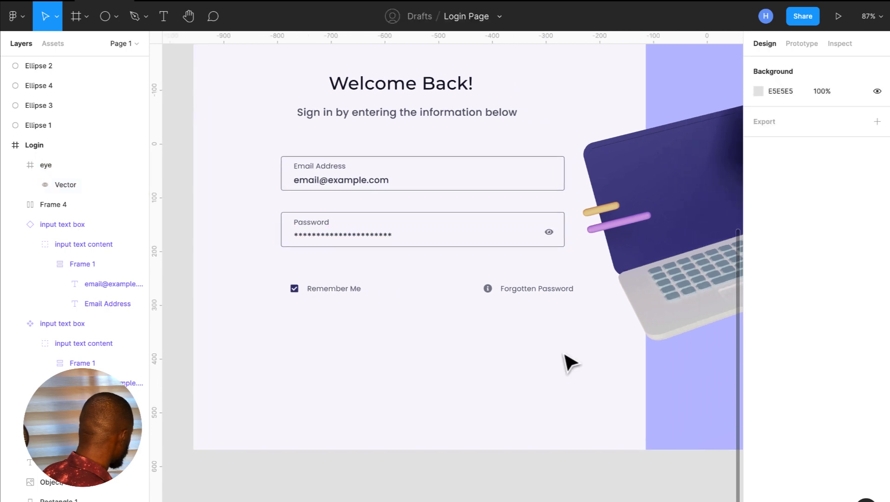
scroll(565, 356, left, 1)
scroll(527, 248, up, 3)
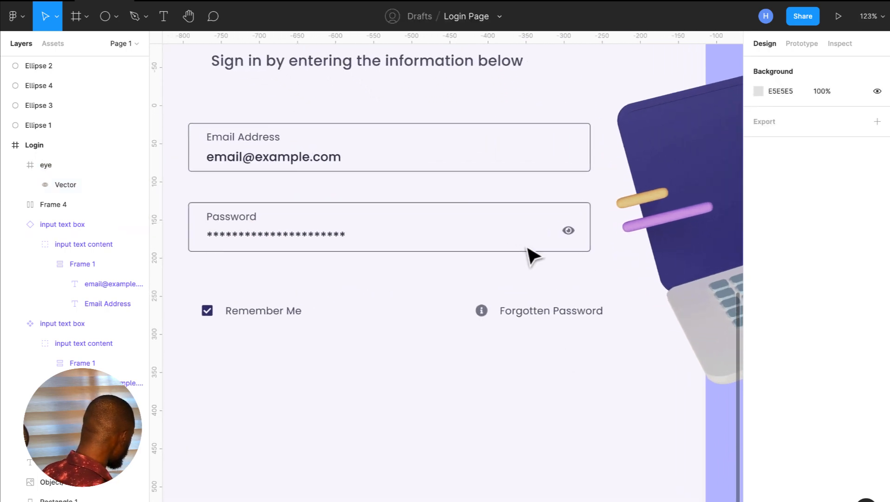
Nudge the eye icon up to Y 482, 24 below the Password field's top edge.
click(569, 230)
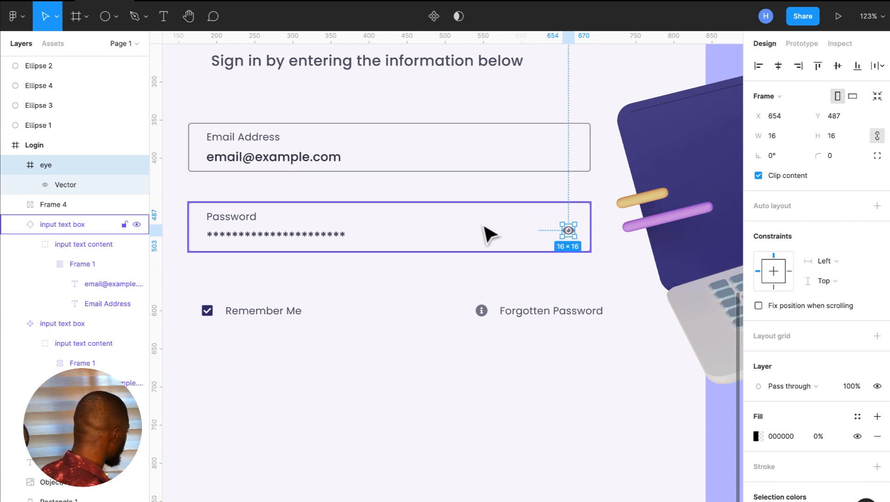
key(alt)
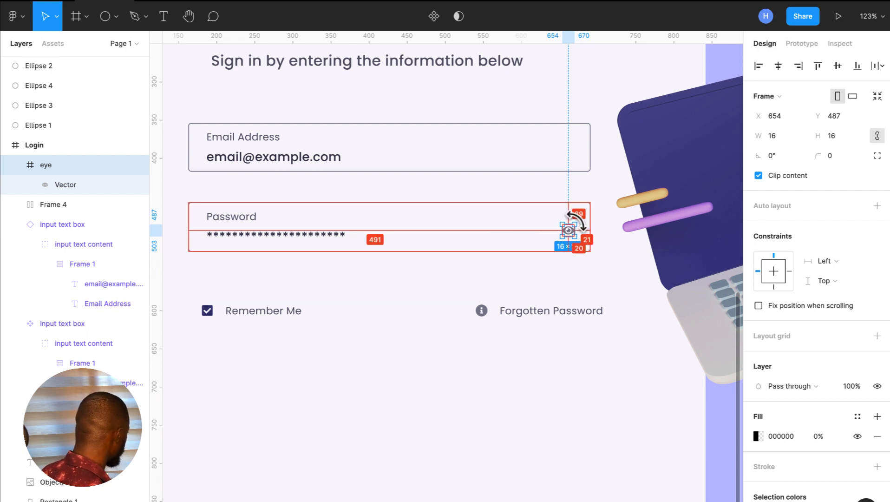
scroll(575, 219, up, 5)
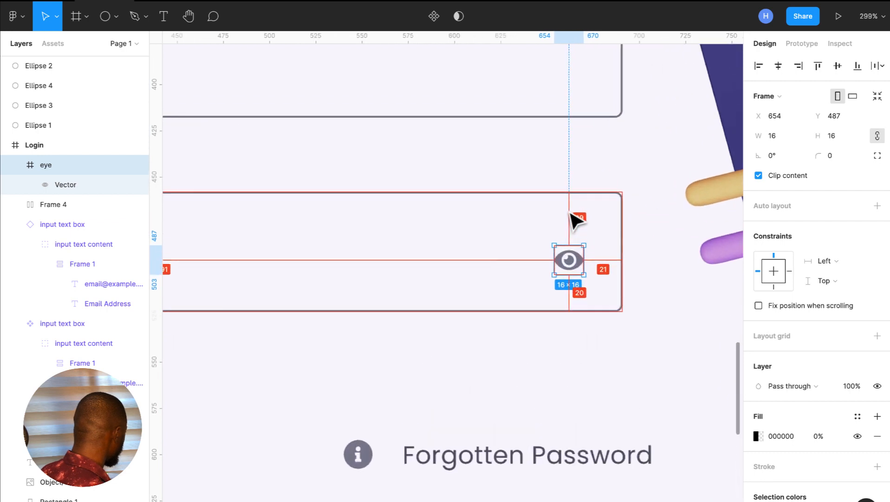
scroll(576, 219, right, 2)
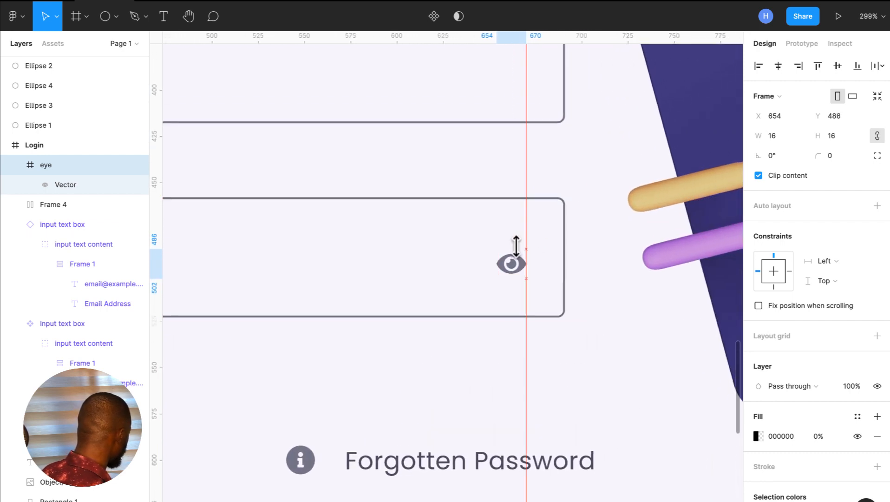
key(Up)
key(Up)
key(Up)
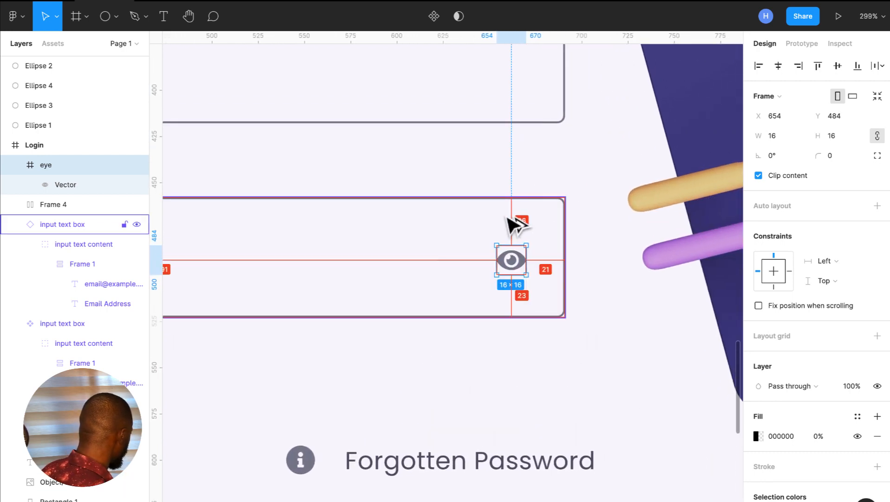
key(Up)
key(Up)
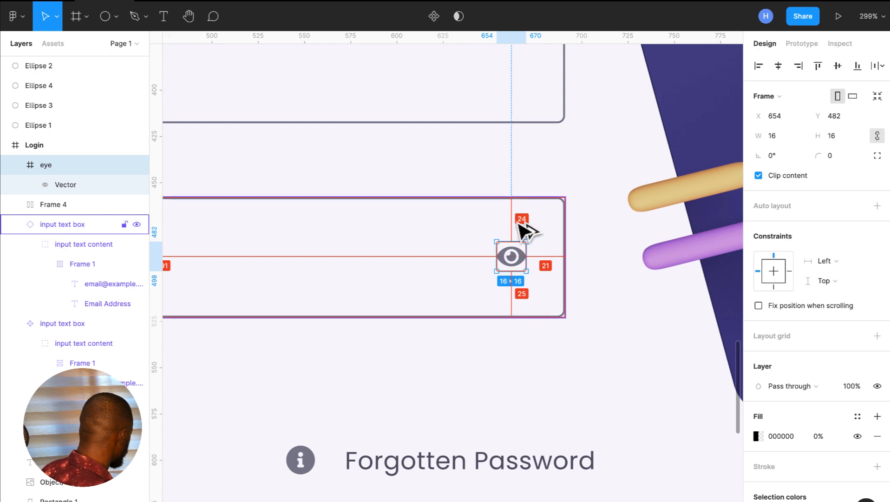
Nudge the eye icon left to X 651, 24 from the Password field's right edge, and clear the selection.
key(alt)
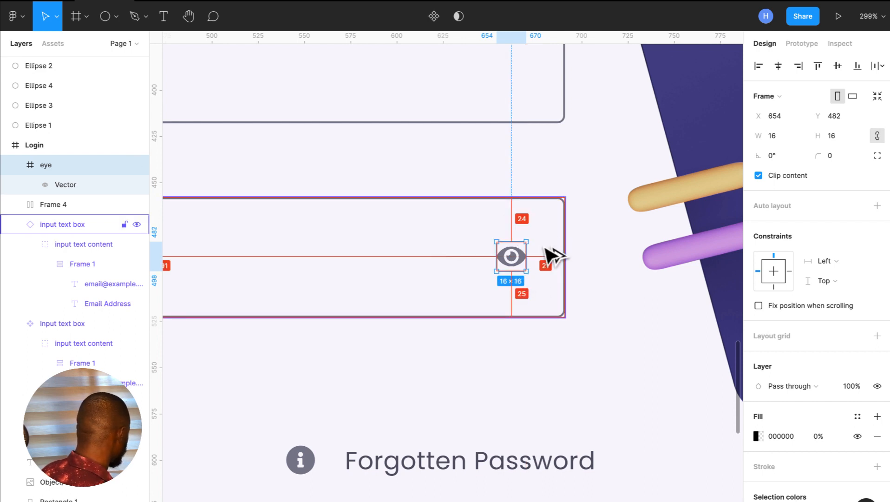
key(Left)
key(Left)
key(Left)
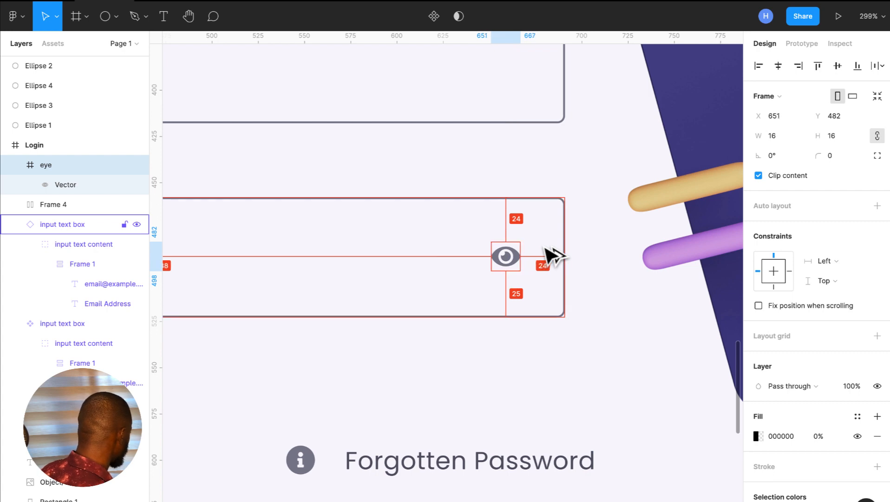
scroll(591, 336, down, 5)
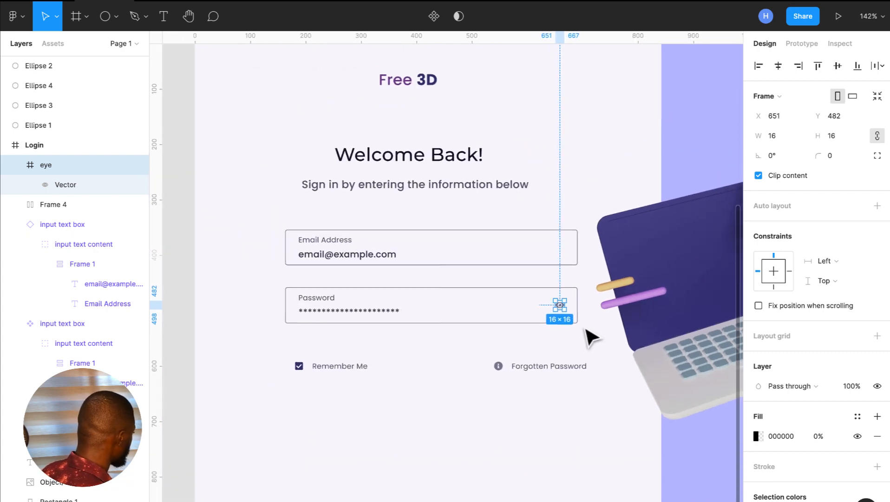
click(543, 442)
scroll(548, 444, down, 1)
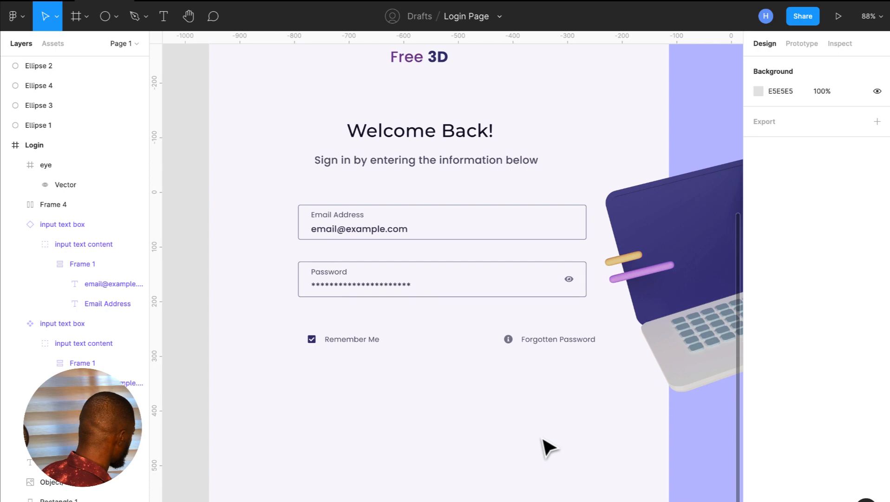
Group the eye icon with the Password field and name the group "password input".
click(570, 282)
shift+click(518, 291)
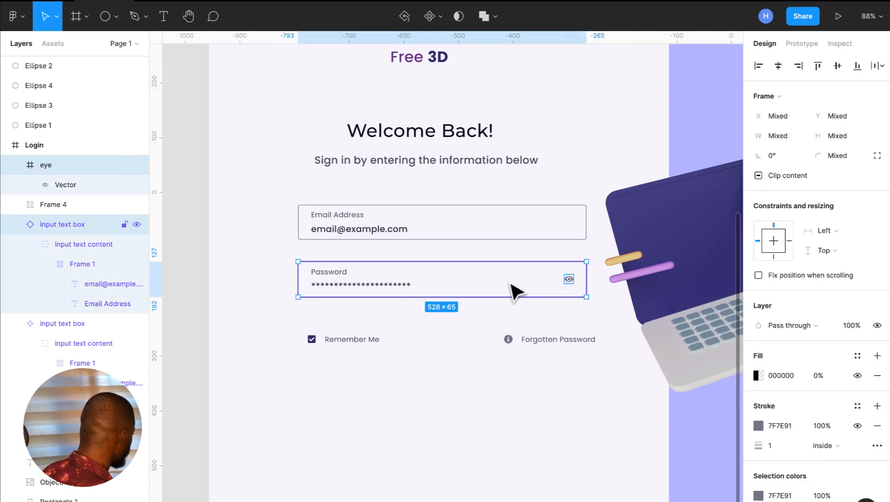
key(ctrl+g)
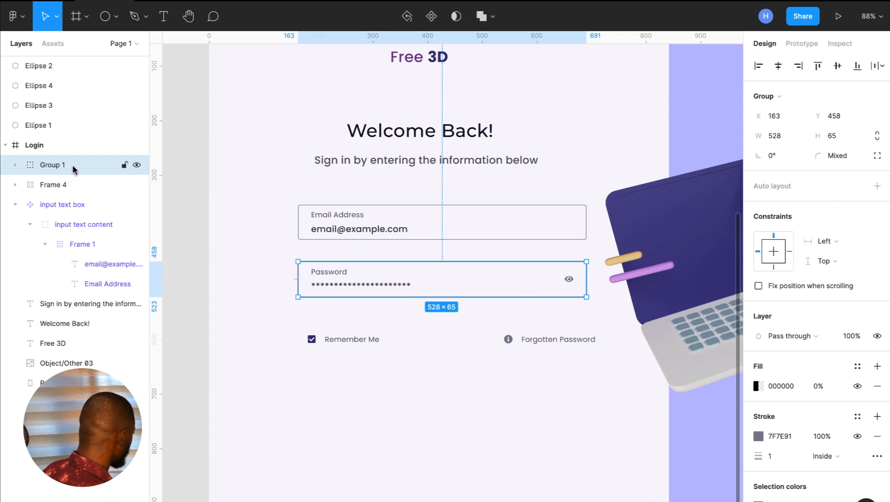
double_click(53, 165)
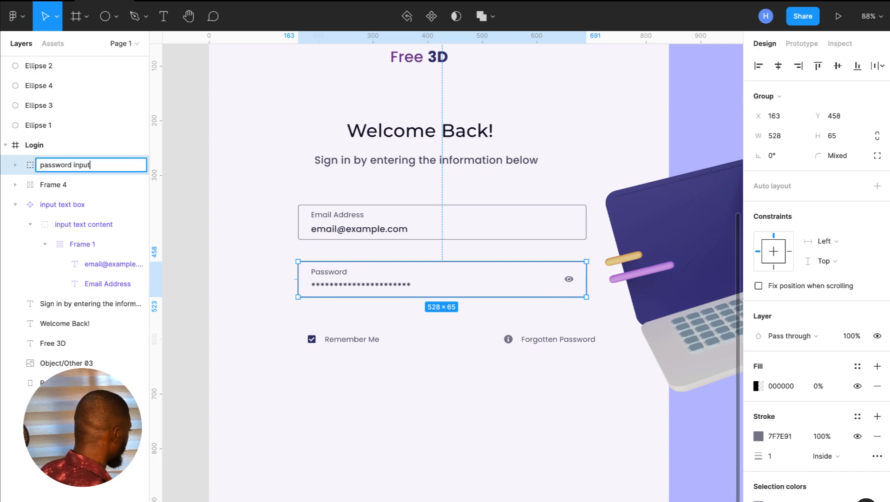
key(Return)
Collapse the Email Address component's layers and select the "password input" group.
click(381, 221)
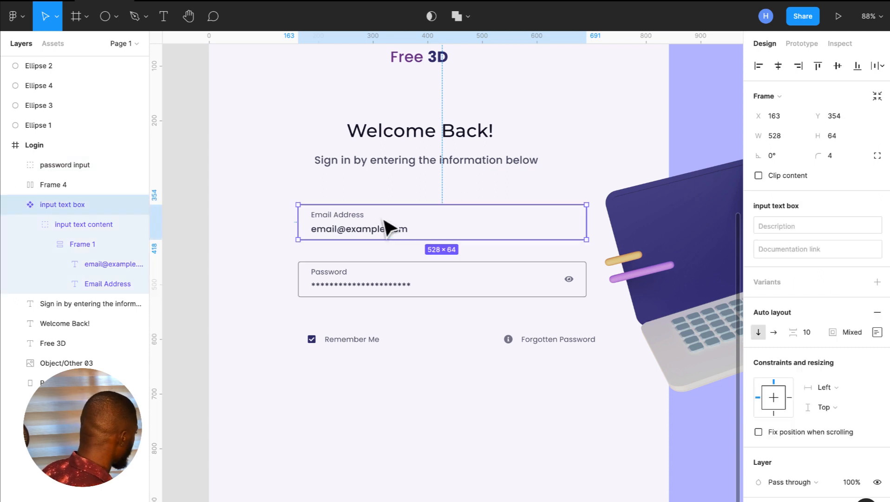
click(15, 207)
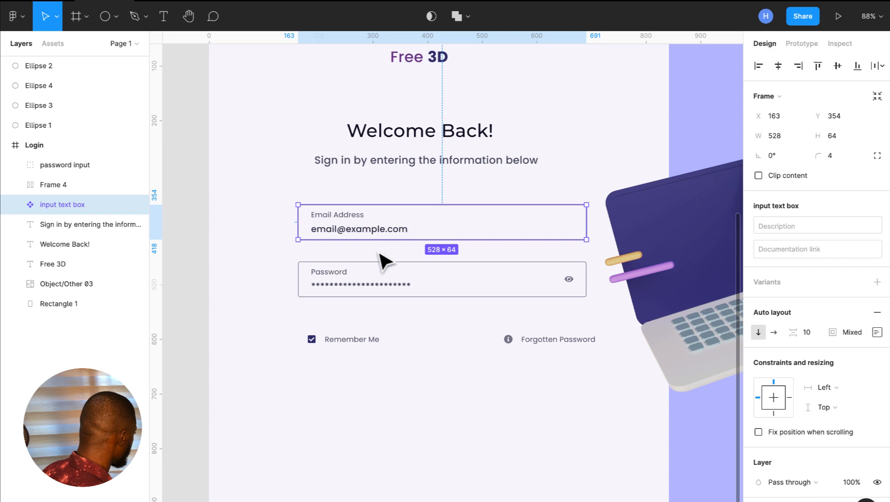
click(413, 296)
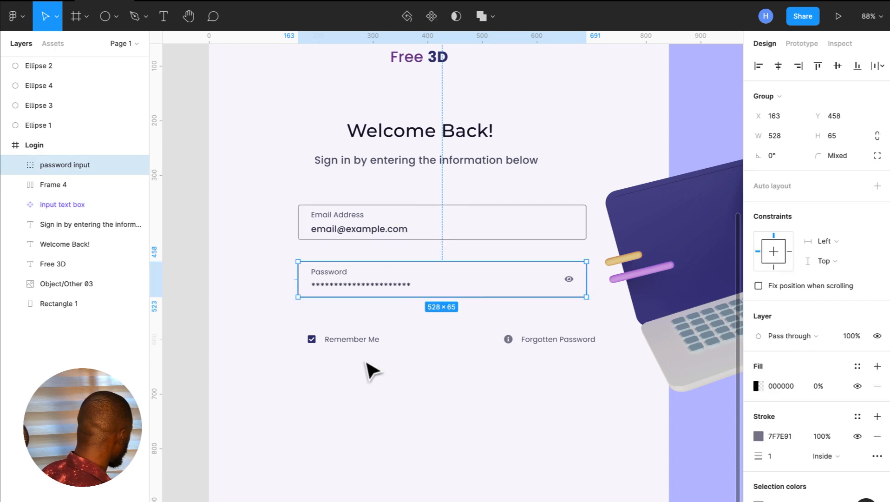
scroll(372, 372, down, 2)
scroll(371, 371, right, 1)
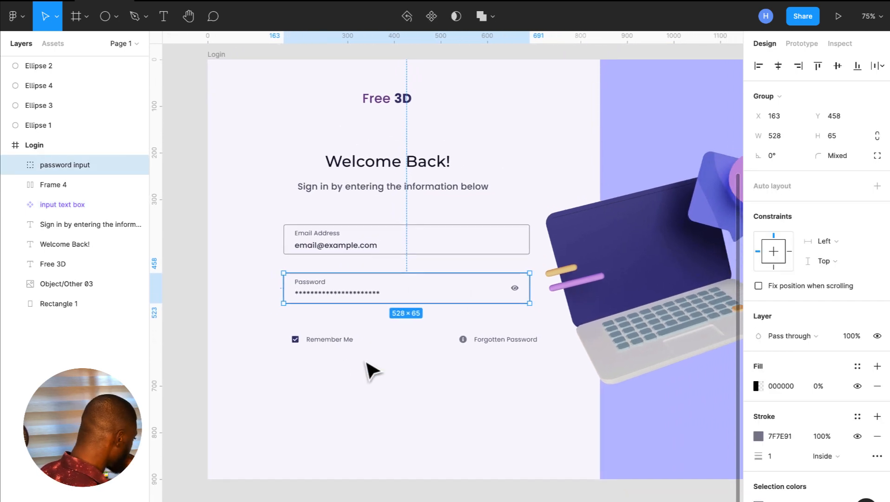
click(475, 353)
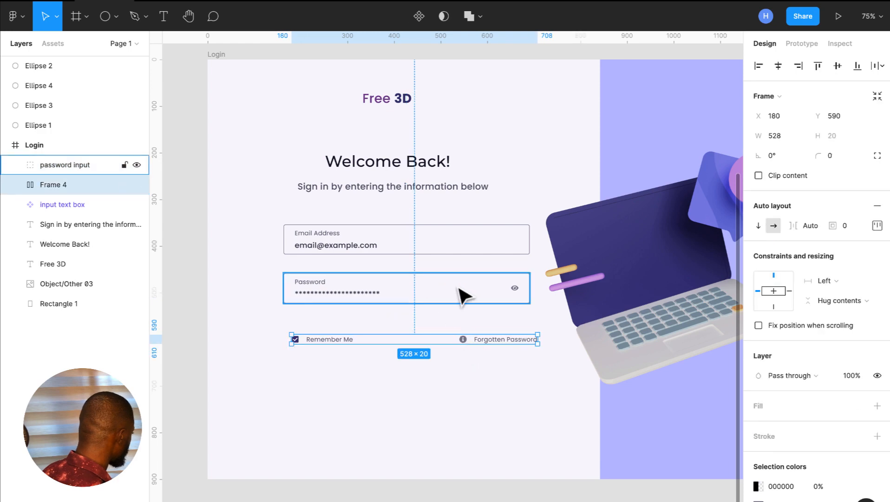
click(462, 296)
click(479, 345)
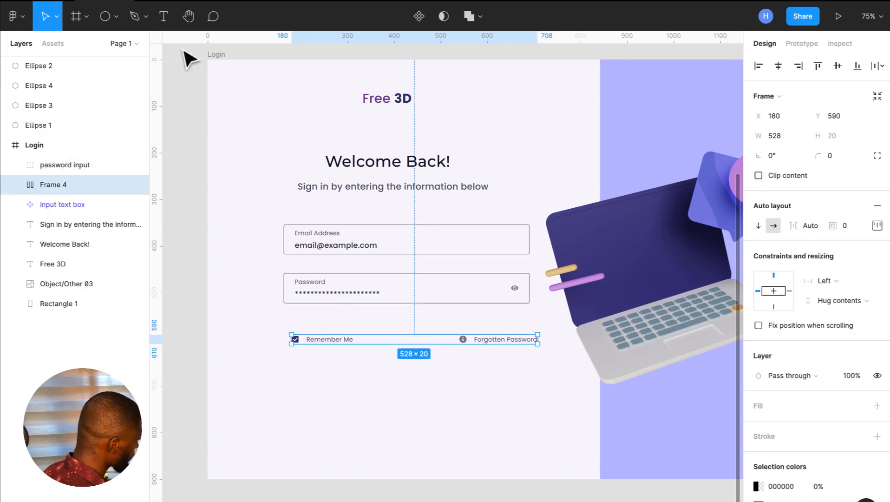
click(163, 17)
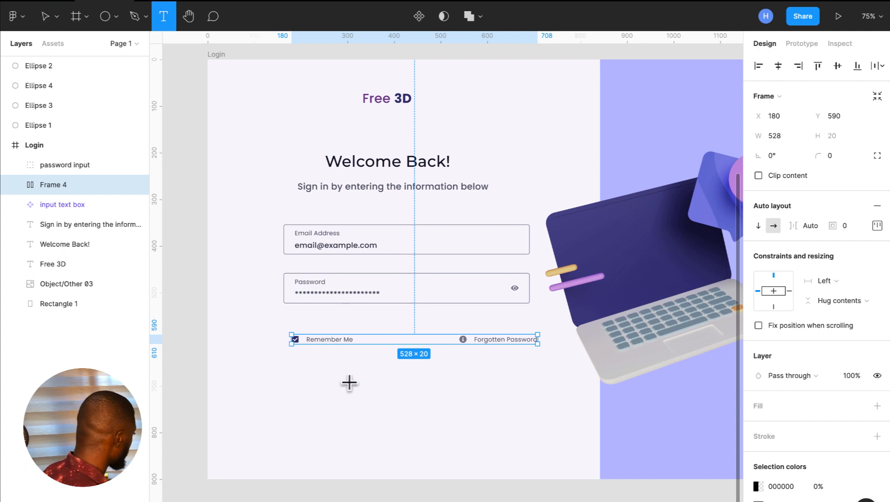
click(47, 22)
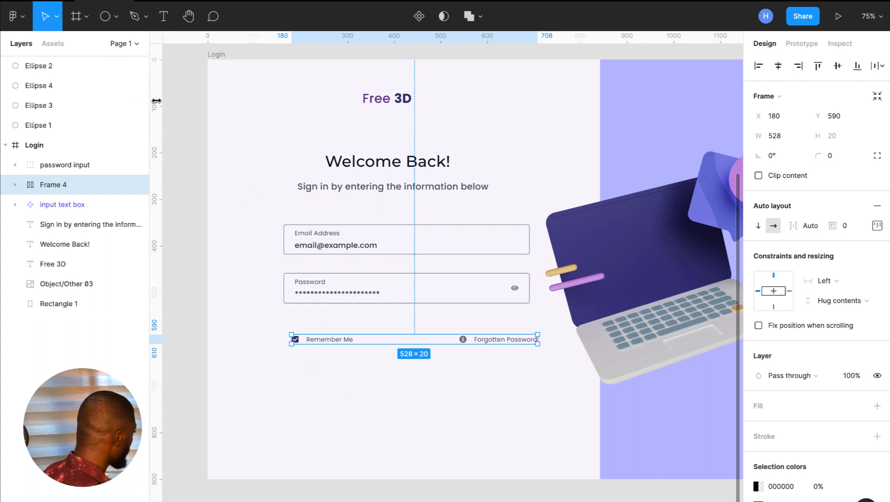
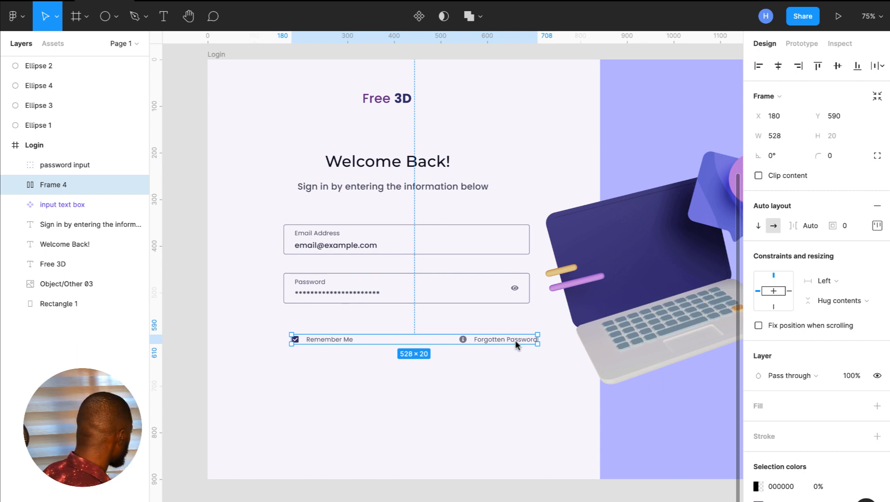
Switch to type-scale.com, copy the 19.20px size, and paste it as a new text layer below the "Remember Me" row in Figma.
key(ctrl+Right)
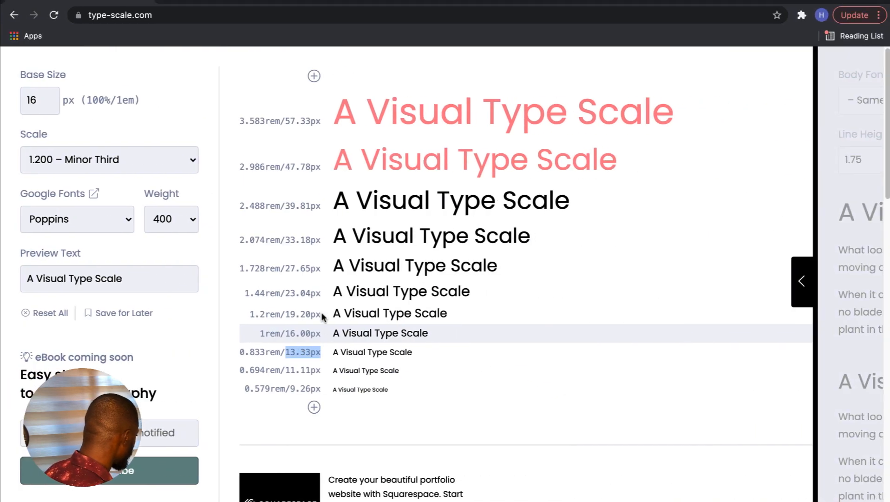
drag(324, 316, 296, 313)
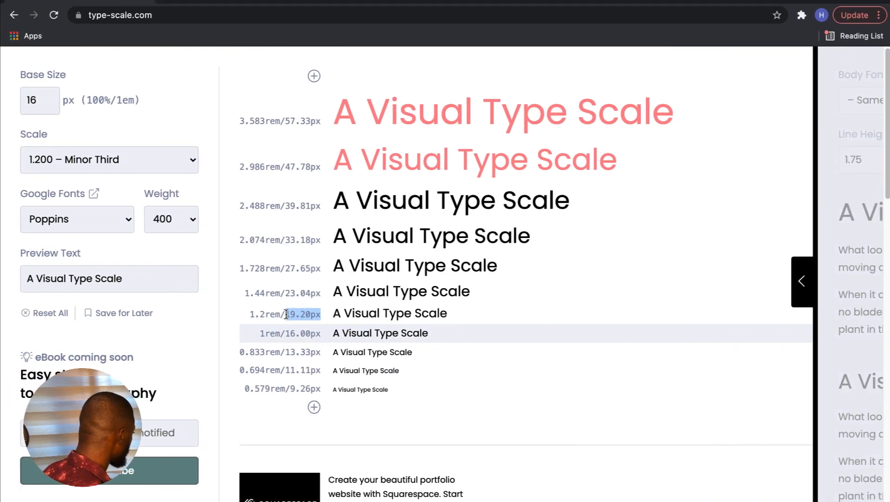
key(ctrl+Left)
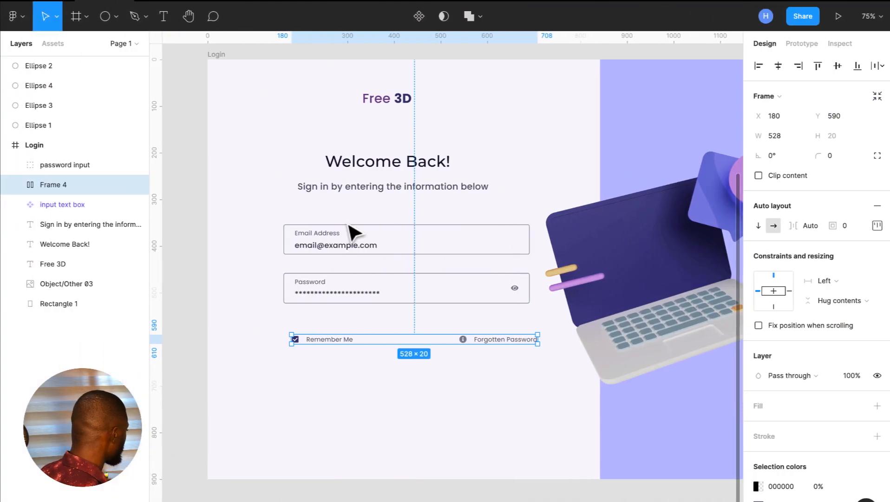
click(160, 15)
click(378, 406)
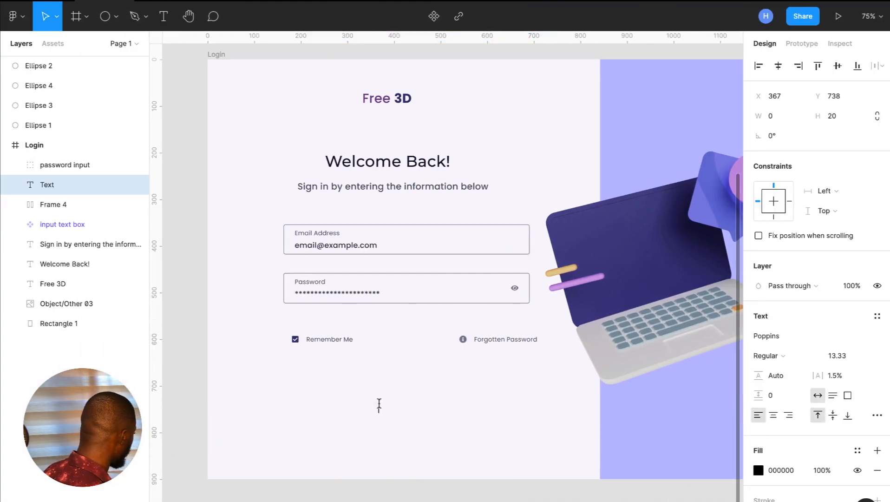
text(19.20px)
key(Escape)
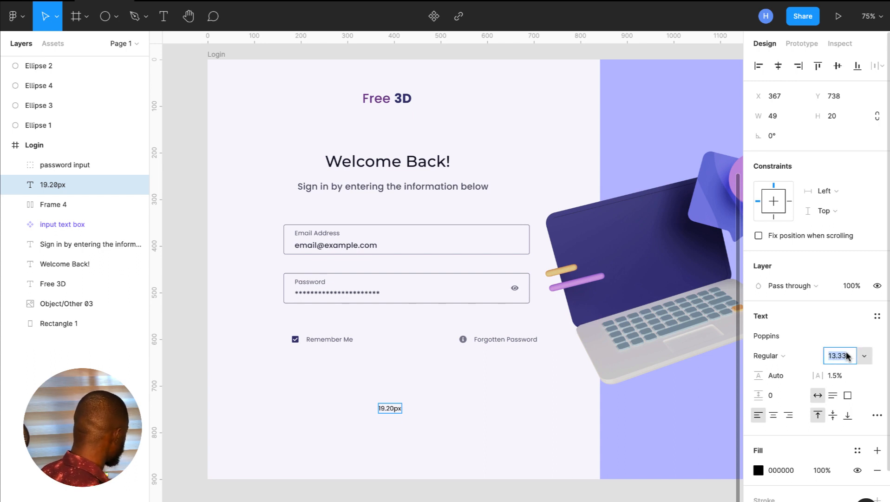
Set the new text's font size to 19.2 and its weight to Medium.
key(Escape)
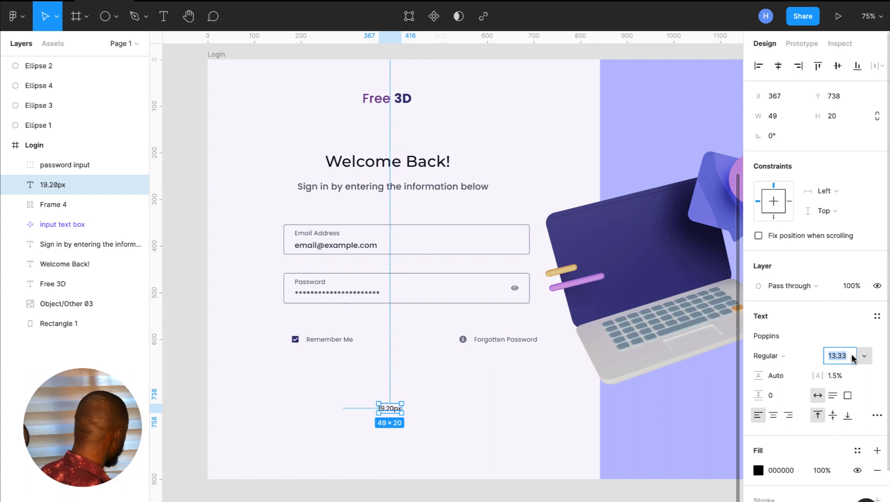
key(Return)
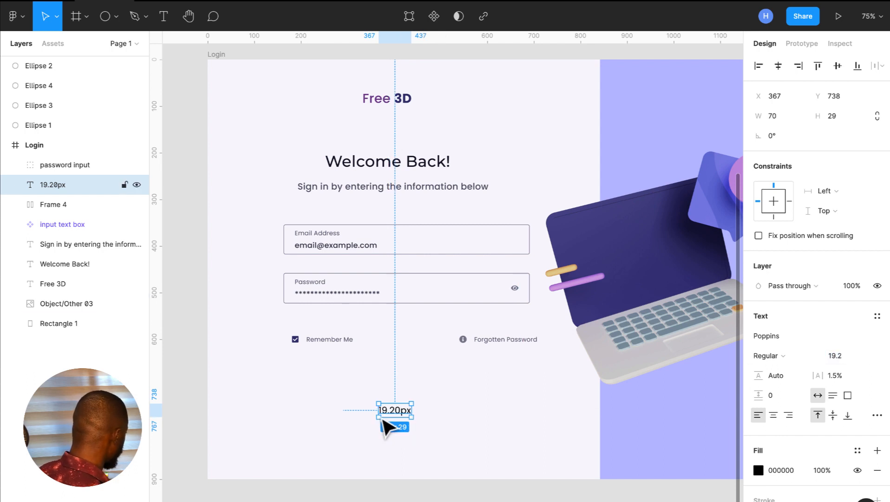
click(782, 356)
click(785, 372)
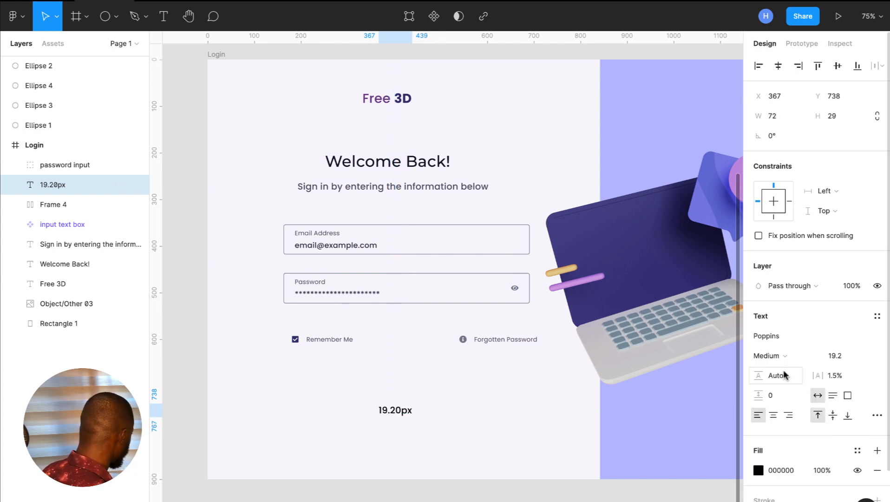
Replace the text with "Continue" and wrap it in an auto layout frame with auto spacing between items.
double_click(394, 411)
text(Continue)
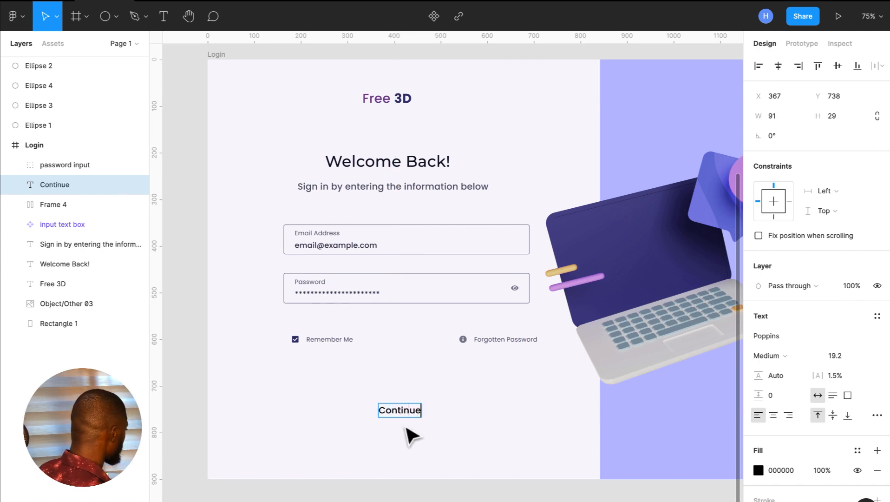
key(Escape)
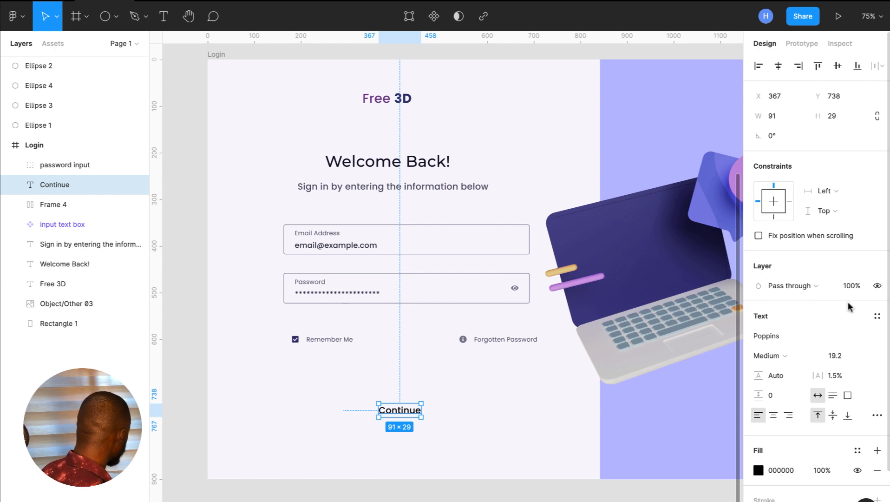
key(shift+a)
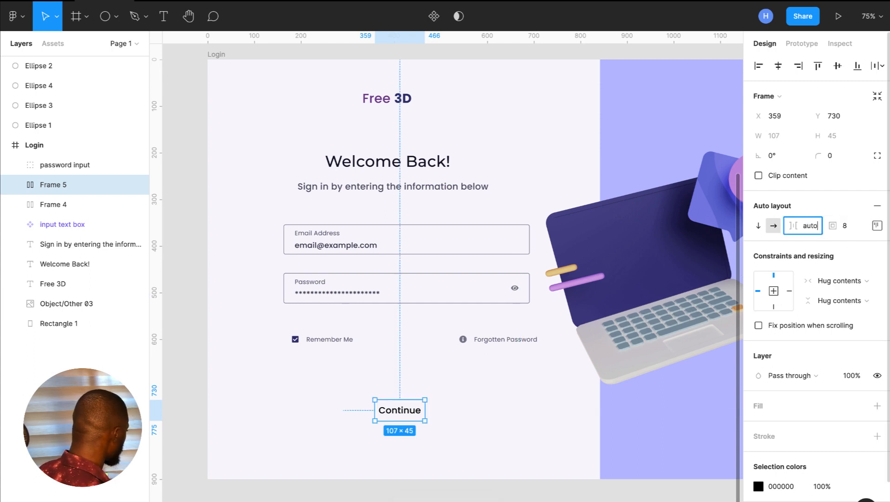
key(Return)
Show the Login frame's 12-column grid and stretch the Continue frame to X 180 and a width of 528, matching the columns.
click(216, 54)
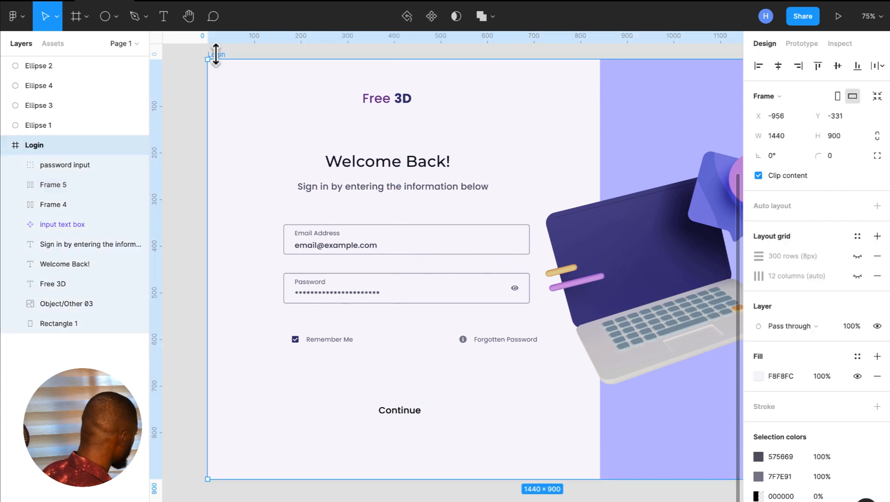
click(857, 276)
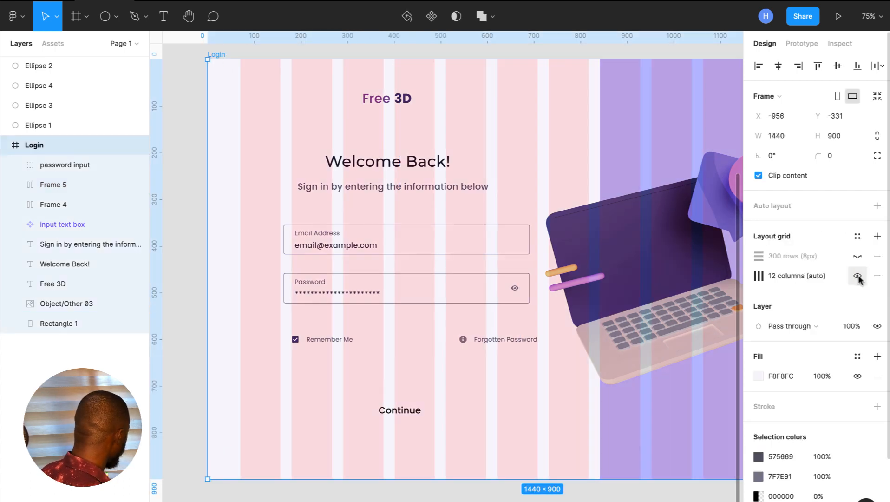
click(396, 402)
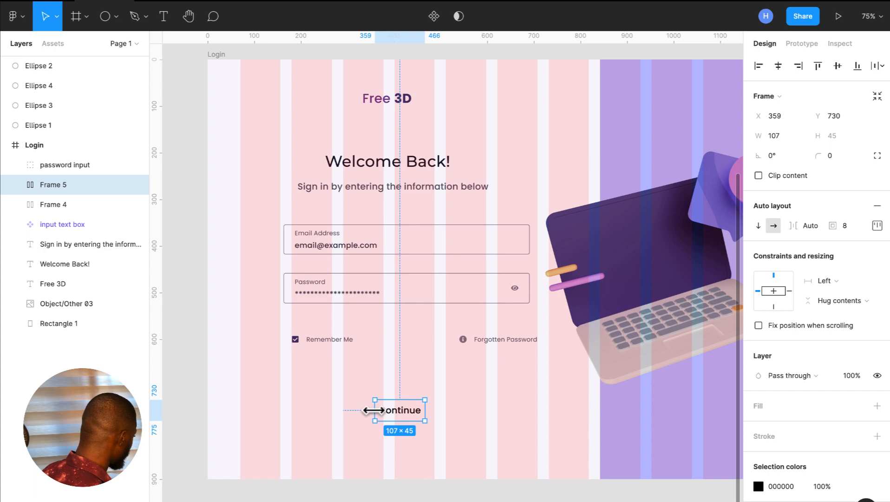
drag(374, 410, 292, 409)
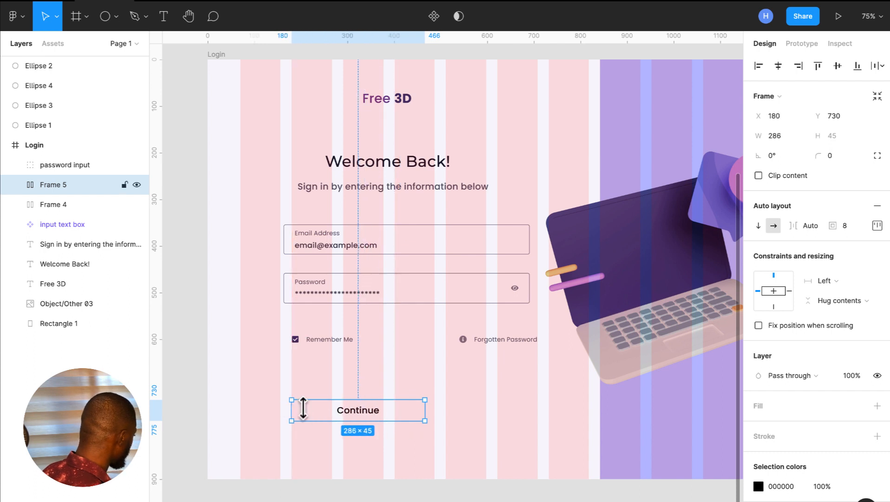
drag(426, 409, 537, 418)
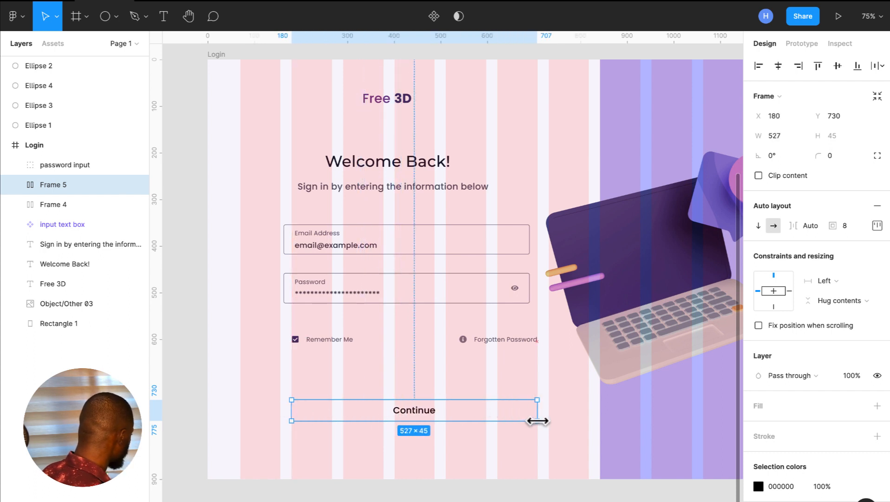
scroll(534, 421, up, 10)
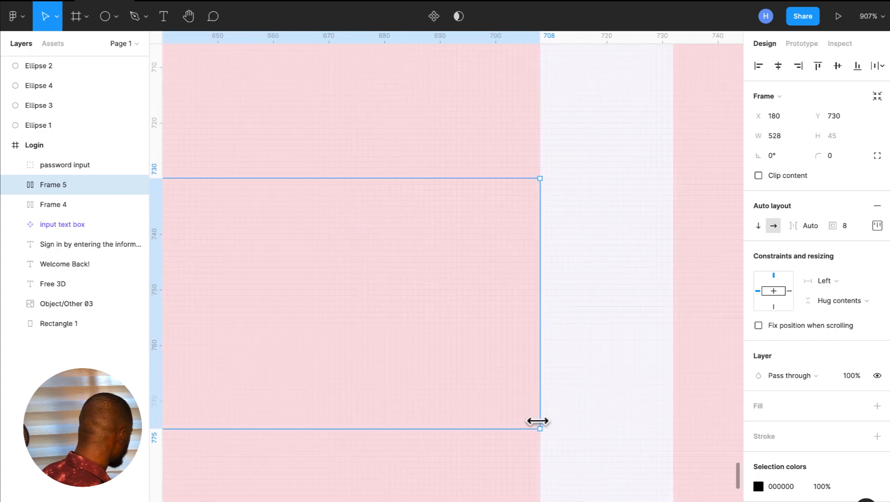
scroll(533, 421, down, 12)
scroll(342, 421, up, 8)
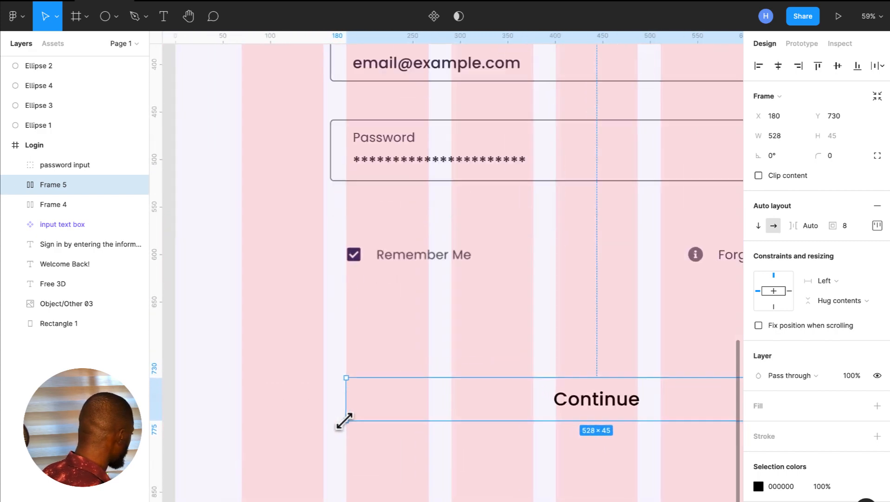
scroll(343, 421, down, 8)
scroll(344, 421, down, 1)
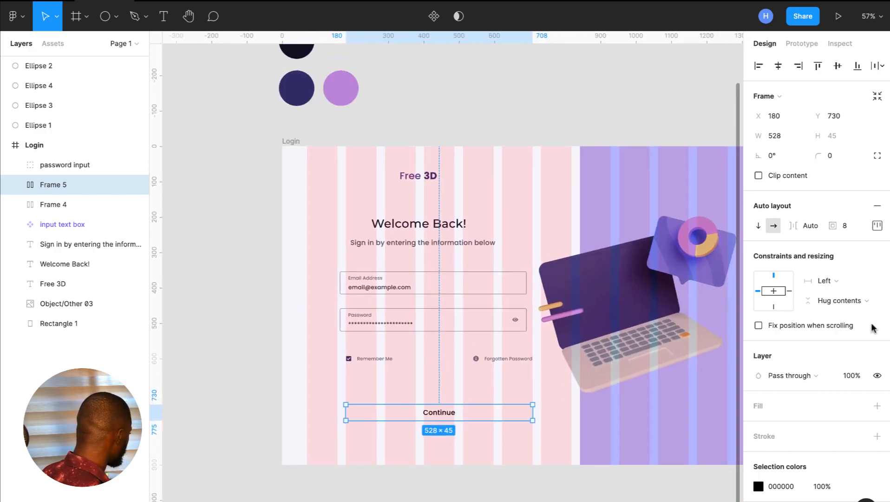
Show the Login frame's 8px row grid and raise the Continue frame's top edge to the gridline at Y 728.
click(290, 143)
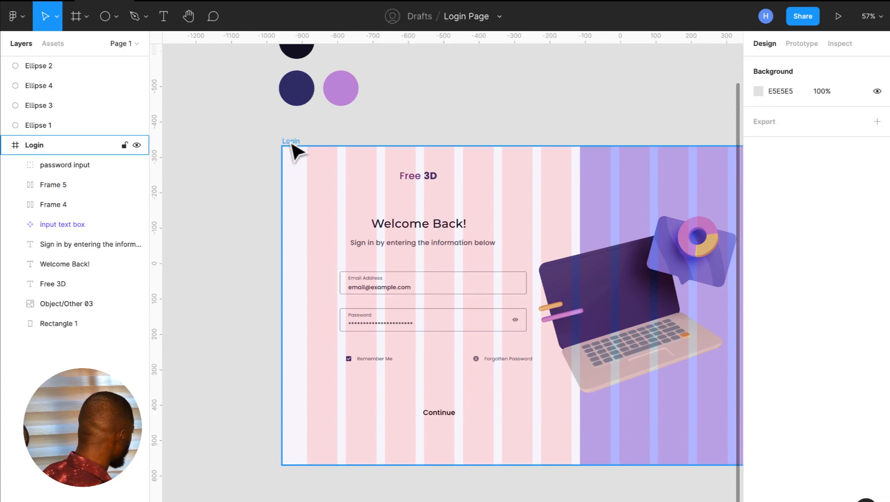
click(292, 144)
click(858, 256)
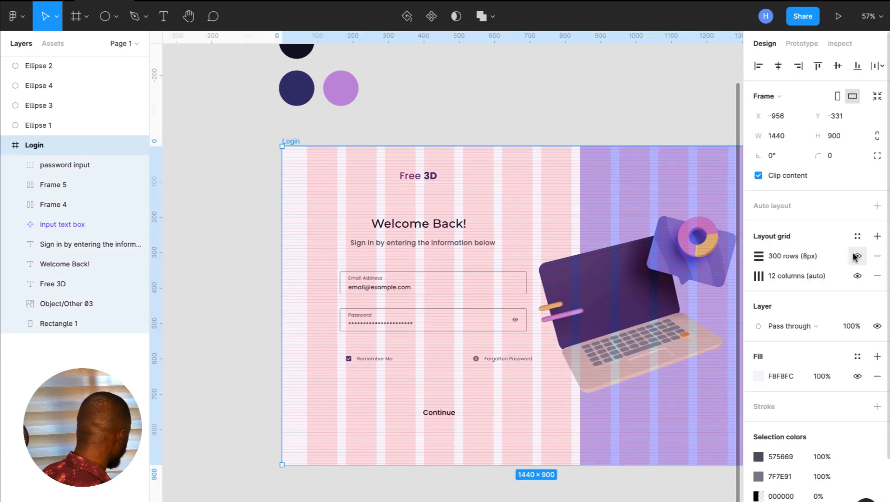
click(432, 416)
scroll(430, 414, up, 10)
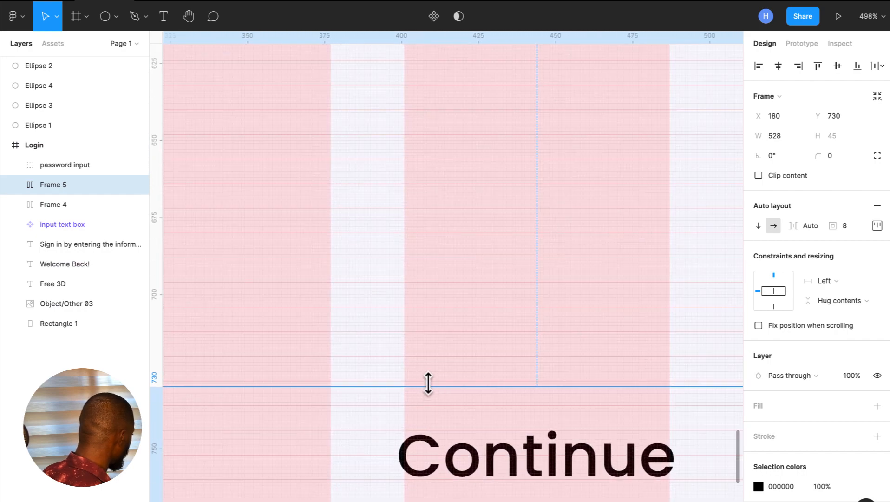
drag(428, 386, 428, 379)
scroll(427, 379, down, 5)
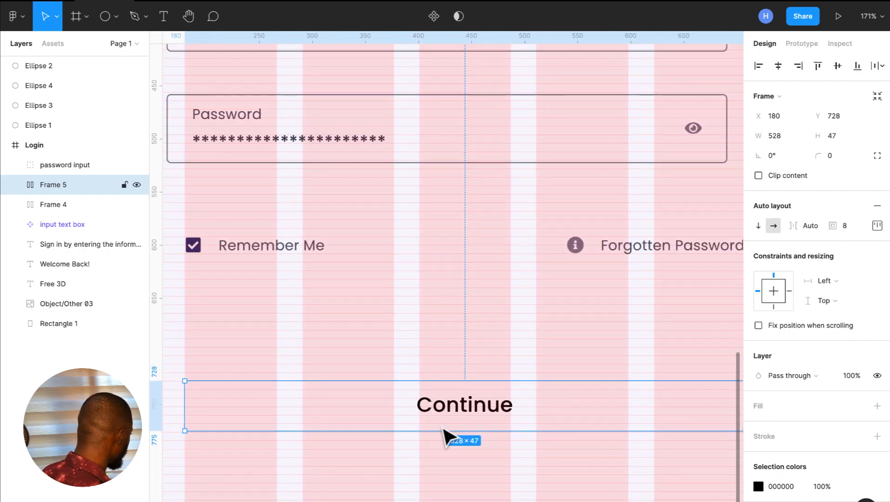
Extend the Continue frame's bottom edge to the next row gridline for a height of 48.
scroll(447, 450, up, 8)
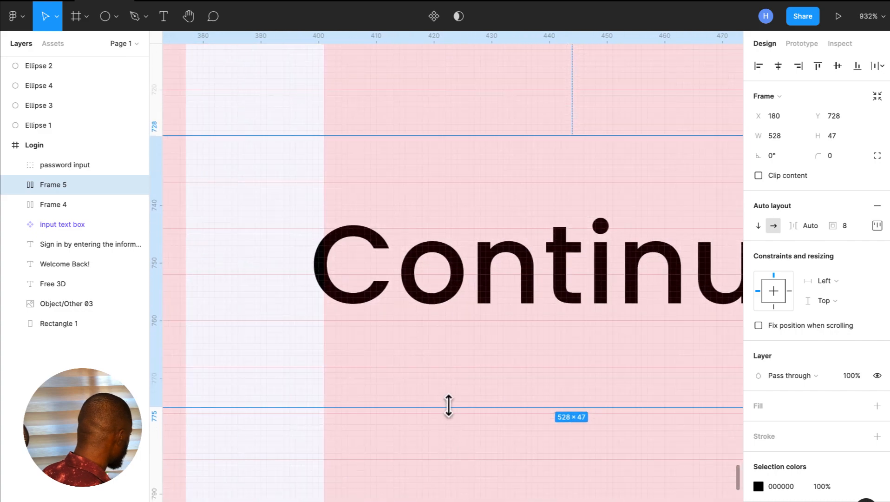
drag(449, 405, 449, 412)
scroll(449, 412, down, 4)
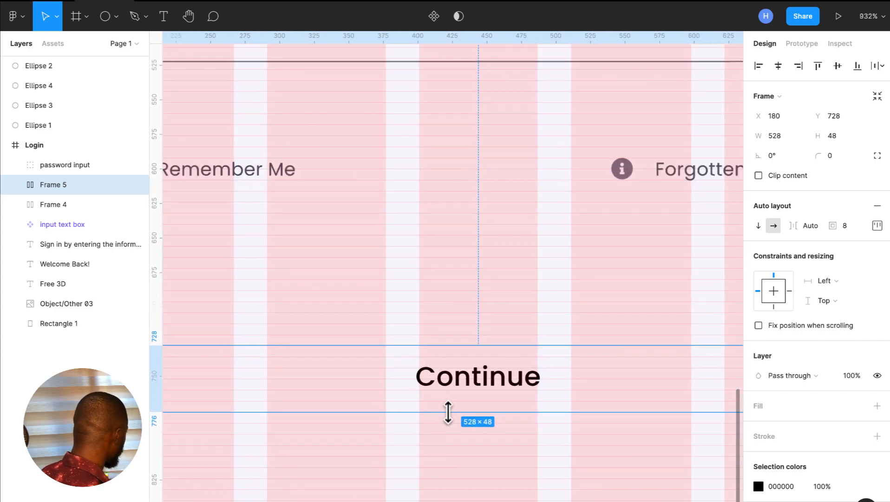
scroll(448, 412, down, 10)
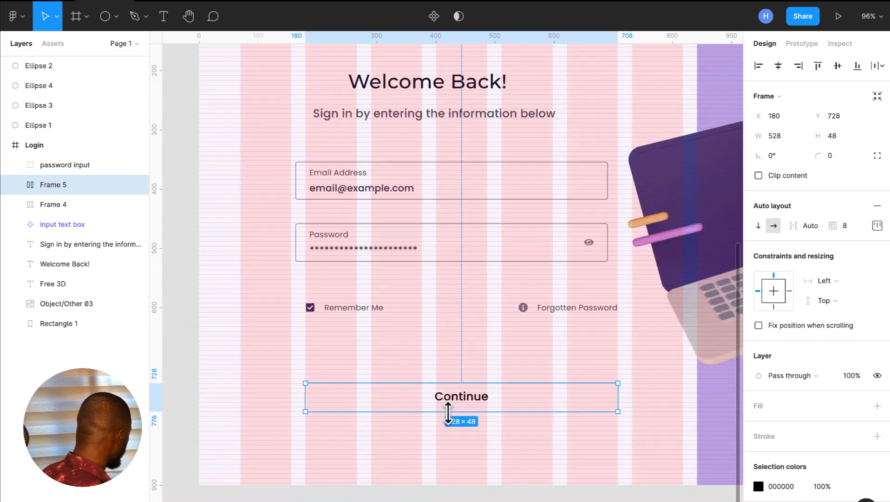
scroll(448, 412, down, 2)
Hide both the row and column layout grids of the Login frame.
click(273, 68)
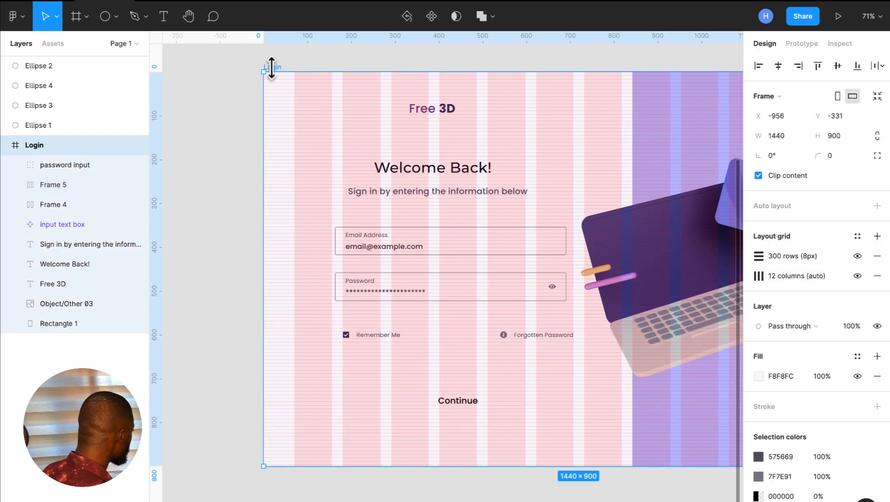
click(857, 256)
click(857, 275)
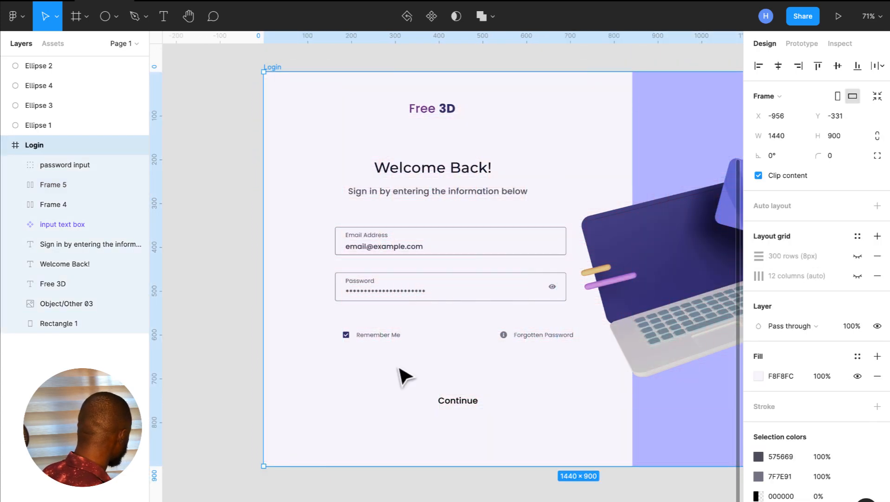
Add a fill to the Continue button frame and sample its color 353271 from the dark blue palette circle.
click(462, 411)
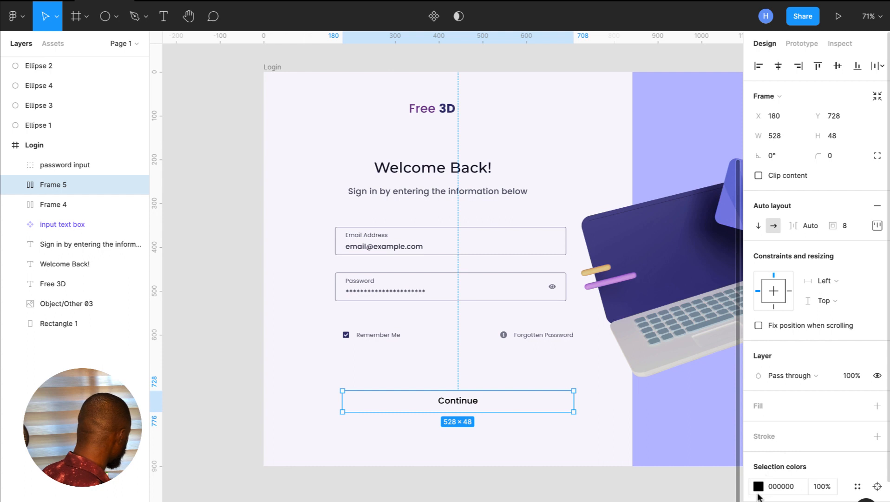
click(877, 406)
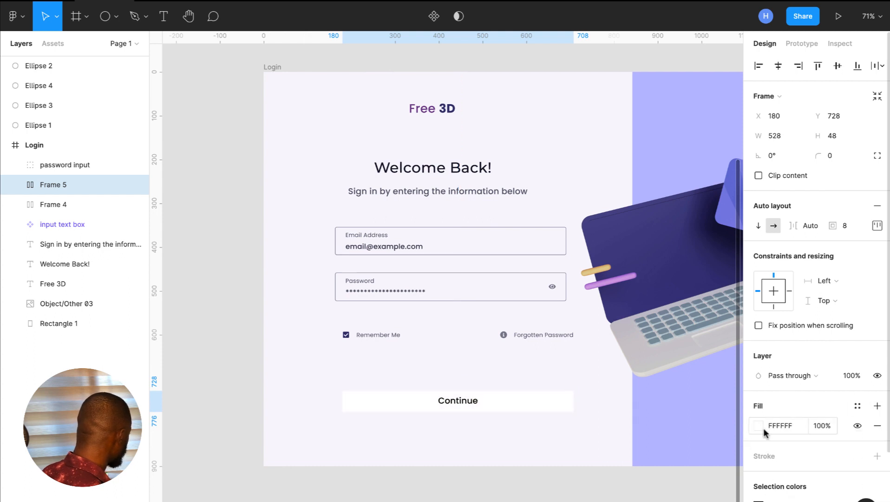
click(759, 426)
click(612, 397)
scroll(439, 272, up, 1)
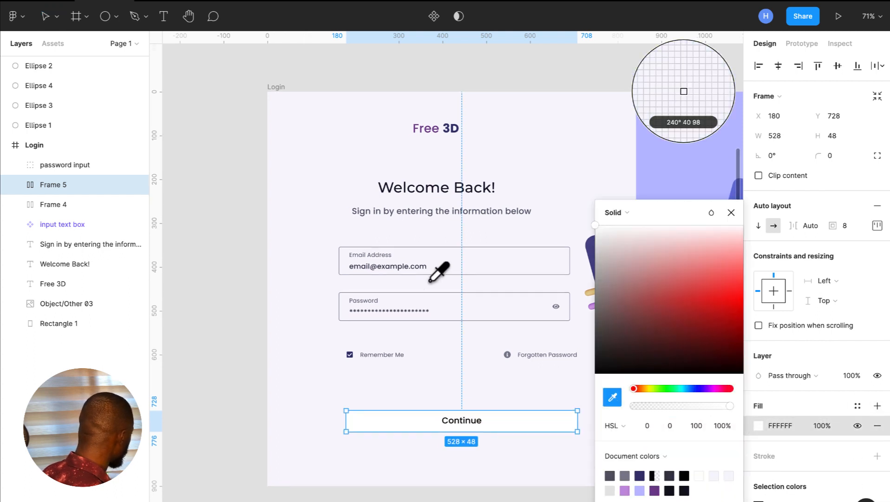
scroll(439, 271, up, 4)
scroll(439, 271, left, 2)
click(325, 122)
key(Escape)
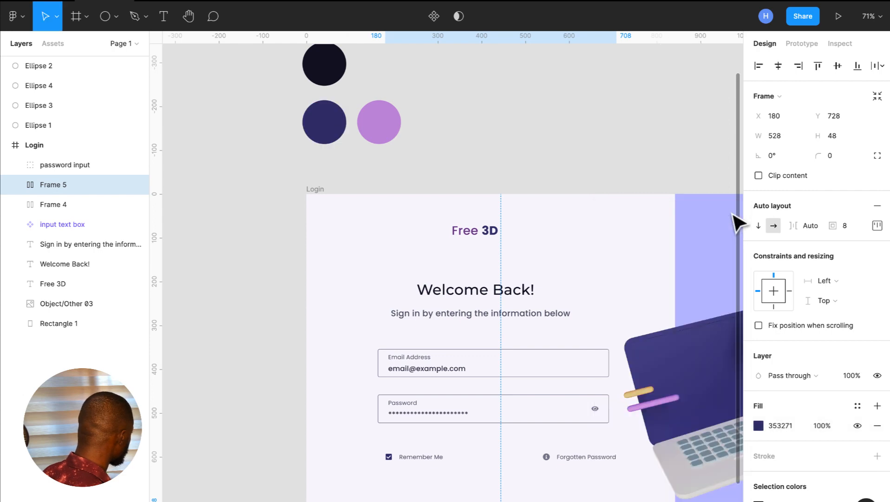
Recolor the Continue label by sampling the near-white palette circle above the Login frame.
scroll(533, 337, down, 5)
scroll(533, 338, right, 2)
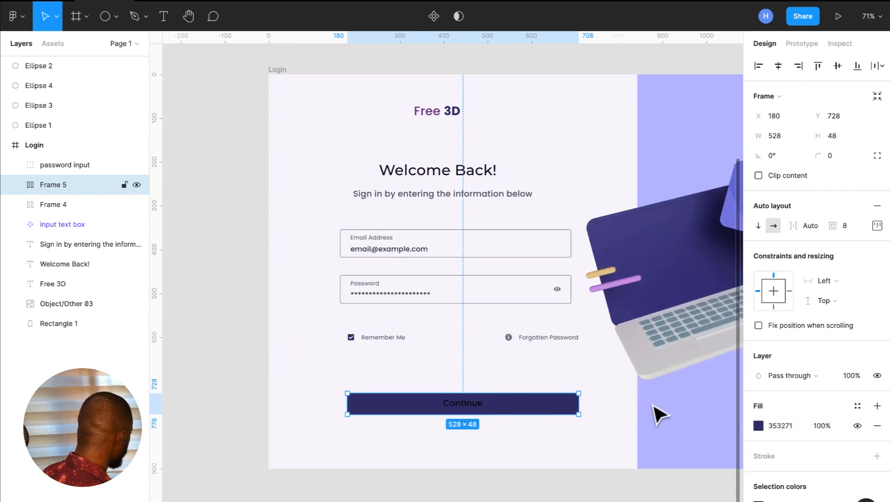
click(759, 425)
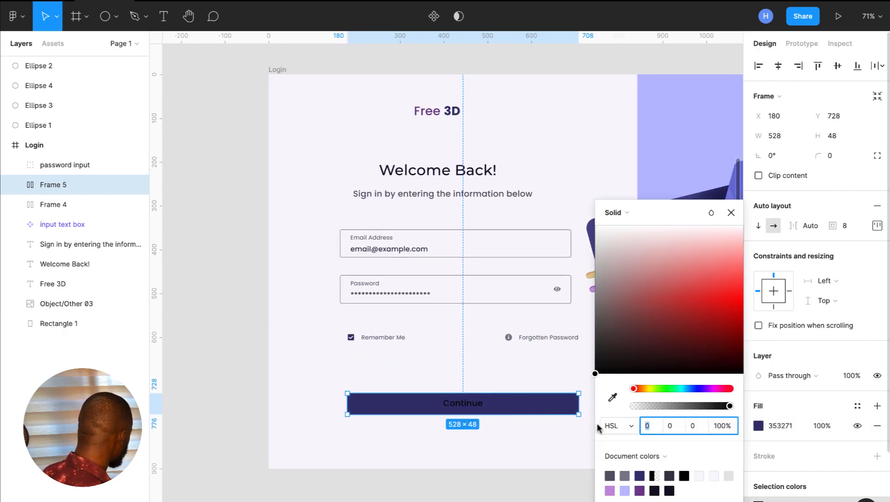
click(613, 396)
scroll(379, 281, up, 12)
scroll(378, 281, left, 1)
scroll(387, 273, up, 6)
scroll(388, 273, right, 1)
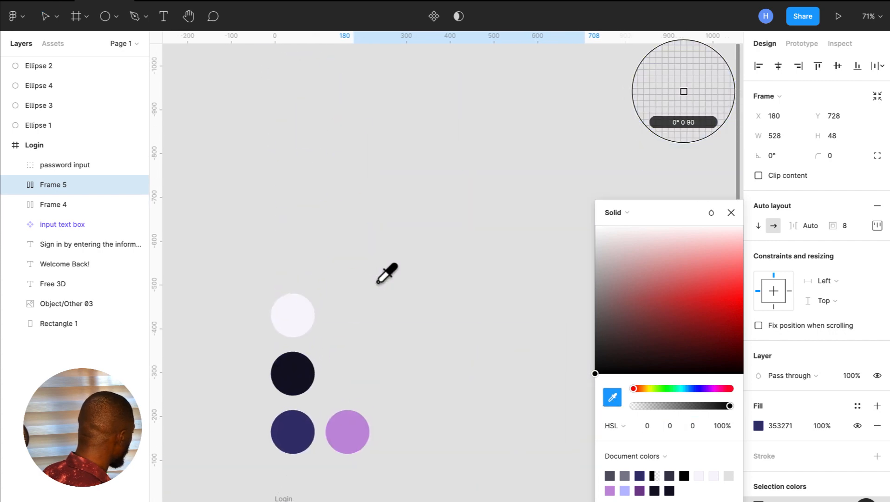
click(303, 304)
click(731, 212)
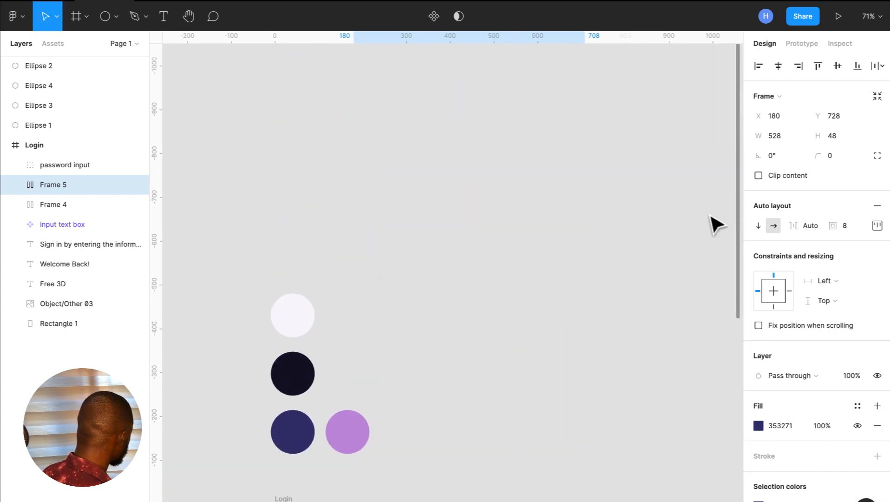
Move the Continue button up to X 163, Y 677 so its sides line up with the input fields.
scroll(471, 266, down, 3)
scroll(471, 267, down, 3)
scroll(473, 269, down, 2)
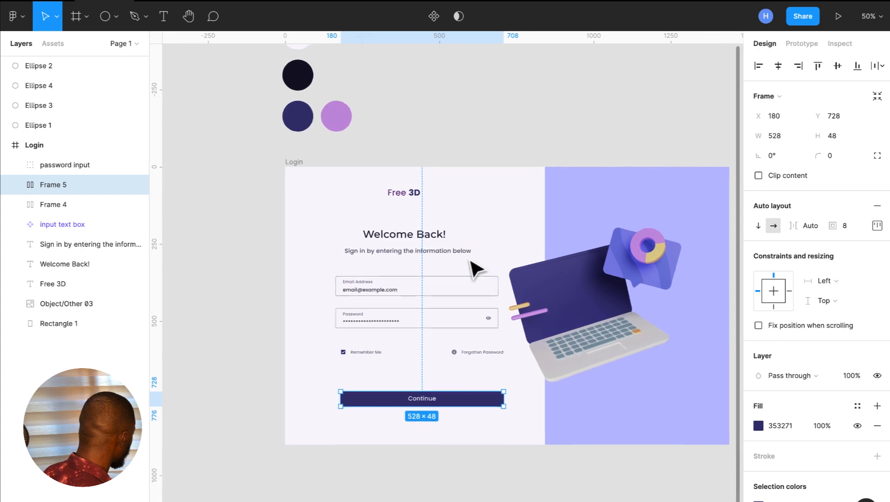
scroll(476, 265, down, 2)
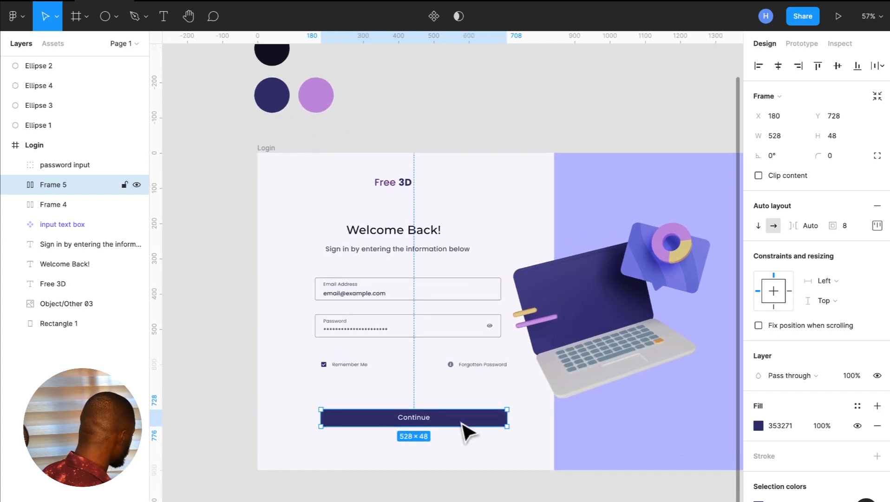
drag(460, 419, 455, 403)
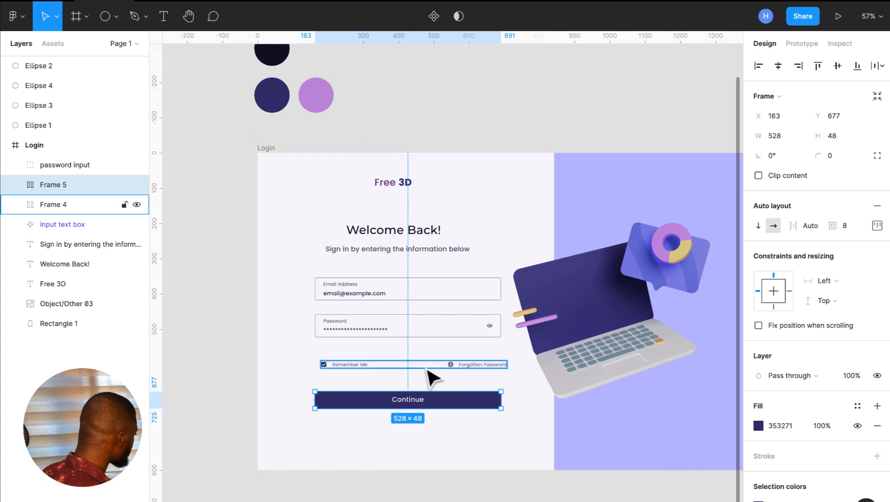
click(411, 251)
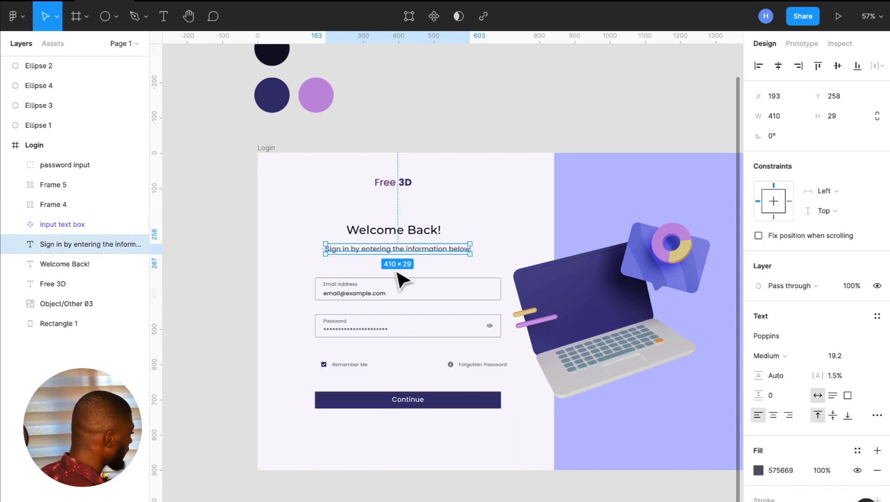
scroll(375, 374, down, 1)
scroll(374, 368, down, 2)
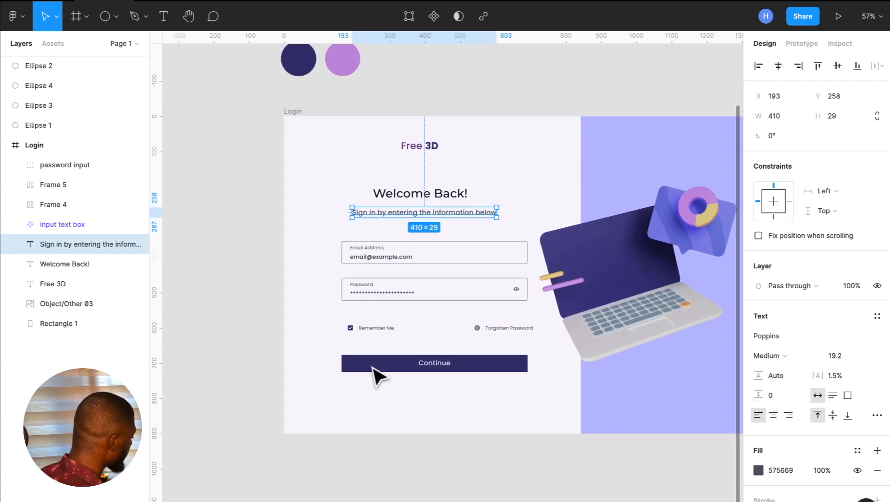
click(548, 414)
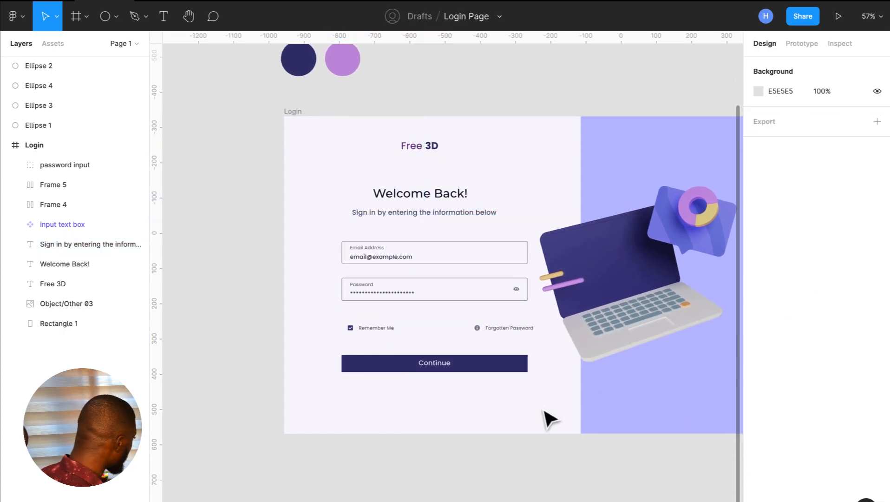
Copy the "Remember Me" text into the Login frame and place it centered below the Continue button at X 377, Y 792.
scroll(547, 418, up, 3)
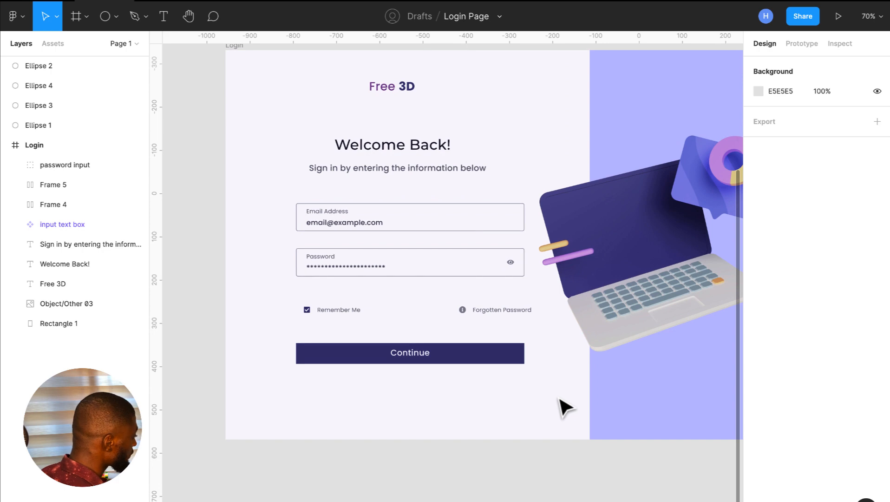
click(347, 314)
double_click(346, 313)
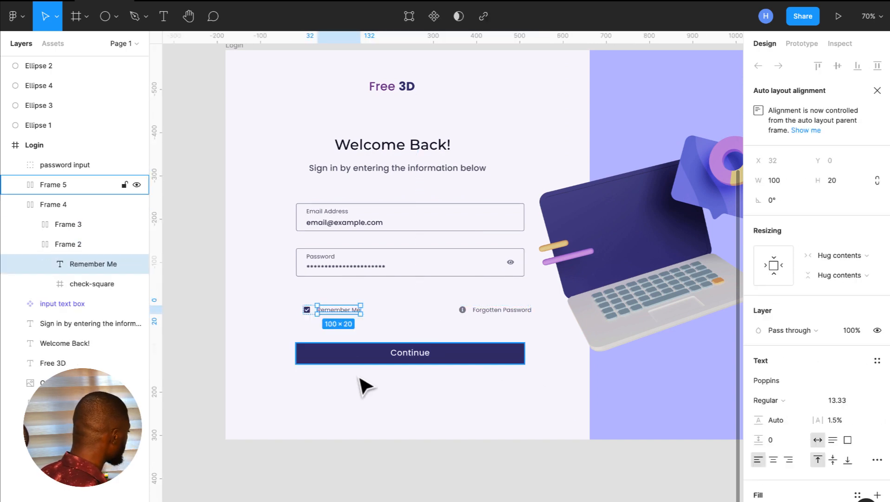
scroll(278, 181, down, 3)
click(248, 80)
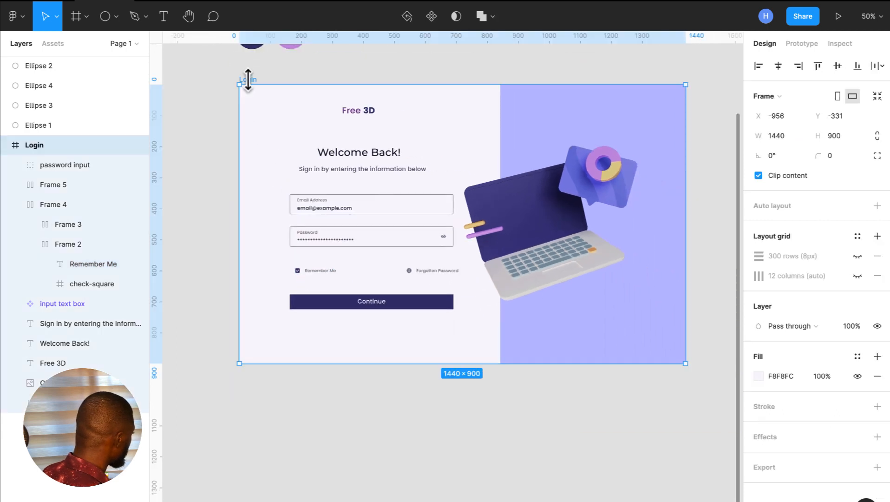
key(ctrl+v)
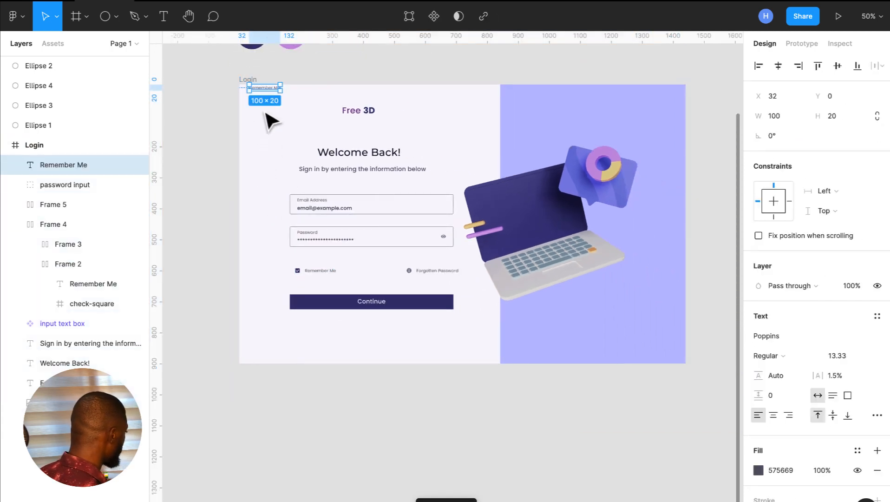
drag(262, 92, 373, 337)
key(ctrl+z)
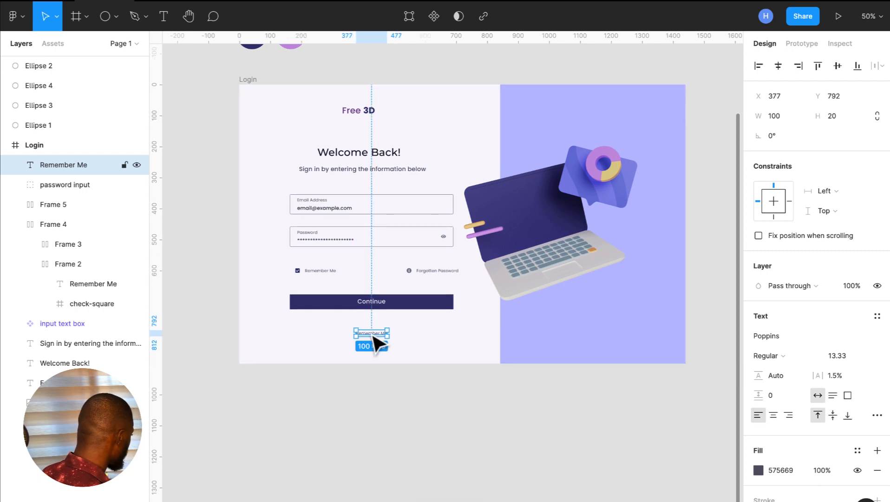
Set the copied "Remember Me" text below the button to font size 16 and center-align it.
click(844, 356)
text(1)
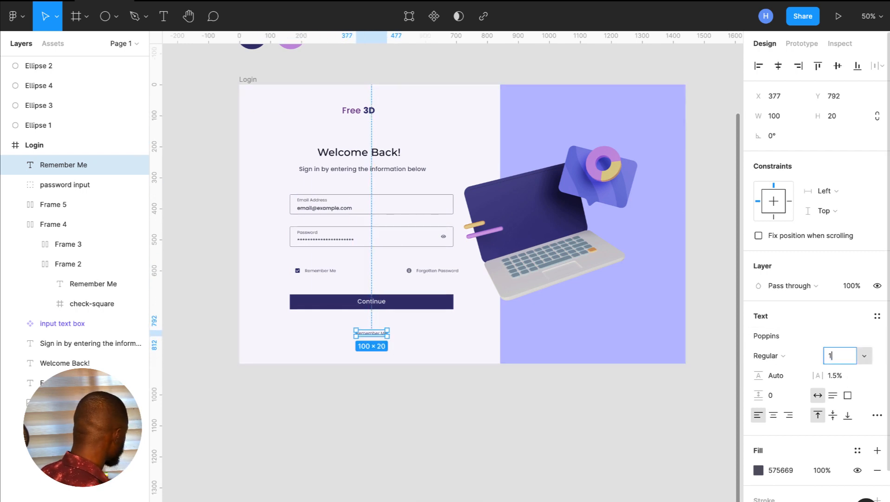
text(6)
key(Return)
scroll(363, 328, up, 3)
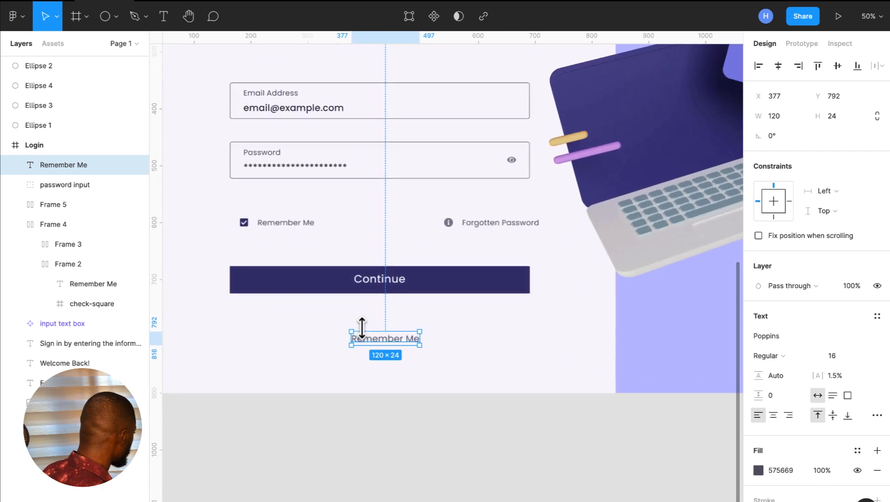
scroll(362, 328, up, 3)
click(773, 415)
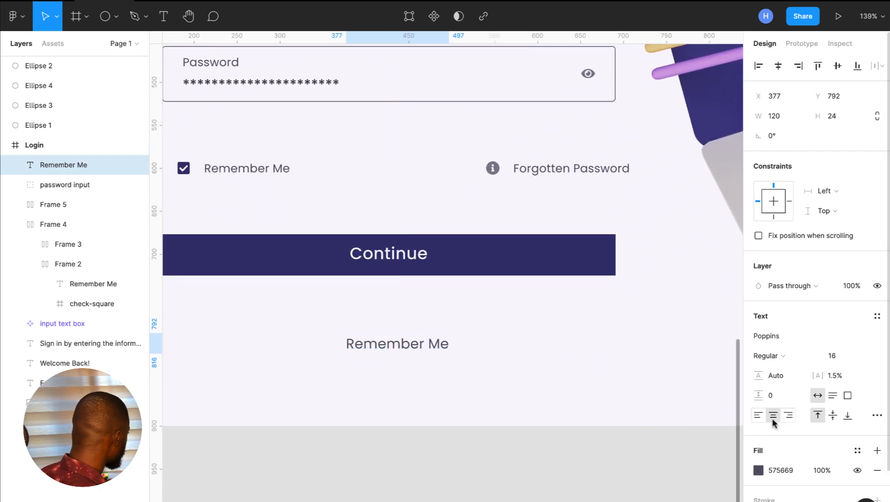
Replace the copied text below the button with "Don't have an account ? Create one here.".
double_click(395, 352)
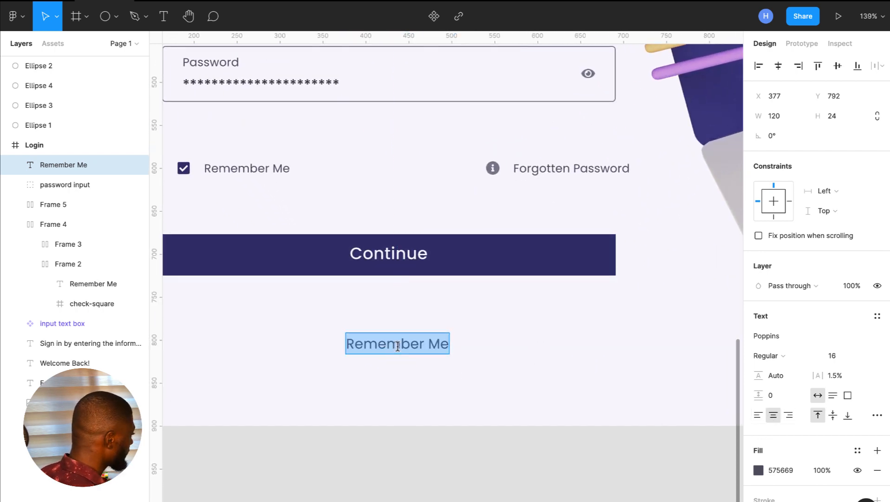
click(397, 346)
key(ctrl+a)
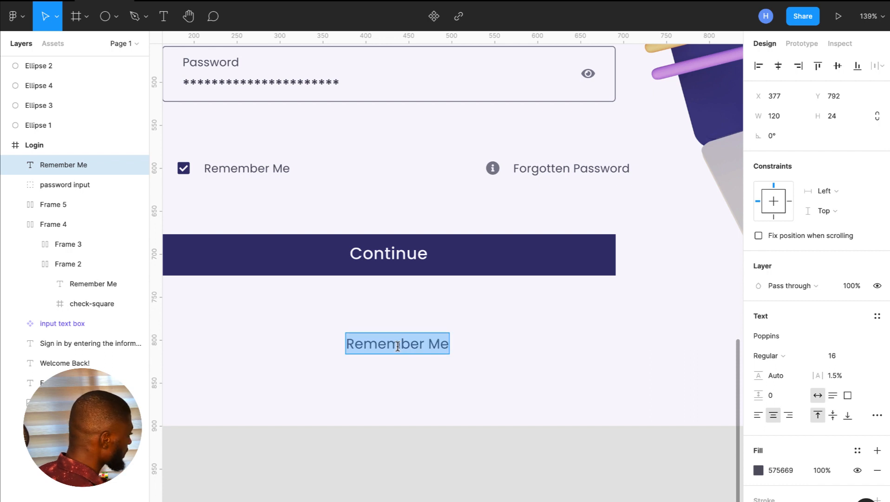
text(Don)
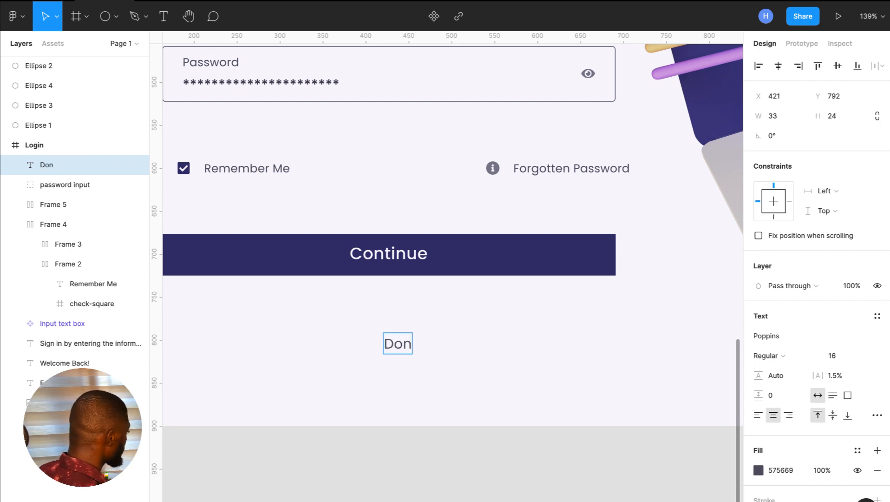
text('t have an)
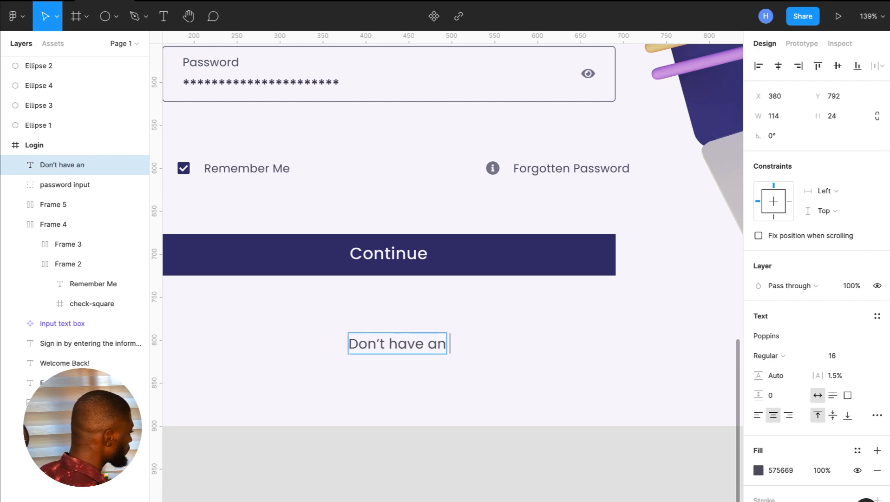
text( account)
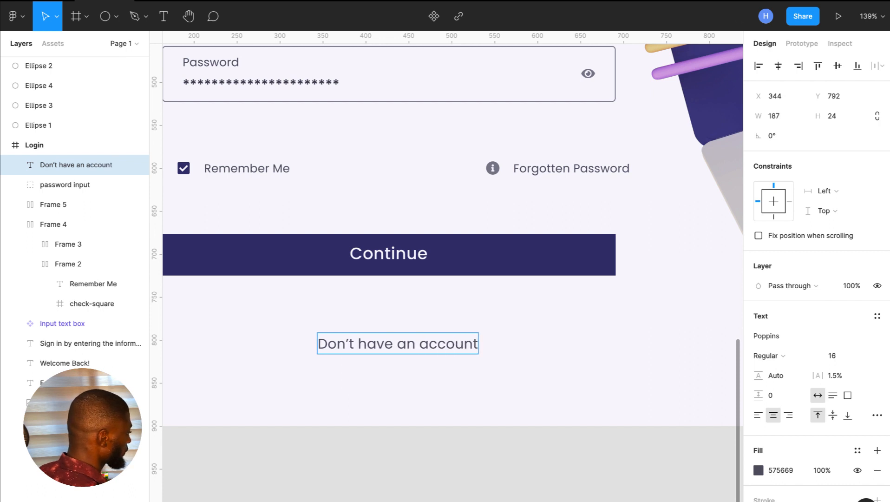
text( ?)
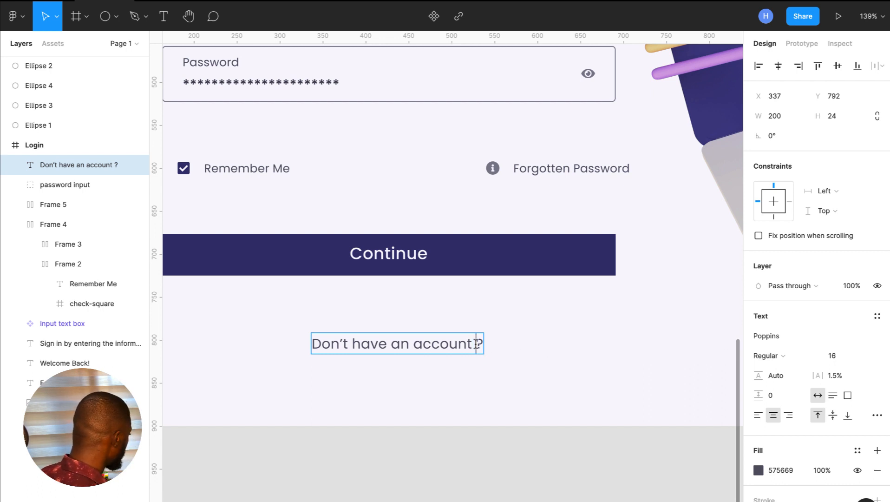
text(Creat)
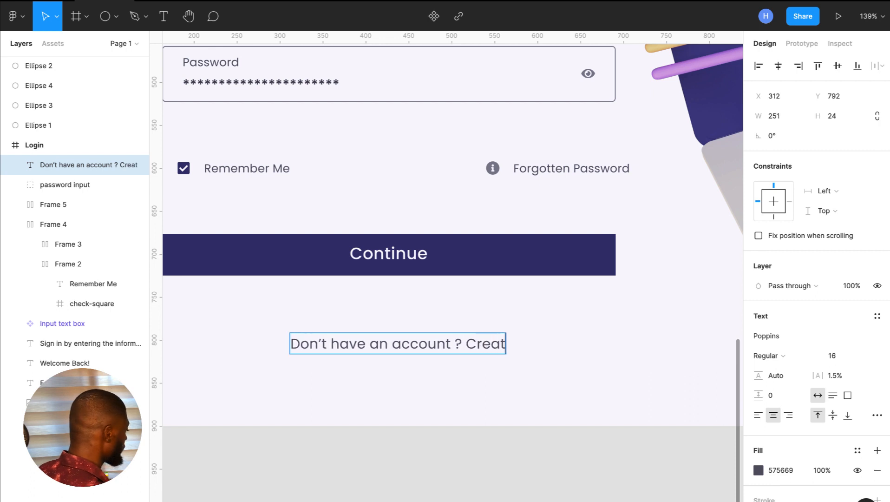
text(e one here)
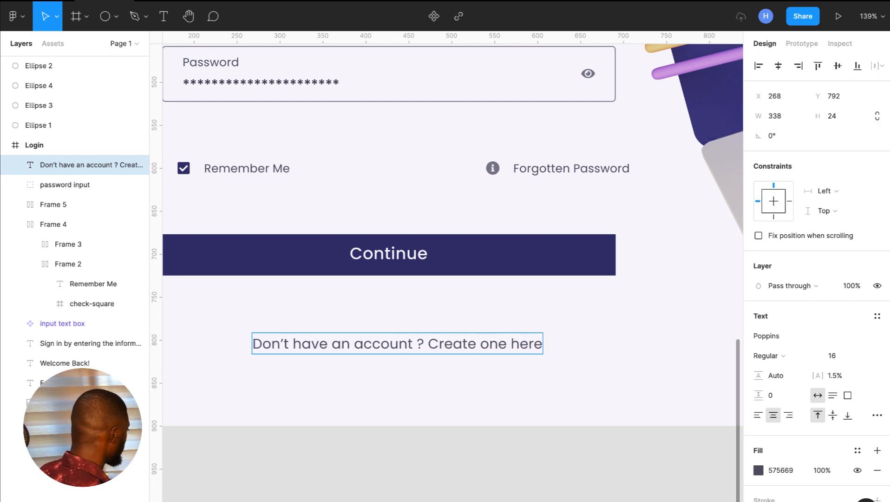
text(.)
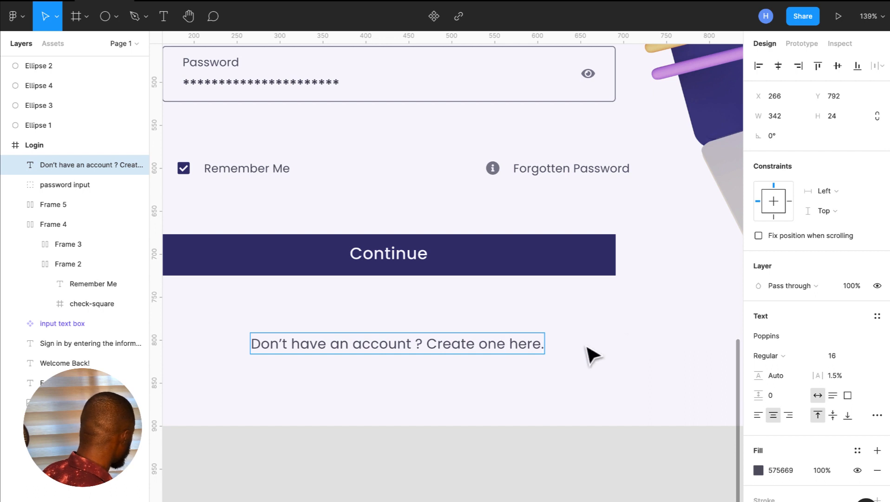
Color only the word "here." with 353271, sampled from the Continue button's fill.
click(511, 344)
drag(511, 343, 564, 346)
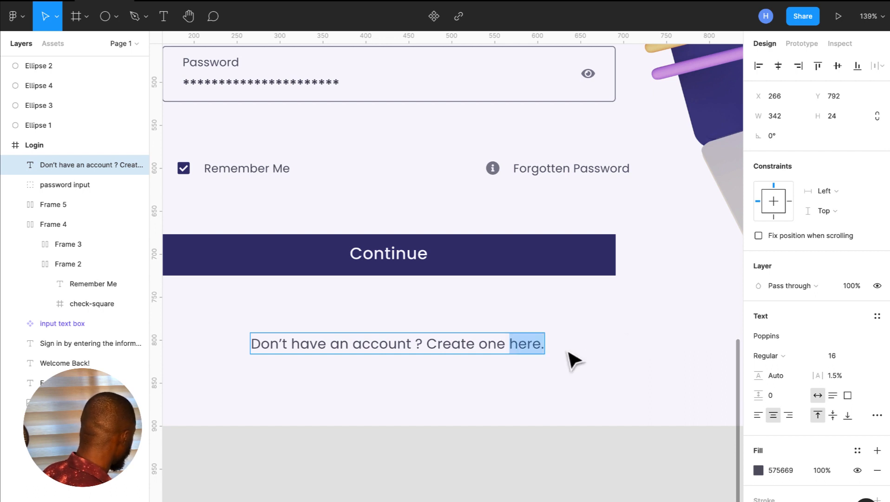
click(757, 470)
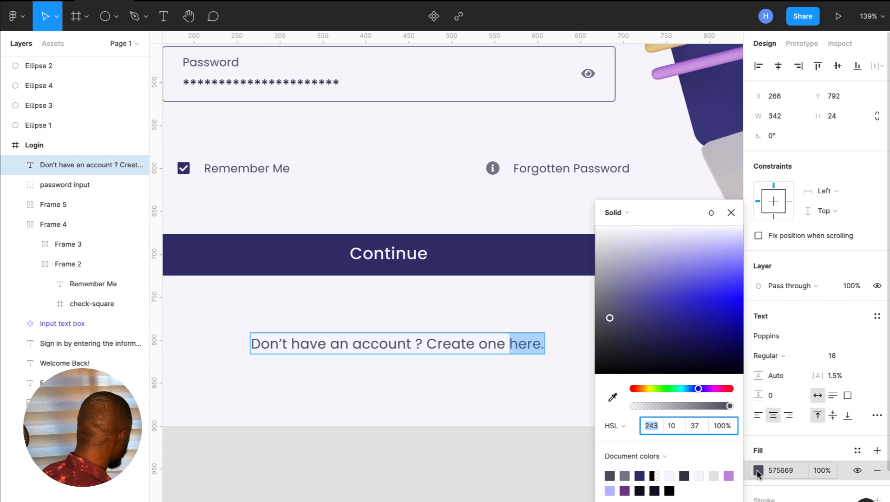
click(612, 396)
click(539, 251)
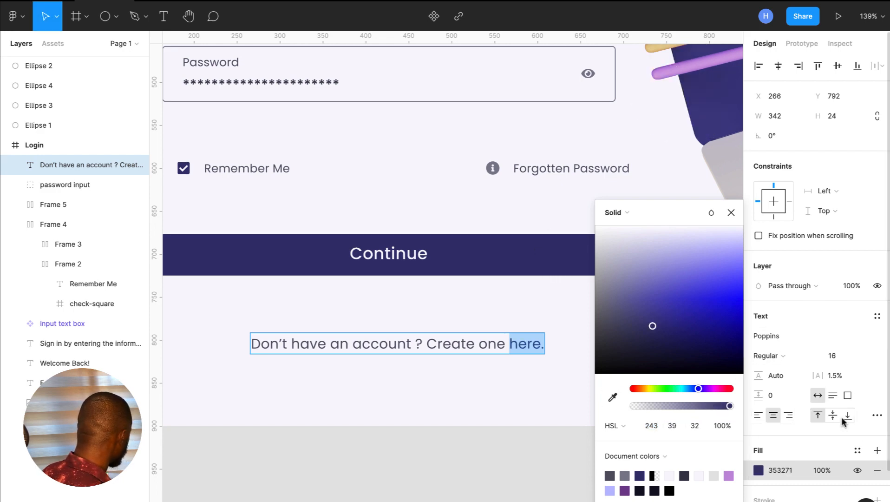
Underline the word "here." in the account-creation line below the Continue button.
click(880, 416)
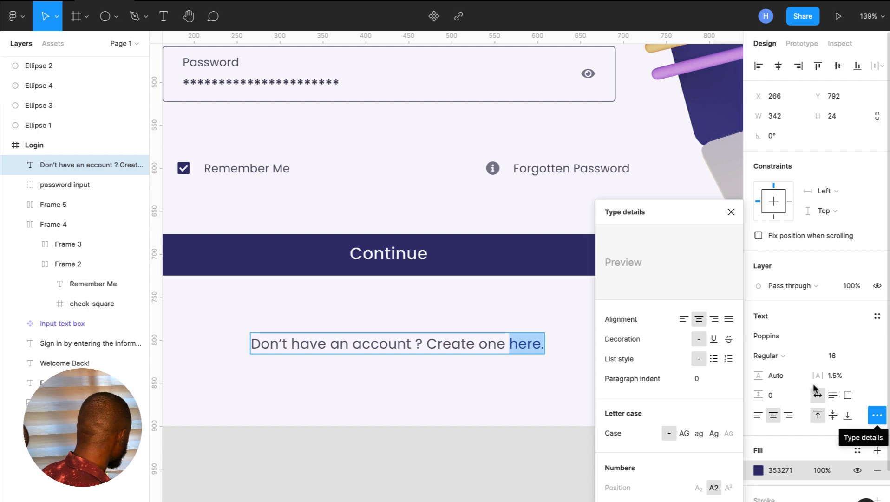
click(713, 339)
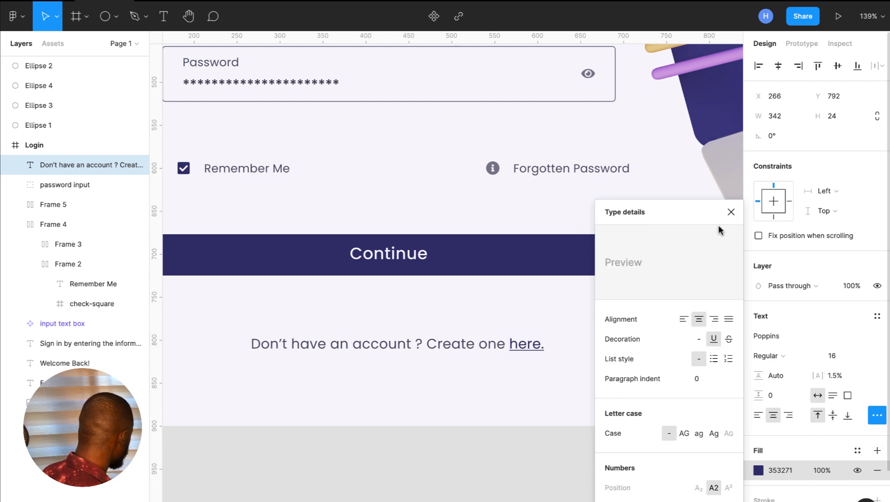
click(731, 212)
key(Escape)
scroll(630, 331, left, 1)
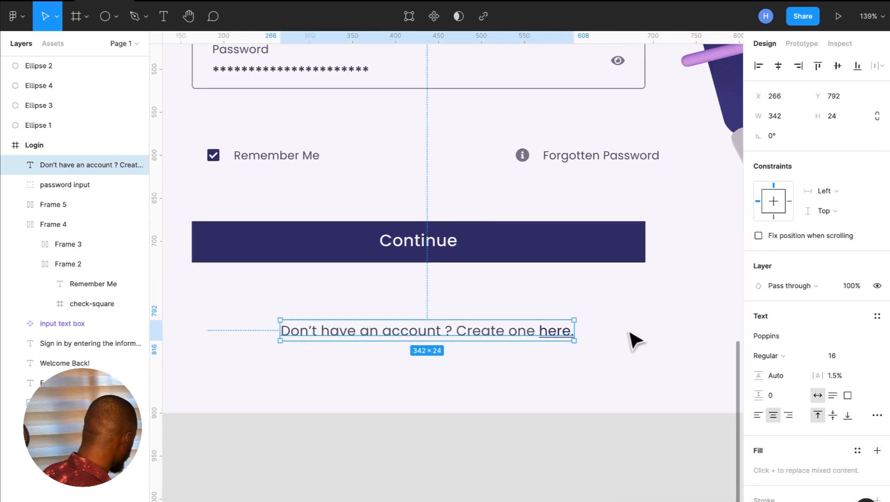
click(629, 332)
scroll(635, 340, down, 3)
scroll(634, 338, up, 2)
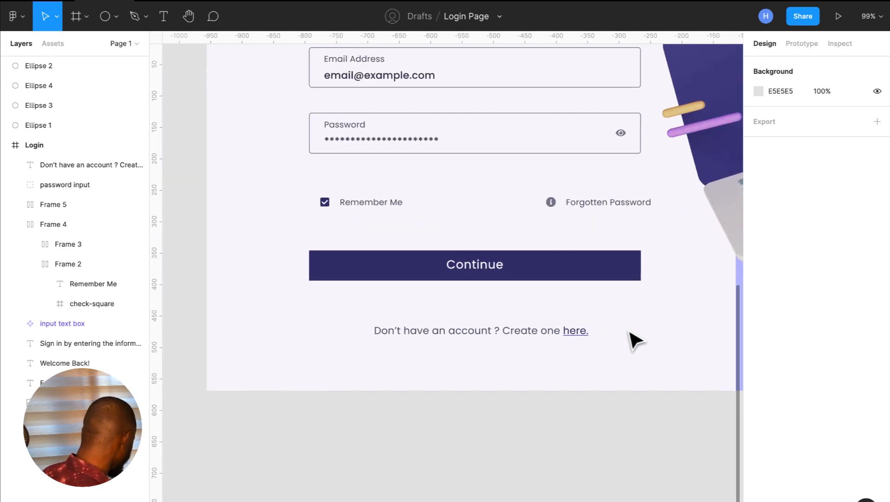
click(571, 330)
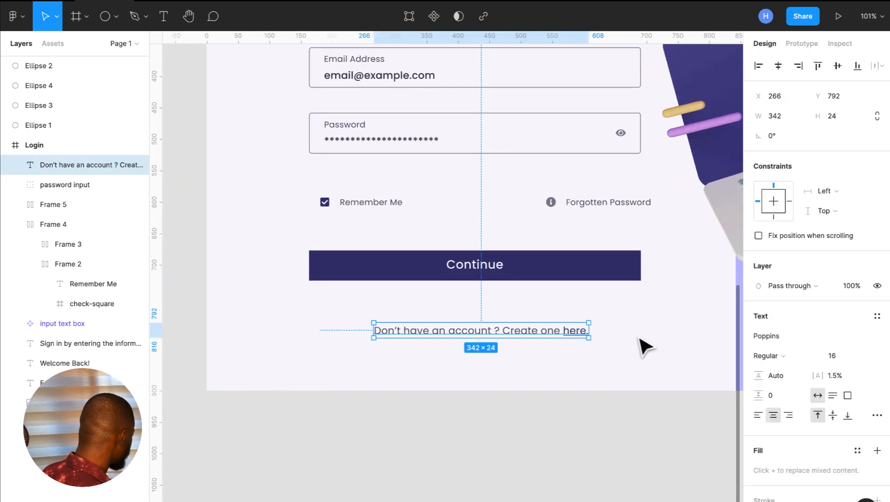
scroll(631, 339, down, 4)
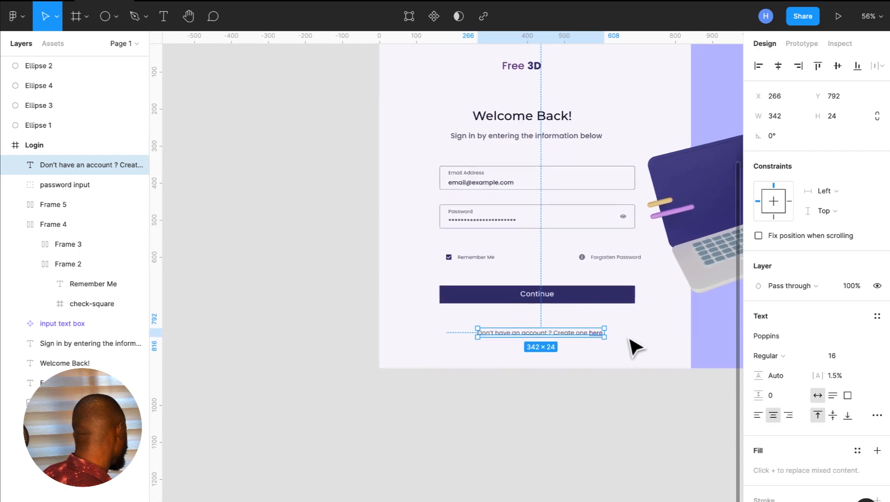
scroll(634, 346, up, 1)
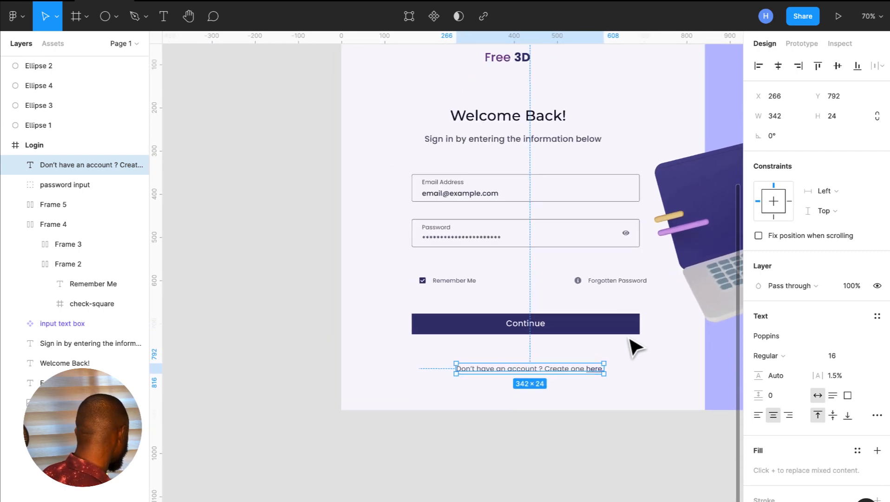
scroll(634, 346, up, 2)
click(616, 408)
right_click(617, 411)
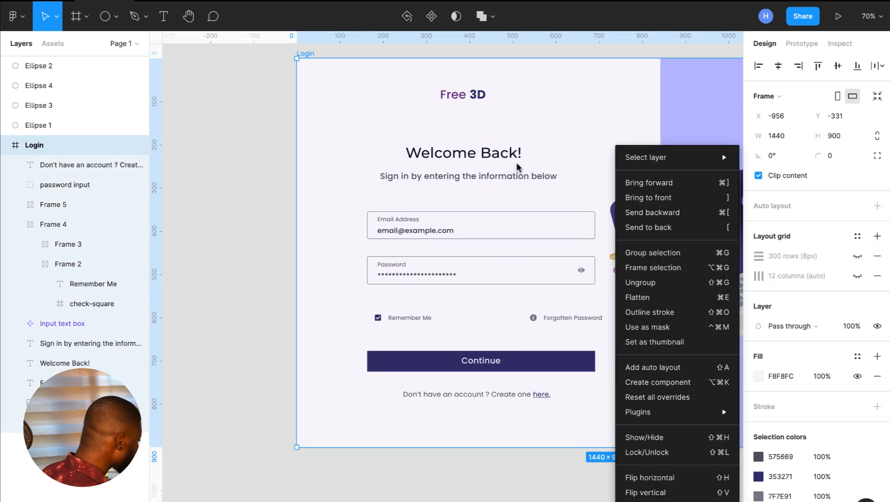
click(497, 320)
Copy the "Remember Me" text into the Login frame and place it below the account-creation line at X 367, Y 856.
double_click(425, 320)
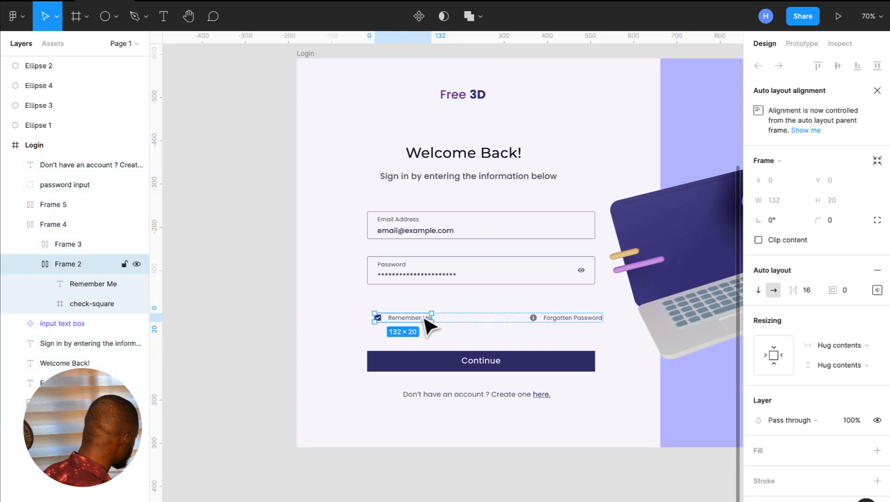
double_click(425, 320)
key(ctrl+c)
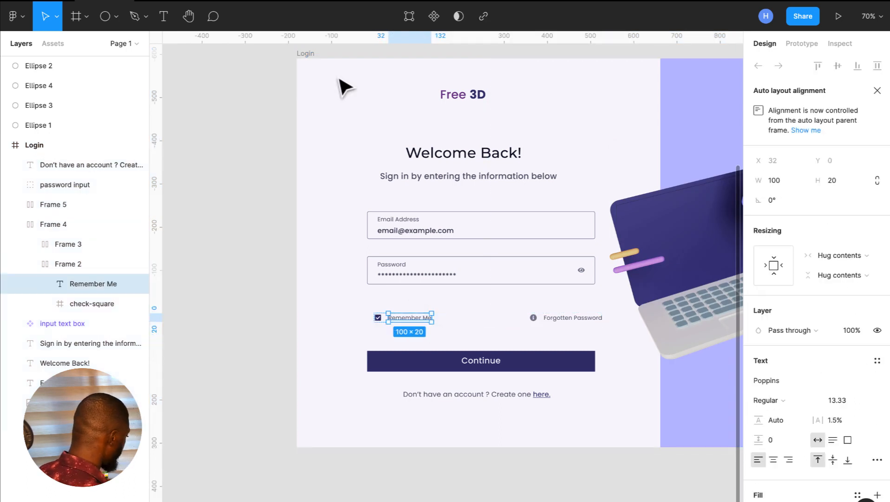
click(313, 56)
key(ctrl+v)
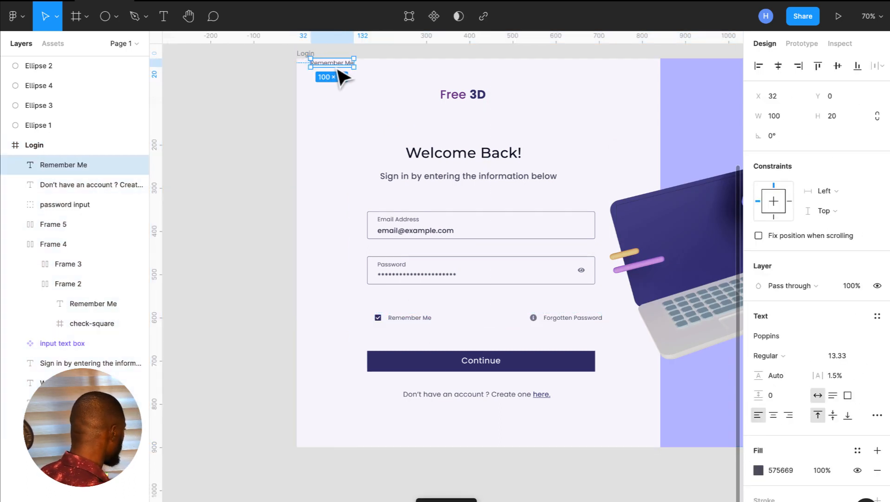
drag(337, 64, 484, 440)
Replace the copied text near the frame's lower edge with "@ 2020 Free 3D".
double_click(481, 433)
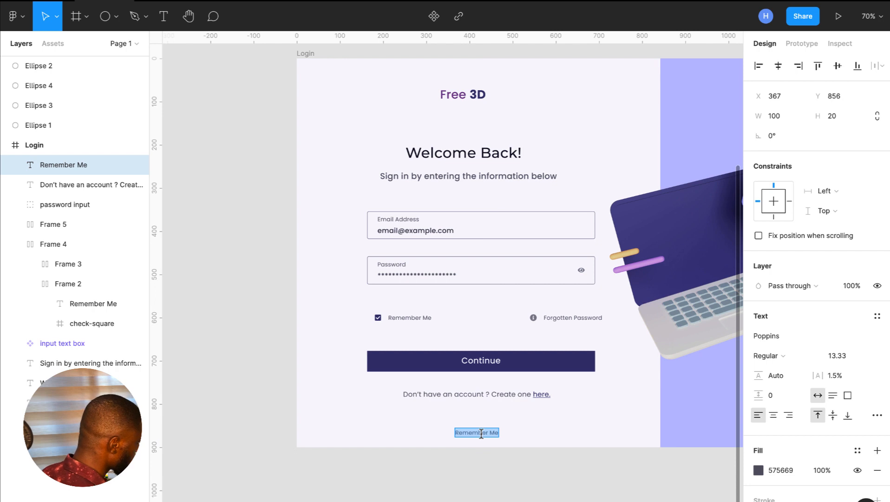
text(@ 202)
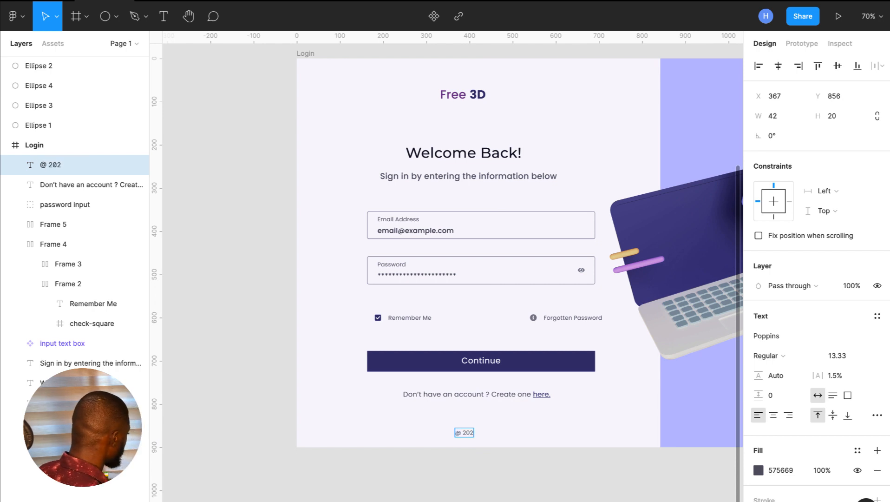
text(0)
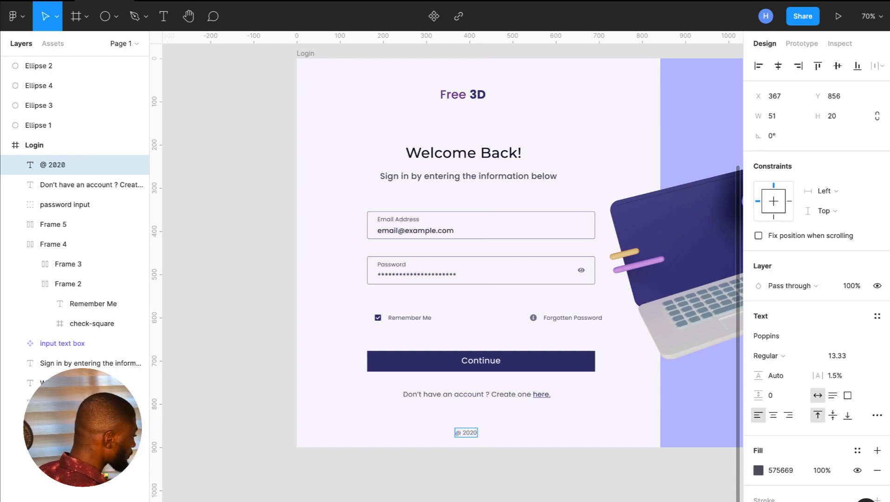
text( Free)
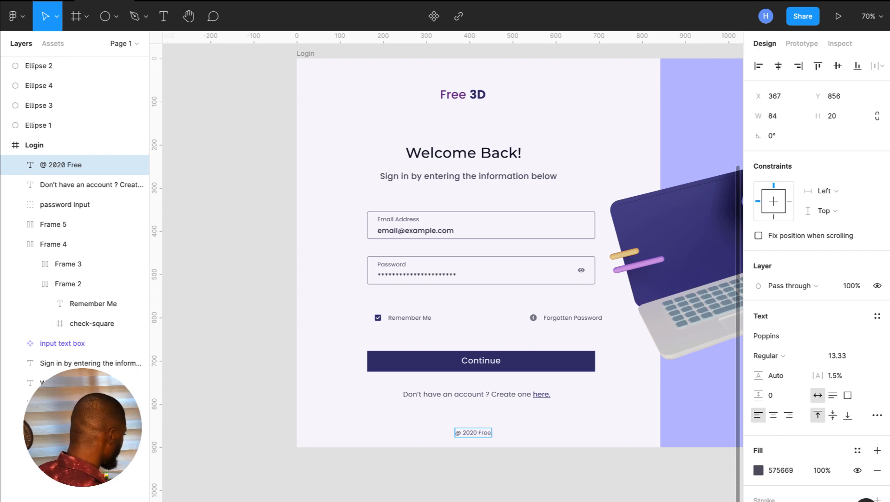
text( 3D)
key(Escape)
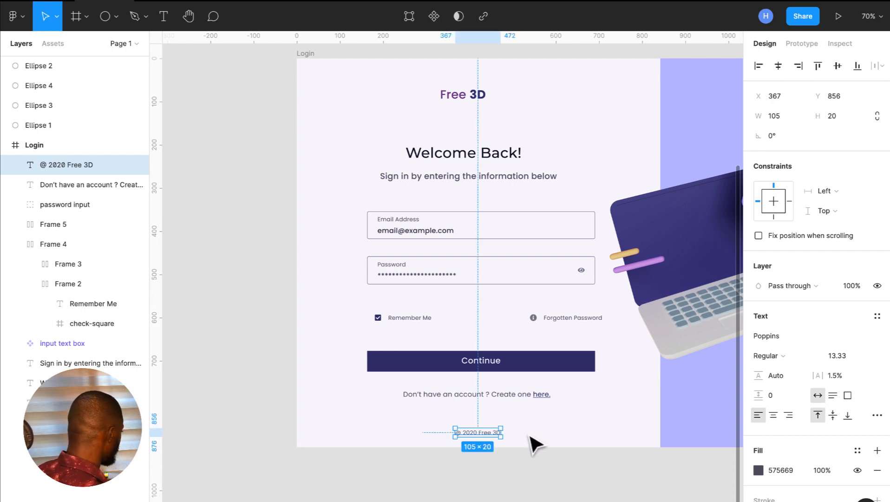
Lighten the fill of the "@ 2020 Free 3D" footer text to a gray around 89889B.
click(792, 470)
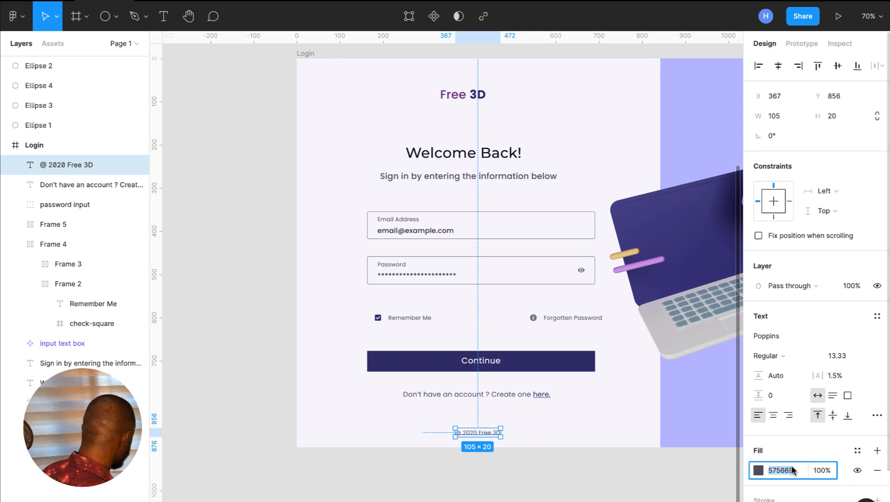
text(7F7E91)
key(Return)
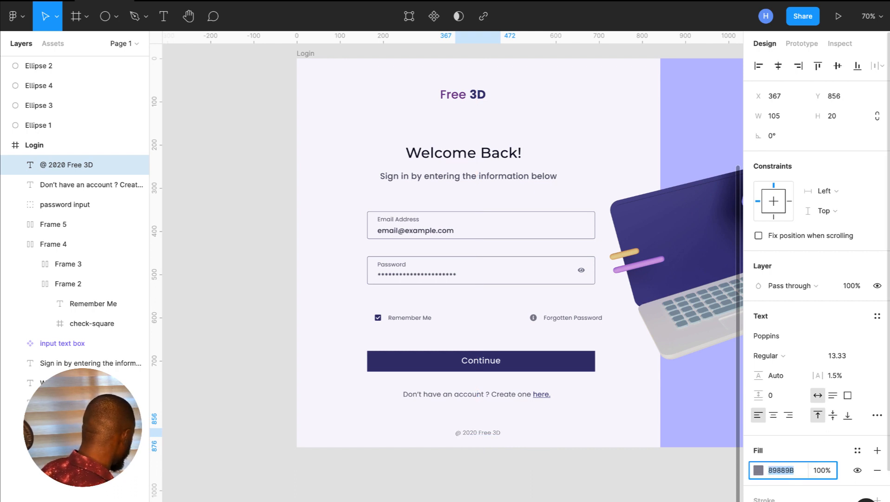
click(587, 419)
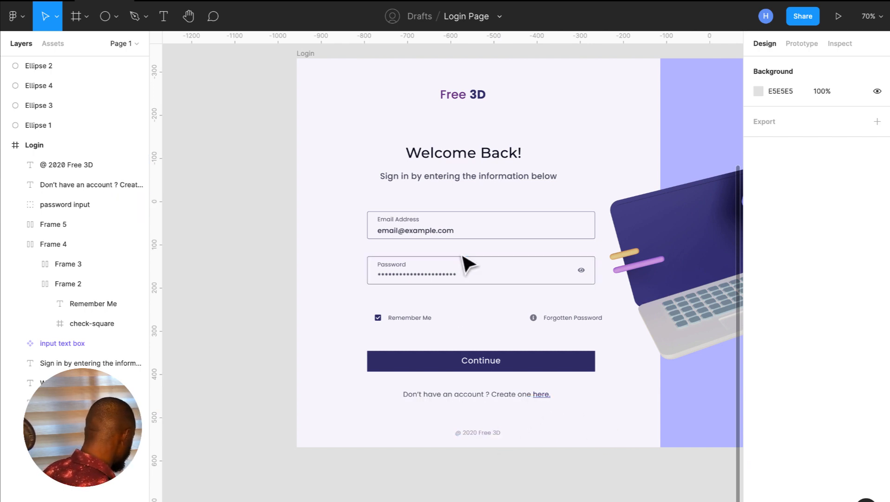
Show both layout grids of the Login frame, the 8px rows and the 12 columns.
scroll(548, 424, down, 2)
scroll(553, 432, down, 2)
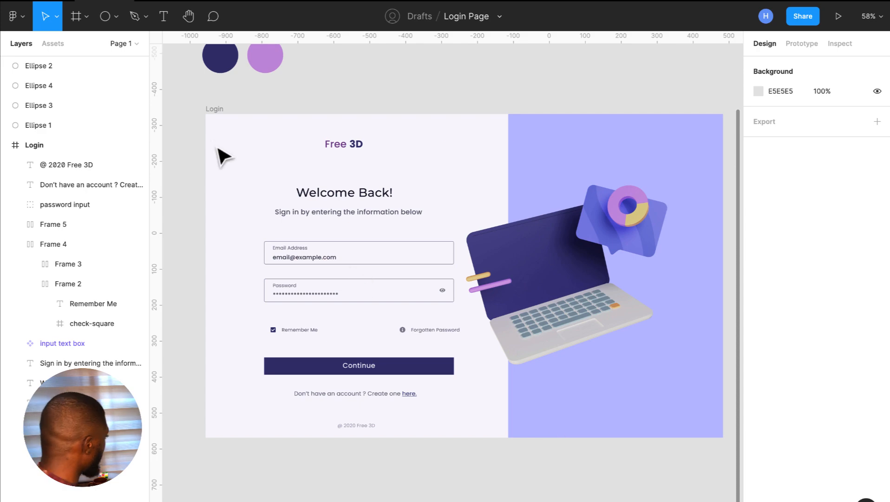
click(221, 114)
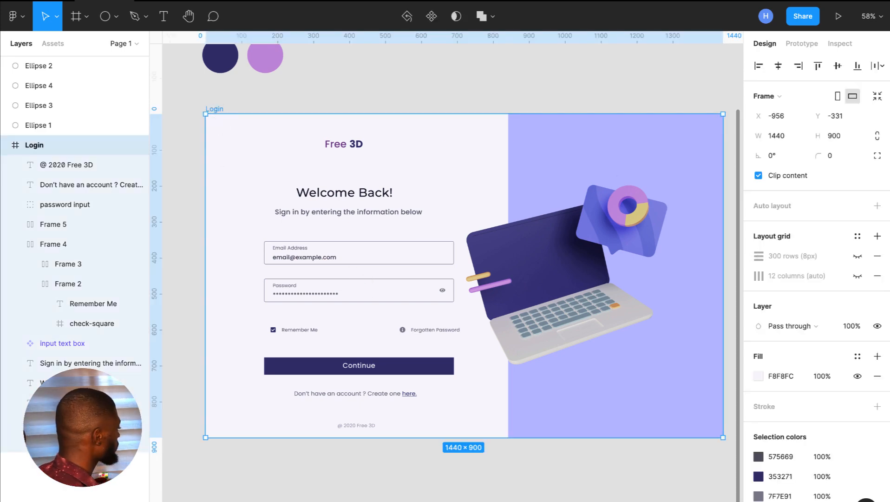
click(858, 256)
click(857, 276)
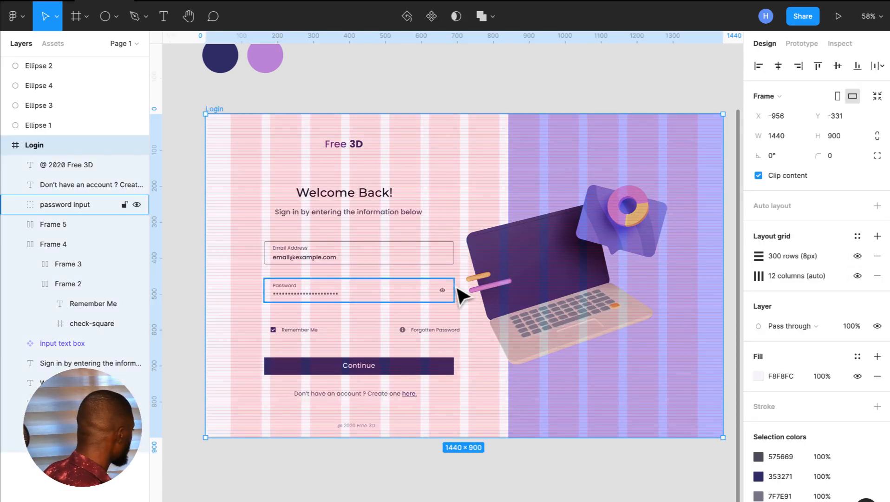
Align the logo, headings, both input fields, Remember Me row, Continue button, account line and footer on their horizontal centers.
scroll(460, 293, up, 3)
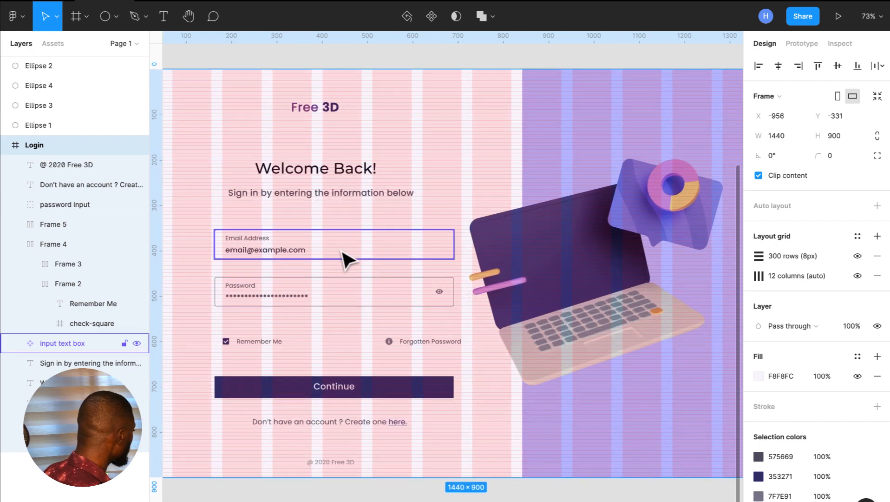
click(345, 255)
shift+click(328, 195)
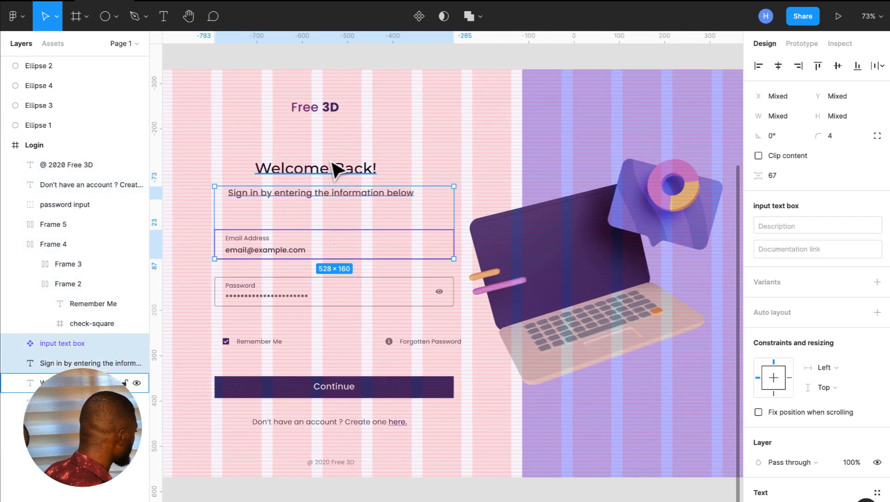
shift+click(333, 171)
shift+click(328, 108)
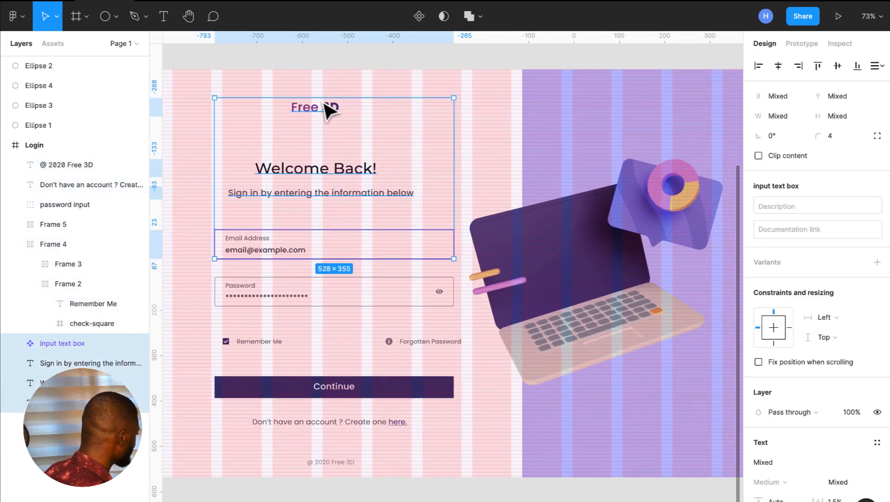
shift+click(307, 303)
shift+click(308, 345)
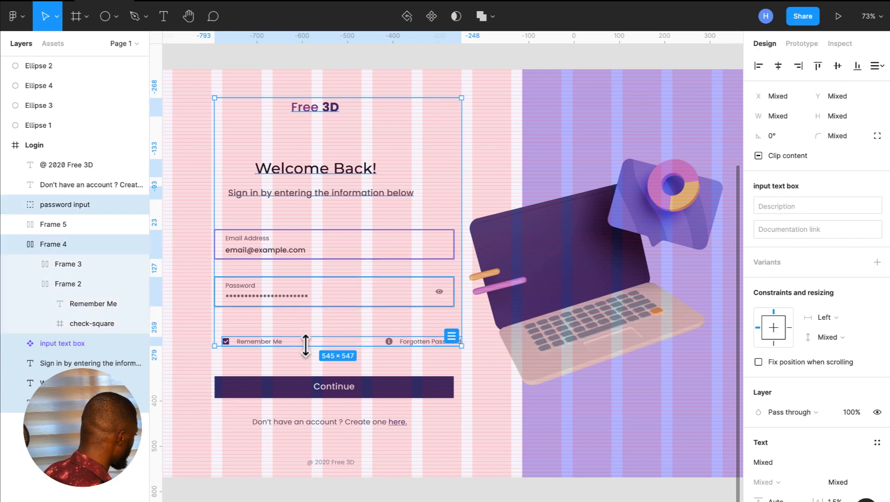
shift+click(320, 390)
shift+click(330, 422)
shift+click(330, 462)
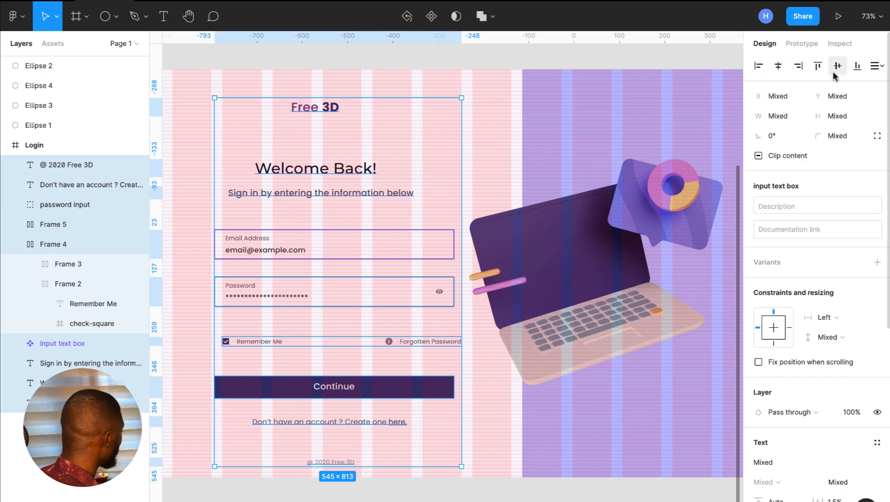
click(777, 67)
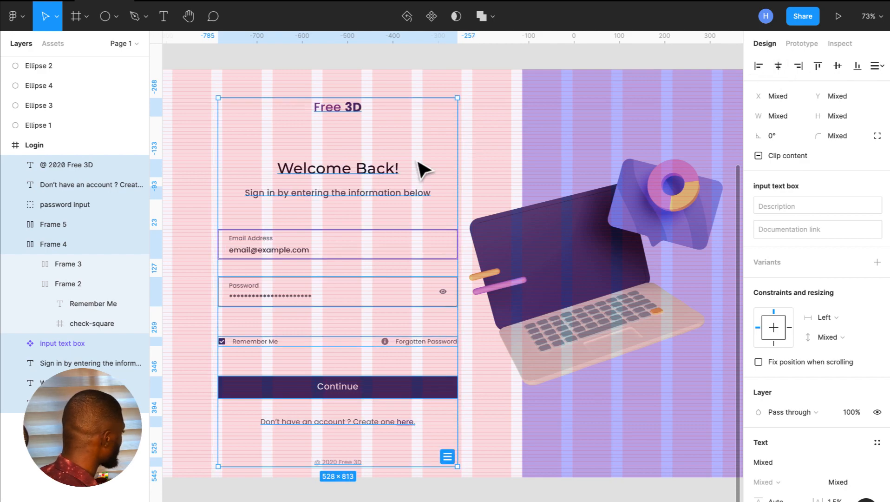
Nudge the selected login content about 9 px to the right so its edges line up with the column grid.
scroll(418, 163, up, 5)
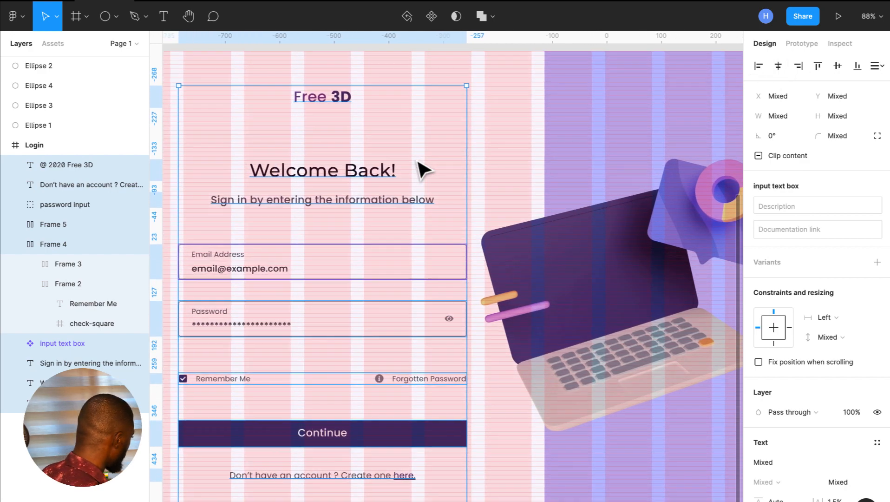
scroll(418, 164, up, 5)
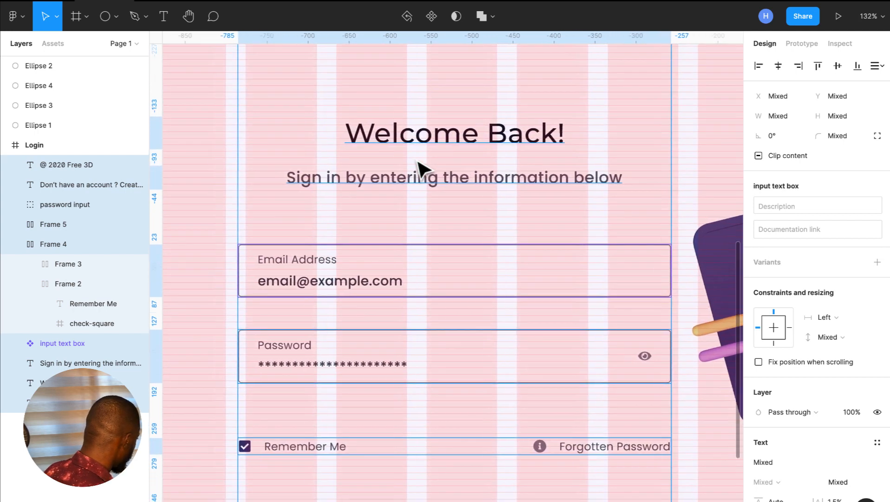
key(Right)
key(Right)
key(Right)
key(Right)
key(Right)
key(Right)
key(Right)
key(Right)
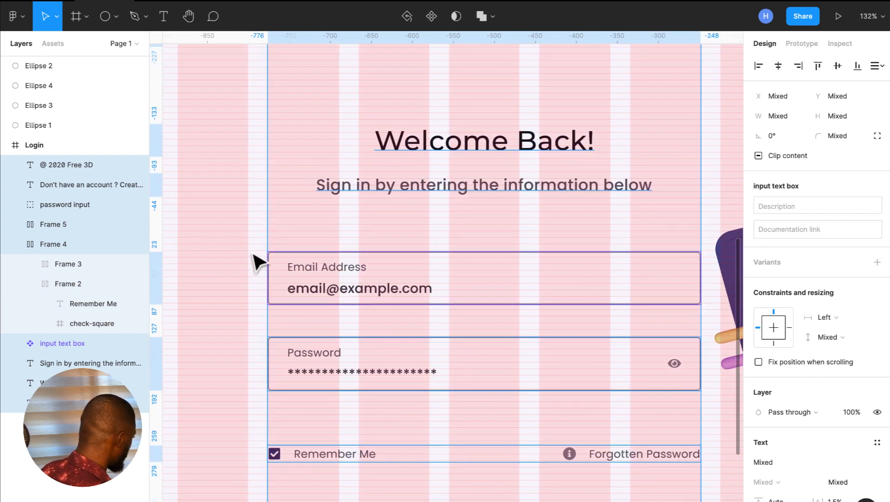
scroll(268, 290, down, 5)
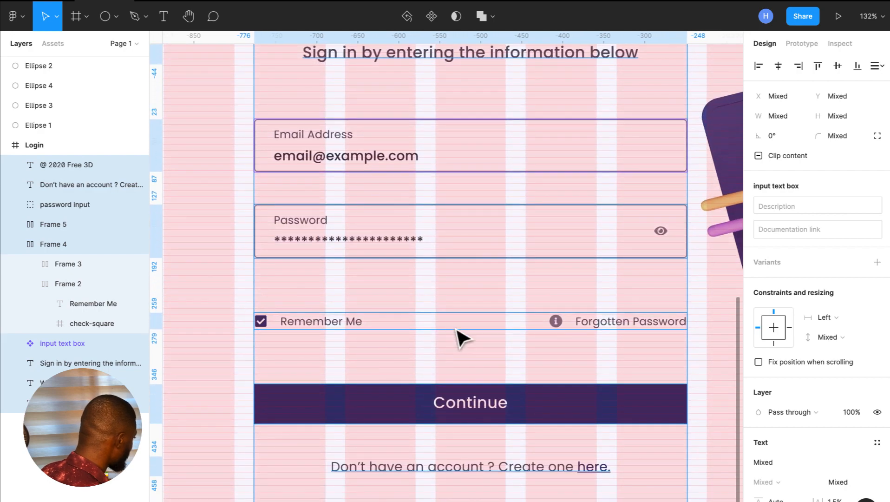
scroll(464, 338, down, 2)
Hide the row and column layout grids of the Login frame.
ctrl+scroll(664, 301, down, 10)
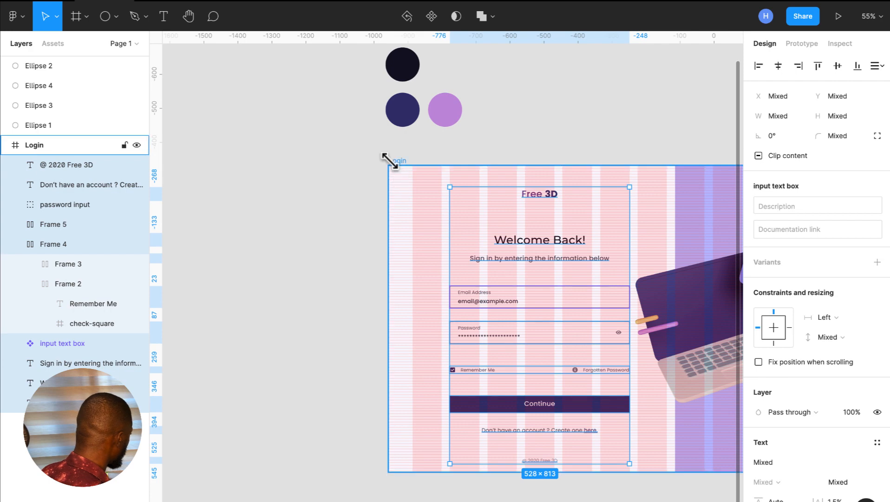
click(394, 160)
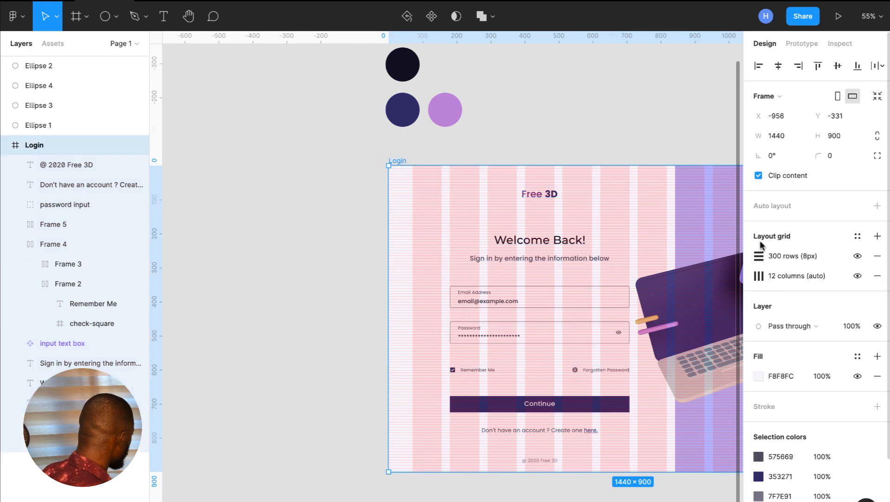
click(857, 276)
click(857, 256)
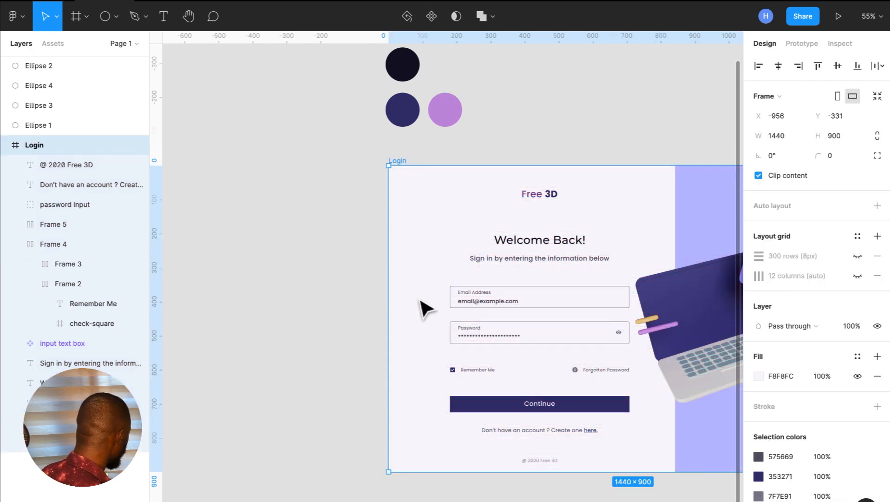
Move the laptop illustration in the Login frame right and down to about X 741, Y 107.
scroll(423, 308, right, 3)
scroll(424, 309, down, 1)
scroll(393, 309, right, 3)
scroll(392, 309, down, 1)
click(539, 293)
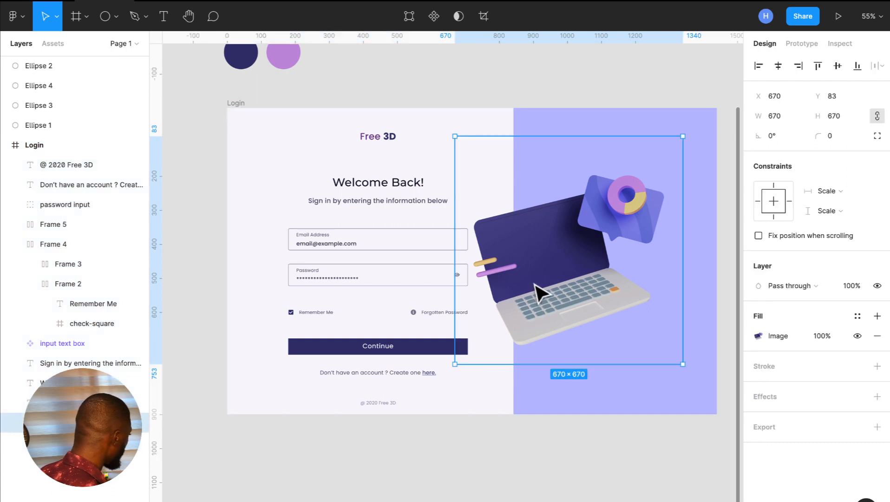
drag(534, 284, 558, 293)
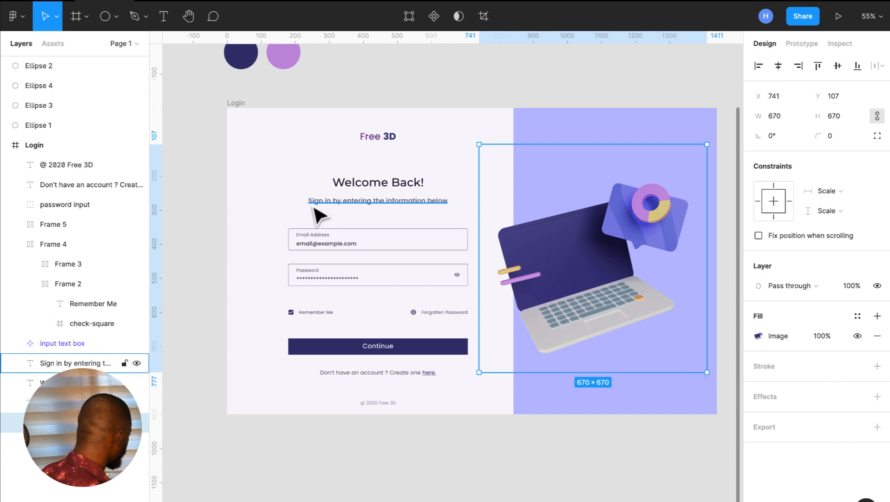
Scale the laptop illustration down proportionally to about 645 × 645, keeping its upper-left corner in place.
click(57, 17)
click(65, 64)
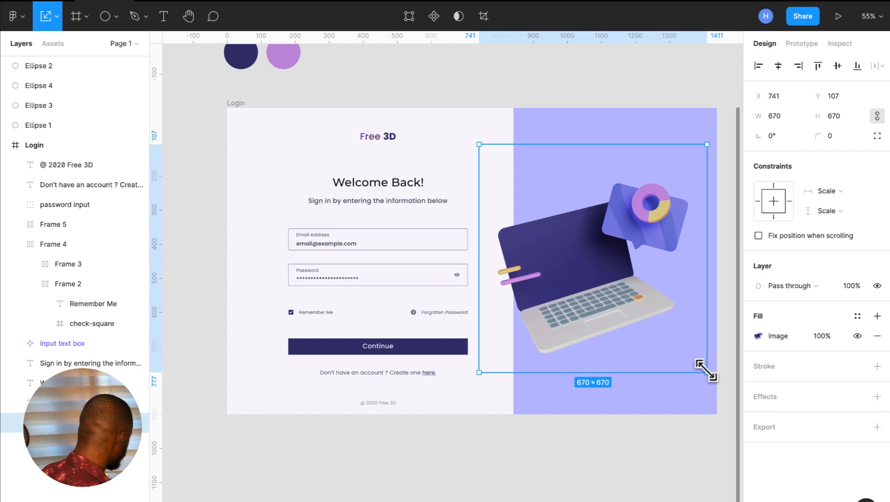
drag(700, 372, 691, 363)
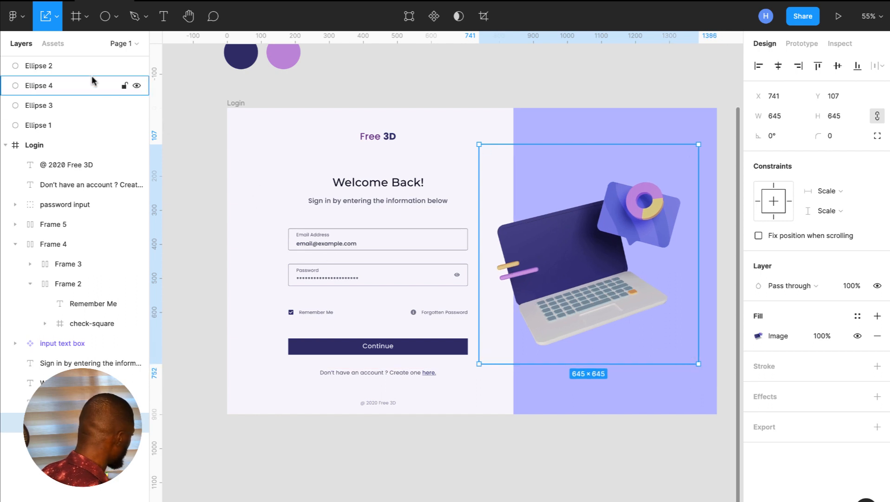
click(55, 17)
click(55, 46)
click(462, 85)
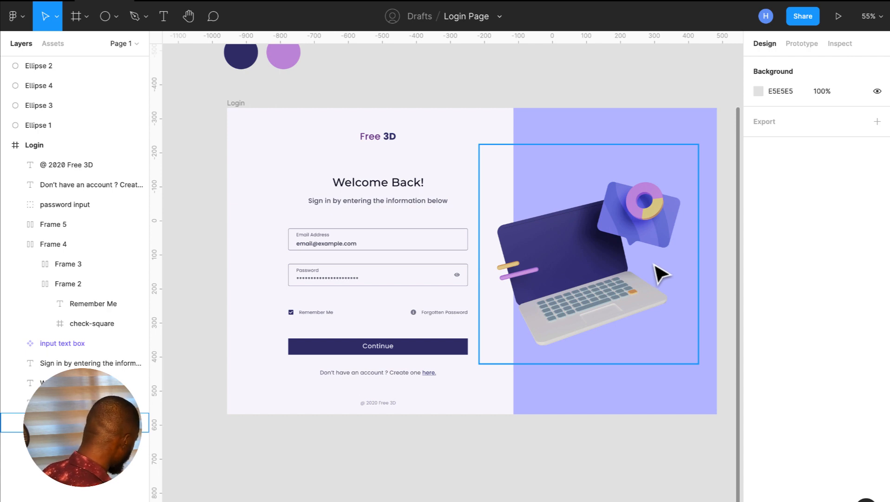
Change the font weight of the "Sign in by entering the information below" text to Regular.
click(432, 203)
ctrl+scroll(430, 211, up, 5)
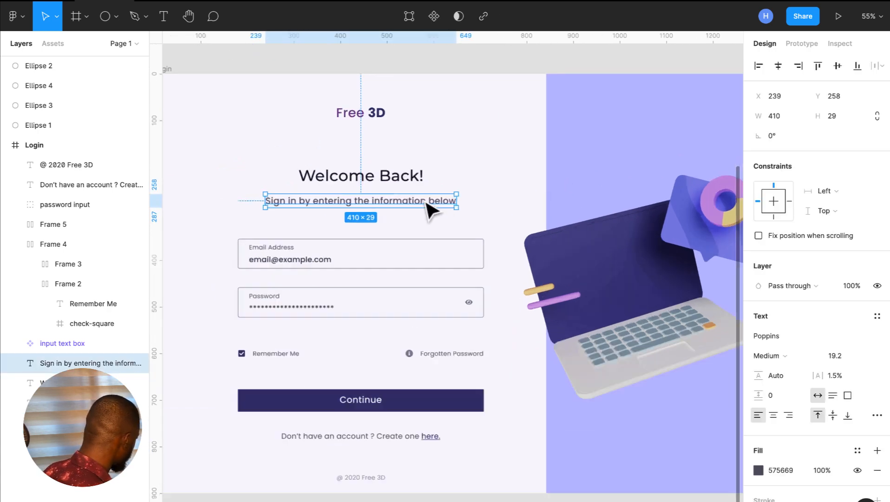
click(785, 356)
click(786, 339)
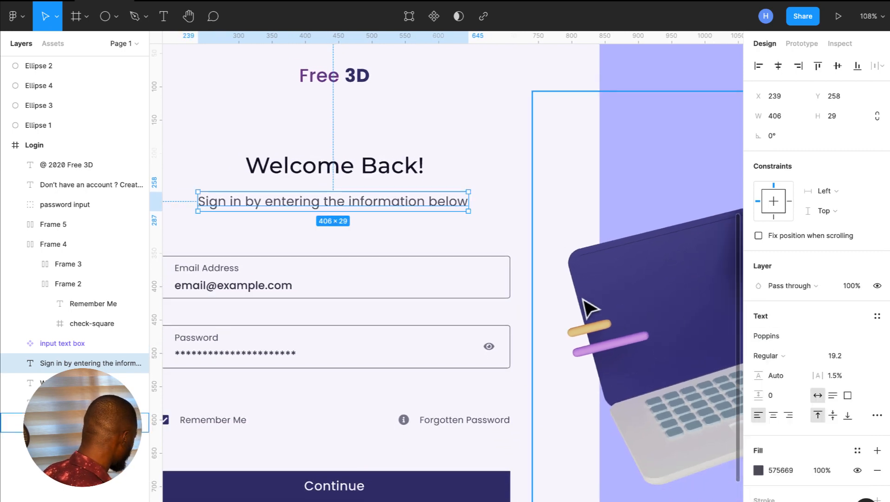
Realign all login content, from the logo to the footer, on common horizontal centers.
click(778, 66)
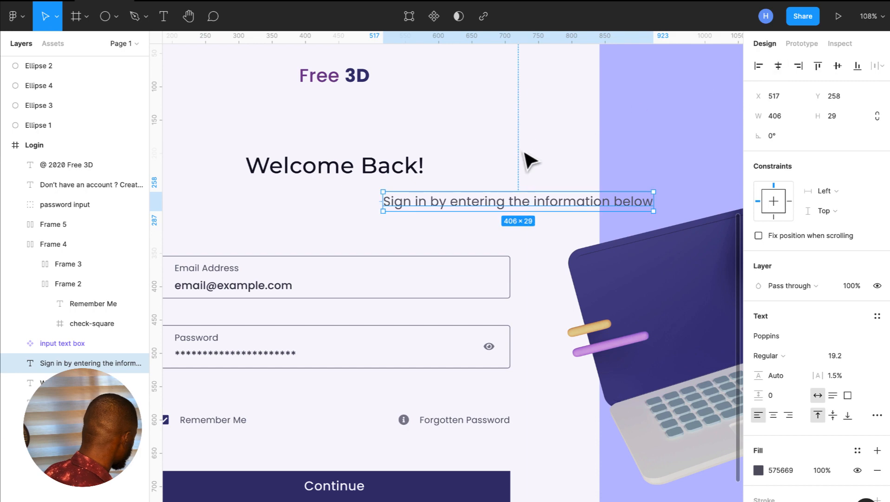
key(ctrl+z)
scroll(424, 235, down, 5)
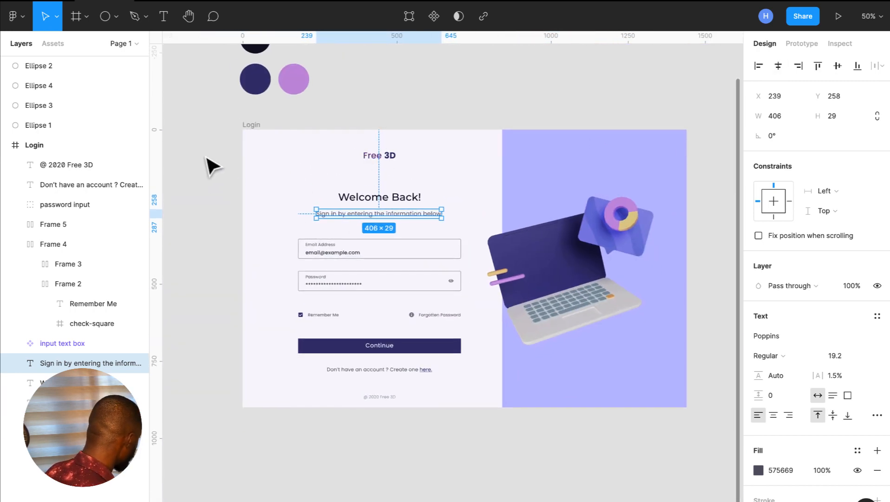
drag(204, 155, 406, 397)
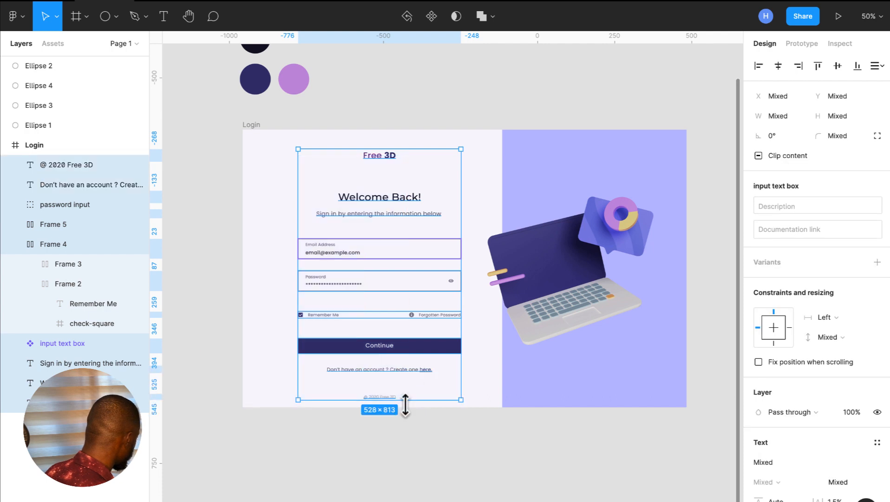
click(779, 66)
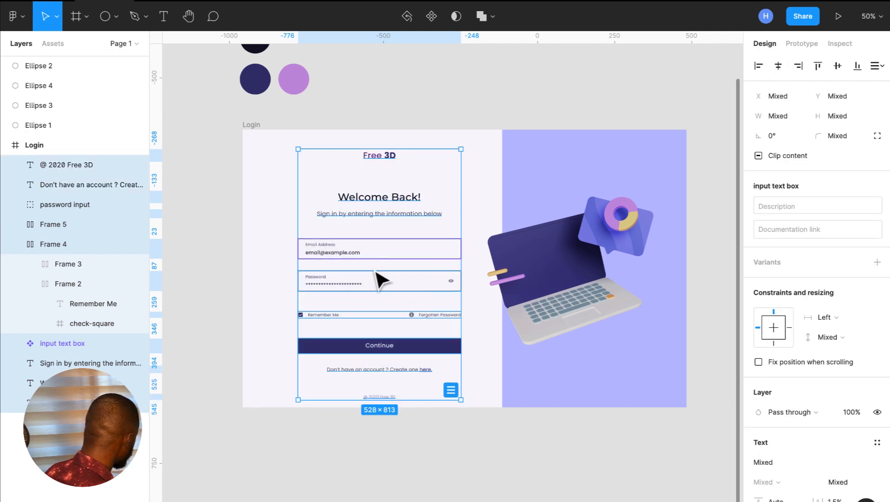
click(487, 113)
Show only the 8px rows layout grid of the Login frame.
scroll(488, 113, up, 2)
scroll(491, 113, down, 1)
scroll(486, 105, down, 1)
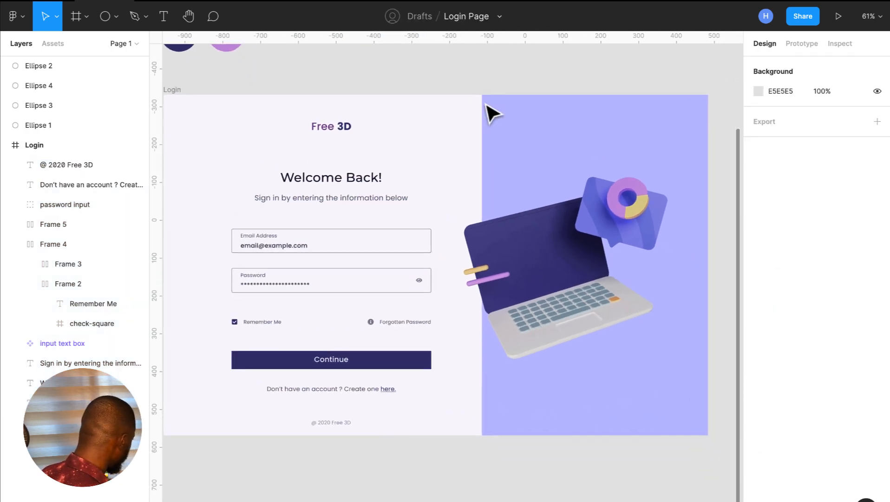
scroll(486, 105, left, 1)
scroll(486, 105, up, 1)
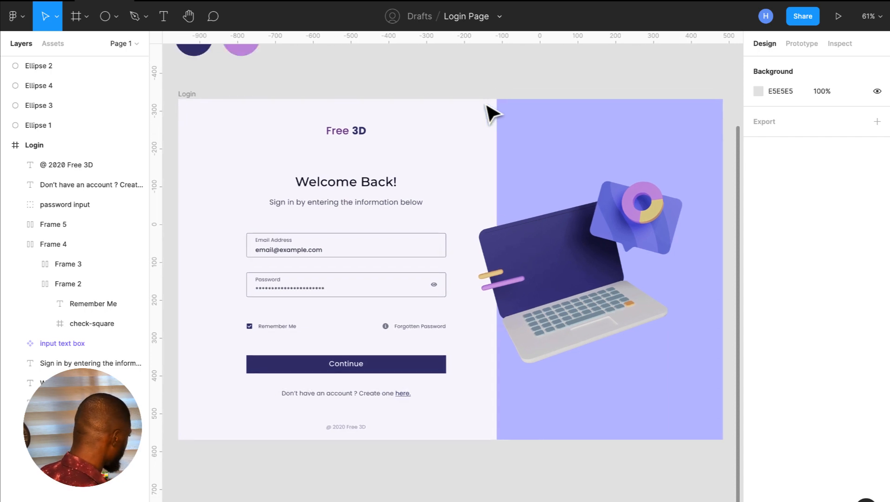
scroll(487, 105, up, 1)
scroll(486, 105, left, 1)
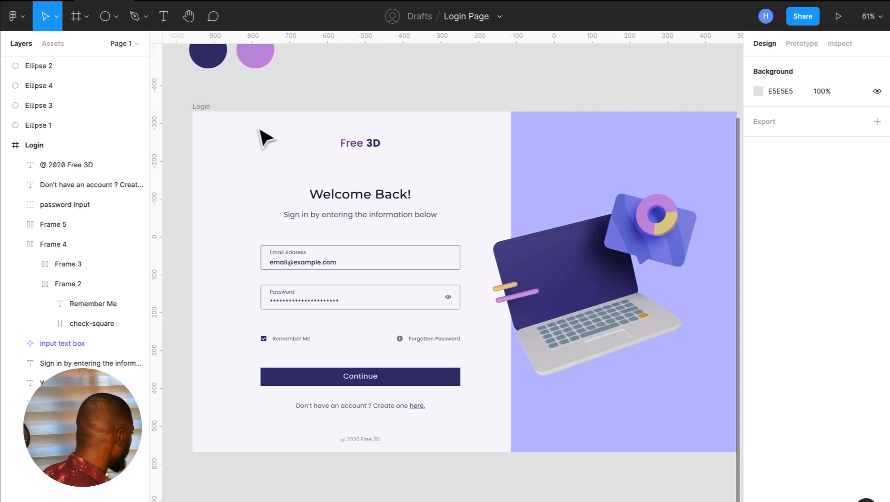
click(204, 109)
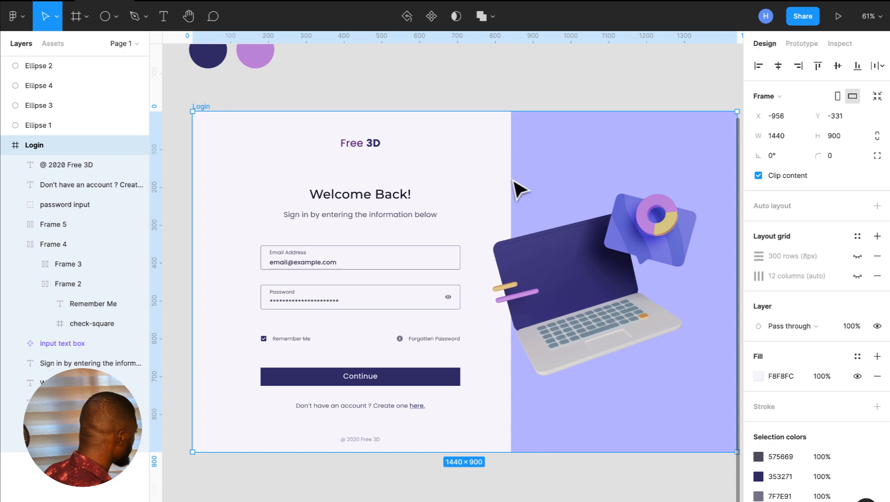
click(857, 257)
Nudge the Free 3D logo up 5 px to Y 58 so its baseline sits on the row grid.
scroll(381, 141, up, 2)
scroll(382, 142, right, 1)
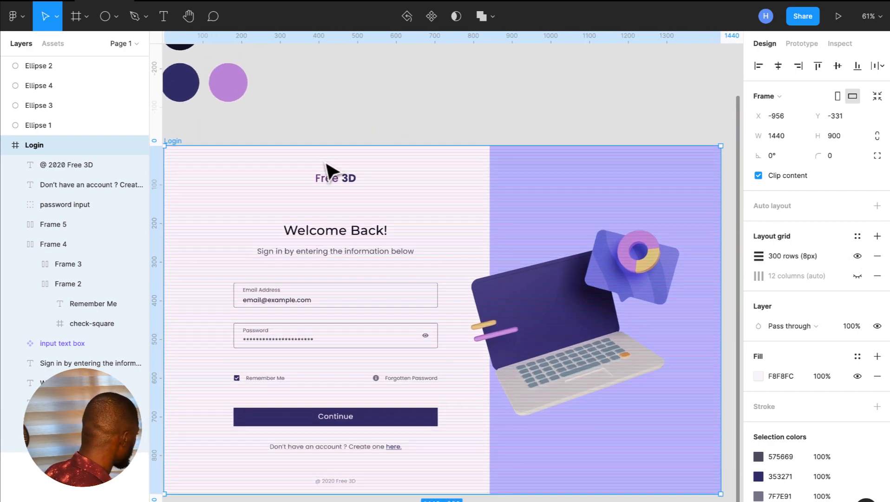
scroll(326, 165, up, 5)
scroll(327, 166, up, 5)
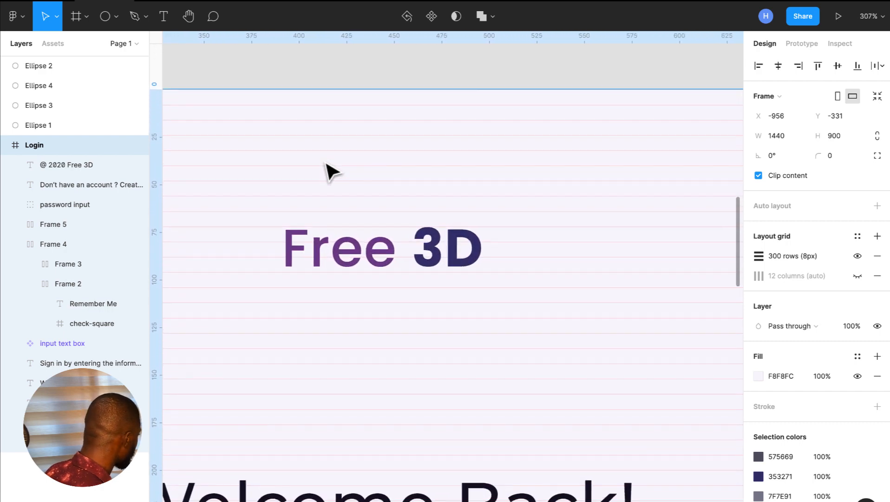
click(338, 250)
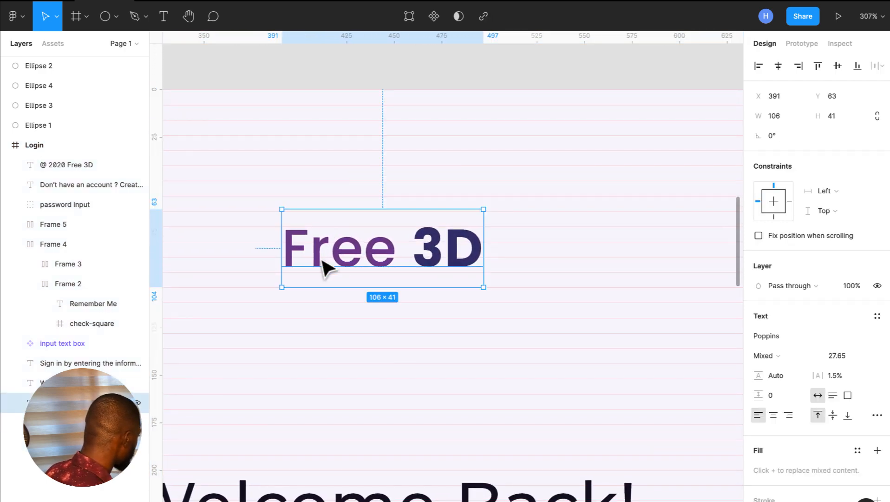
scroll(326, 268, up, 5)
key(Up)
key(Up)
key(Up)
key(Up)
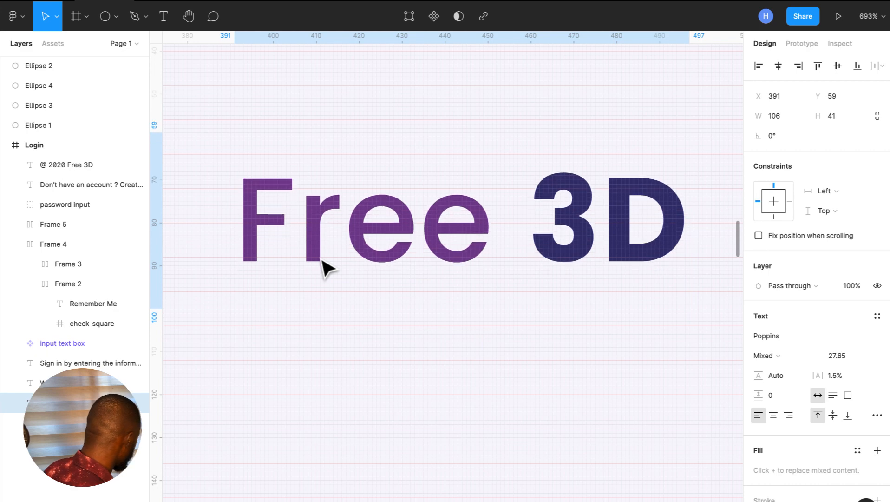
key(Up)
Nudge the "Welcome Back!" heading down 2 px to Y 200 to fit the row grid.
scroll(323, 263, down, 10)
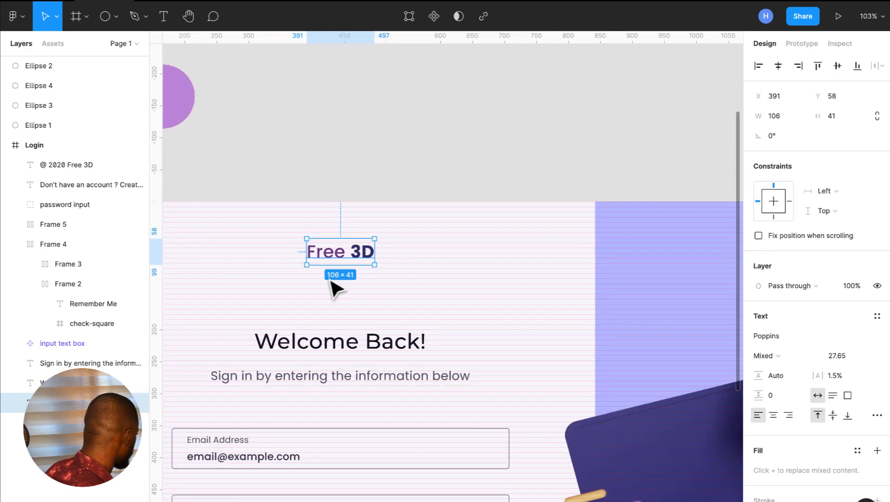
scroll(353, 368, down, 3)
scroll(353, 367, left, 3)
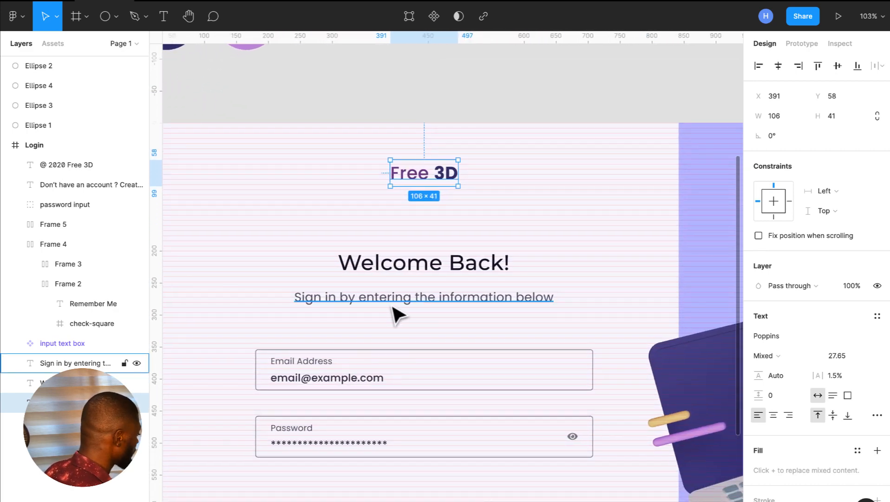
scroll(394, 314, down, 5)
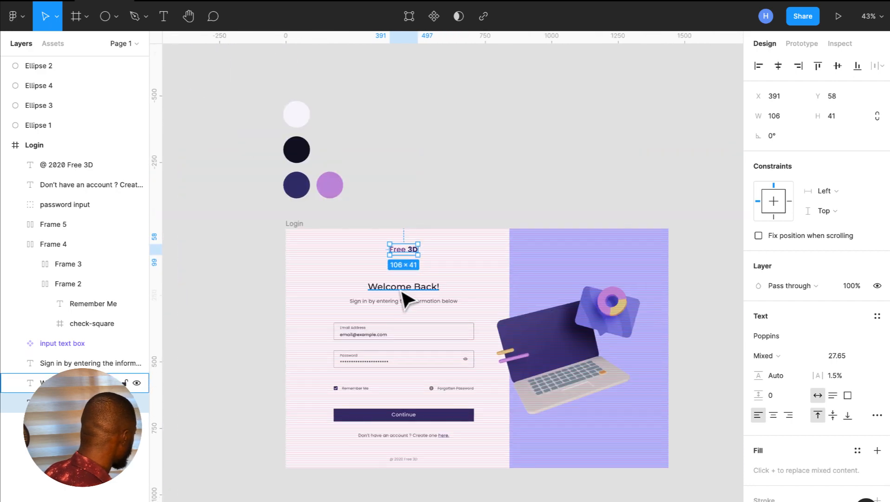
scroll(410, 296, up, 8)
scroll(409, 294, up, 4)
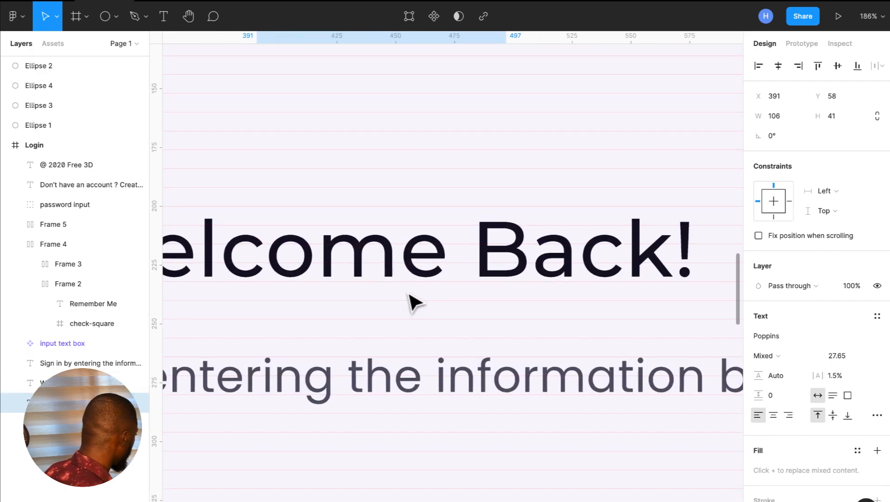
click(453, 259)
scroll(449, 257, up, 1)
scroll(450, 265, left, 3)
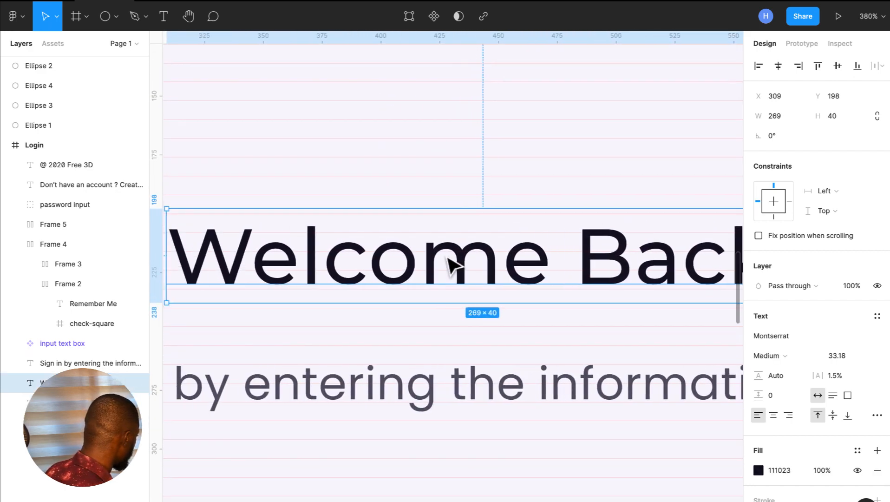
key(Down)
key(Down)
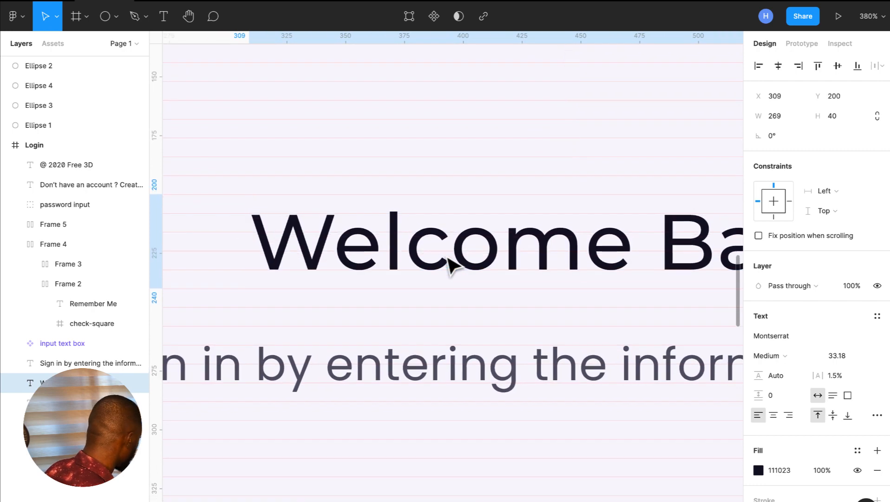
Nudge the sign-in subtitle up to Y 251, closer to the heading and on the row grid.
scroll(447, 258, down, 4)
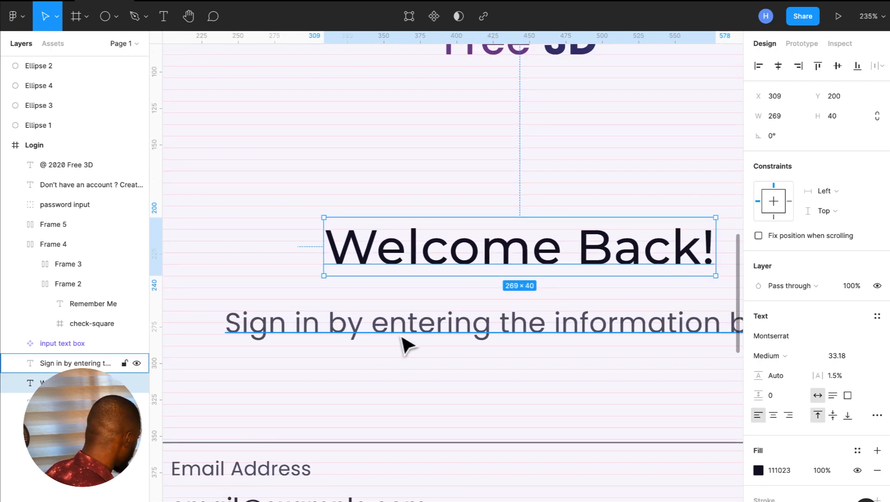
scroll(403, 346, up, 4)
click(427, 329)
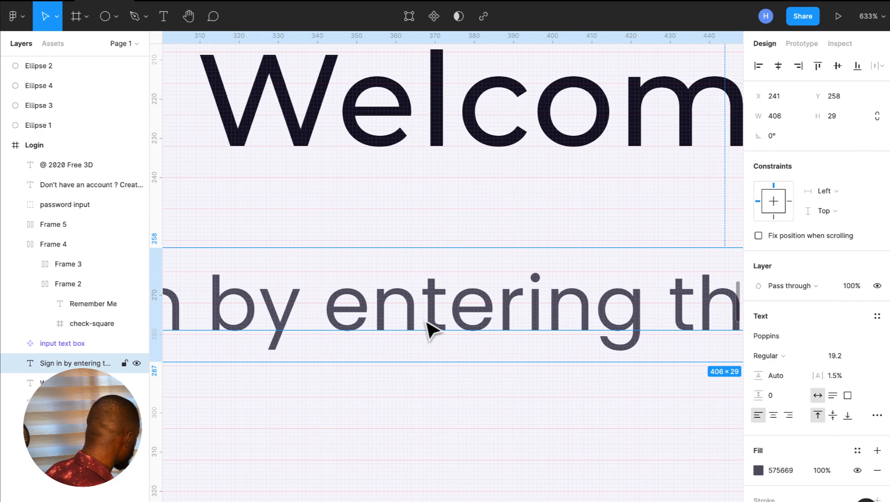
key(Up)
key(Up)
key(Up)
key(Up)
key(Up)
key(Up)
key(Up)
key(Up)
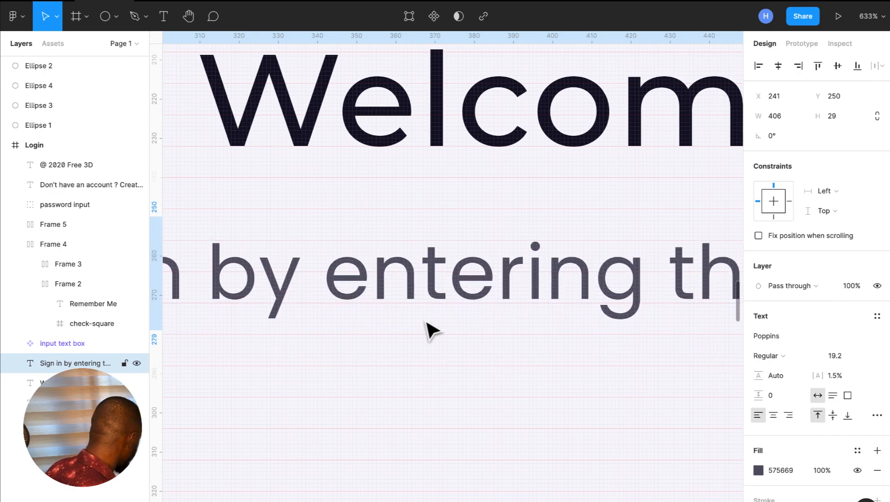
key(Down)
Nudge the Email Address input box up 2 px to Y 352 so its edges match the row grid.
scroll(427, 322, down, 10)
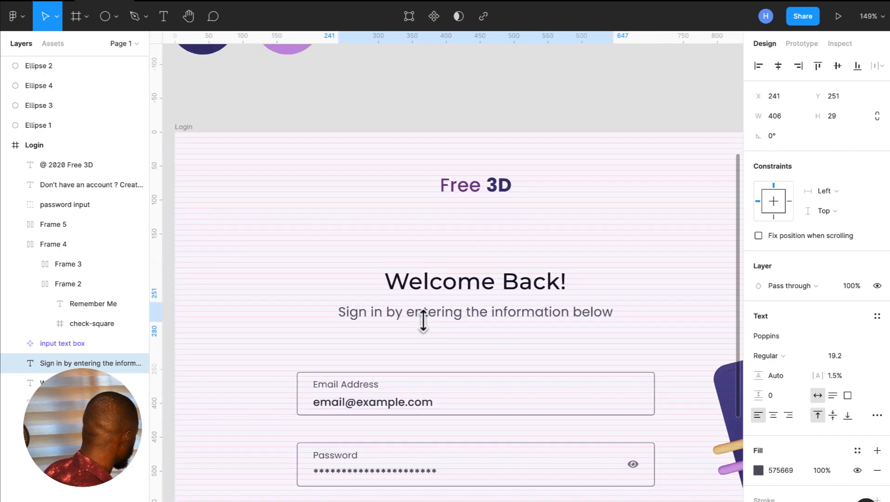
scroll(427, 325, down, 5)
scroll(427, 325, right, 3)
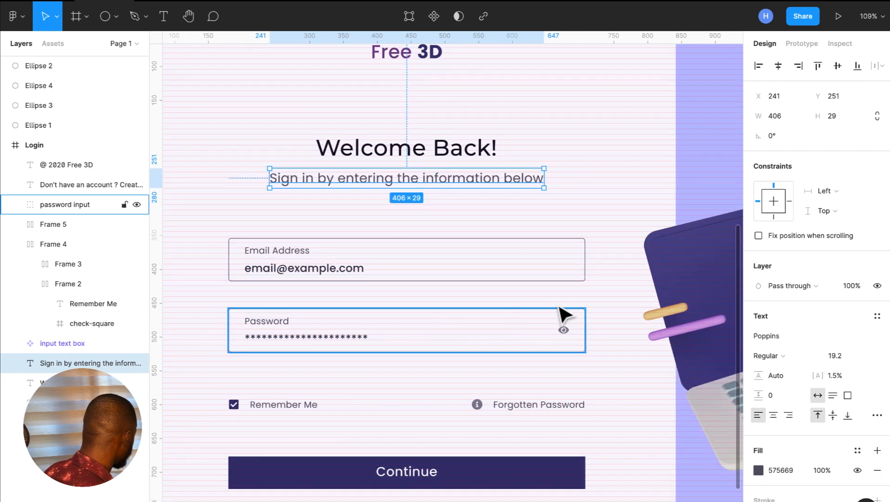
scroll(476, 254, up, 5)
click(509, 277)
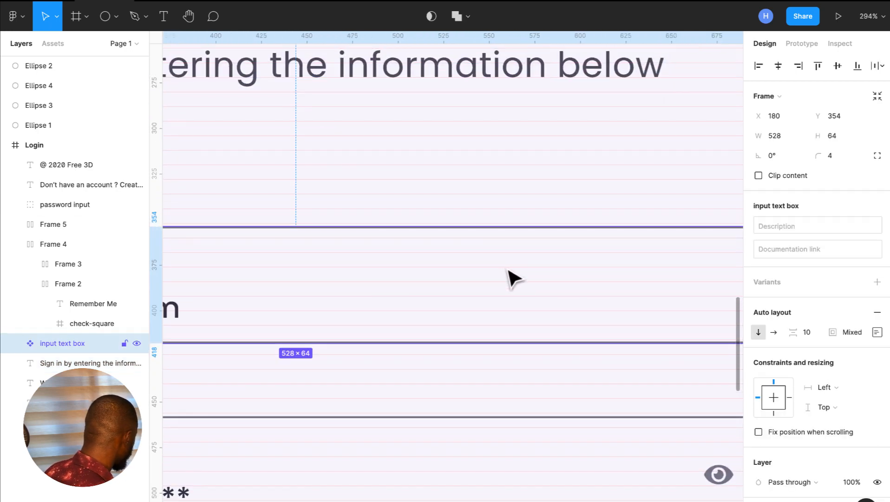
key(Up)
key(Up)
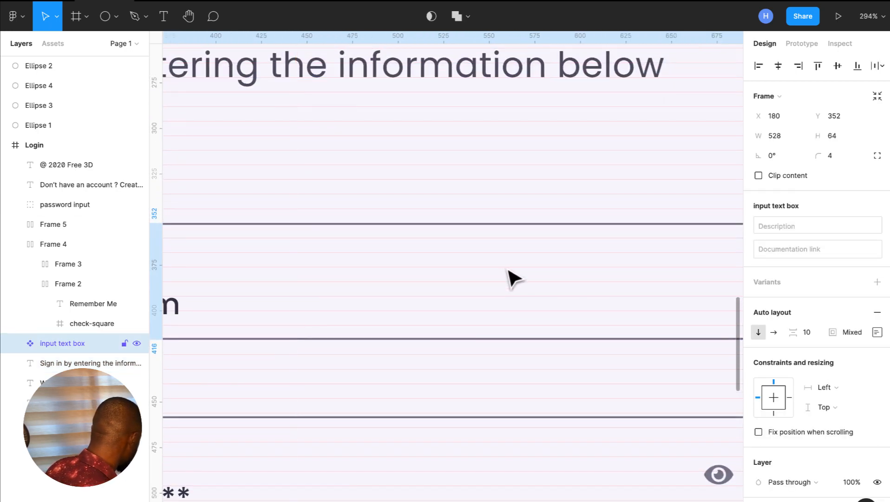
Nudge the password input group up 10 px to Y 448 so its upper edge meets the row grid.
scroll(465, 367, up, 6)
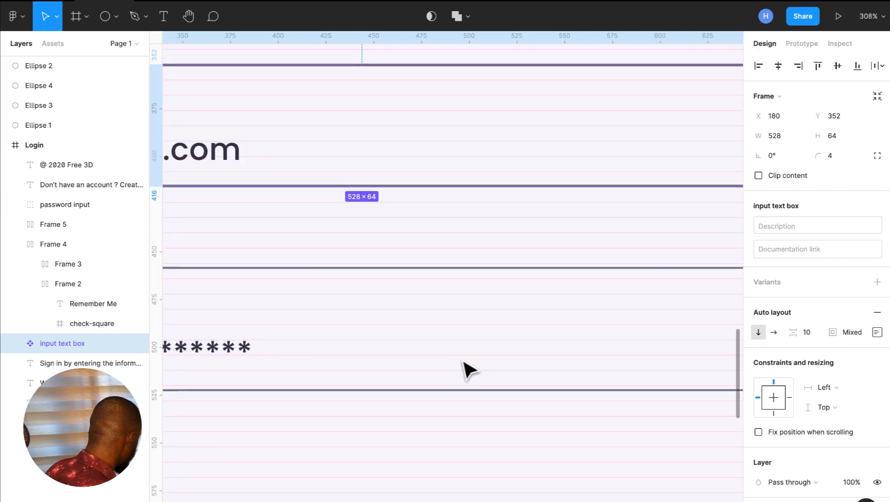
scroll(467, 369, left, 3)
scroll(467, 369, up, 1)
click(467, 369)
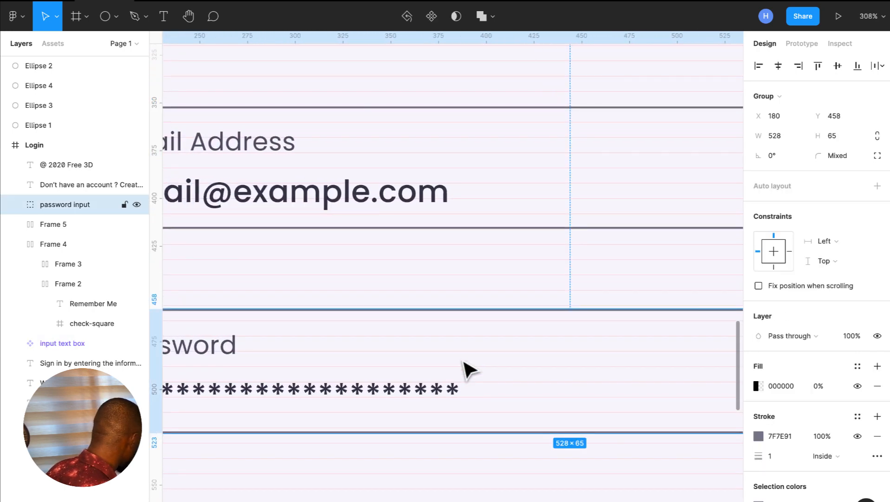
key(Up)
key(Up)
key(Up)
key(Up)
key(Up)
key(Up)
key(Up)
key(Up)
key(Up)
key(Up)
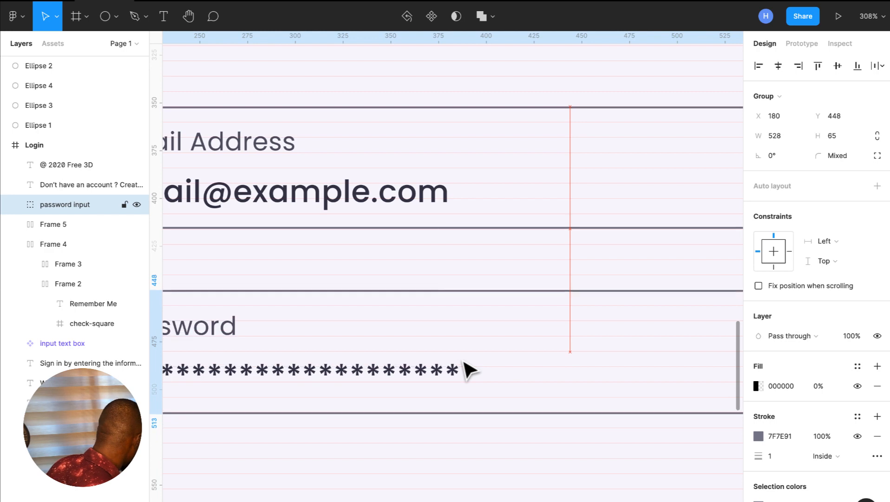
Nudge the password input group up 8 px to Y 440 so its upper edge meets the row grid.
key(Up)
key(Up)
key(Up)
key(Up)
key(Up)
key(Up)
key(Up)
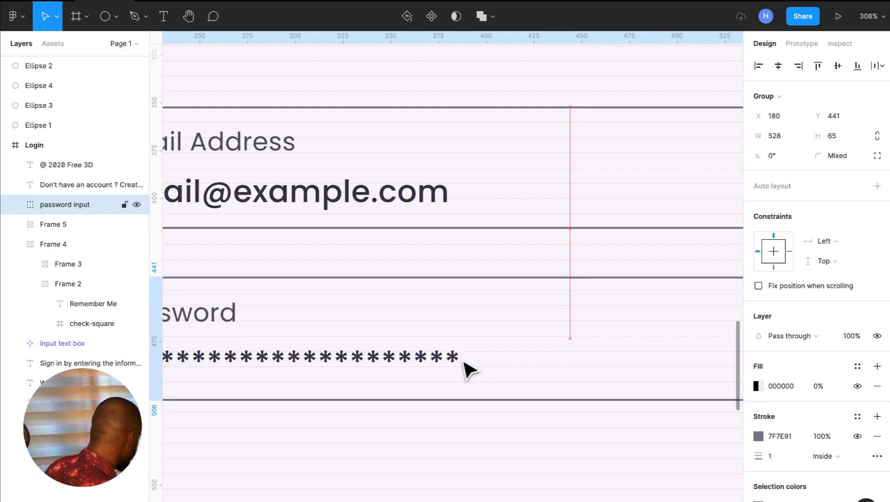
key(Up)
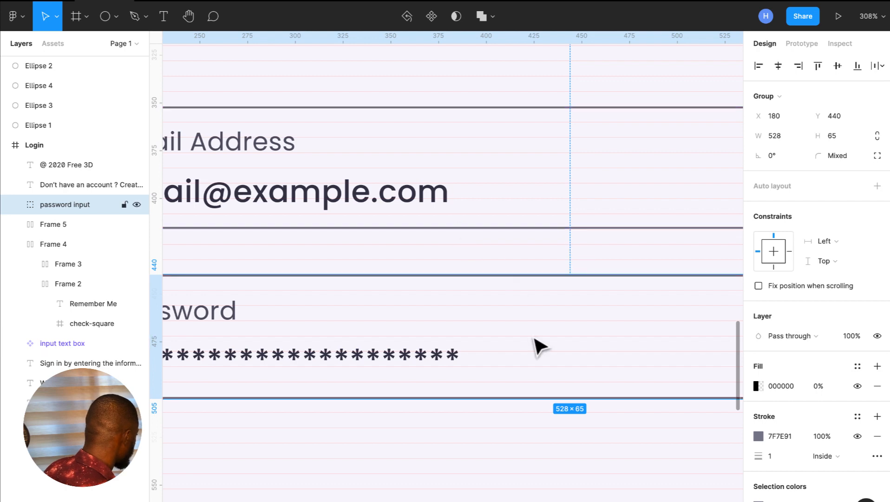
Try the password input group closer to the Email Address box, raising it as far as Y 431.
scroll(535, 346, down, 5)
scroll(543, 343, up, 2)
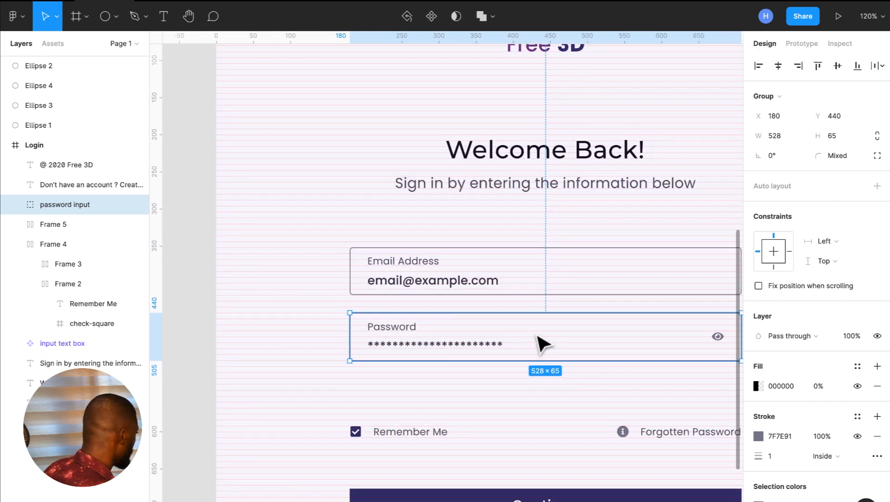
scroll(542, 344, up, 2)
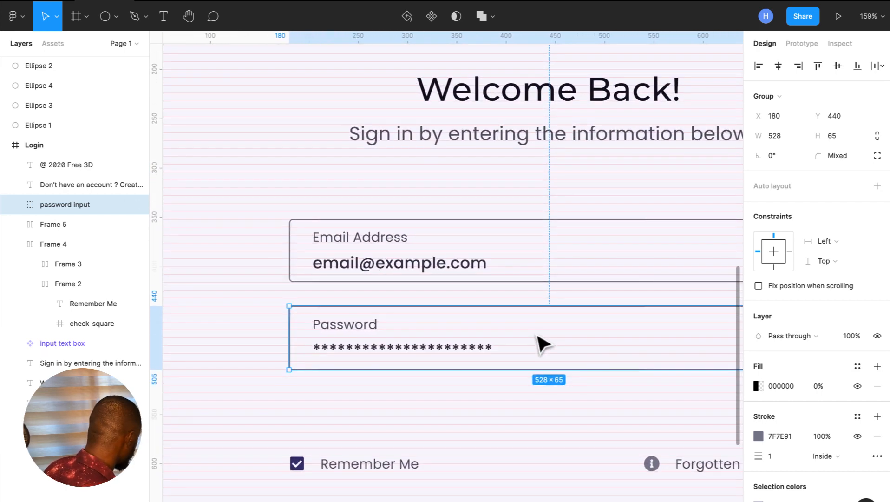
scroll(326, 324, up, 2)
scroll(325, 324, up, 2)
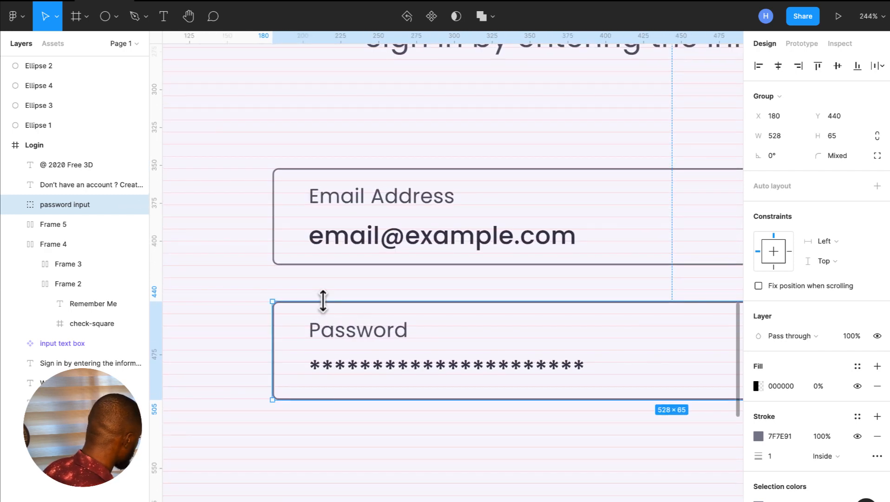
key(Up)
key(Up)
key(Up)
key(Up)
key(Up)
key(Up)
key(Up)
key(Up)
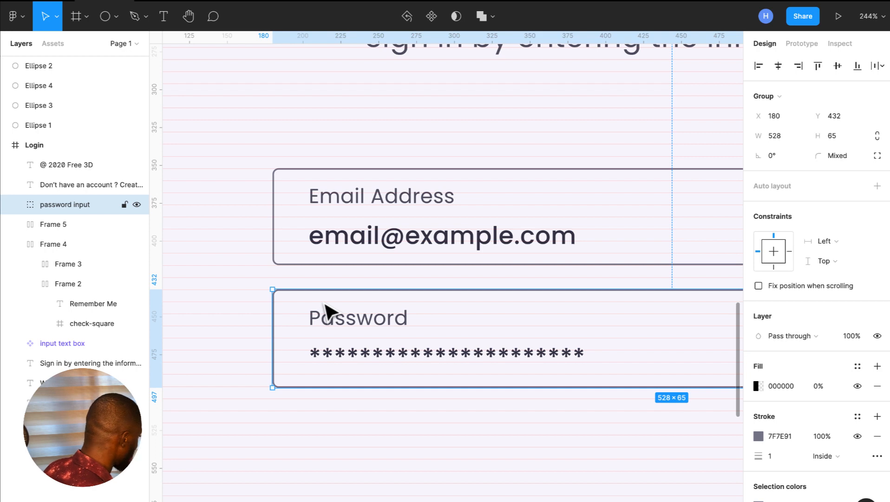
key(Down)
key(Down)
key(Down)
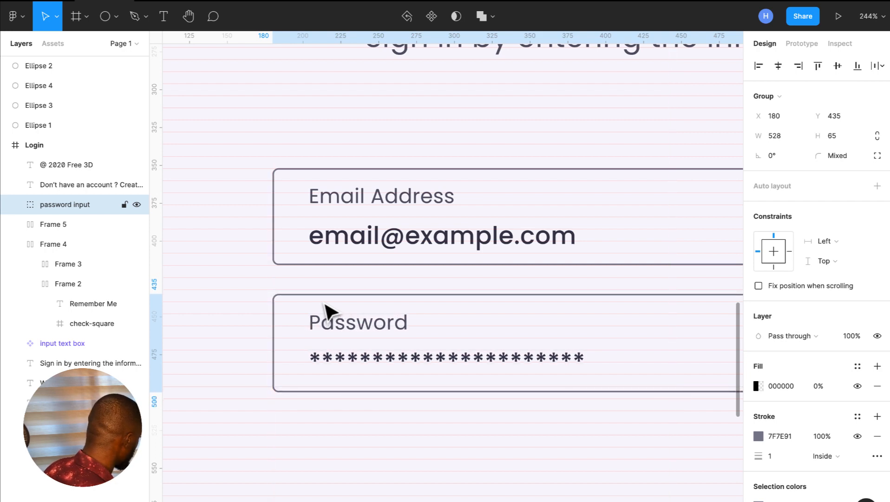
key(Up)
key(Up)
key(Up)
key(Up)
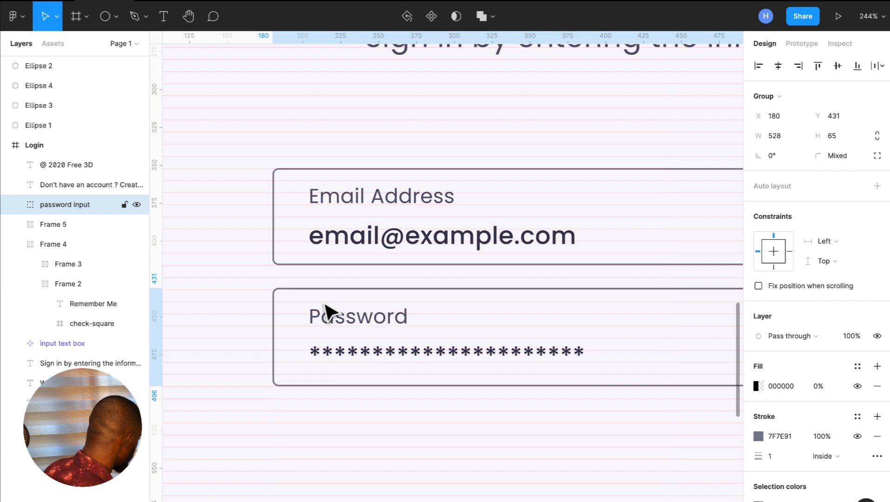
Try the password input group farther down, as far as Y 488, and return it to Y 440.
key(Down)
key(Down)
key(Down)
key(Down)
key(Down)
key(Down)
key(Down)
key(Down)
key(Down)
key(Down)
key(Down)
key(Down)
key(Down)
key(Down)
key(Down)
key(Down)
key(Down)
key(Down)
key(Down)
key(Down)
key(Down)
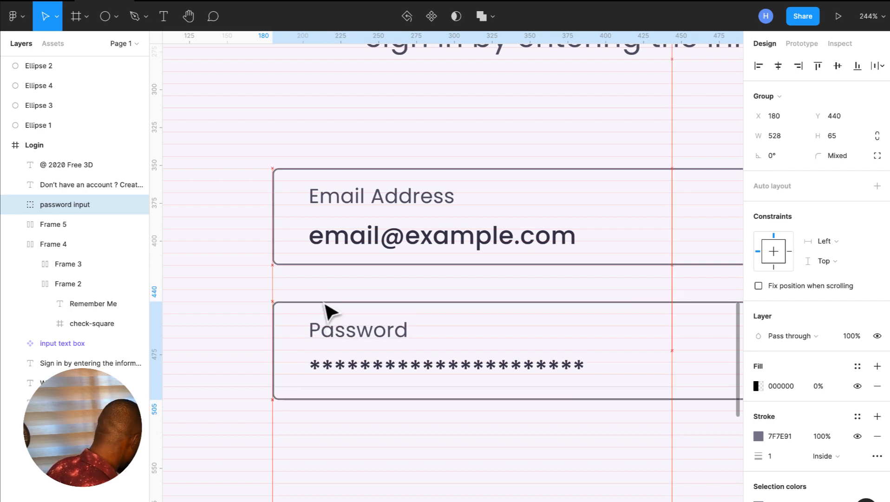
key(Down)
key(Down)
key(Down)
key(Down)
key(Down)
key(Down)
key(Down)
key(Down)
key(Down)
key(Down)
key(Down)
key(Down)
key(Down)
key(Down)
key(Down)
key(Down)
key(Down)
key(Down)
key(Down)
key(Down)
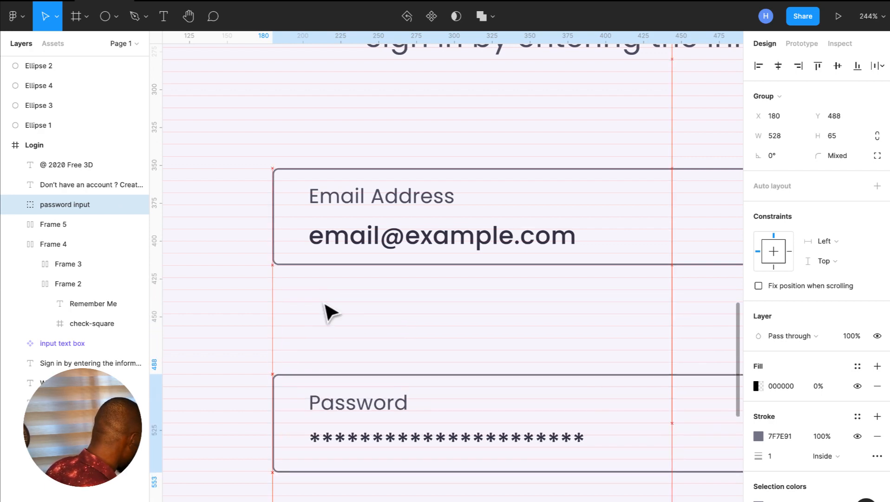
key(Up)
key(Up)
key(Up)
key(Up)
key(Up)
key(Up)
key(Up)
key(Up)
key(Up)
key(Up)
key(Up)
key(Up)
key(Up)
key(Up)
key(Up)
key(Up)
key(Up)
key(Up)
key(Up)
key(Up)
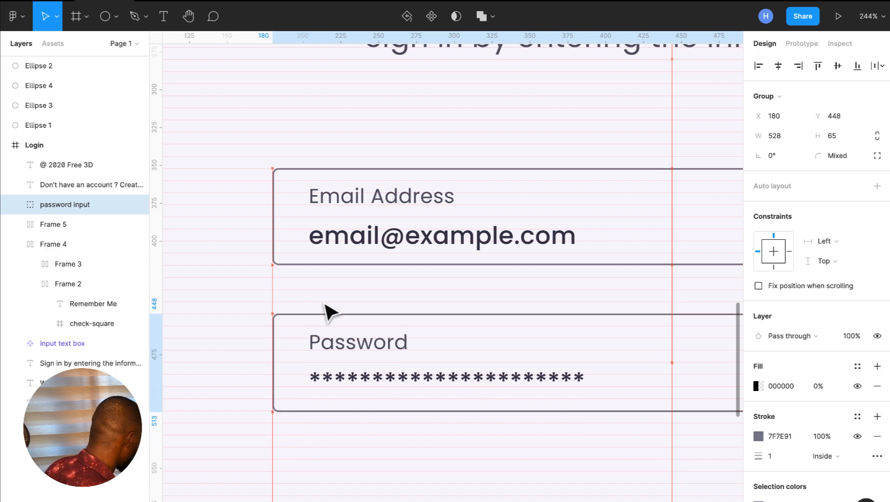
scroll(322, 301, down, 5)
scroll(323, 301, up, 1)
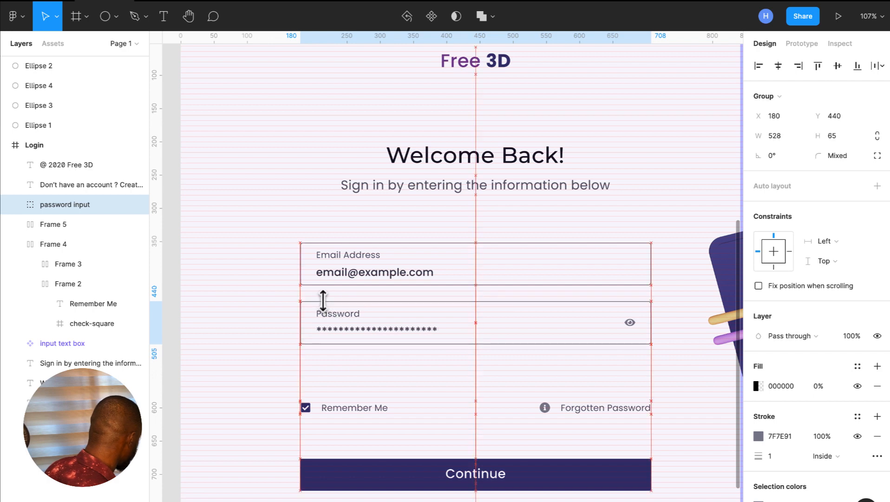
Nudge the row with Remember Me and Forgotten Password down 3 px to Y 593.
click(368, 423)
scroll(367, 422, right, 3)
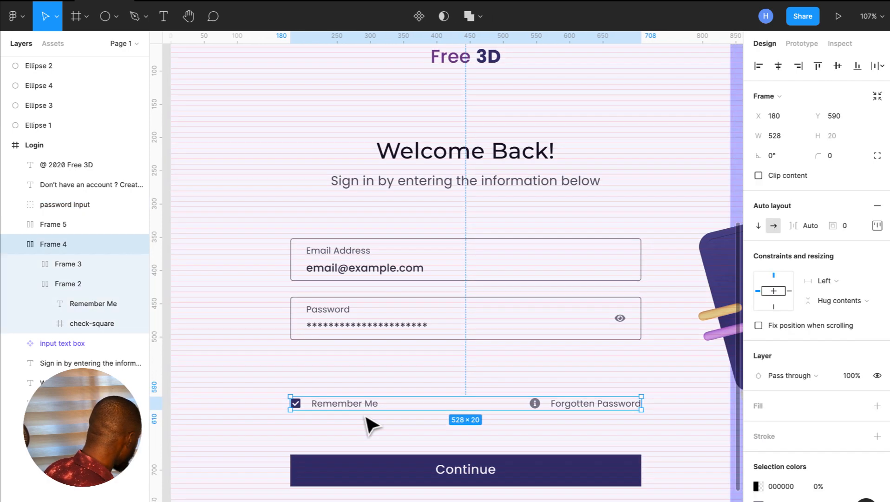
scroll(364, 414, up, 1)
scroll(365, 418, up, 5)
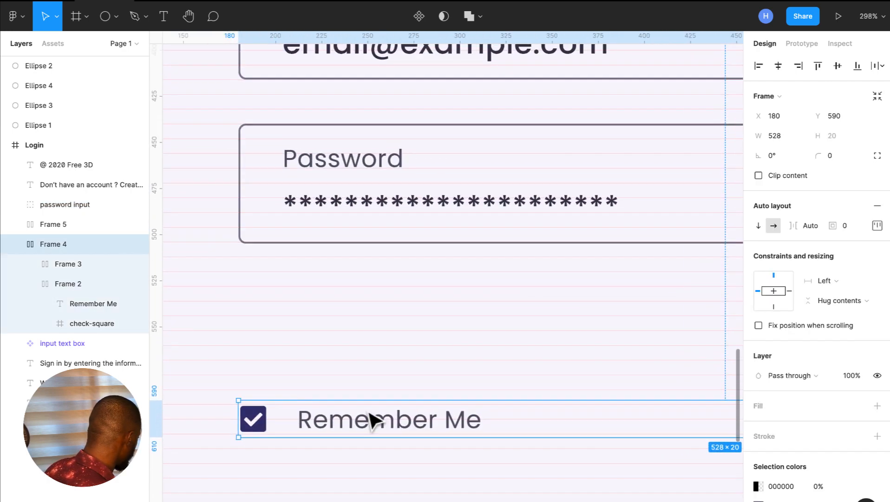
scroll(370, 414, up, 4)
key(Down)
key(Down)
key(Down)
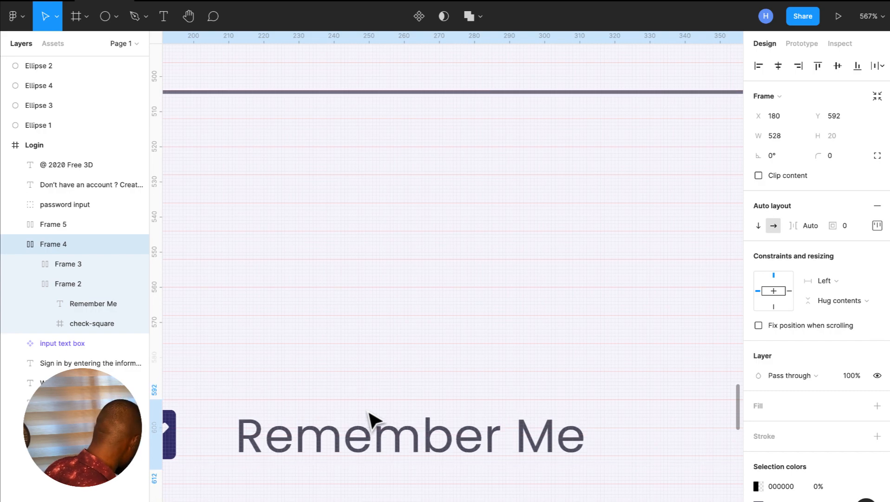
scroll(370, 419, down, 5)
scroll(366, 407, down, 1)
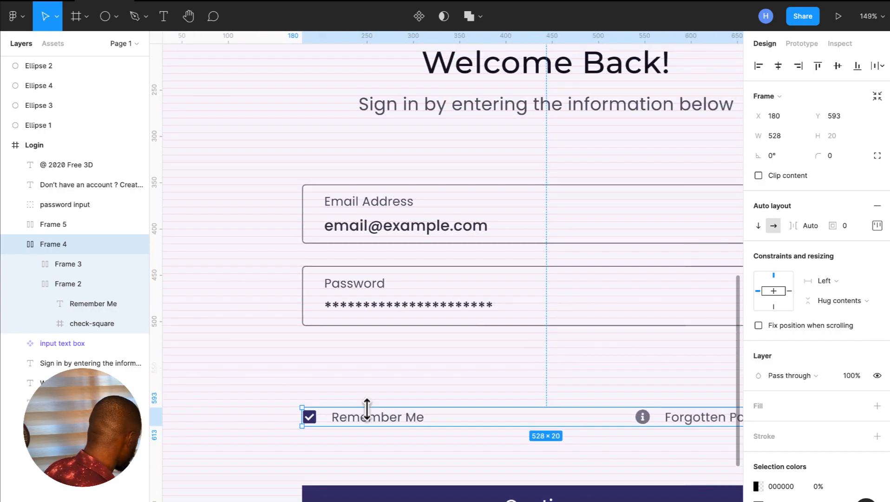
Move the Remember Me and Forgotten Password row up to Y 521, just below the password input.
key(shift+Up)
key(shift+Up)
key(shift+Up)
key(shift+Up)
key(shift+Up)
key(shift+Up)
key(shift+Up)
key(shift+Up)
key(shift+Up)
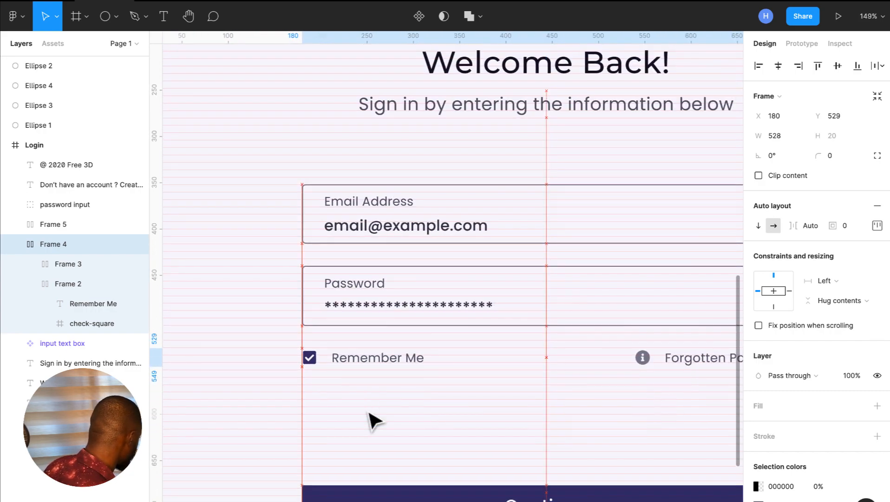
scroll(372, 421, up, 4)
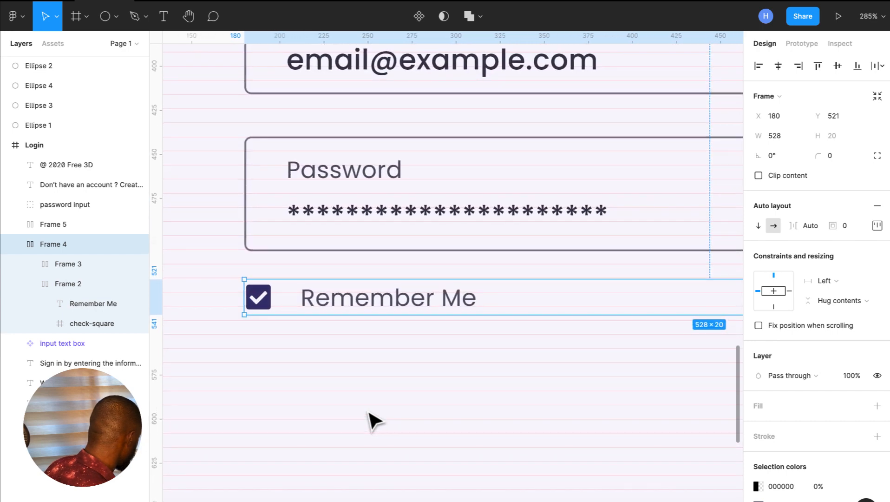
key(shift+Up)
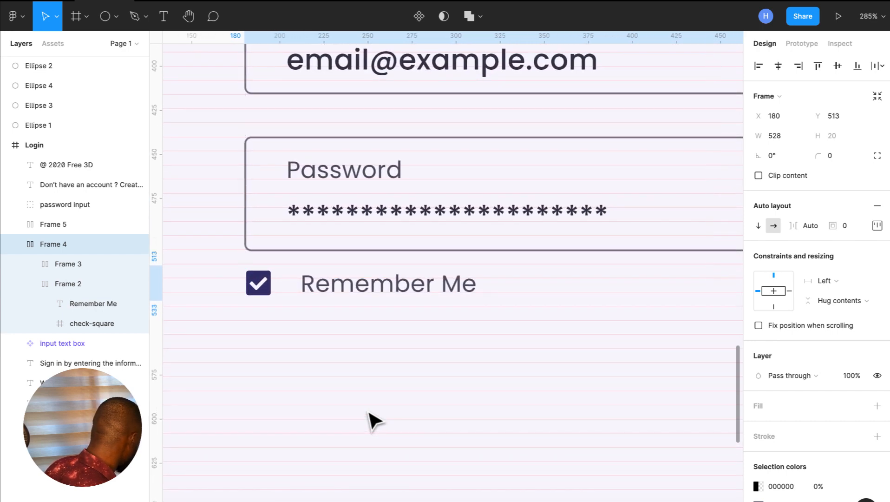
key(shift+Down)
scroll(372, 420, up, 5)
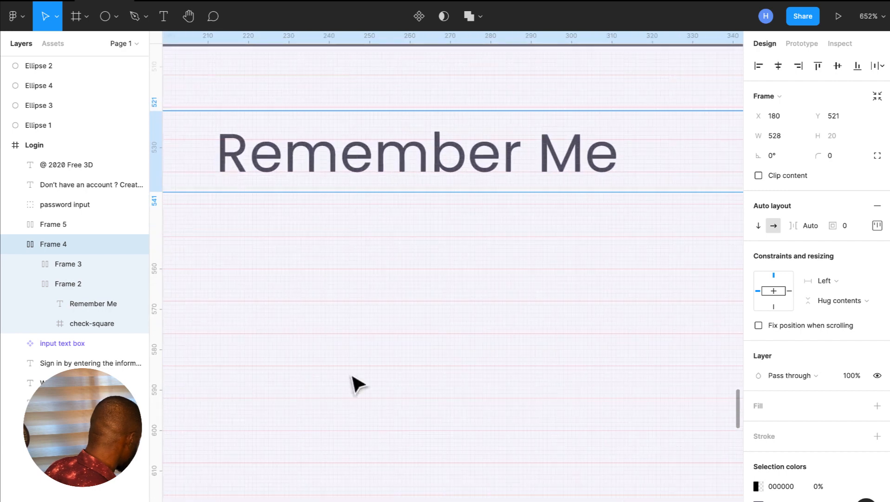
Move the Continue button up toward the Remember Me row and align its upper edge to the row grid at Y 608.
scroll(414, 236, down, 10)
click(510, 292)
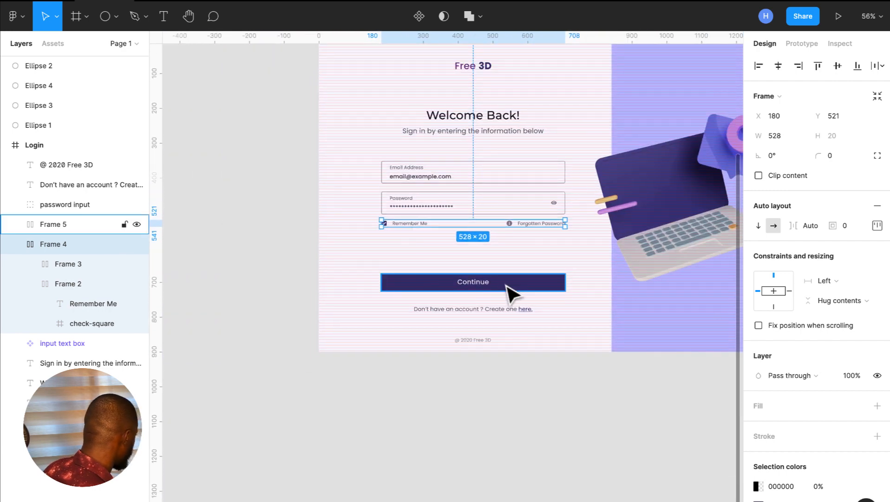
scroll(510, 292, up, 5)
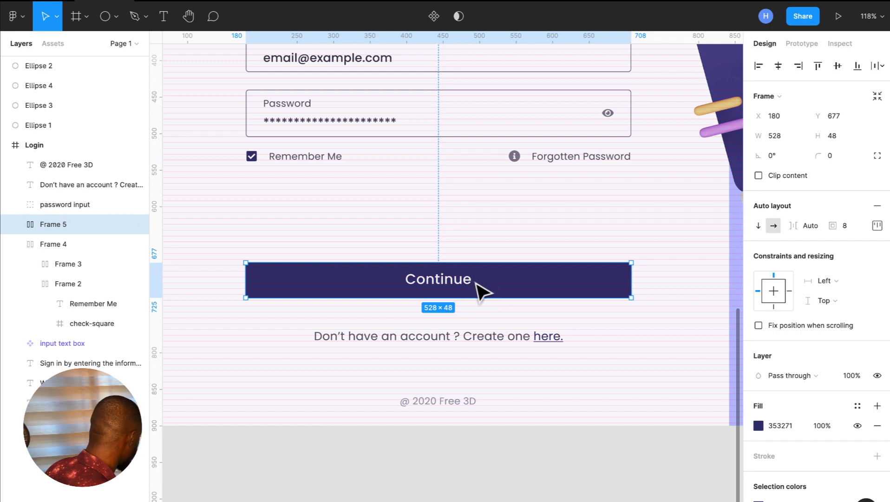
drag(477, 283, 479, 244)
scroll(479, 244, up, 5)
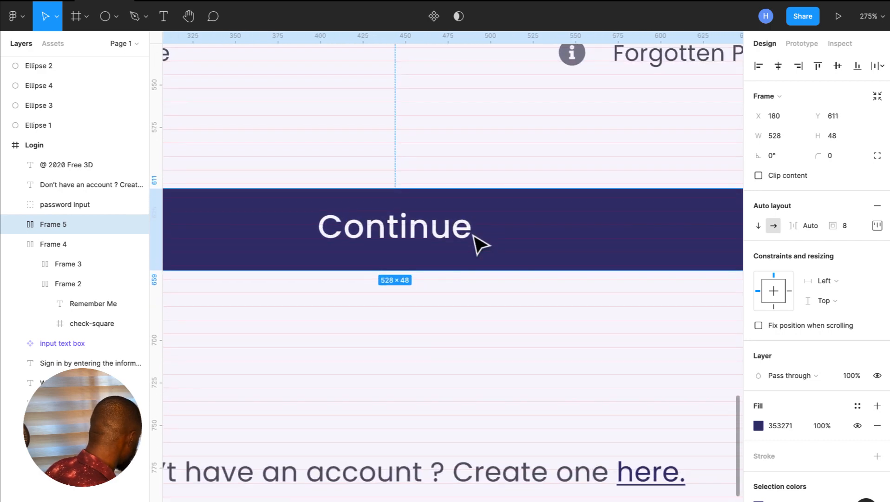
key(Up)
key(Up)
key(Up)
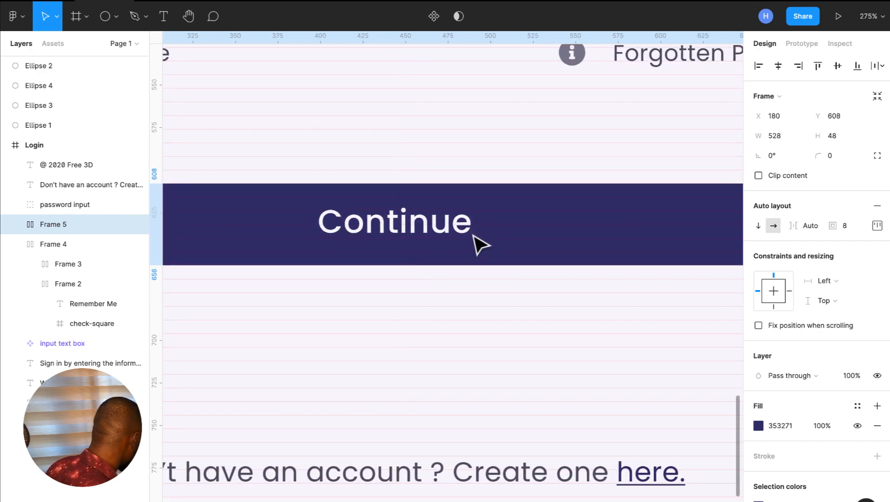
Compare nearby grid positions for the Continue button and place it at Y 600.
key(shift+0)
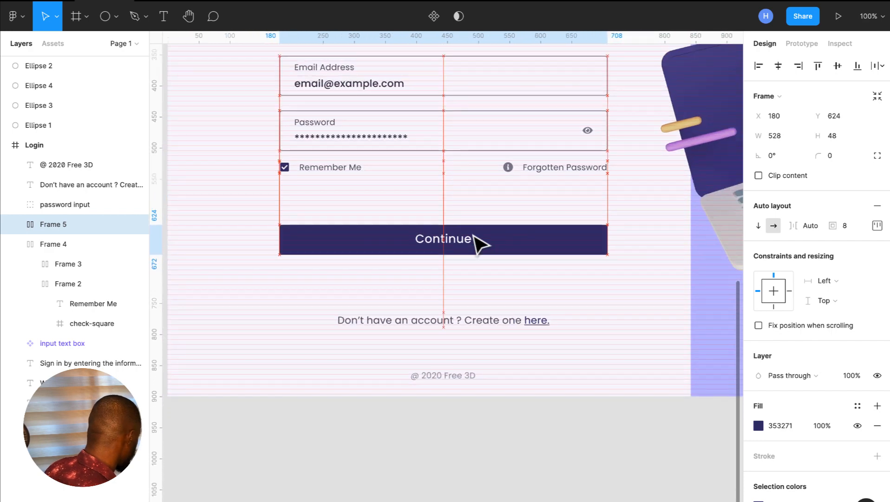
key(shift+Up)
key(shift+Up)
key(shift+Down)
key(shift+Down)
key(shift+Up)
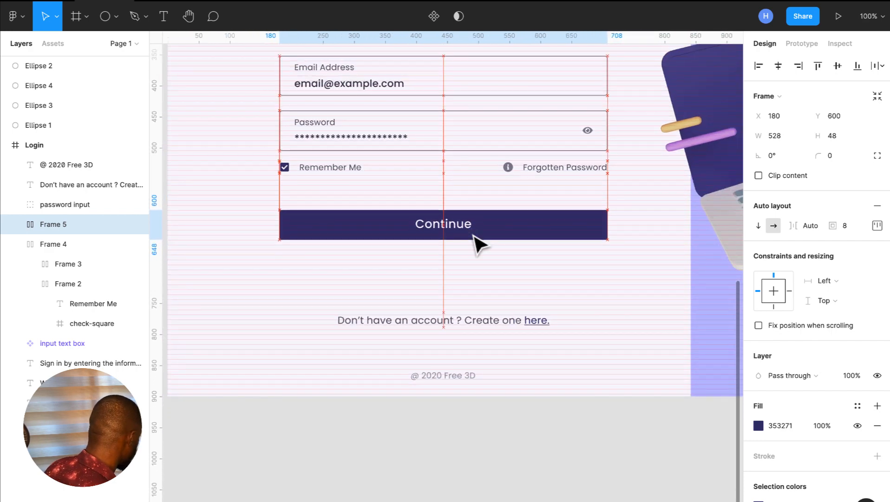
Move the "Don't have an account ? Create one here." text up to Y 669, just below the Continue button.
scroll(472, 236, up, 1)
scroll(473, 236, up, 1)
scroll(476, 242, down, 1)
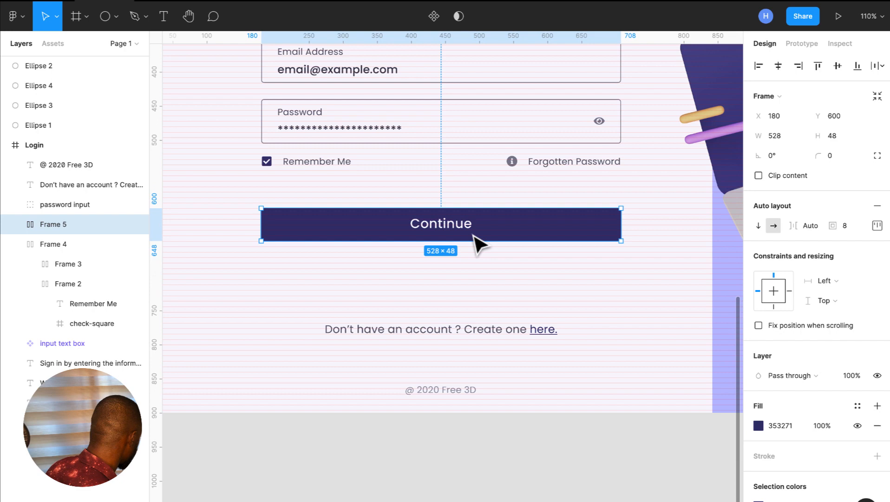
click(460, 327)
key(shift+Up)
key(shift+Up)
key(shift+Up)
key(shift+Up)
key(shift+Up)
key(shift+Up)
key(shift+Up)
key(shift+Up)
key(shift+Up)
key(shift+Up)
key(shift+Up)
key(shift+Up)
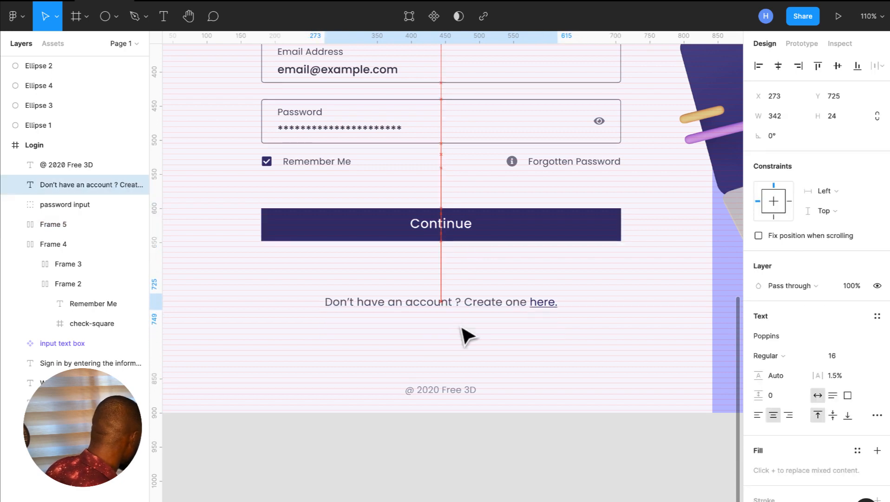
Nudge the "Don't have an account ?" text down 1 px to Y 670 to fit the row grid.
scroll(462, 328, up, 5)
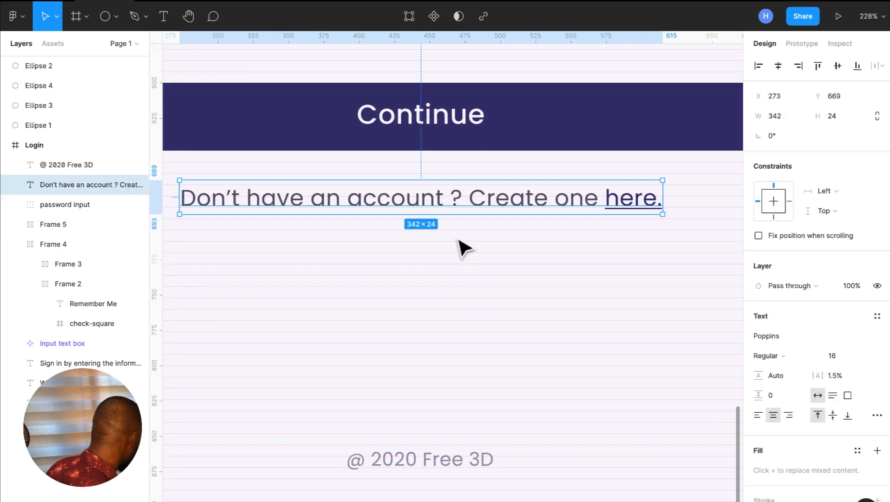
scroll(441, 200, up, 5)
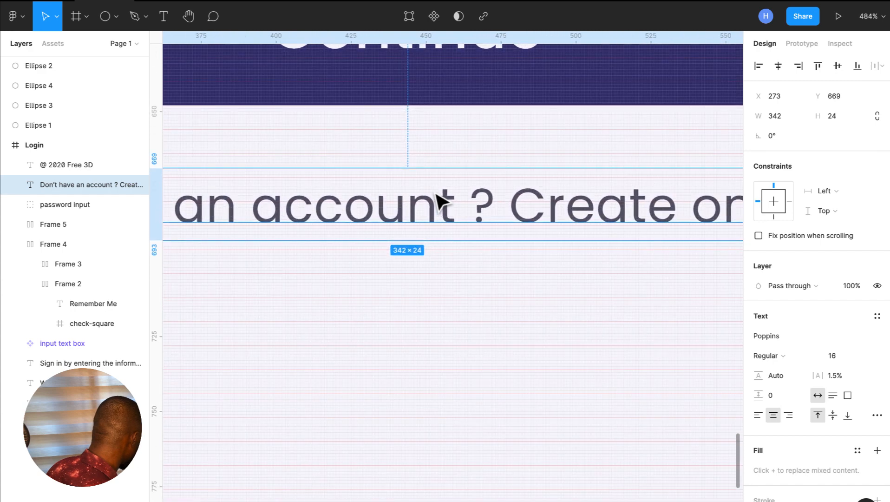
key(Up)
key(Up)
key(Down)
key(Down)
key(Down)
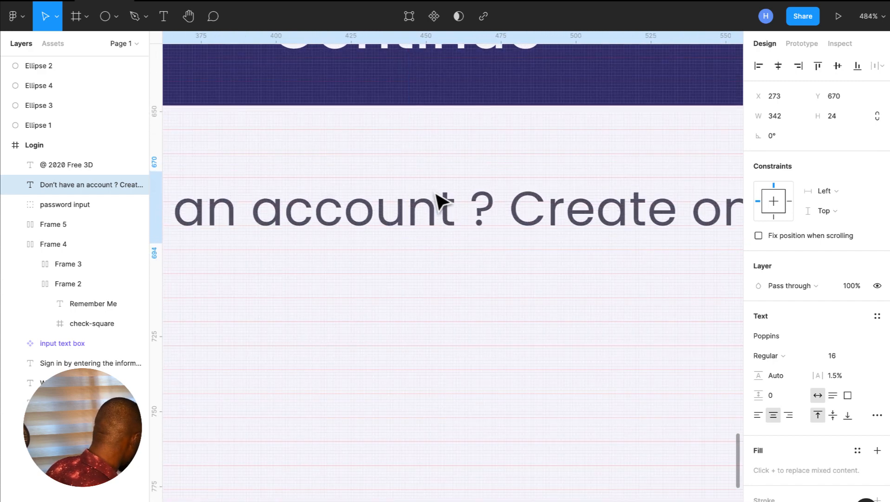
Move the "@ 2020 Free 3D" footer text up to Y 849 to fit the row grid.
scroll(442, 199, down, 15)
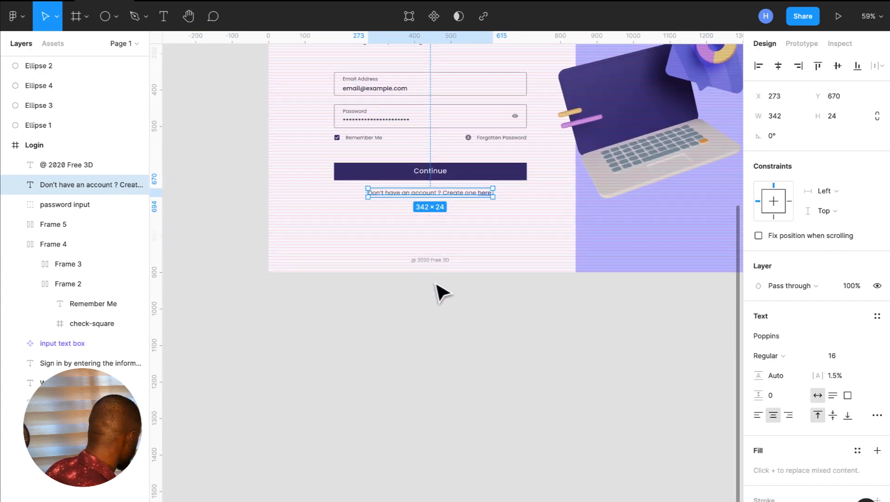
scroll(439, 262, up, 6)
click(425, 274)
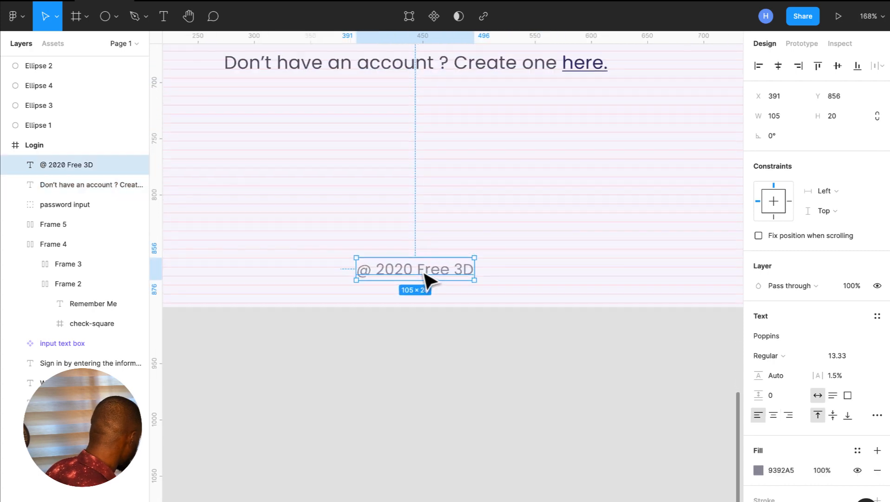
scroll(424, 274, up, 9)
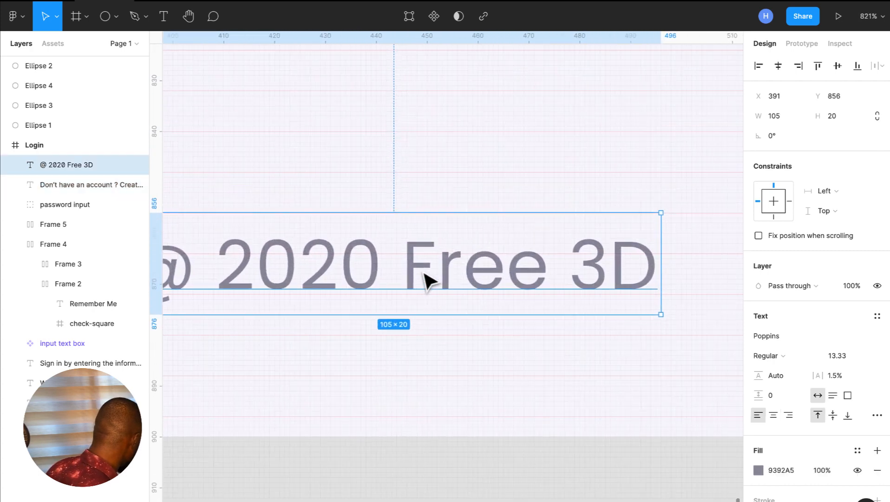
key(Up)
key(Up)
key(Up)
key(Up)
key(Up)
key(Up)
key(Up)
key(Up)
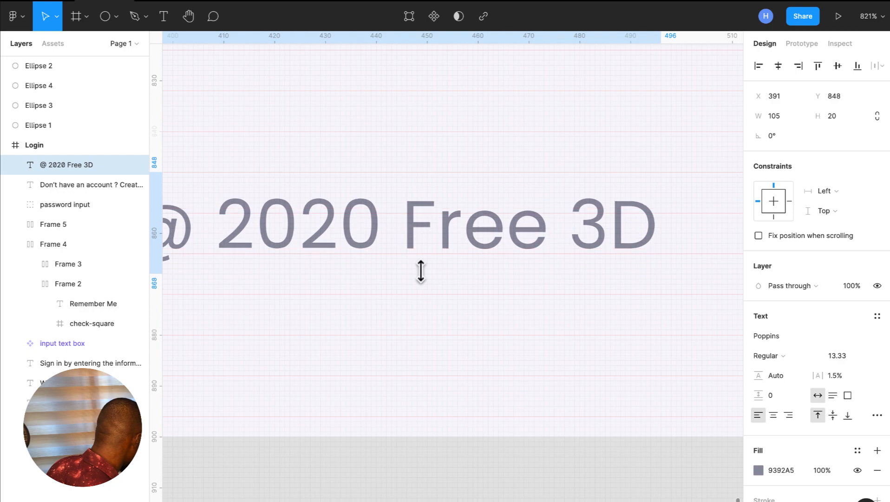
key(Down)
scroll(424, 274, down, 12)
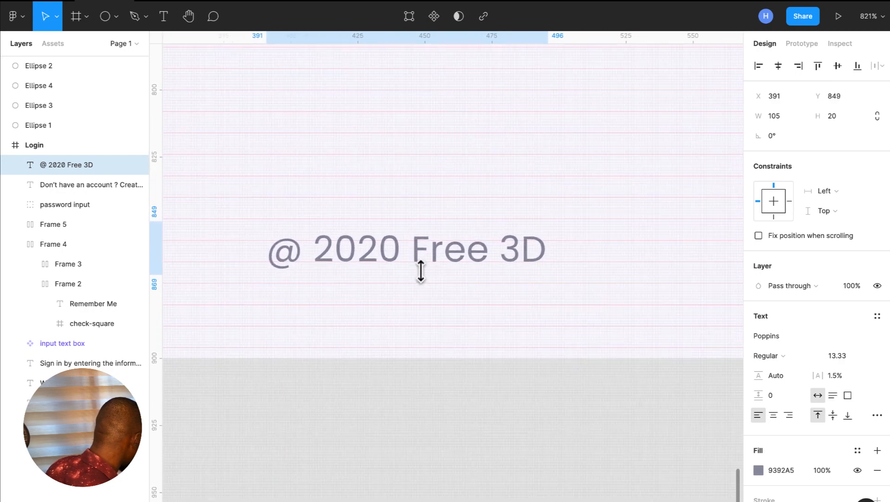
scroll(424, 274, down, 4)
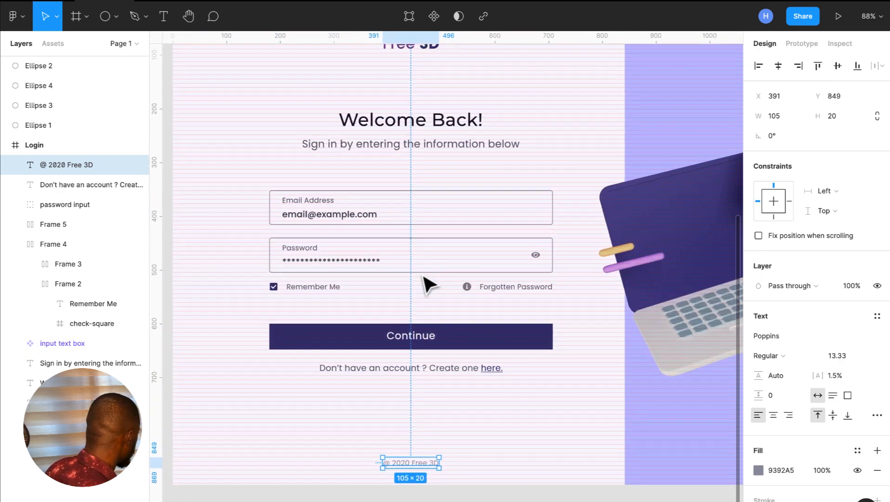
Hide the 300-row layout grid on the Login frame.
click(289, 116)
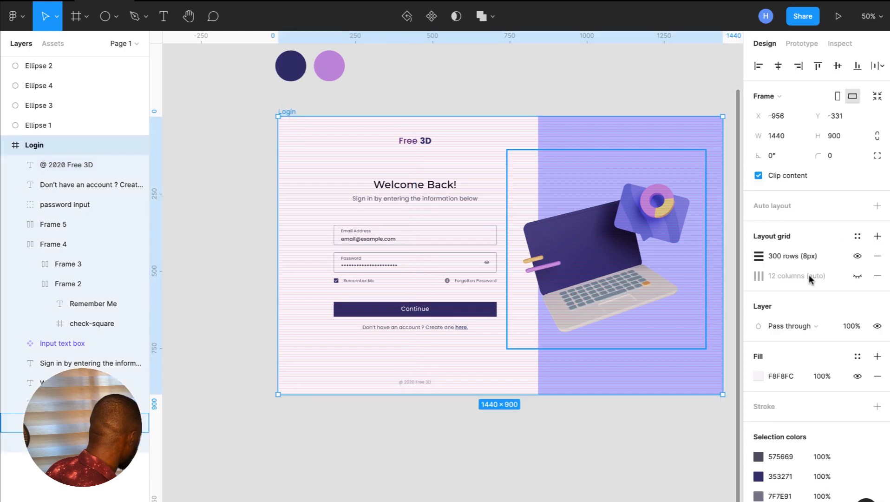
click(857, 255)
scroll(583, 439, up, 3)
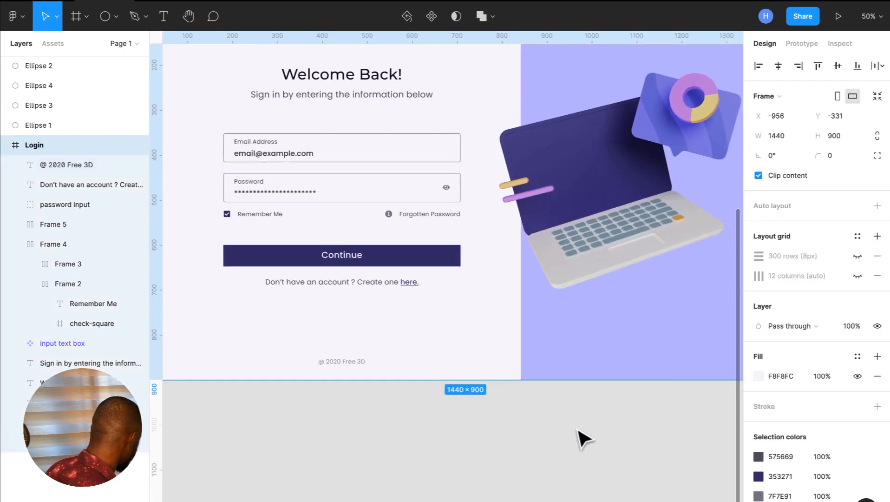
scroll(583, 439, down, 2)
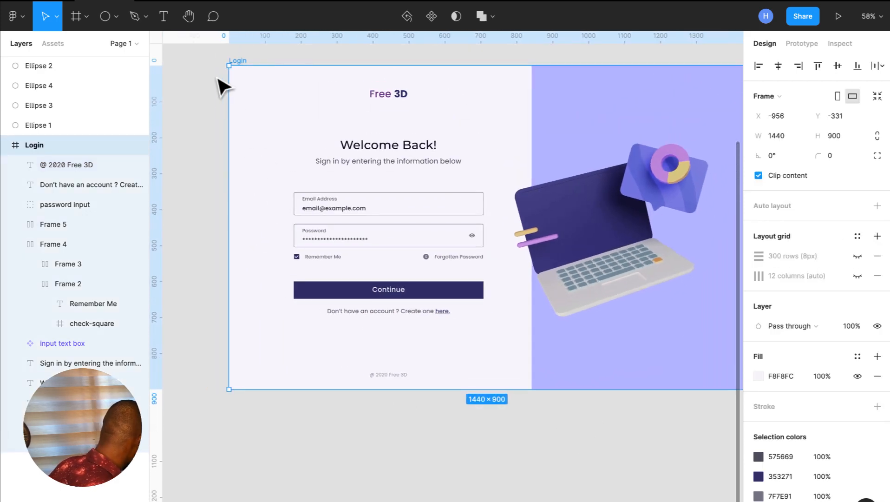
drag(219, 78, 397, 382)
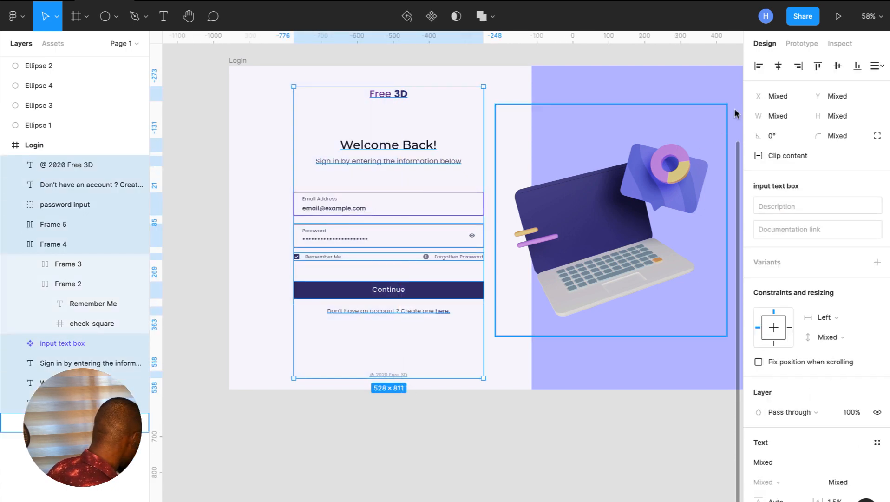
click(517, 422)
scroll(518, 423, up, 2)
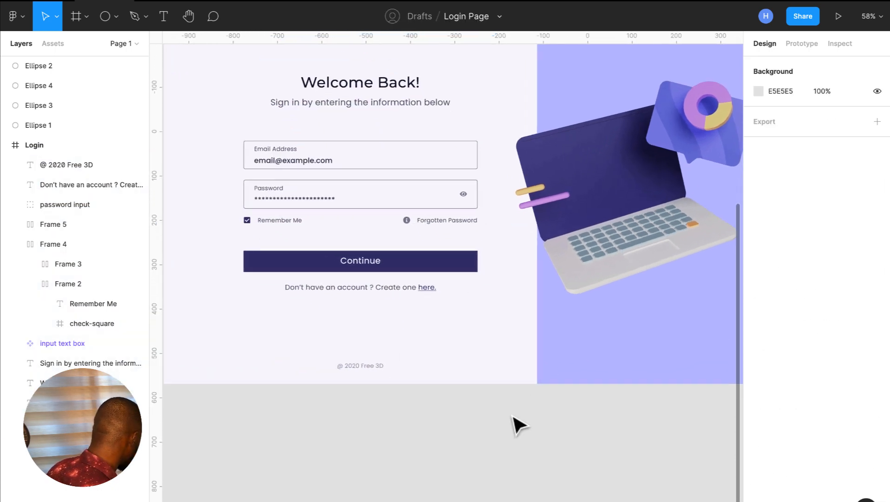
scroll(513, 416, down, 3)
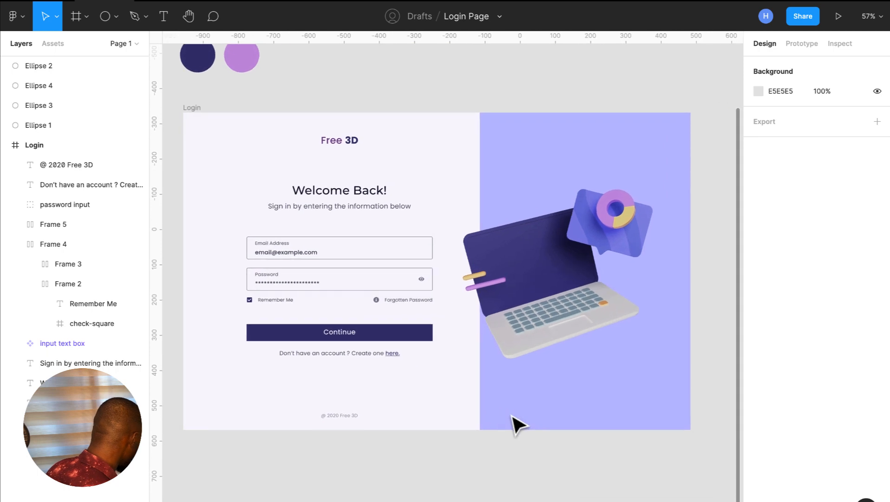
scroll(513, 416, left, 1)
scroll(513, 416, down, 1)
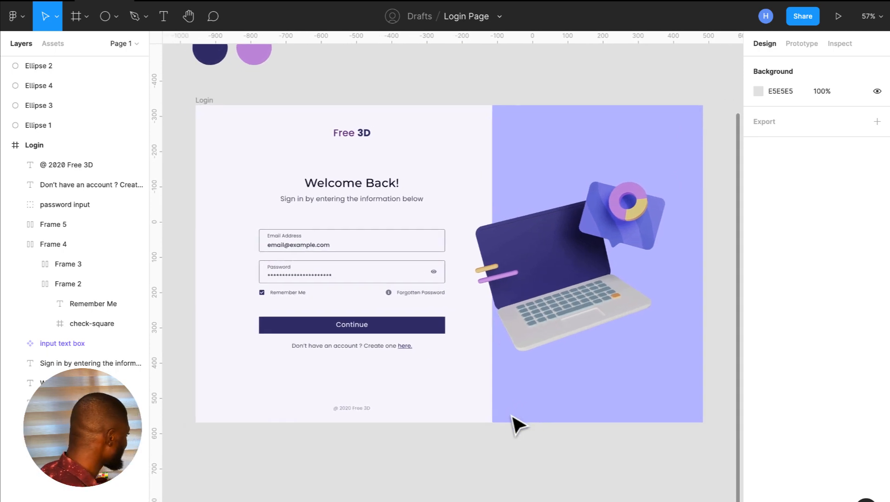
Move the Continue button and the "Don't have an account ?" text down together by about 16 px.
click(366, 346)
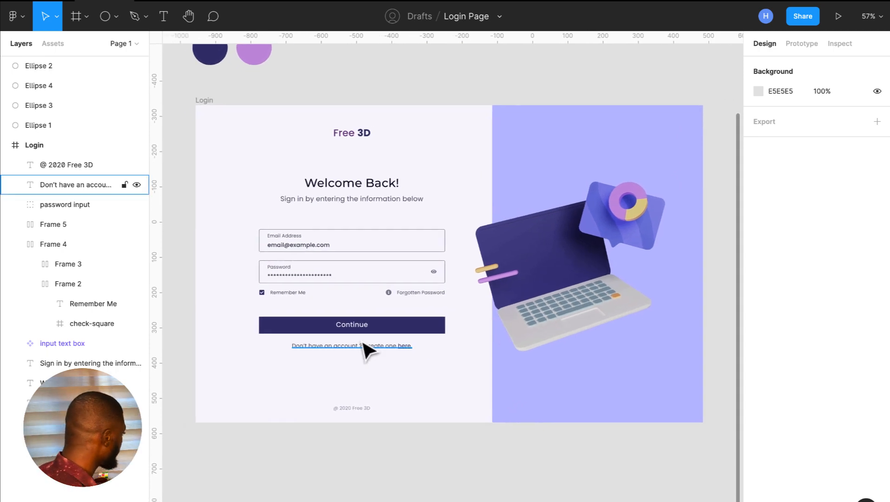
shift+click(365, 327)
key(shift+Down)
key(shift+Down)
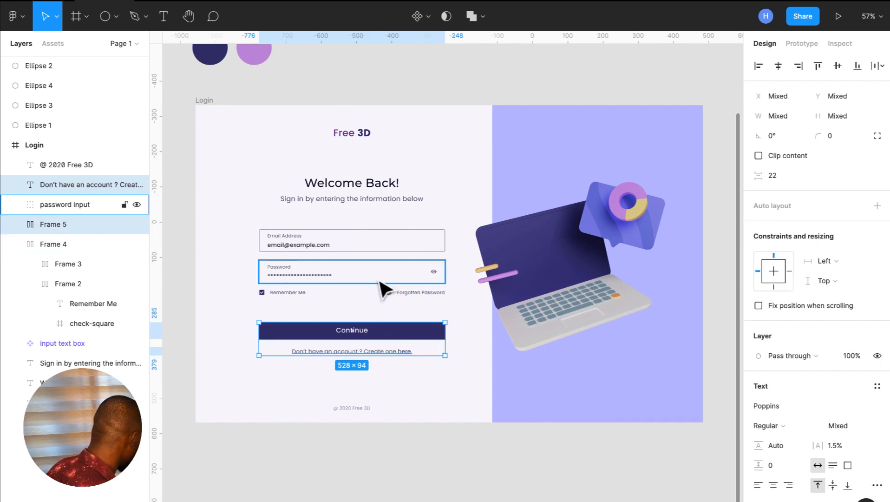
Move the password input and the Remember Me row down together by about 8 px.
click(415, 300)
shift+click(409, 265)
key(shift+Down)
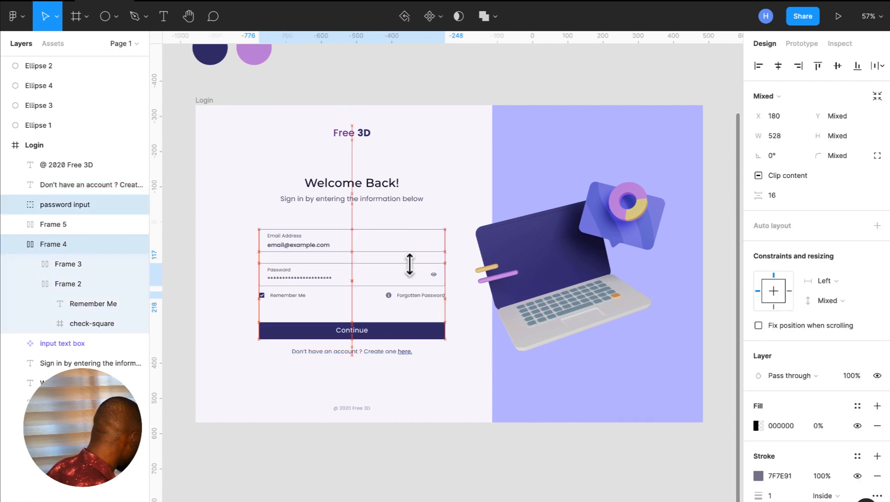
click(190, 265)
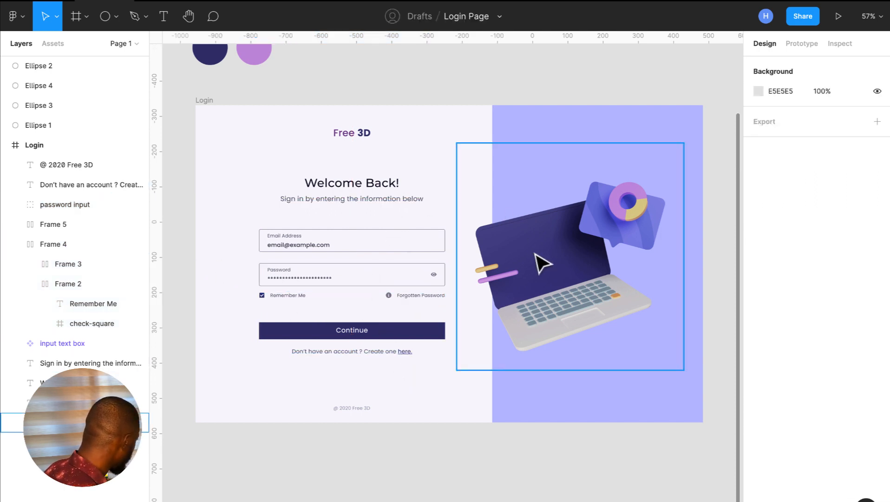
Shift the laptop illustration slightly to X 746, Y 99 over the purple panel.
scroll(346, 251, left, 2)
scroll(346, 251, right, 1)
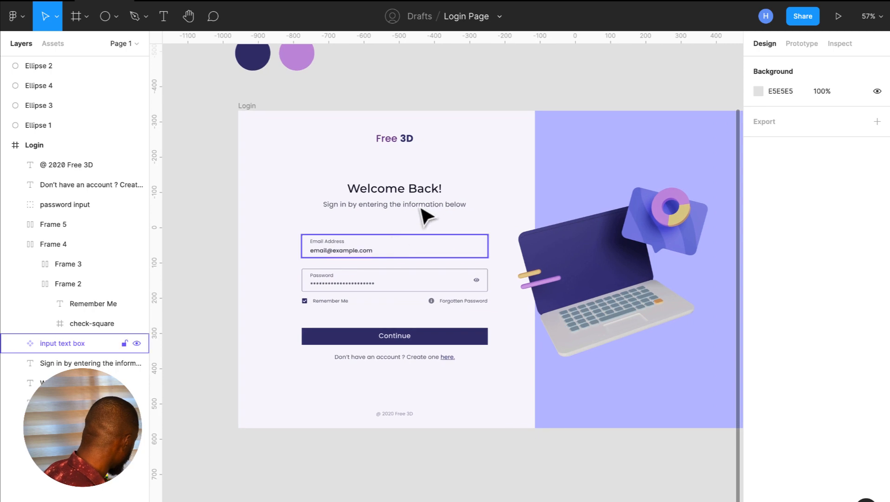
scroll(478, 402, right, 2)
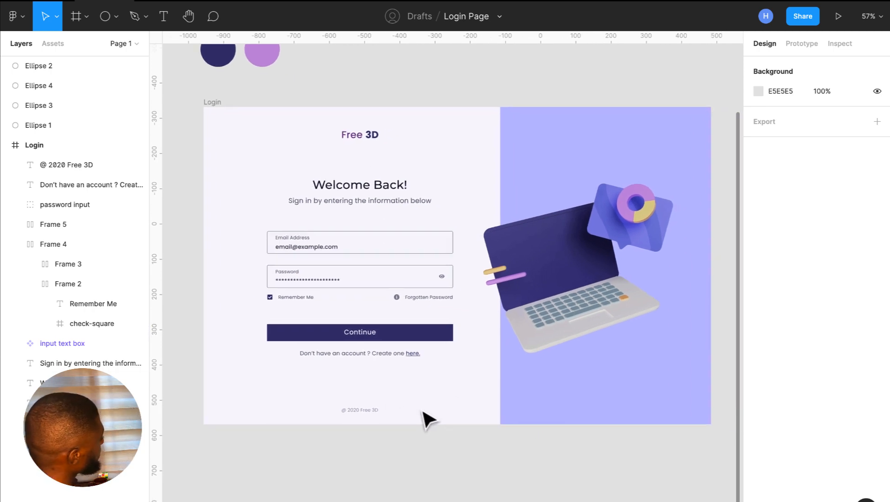
click(547, 314)
drag(543, 307, 546, 302)
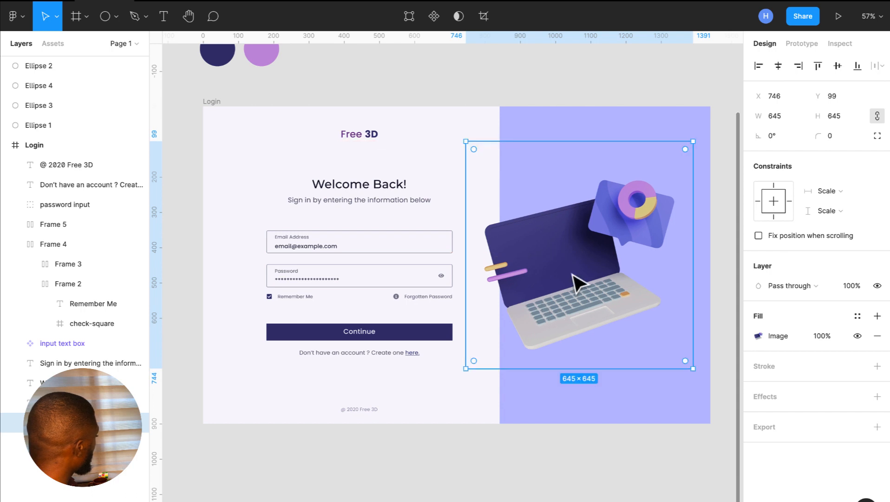
click(509, 128)
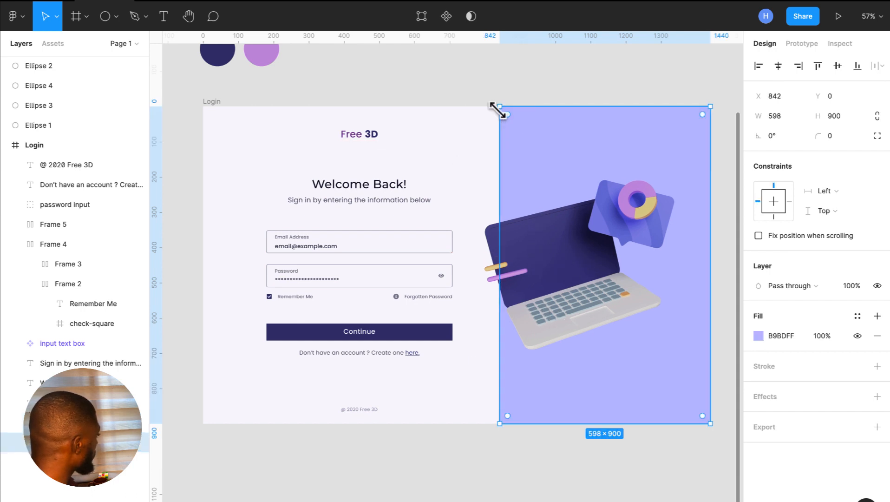
click(440, 119)
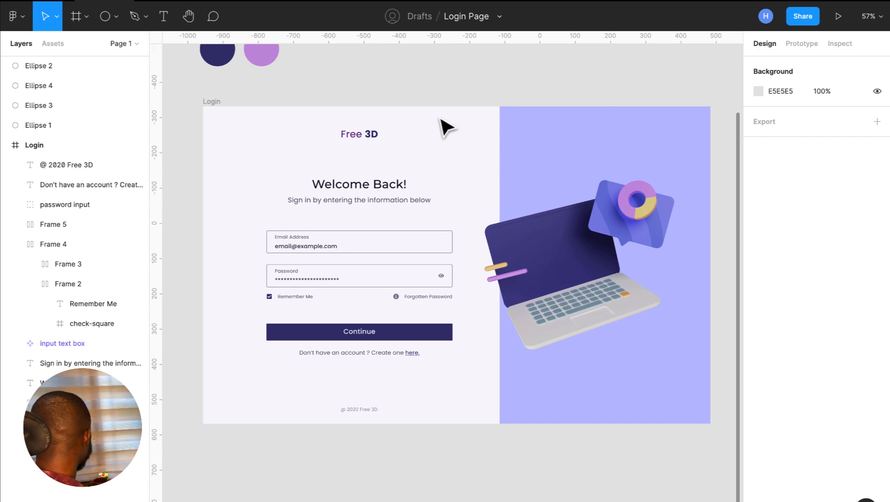
scroll(446, 127, down, 3)
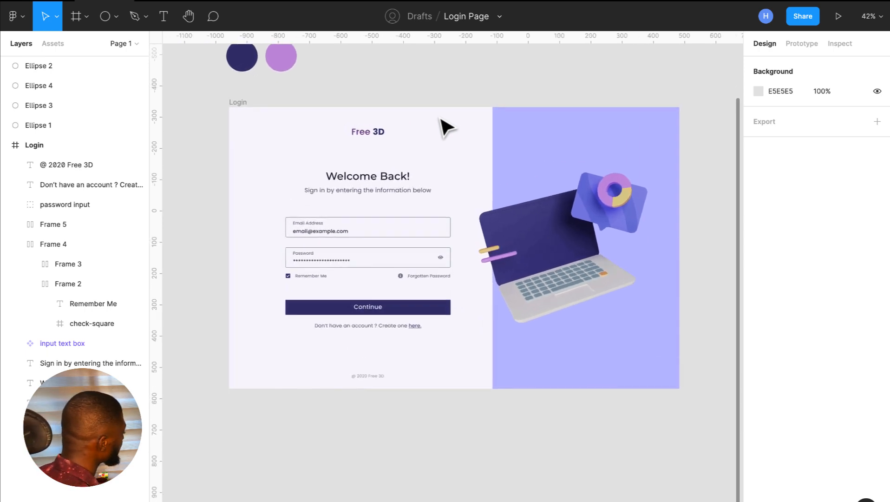
scroll(445, 125, left, 2)
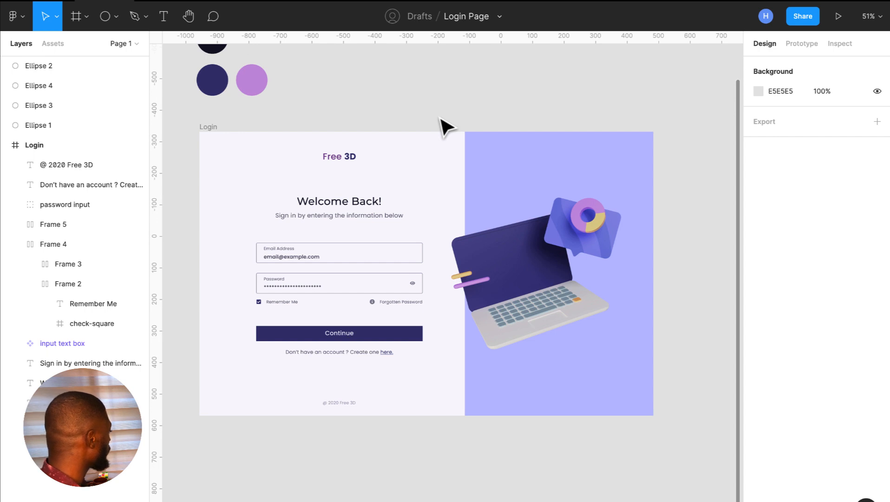
scroll(439, 118, up, 1)
scroll(439, 119, down, 2)
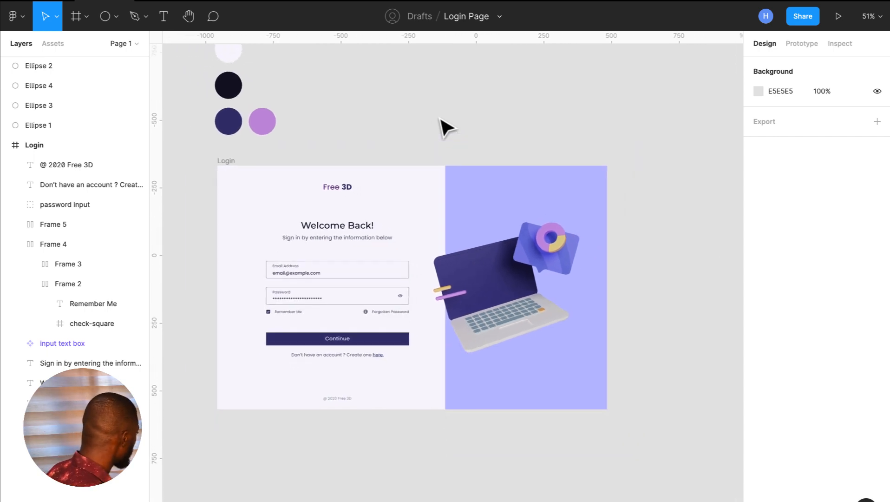
scroll(441, 122, right, 2)
scroll(278, 184, down, 2)
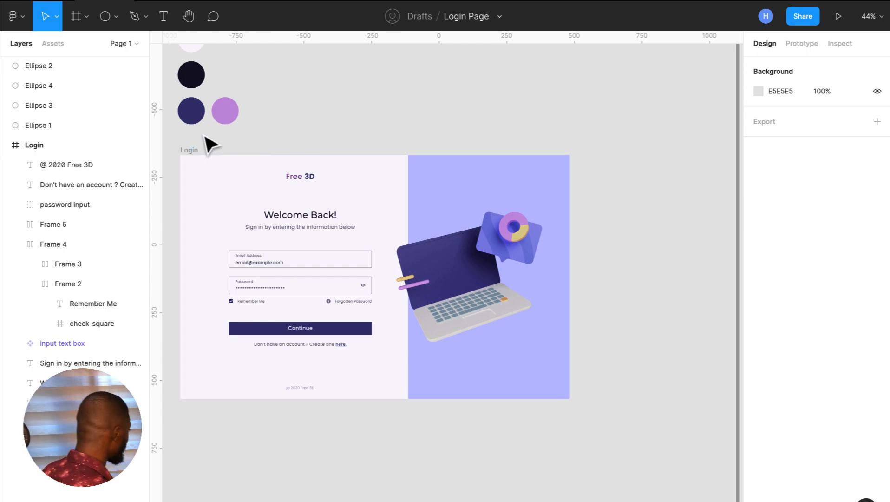
Duplicate the Login frame and place the copy farther to the right of the original at X 999, Y -331.
click(183, 150)
key(ctrl+d)
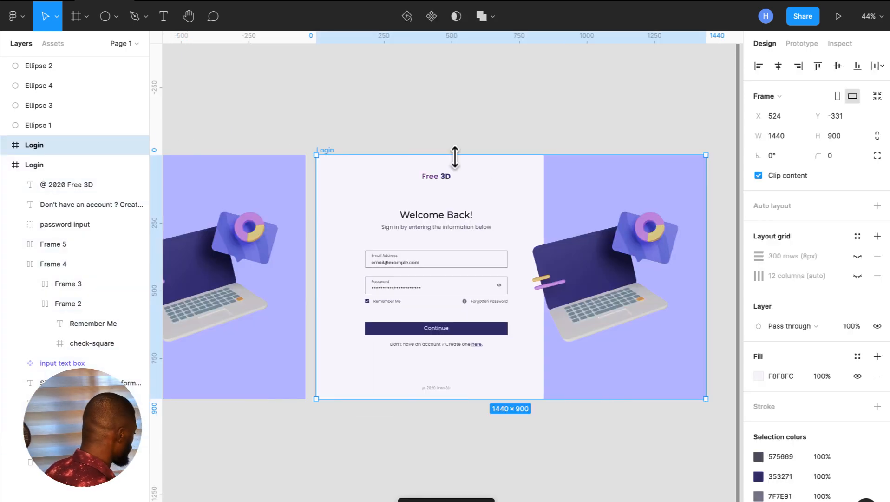
scroll(377, 160, down, 5)
scroll(376, 160, up, 1)
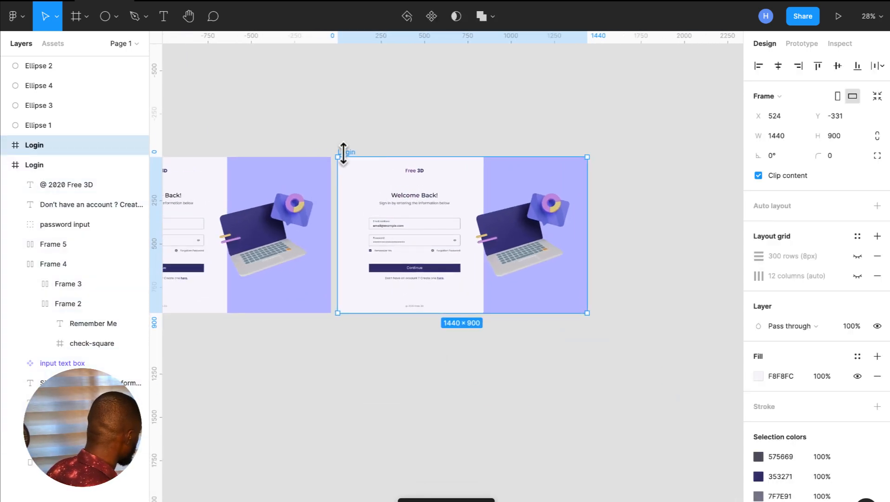
drag(355, 158, 433, 151)
scroll(433, 151, up, 1)
scroll(433, 151, right, 1)
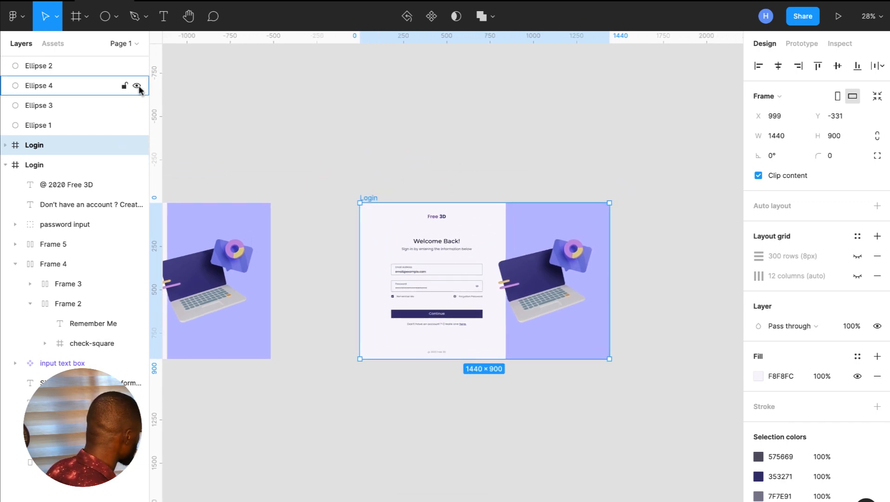
Add a 1080 × 1080 Instagram post frame beside the Login copy and shift the copy left to widen the gap.
click(86, 17)
click(79, 47)
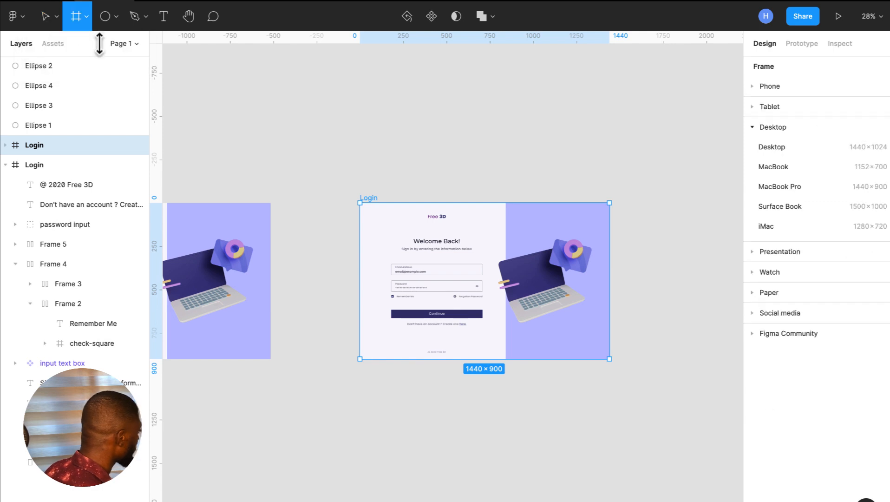
click(753, 209)
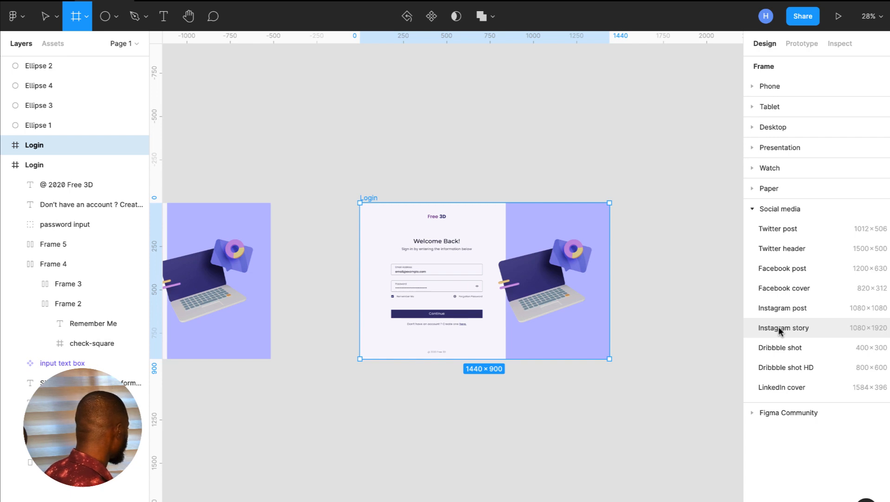
click(799, 303)
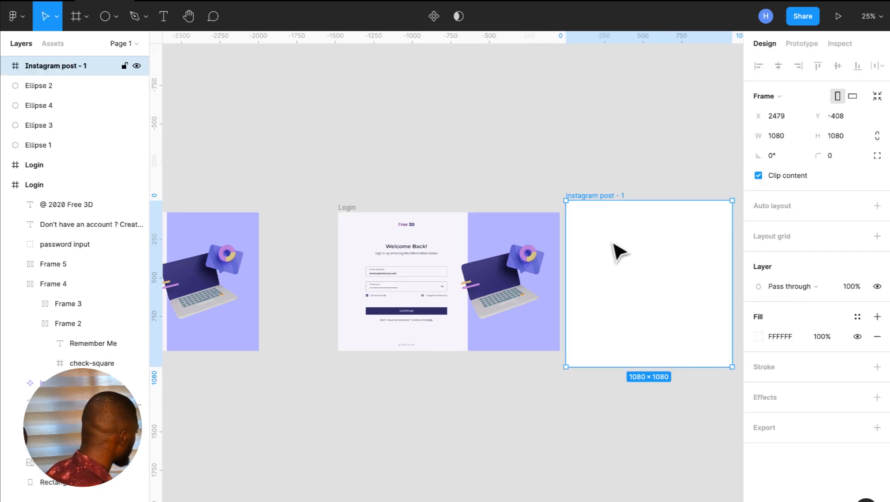
drag(343, 209, 306, 212)
Fill the Instagram post frame with B9BDFF sampled from the purple panel of the Login copy.
click(599, 197)
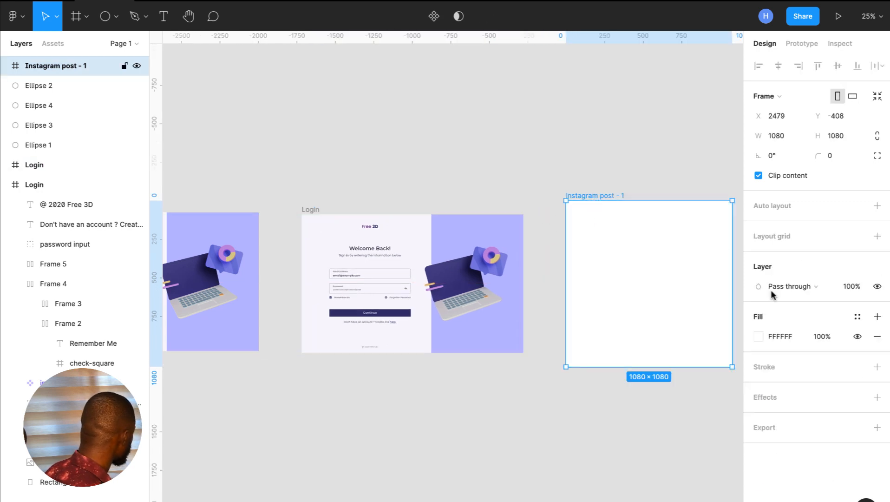
click(759, 335)
click(613, 397)
click(509, 324)
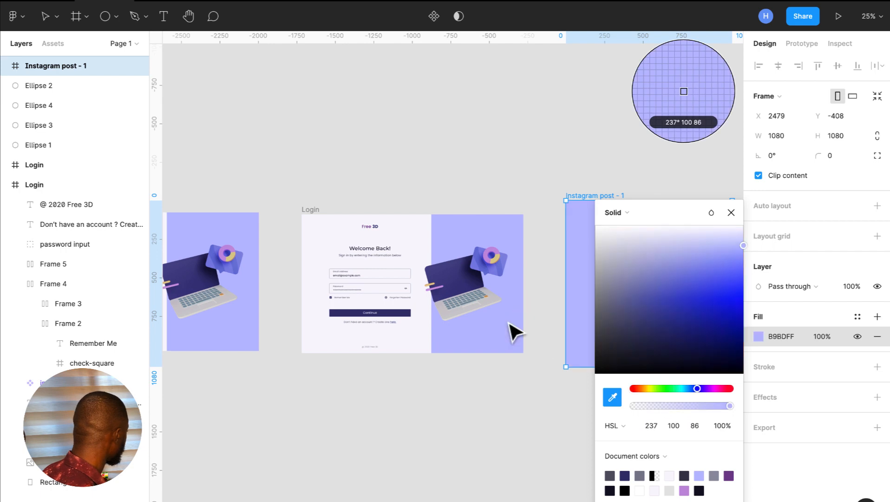
click(732, 212)
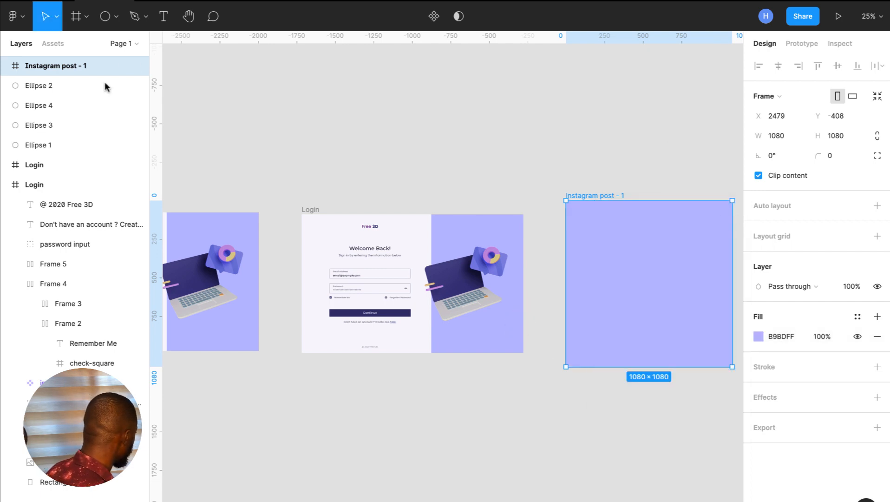
Rename the purple 1080 × 1080 frame as "Instagram post".
double_click(77, 65)
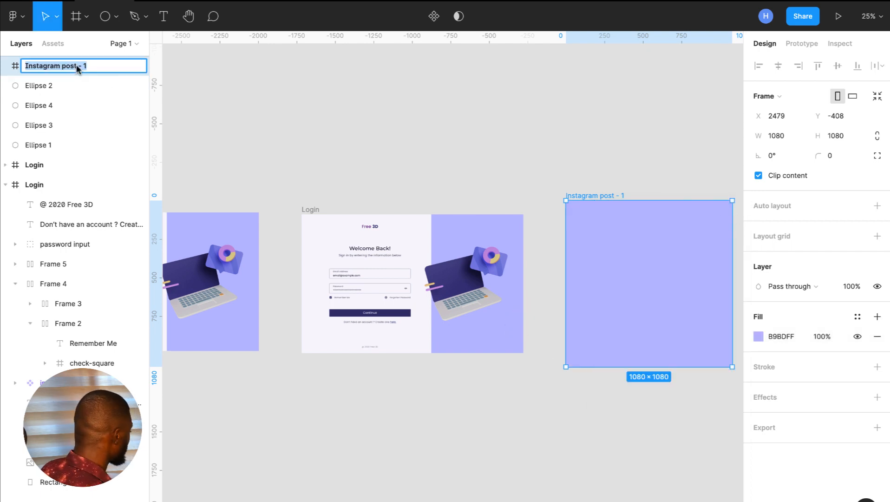
click(94, 69)
key(BackSpace)
key(BackSpace)
key(BackSpace)
key(BackSpace)
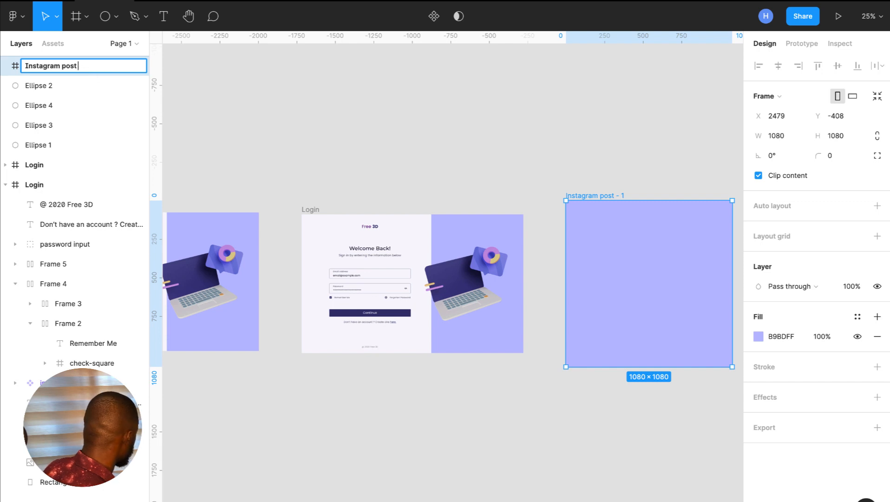
key(Return)
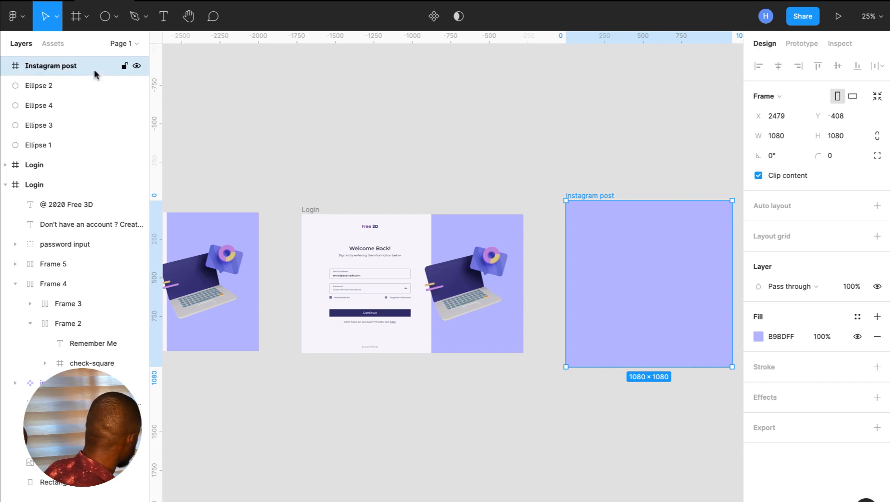
Scale the Login copy proportionally down to 848 × 530 with the Scale tool.
click(317, 208)
scroll(317, 208, right, 3)
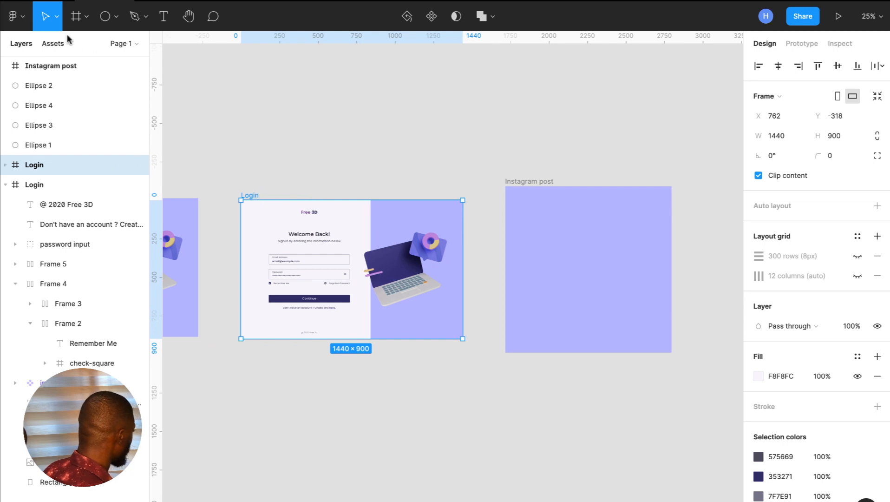
click(56, 16)
click(61, 63)
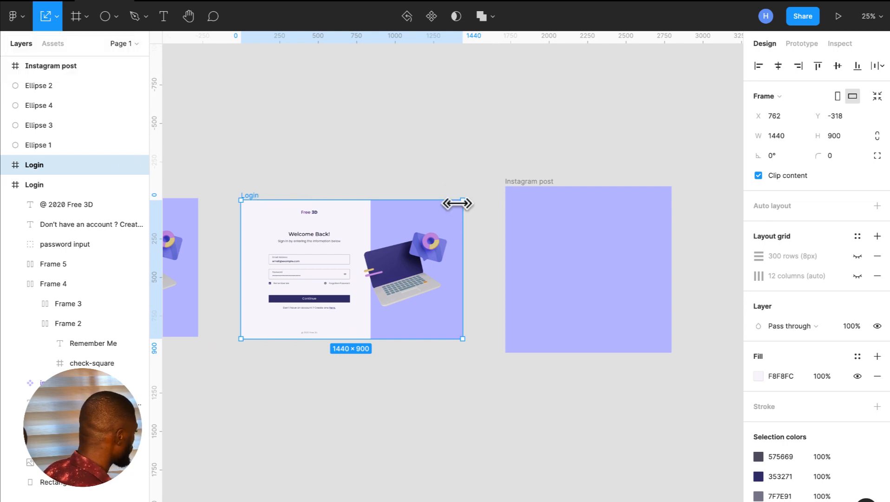
drag(463, 200, 372, 257)
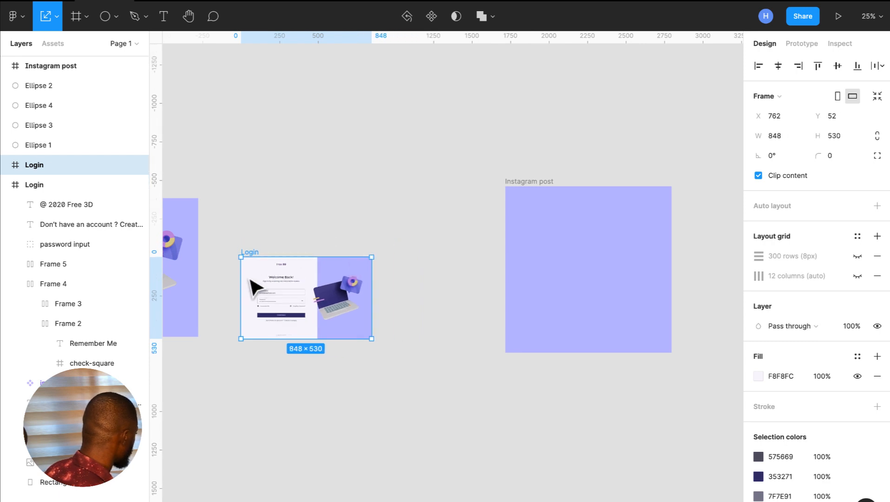
Move the Login copy into the Instagram post frame and scale it to about 937 × 586 at X 60, Y 262.
drag(255, 285, 539, 258)
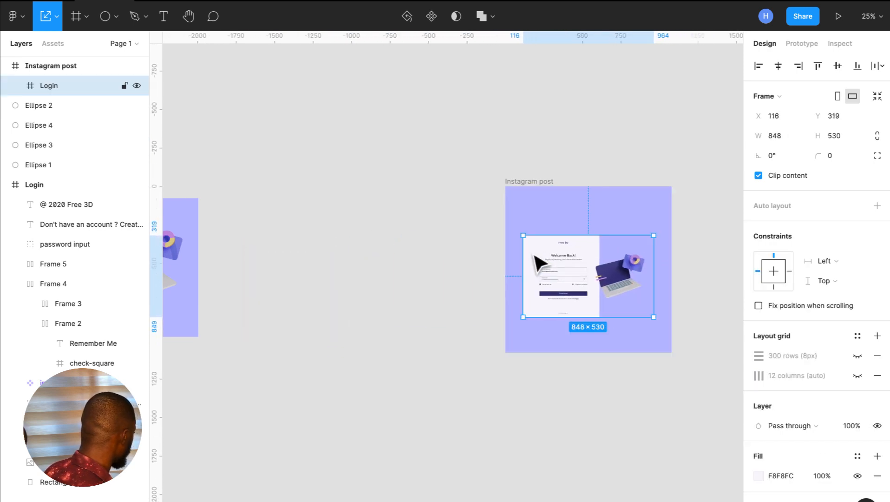
scroll(539, 260, up, 3)
scroll(539, 263, up, 5)
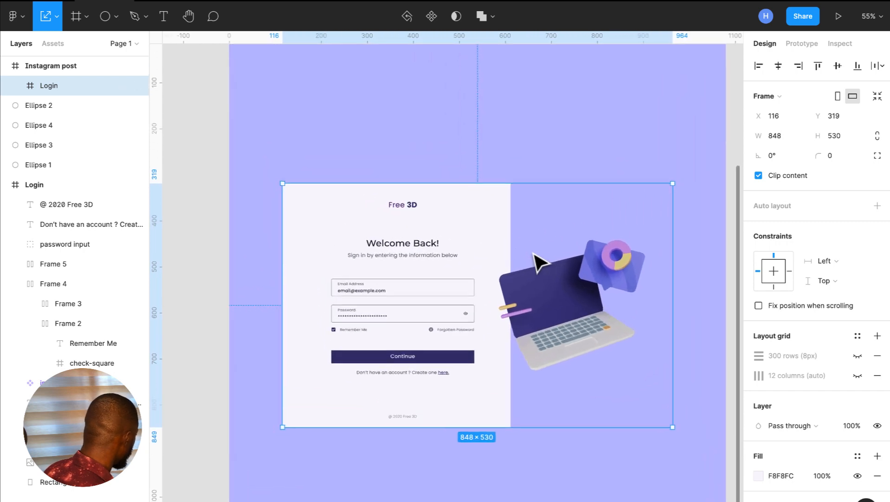
drag(305, 190, 267, 170)
drag(308, 191, 319, 183)
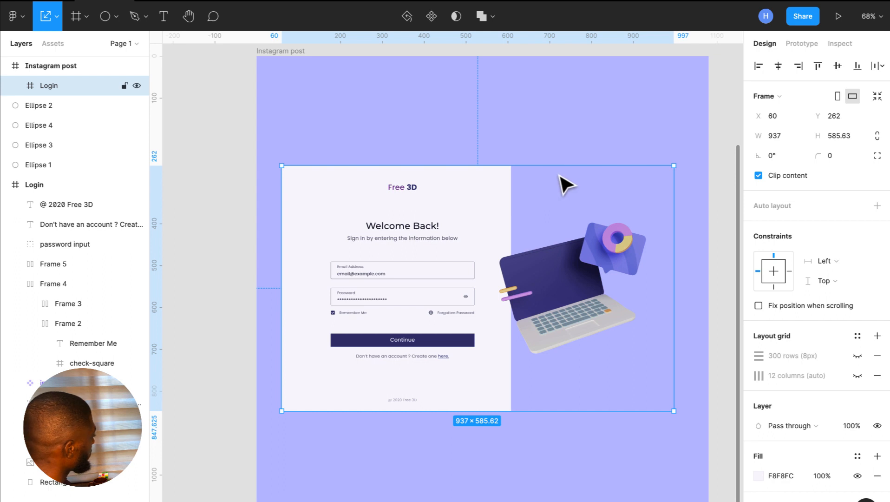
Add an inside stroke to the Login copy in F8F8FC, sampled from its light form panel.
scroll(821, 444, down, 3)
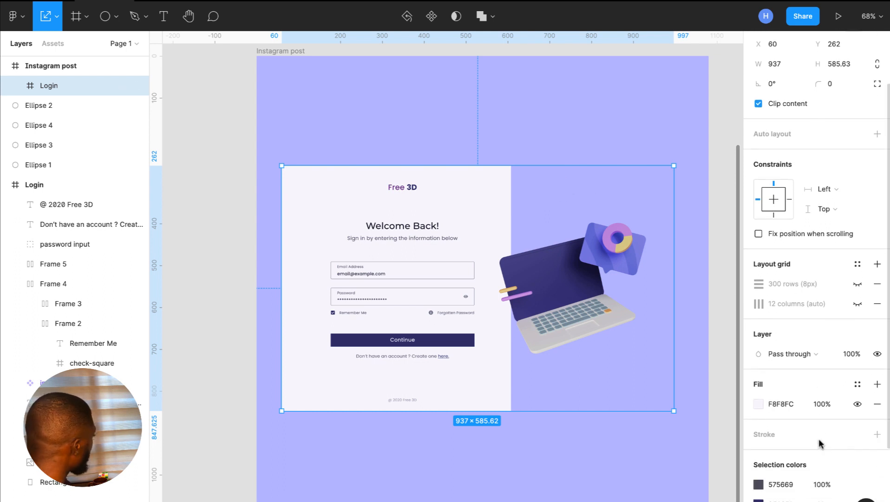
click(876, 432)
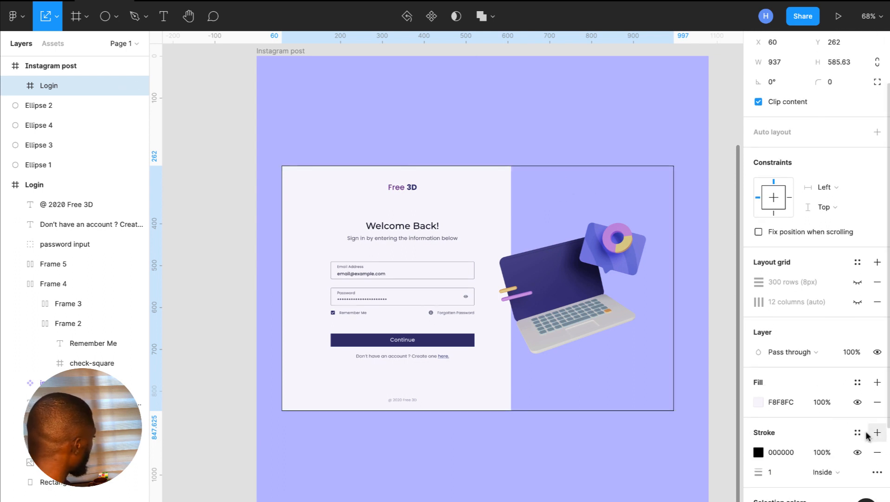
click(758, 452)
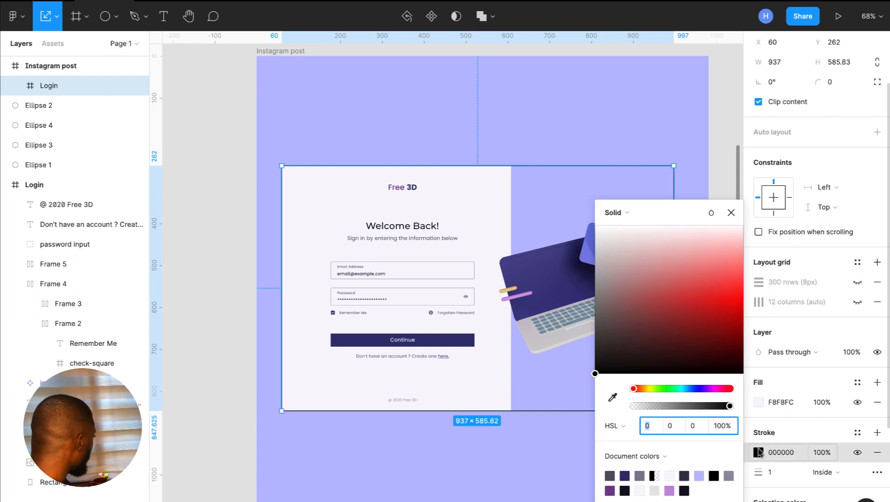
click(613, 397)
click(501, 394)
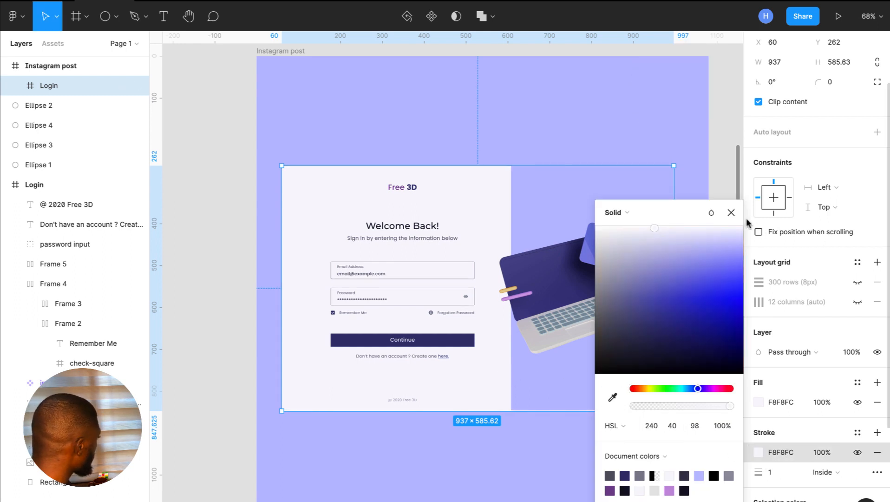
click(746, 218)
click(218, 282)
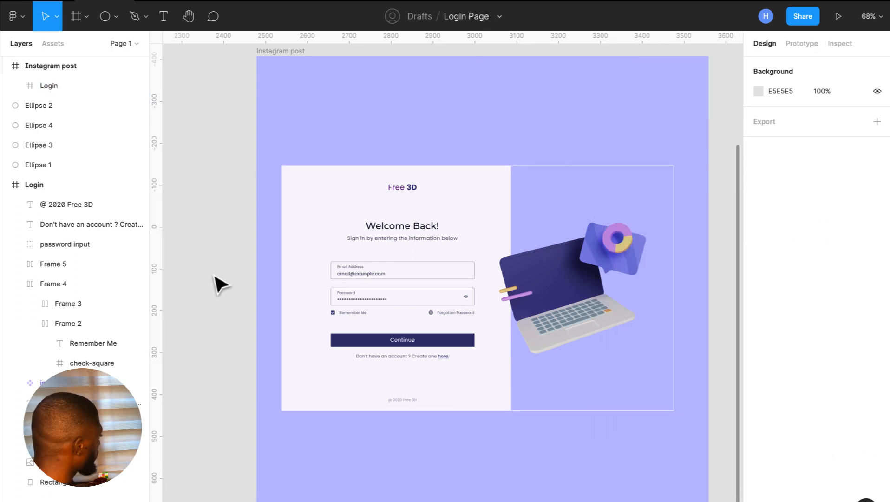
Set the Login copy's stroke weight to 2.
click(642, 213)
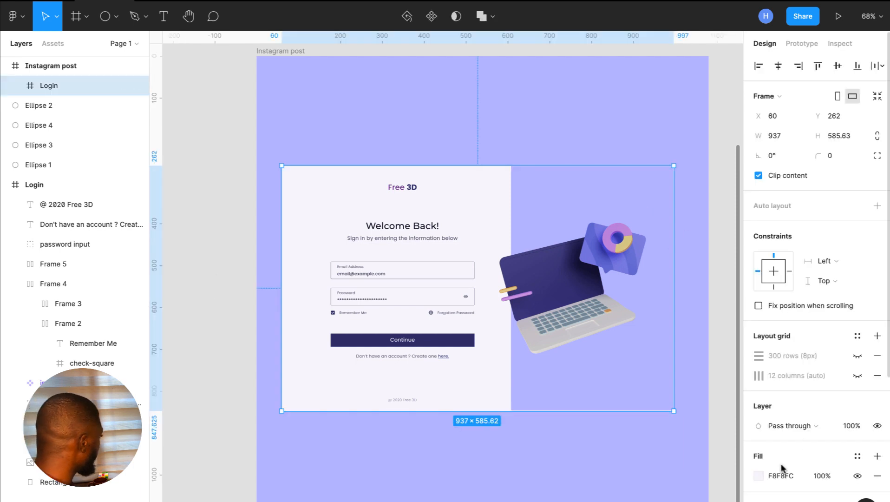
scroll(788, 416, down, 3)
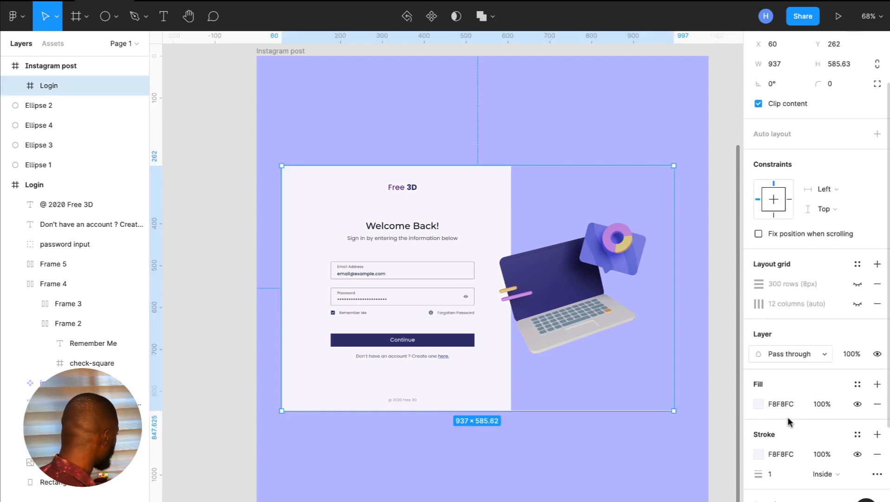
key(Return)
click(781, 474)
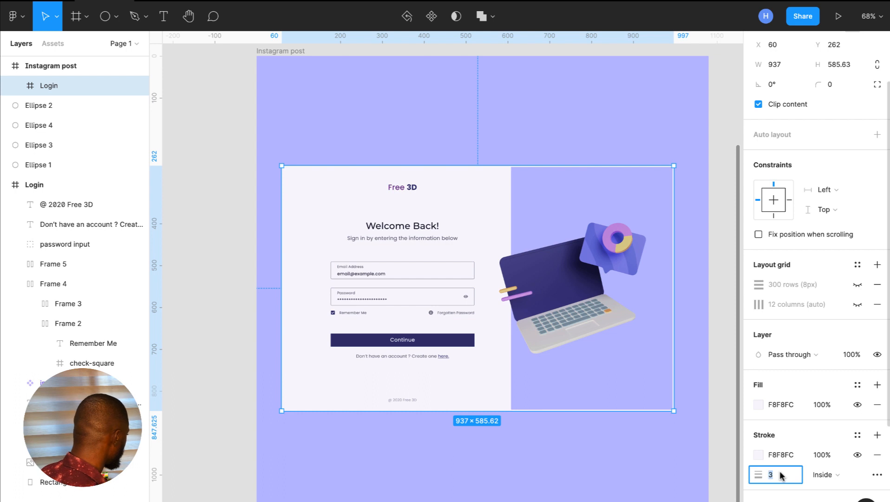
text(2)
key(Return)
click(225, 383)
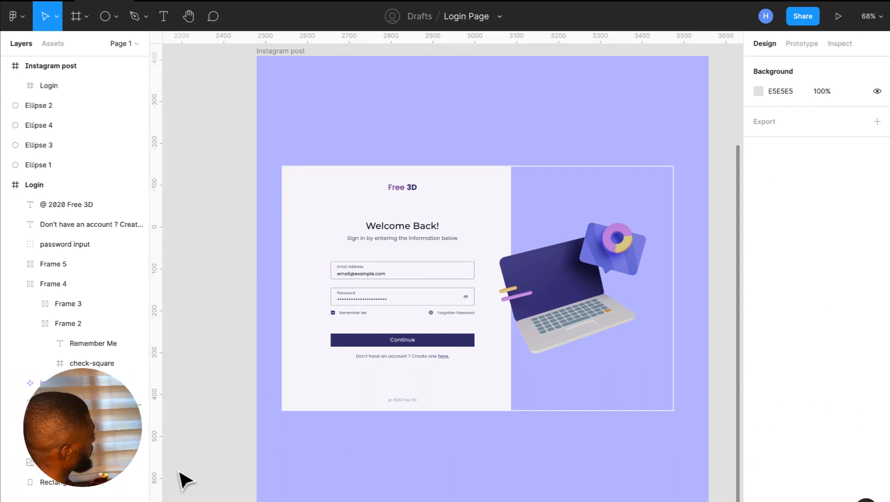
Center the Login copy horizontally and vertically within the Instagram post frame.
click(364, 396)
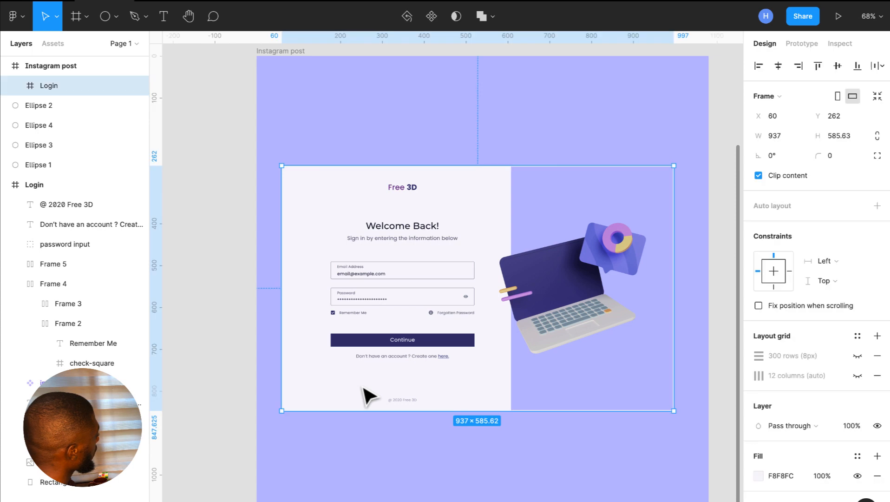
click(782, 67)
click(837, 68)
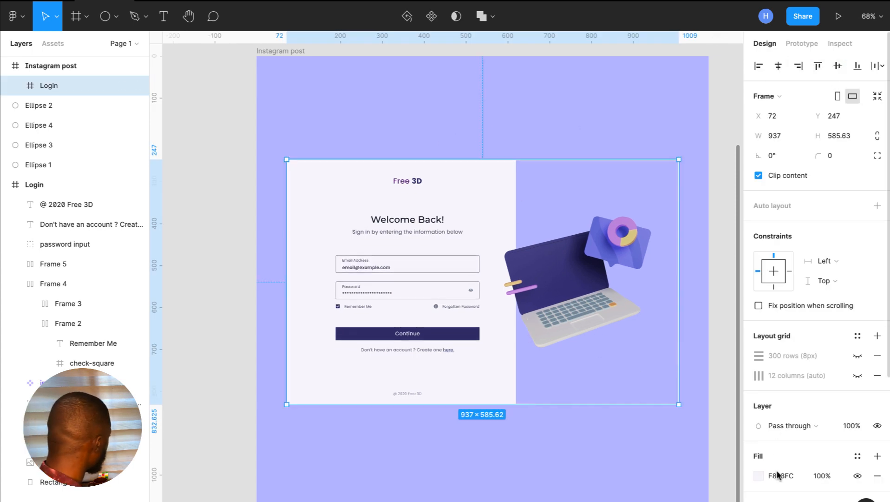
Add a drop shadow to the Login copy with a blur of 60.
scroll(778, 474, down, 5)
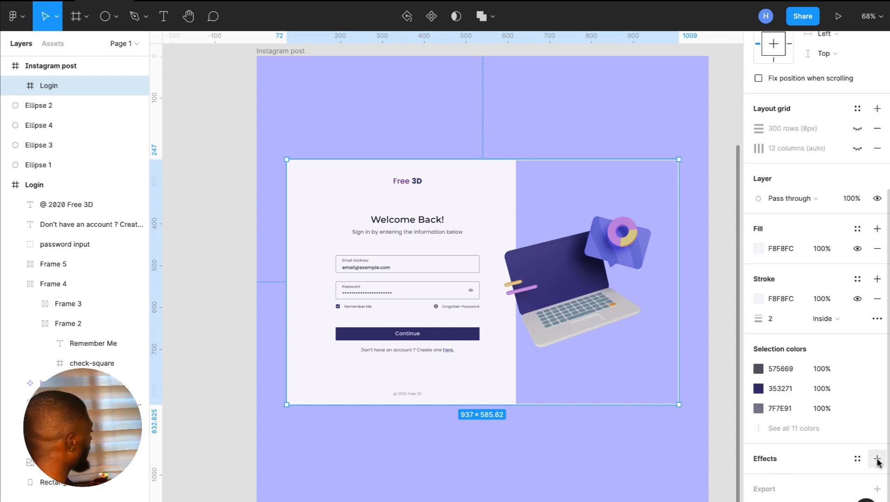
click(877, 459)
click(758, 478)
click(704, 472)
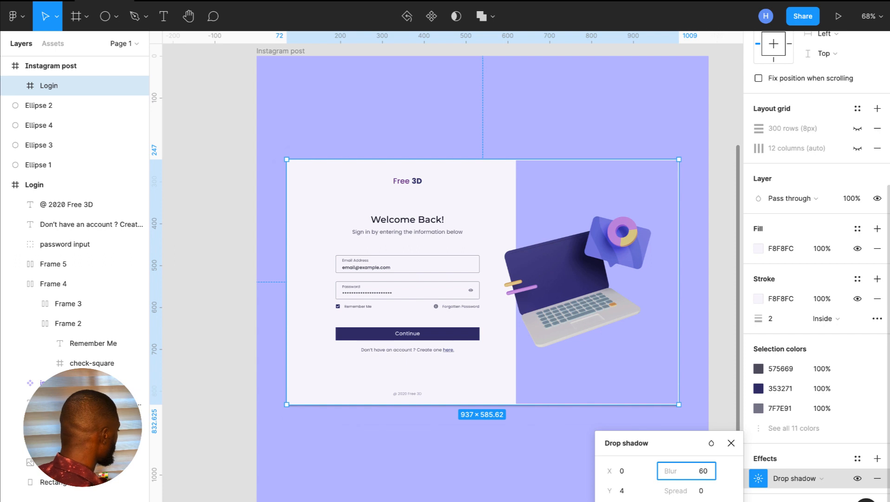
key(Return)
click(731, 443)
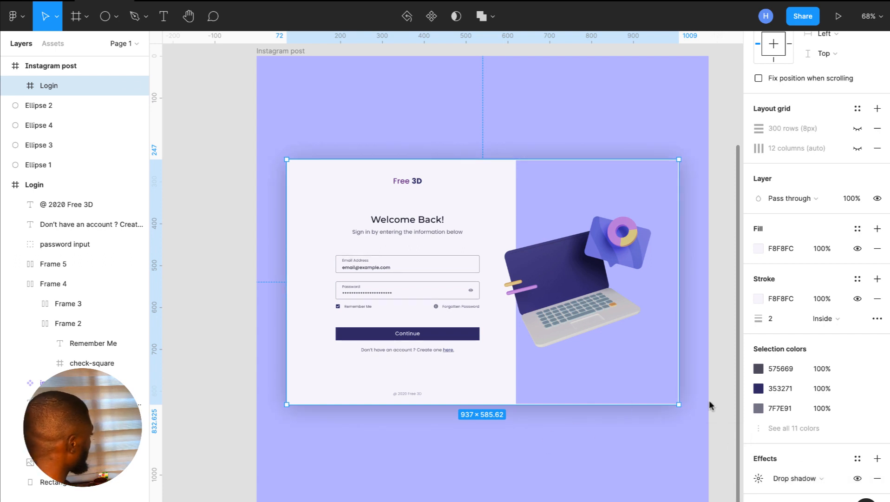
Lighten the Login copy's drop shadow by lowering its color opacity.
click(758, 478)
click(690, 501)
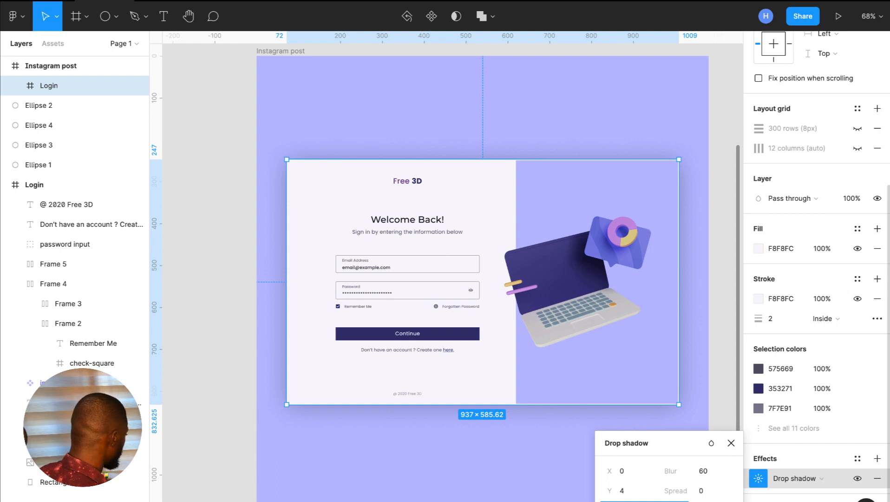
key(Return)
click(731, 443)
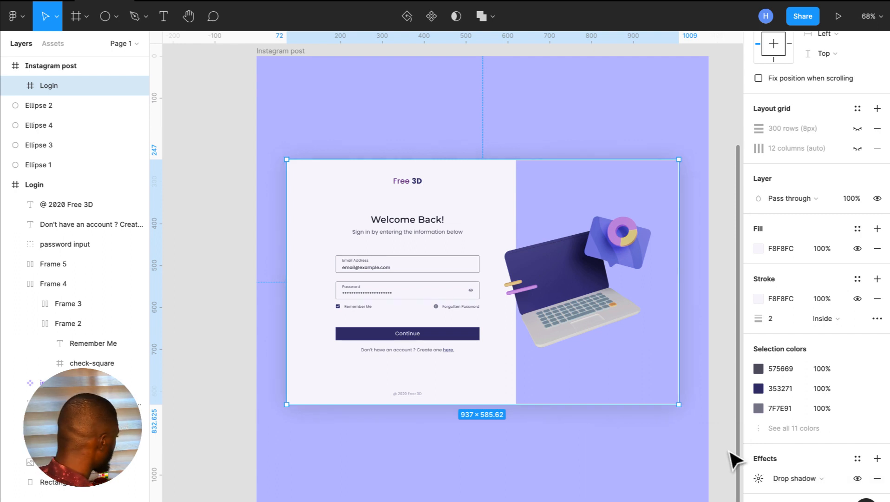
click(232, 374)
scroll(232, 374, down, 1)
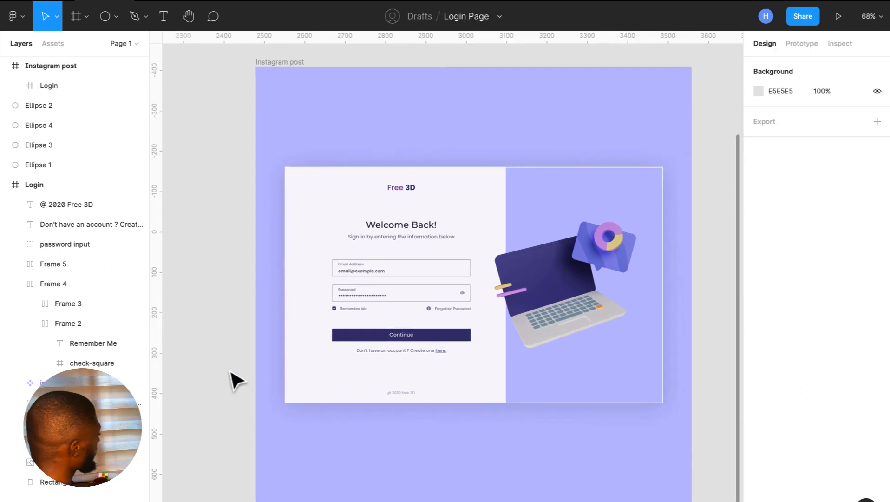
Set the Login copy's drop shadow blur to 120.
click(432, 296)
scroll(784, 493, down, 5)
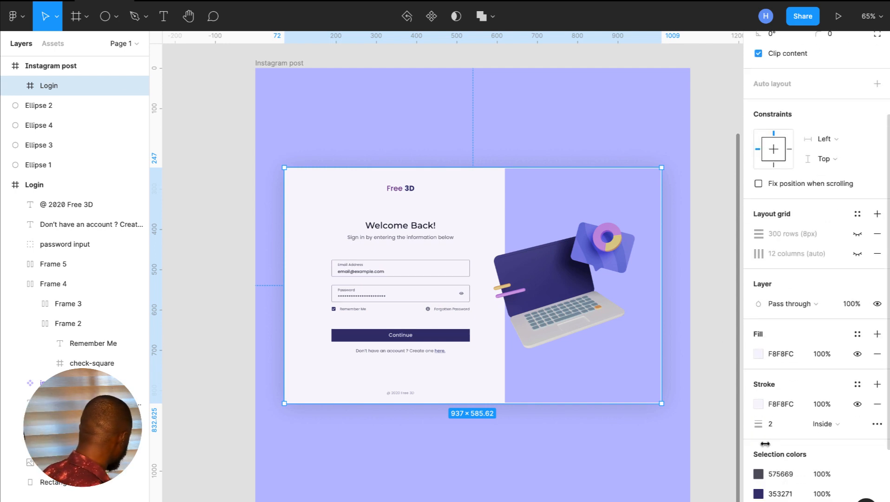
click(758, 457)
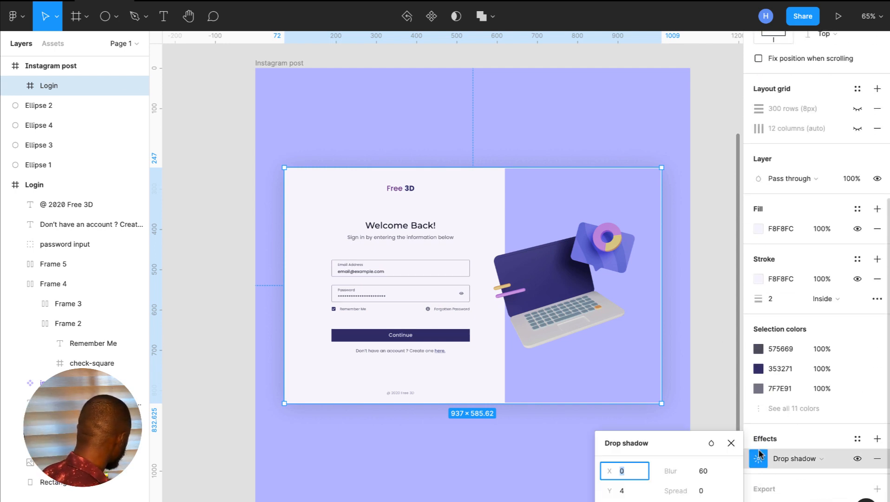
click(703, 470)
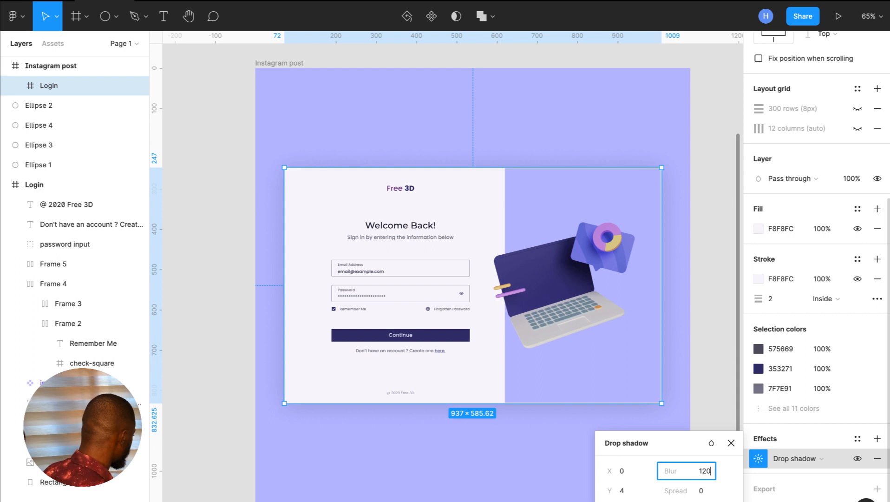
key(Return)
click(730, 442)
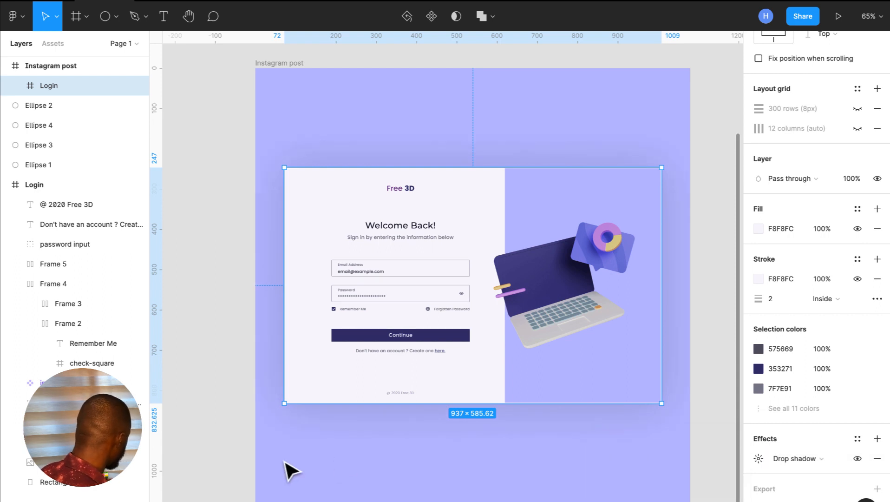
click(185, 408)
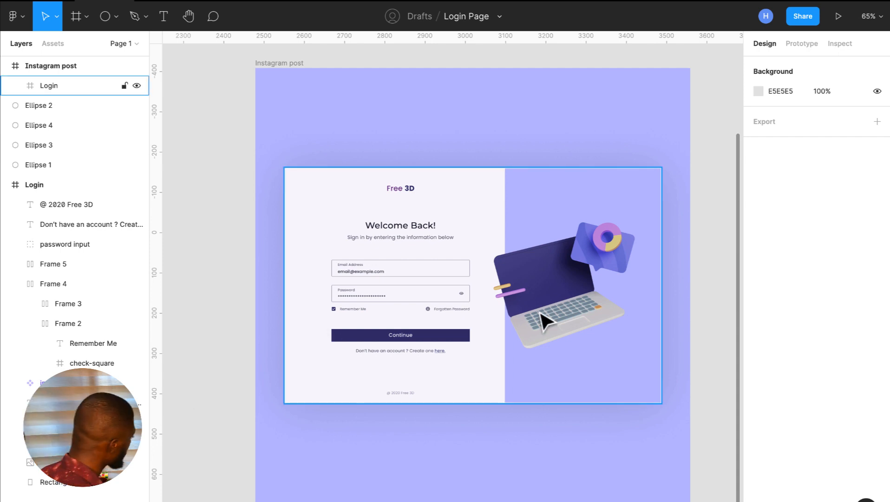
Draw an ellipse about 332 × 300 near the Instagram post frame's upper edge and fill it with yellow DFC487 sampled from the laptop illustration.
click(116, 17)
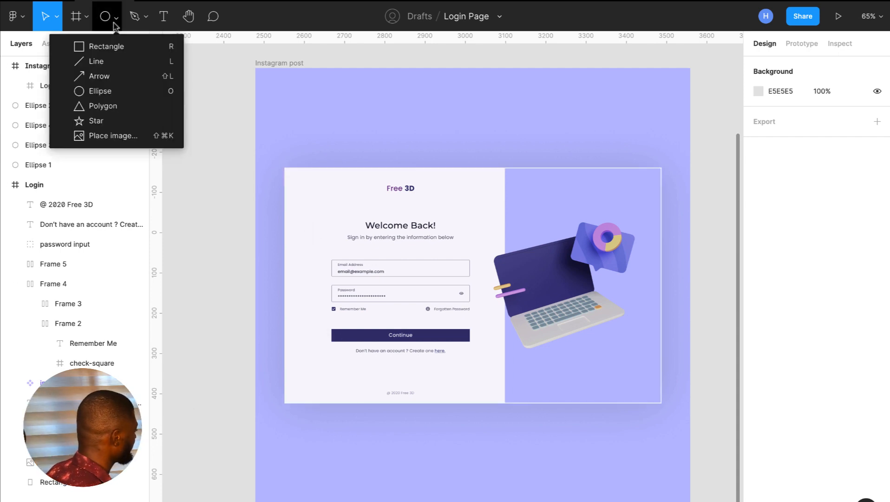
click(100, 91)
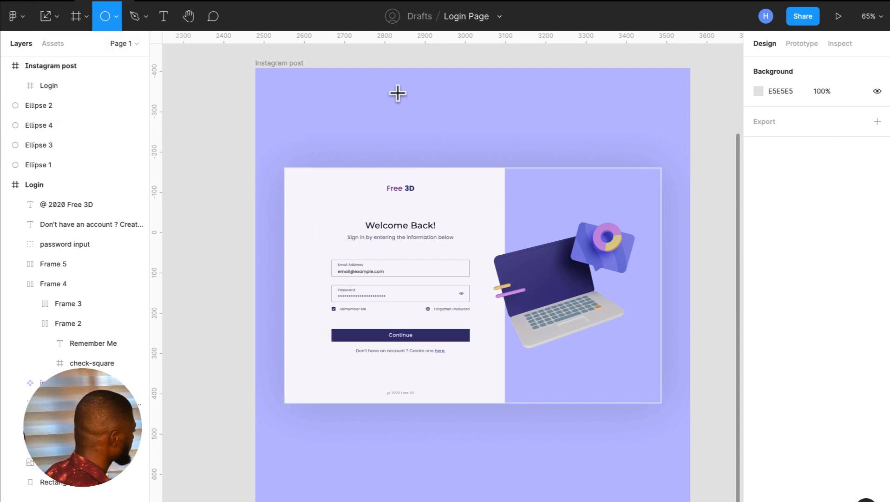
drag(397, 93, 531, 213)
click(758, 336)
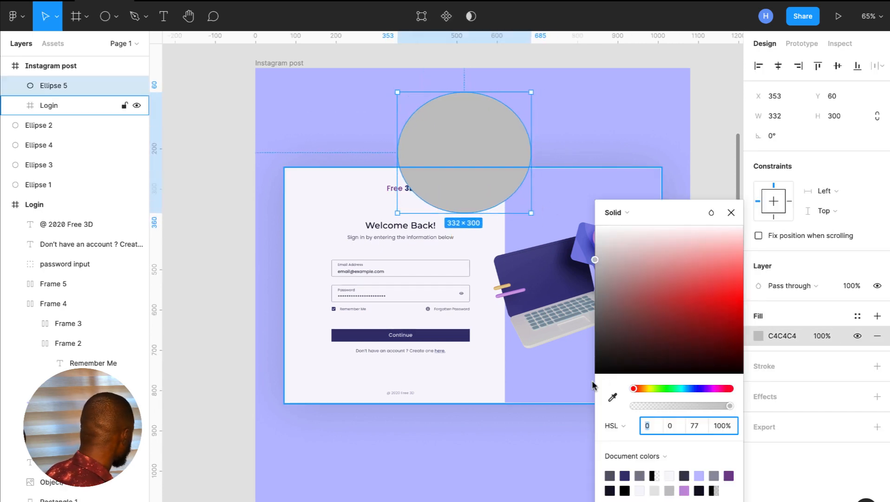
click(612, 398)
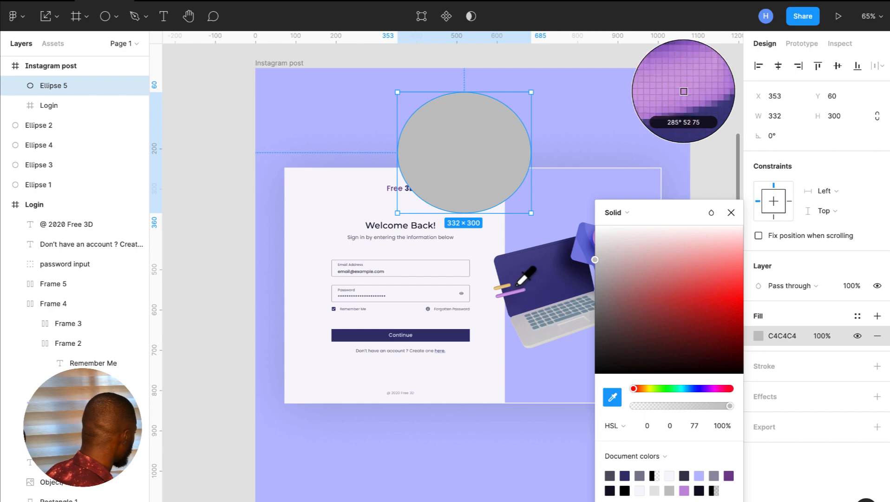
click(509, 284)
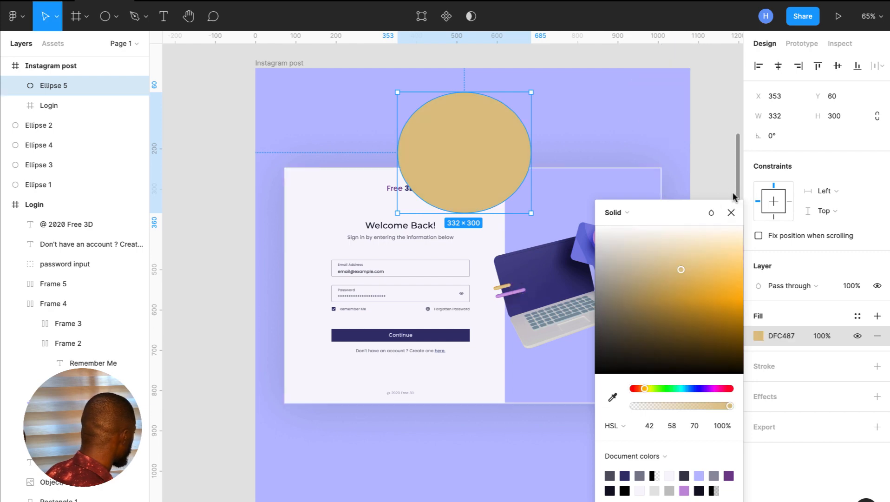
click(731, 213)
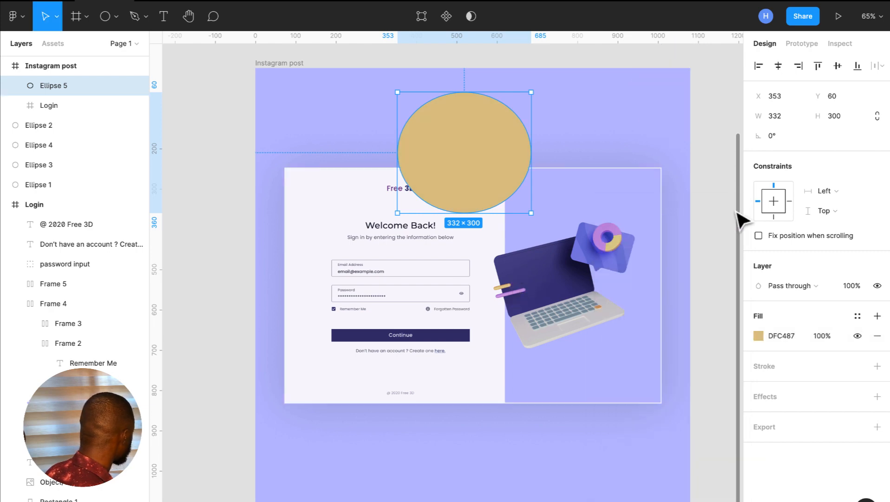
Set the yellow ellipse's width to 300, then shrink it to about 70 × 70 and tuck it behind the Login copy's upper edge.
click(787, 119)
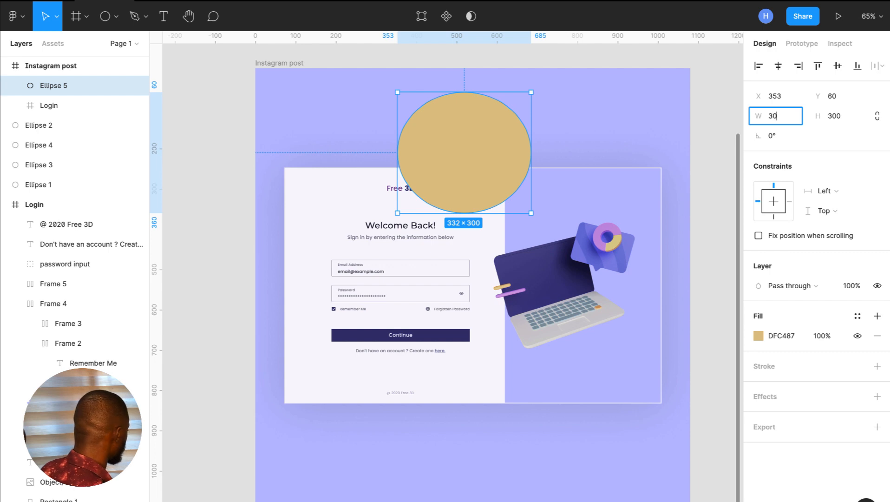
text(300)
key(Return)
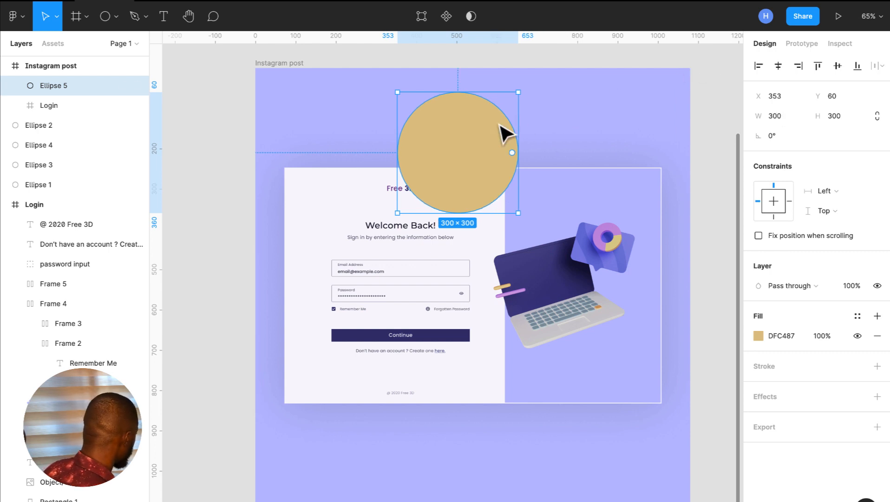
drag(519, 92, 548, 168)
click(591, 136)
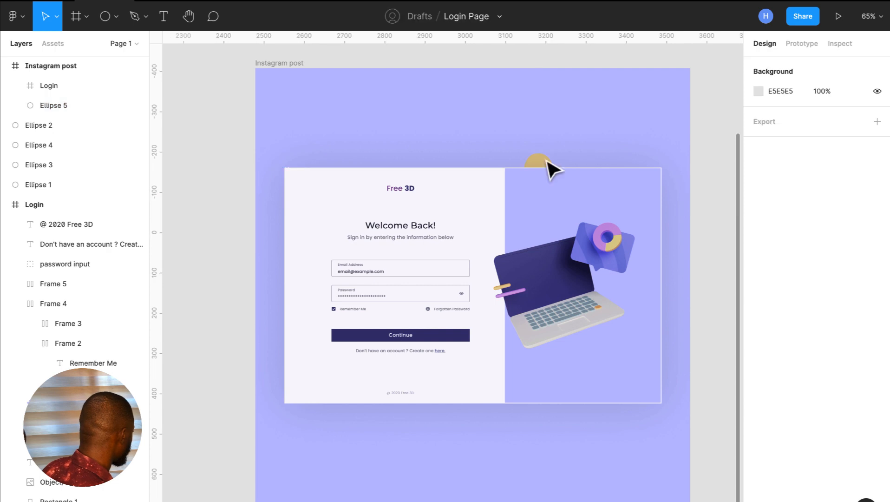
Duplicate the yellow circle below the Login copy and fill the duplicate with dark blue 3E3B7F sampled from the laptop screen.
click(539, 167)
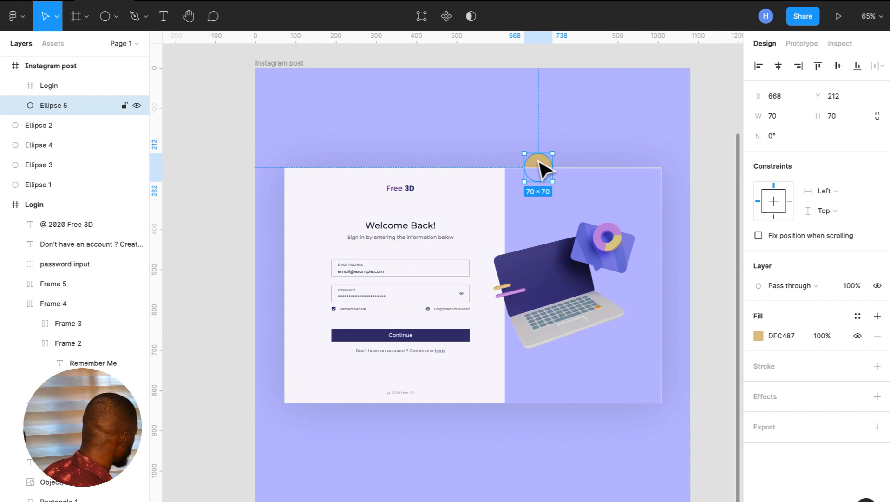
key(ctrl+d)
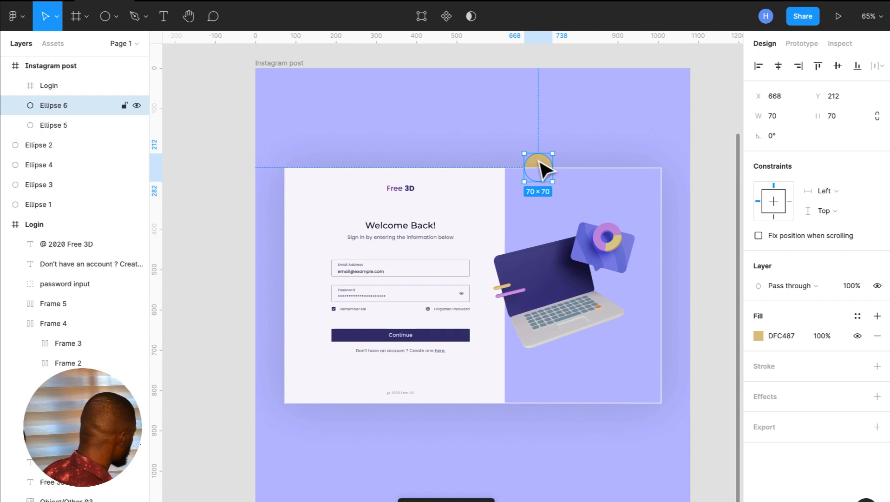
drag(540, 163, 321, 452)
click(759, 335)
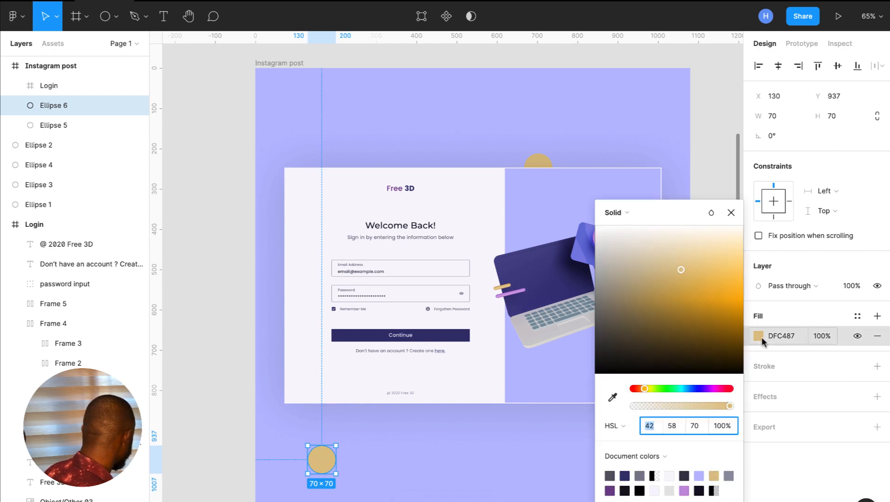
click(612, 397)
click(572, 269)
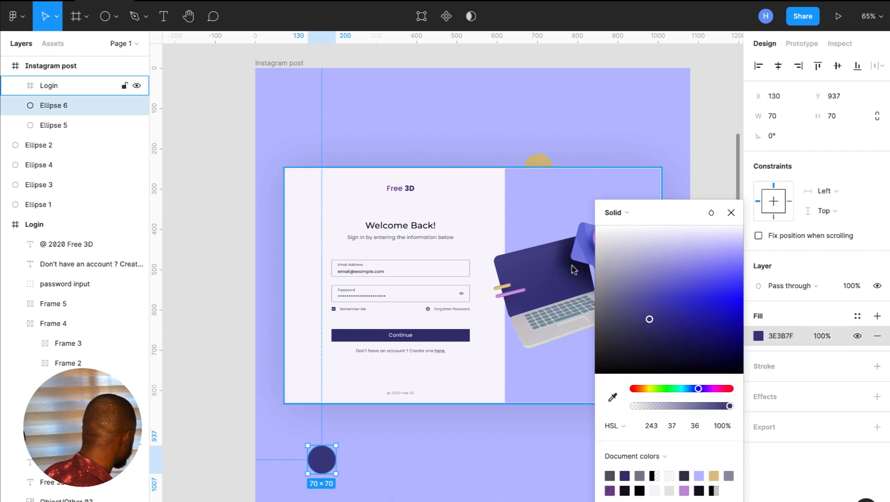
click(722, 217)
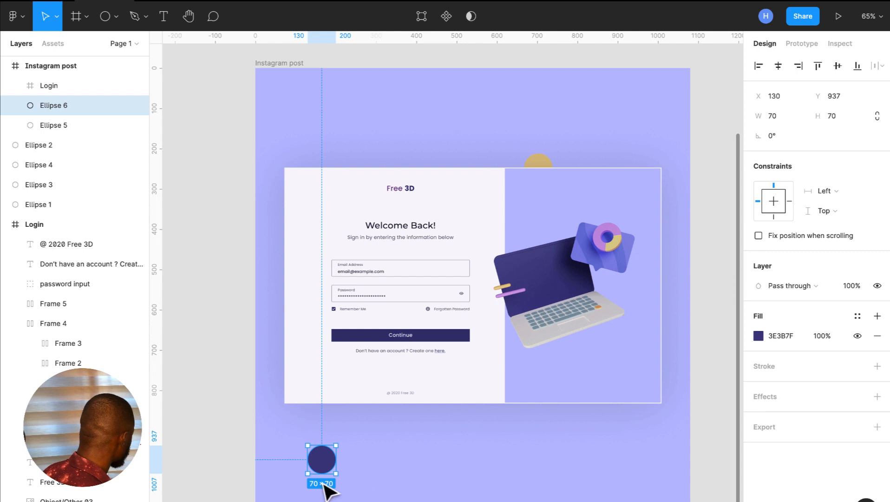
Shrink the dark blue circle to about 48 × 48 and place it over the yellow one, then delete both circles.
drag(336, 473, 550, 162)
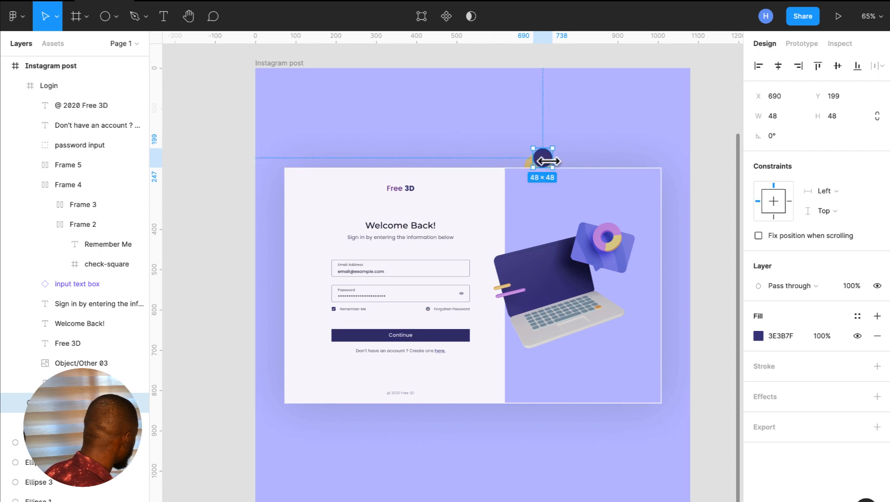
key(Delete)
click(538, 162)
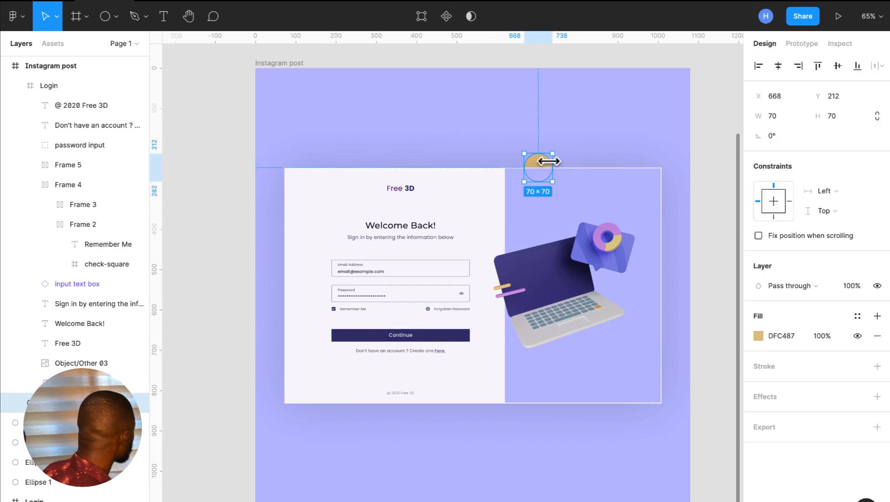
key(Delete)
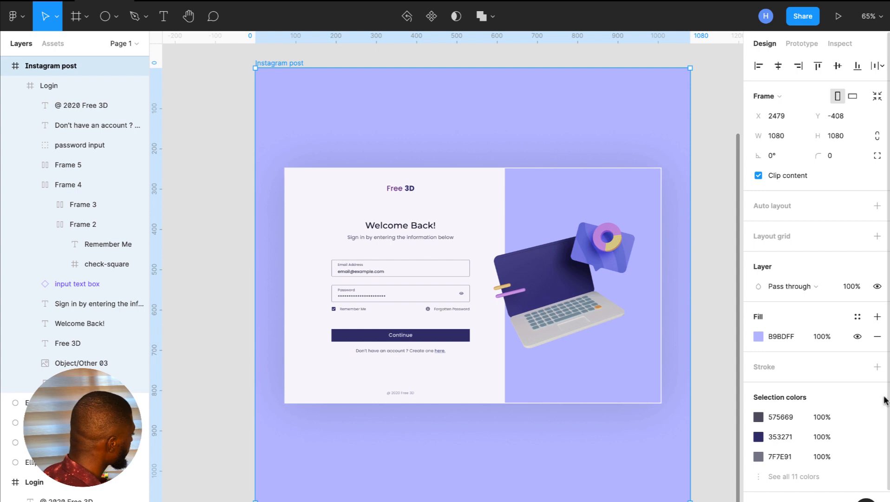
Add a PNG export setting to the Instagram post frame and review its scale options, keeping 1x.
scroll(885, 396, down, 2)
click(875, 488)
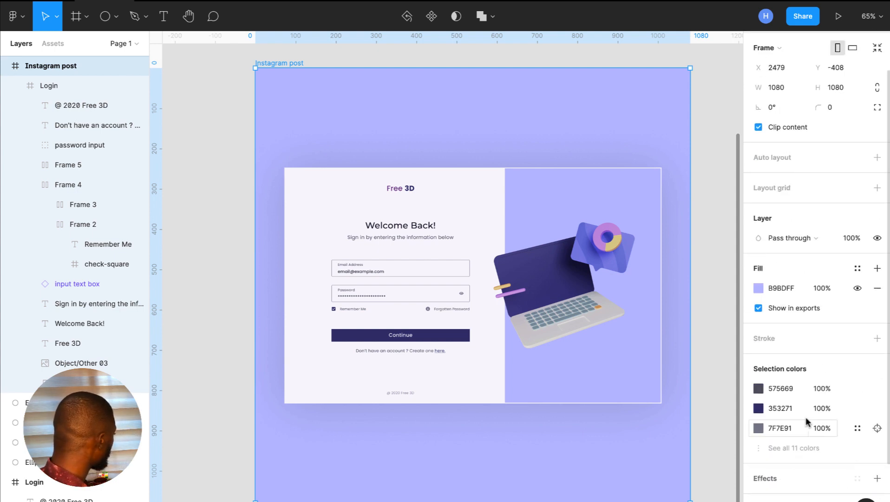
scroll(805, 416, down, 4)
click(777, 438)
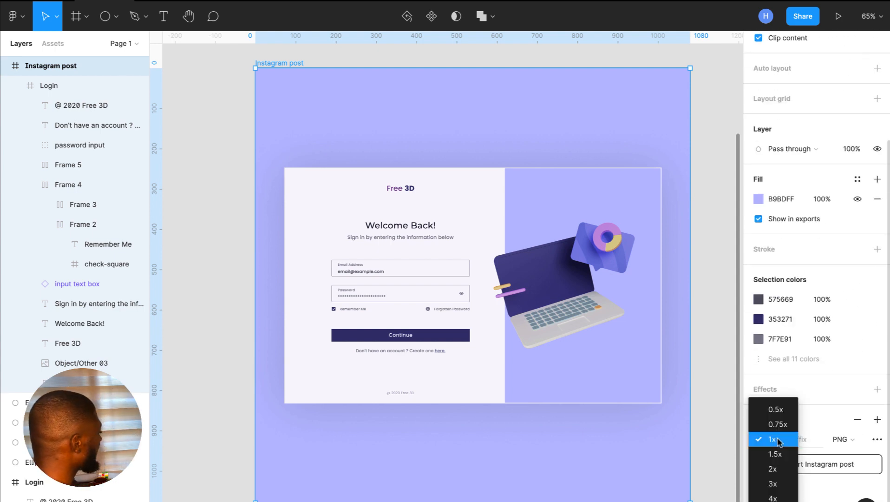
click(835, 383)
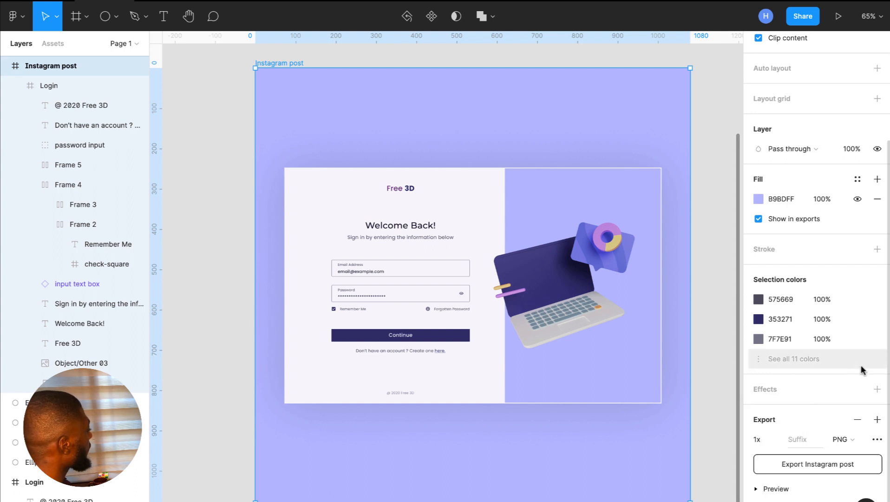
click(778, 443)
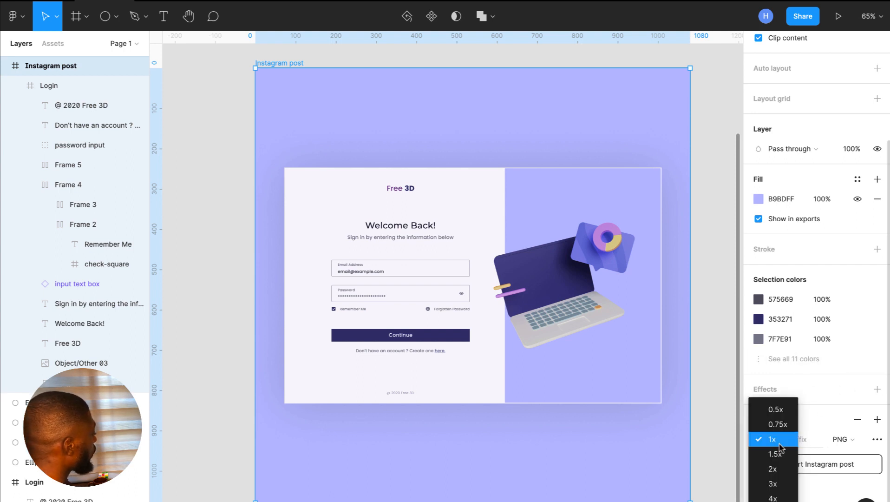
click(824, 406)
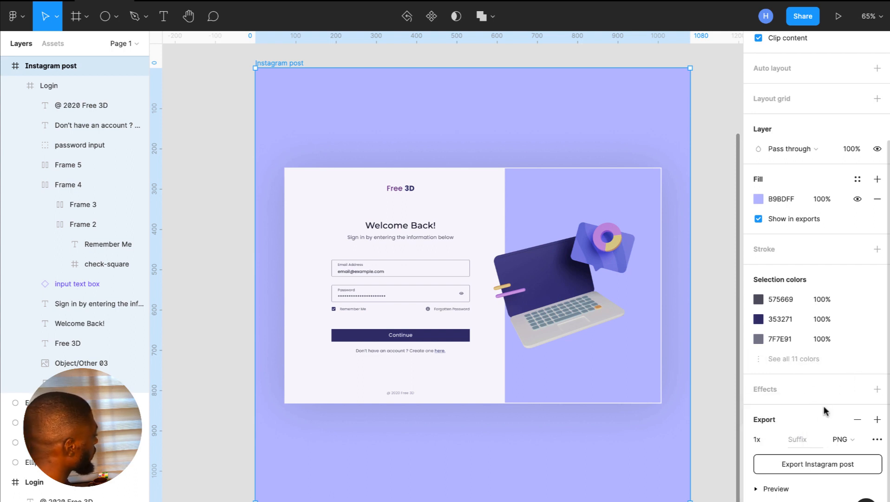
click(776, 445)
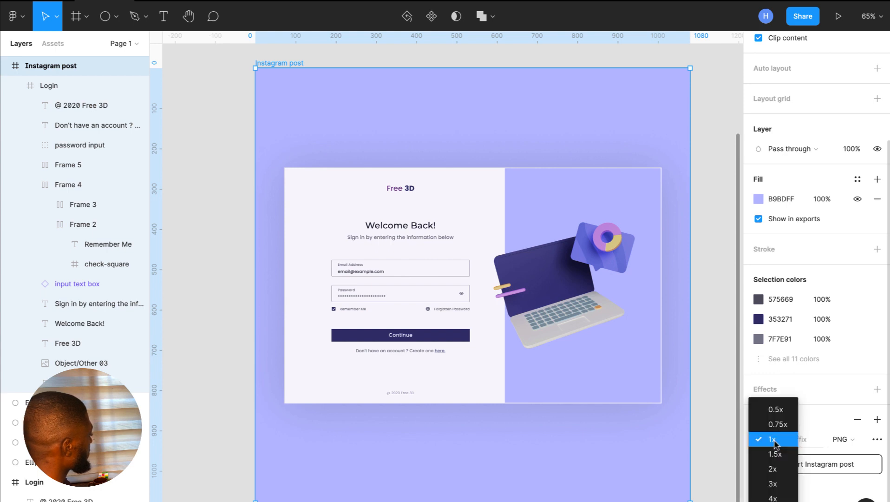
click(839, 382)
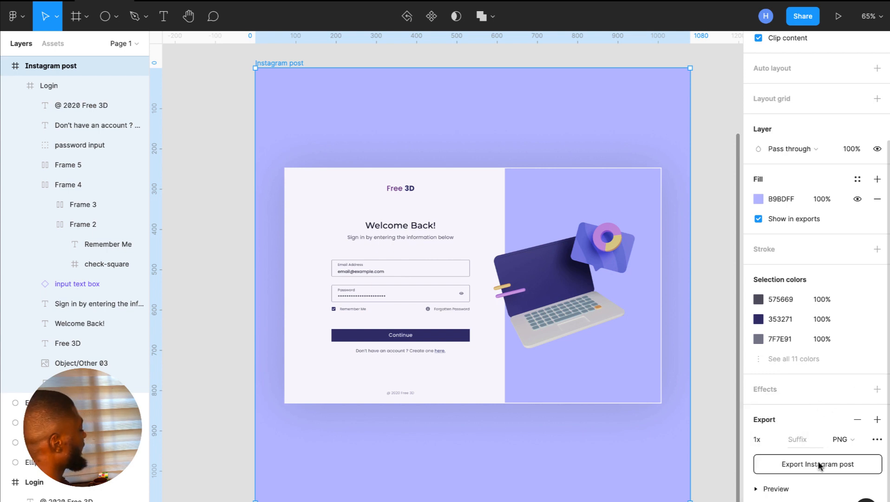